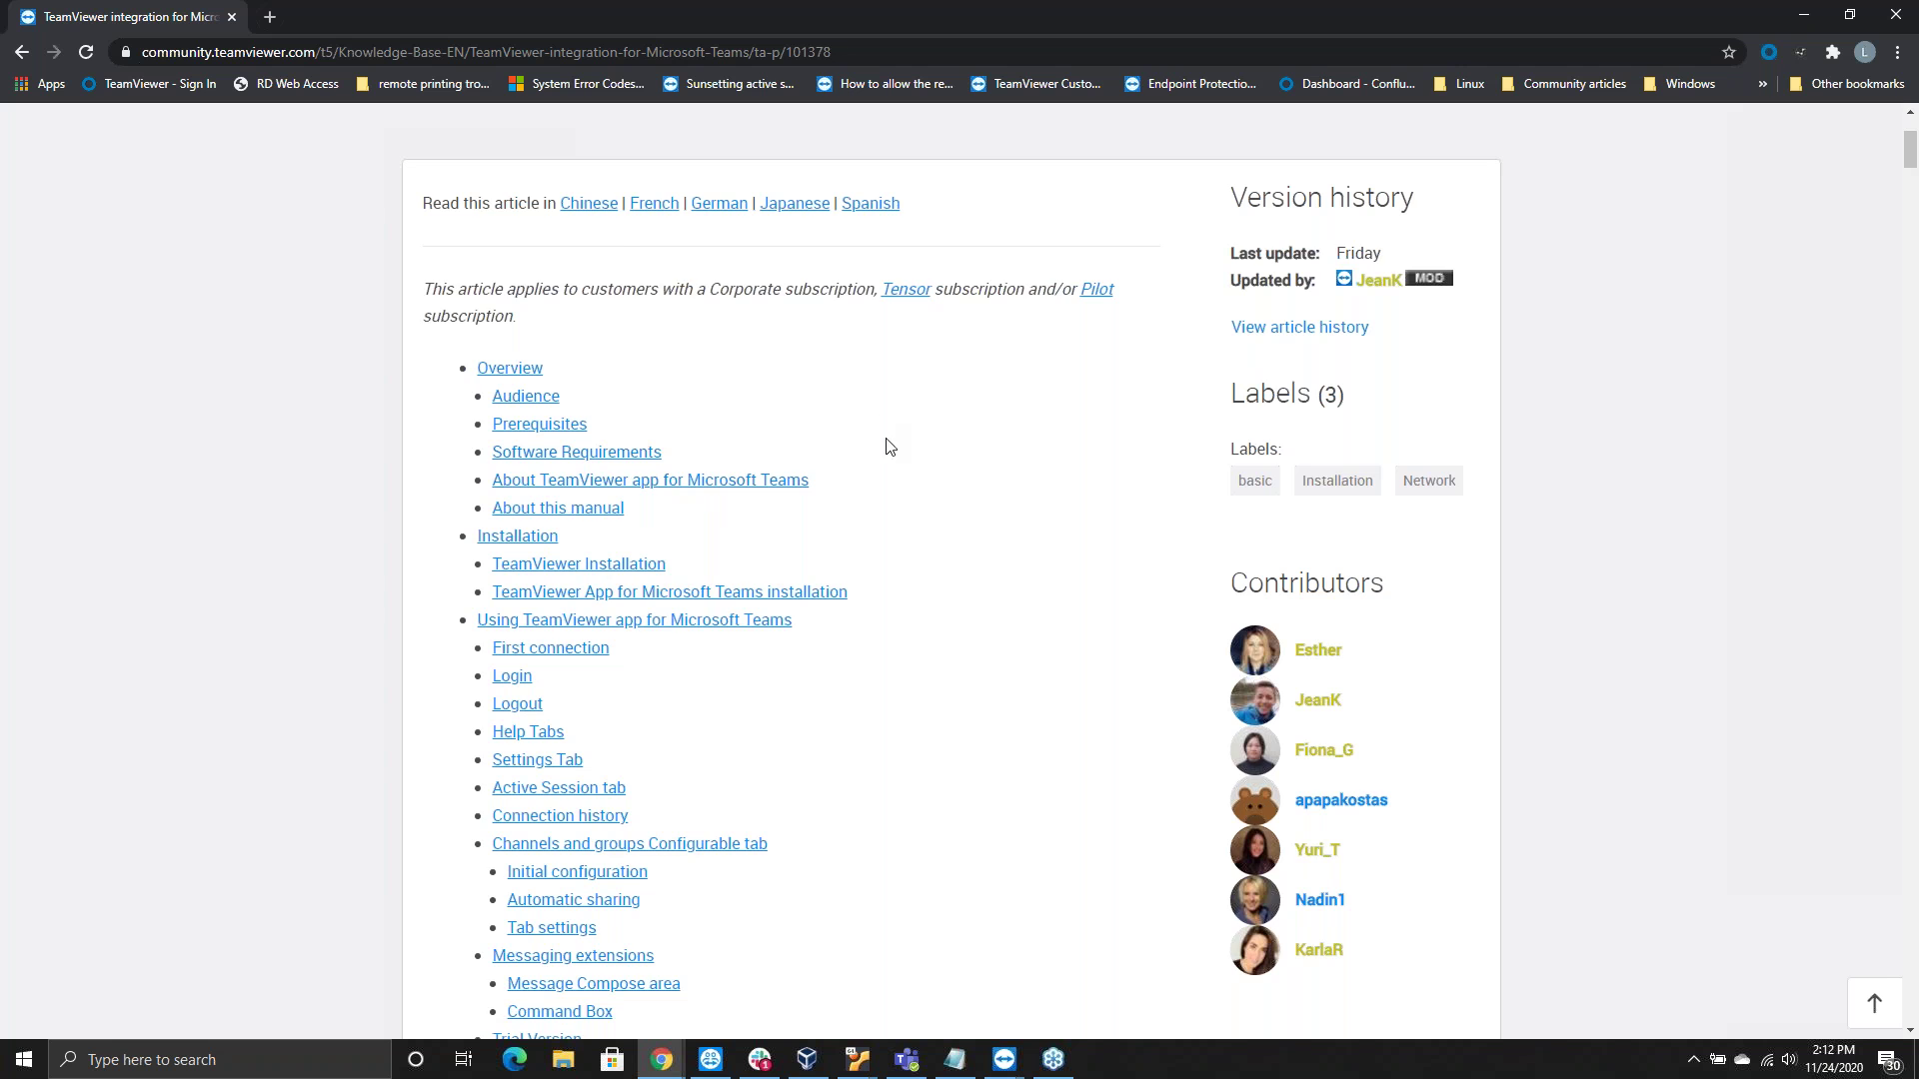
Scroll the TeamViewer integration article from its contents to the Teams app installation section
scroll(900, 444, down, 7)
scroll(905, 455, down, 6)
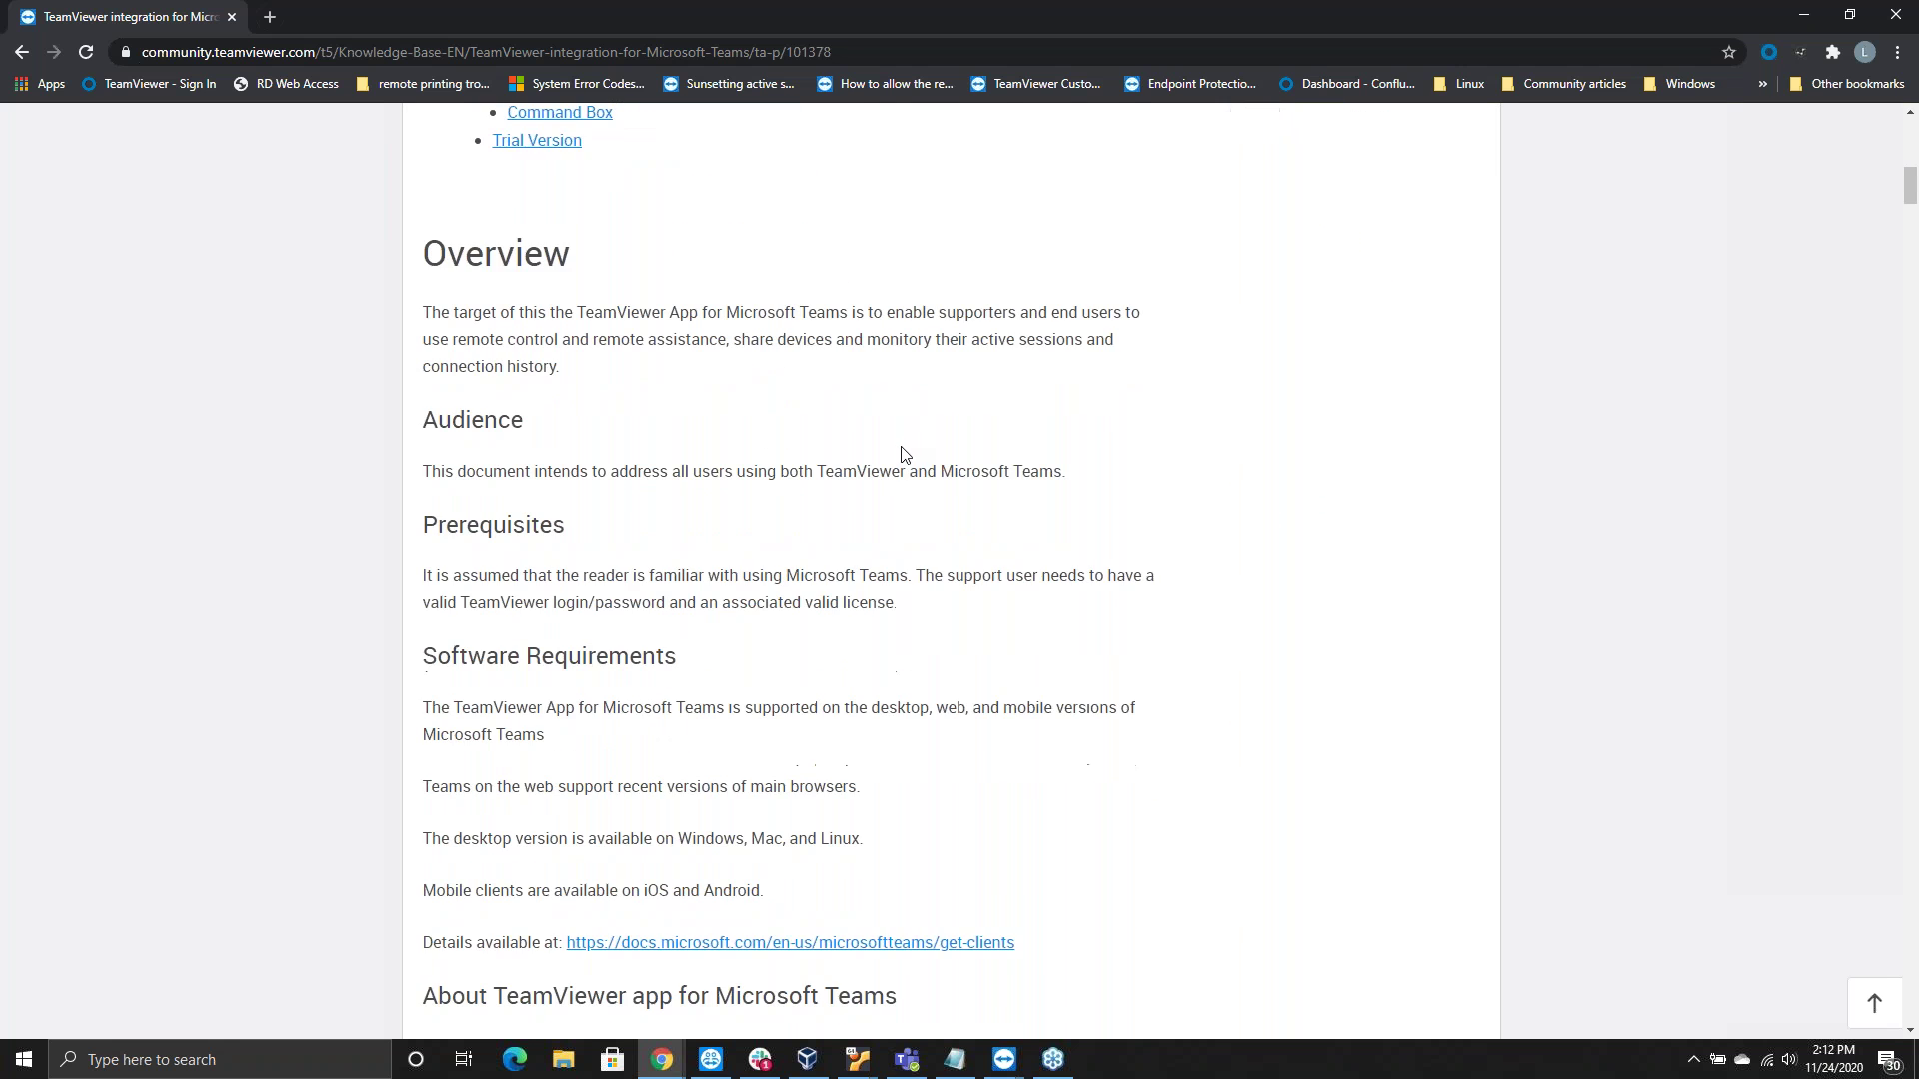
scroll(907, 457, down, 2)
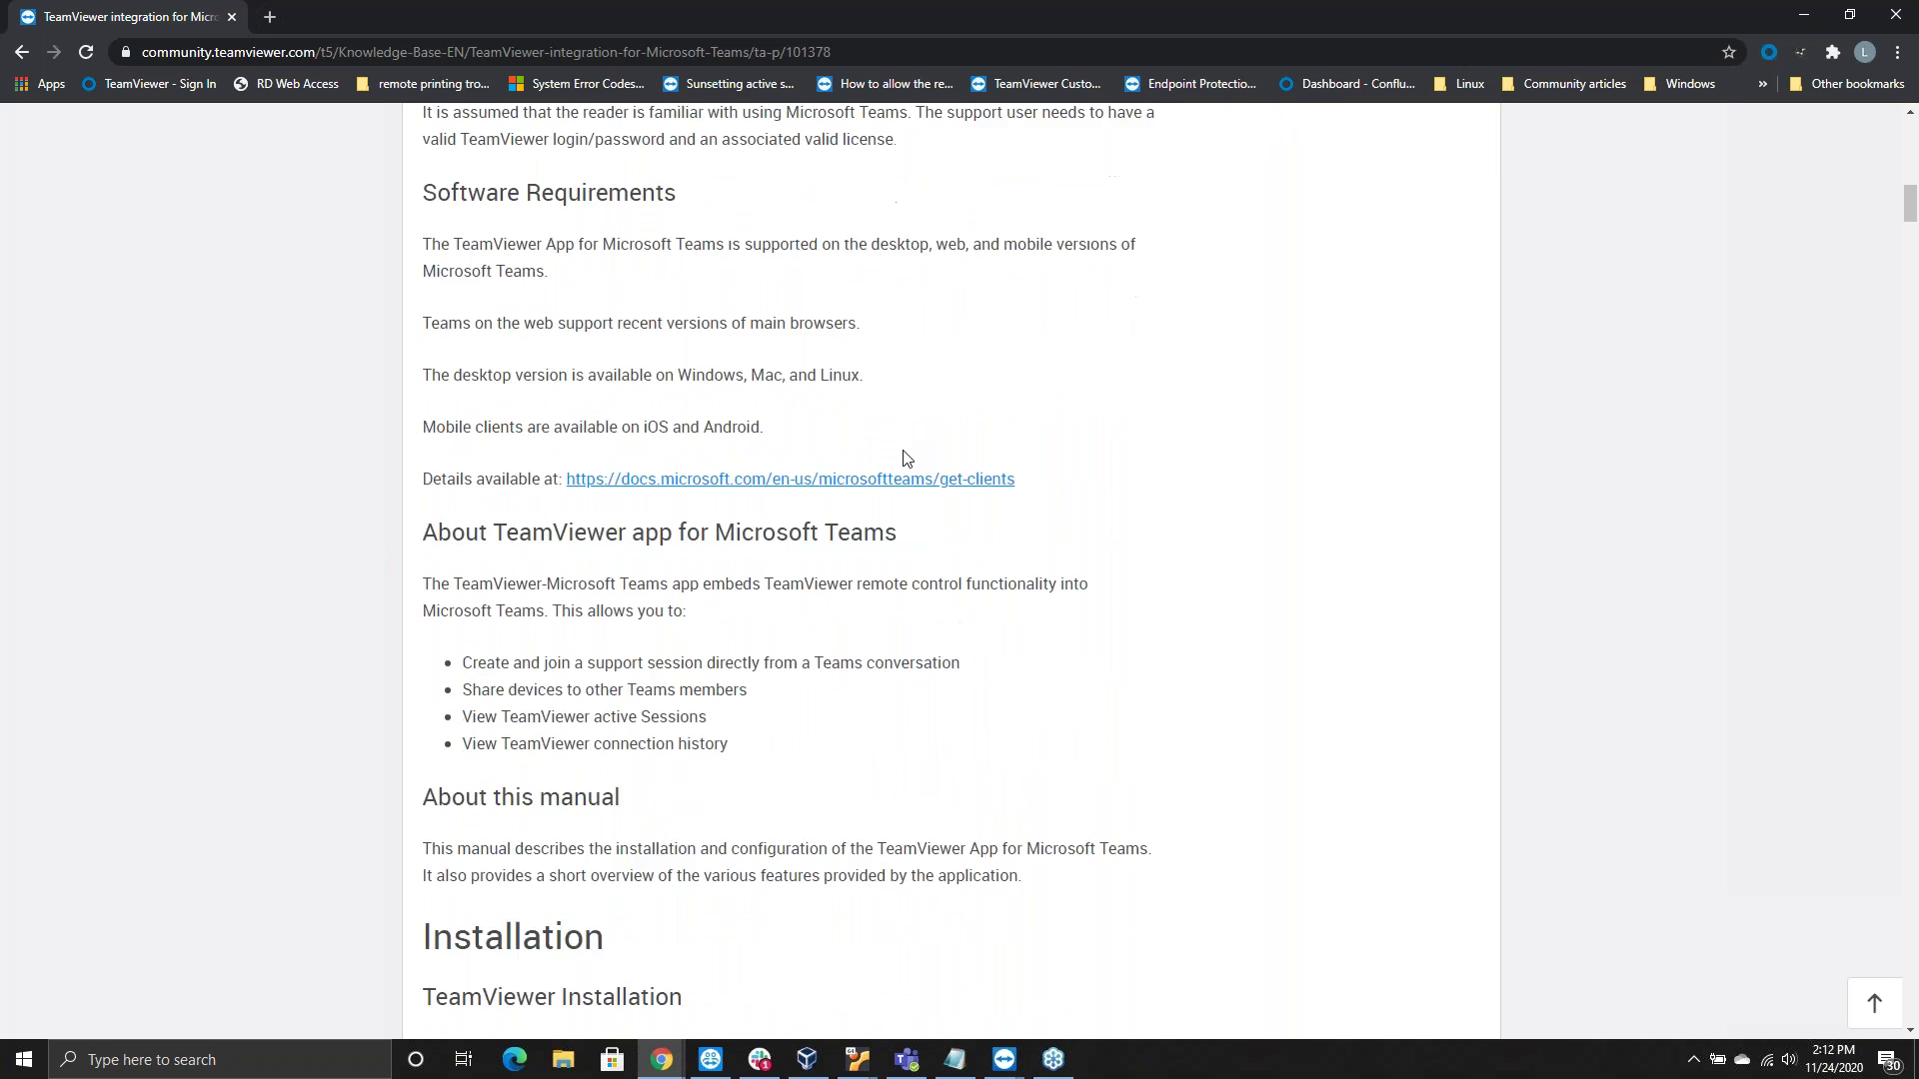
scroll(911, 450, down, 1)
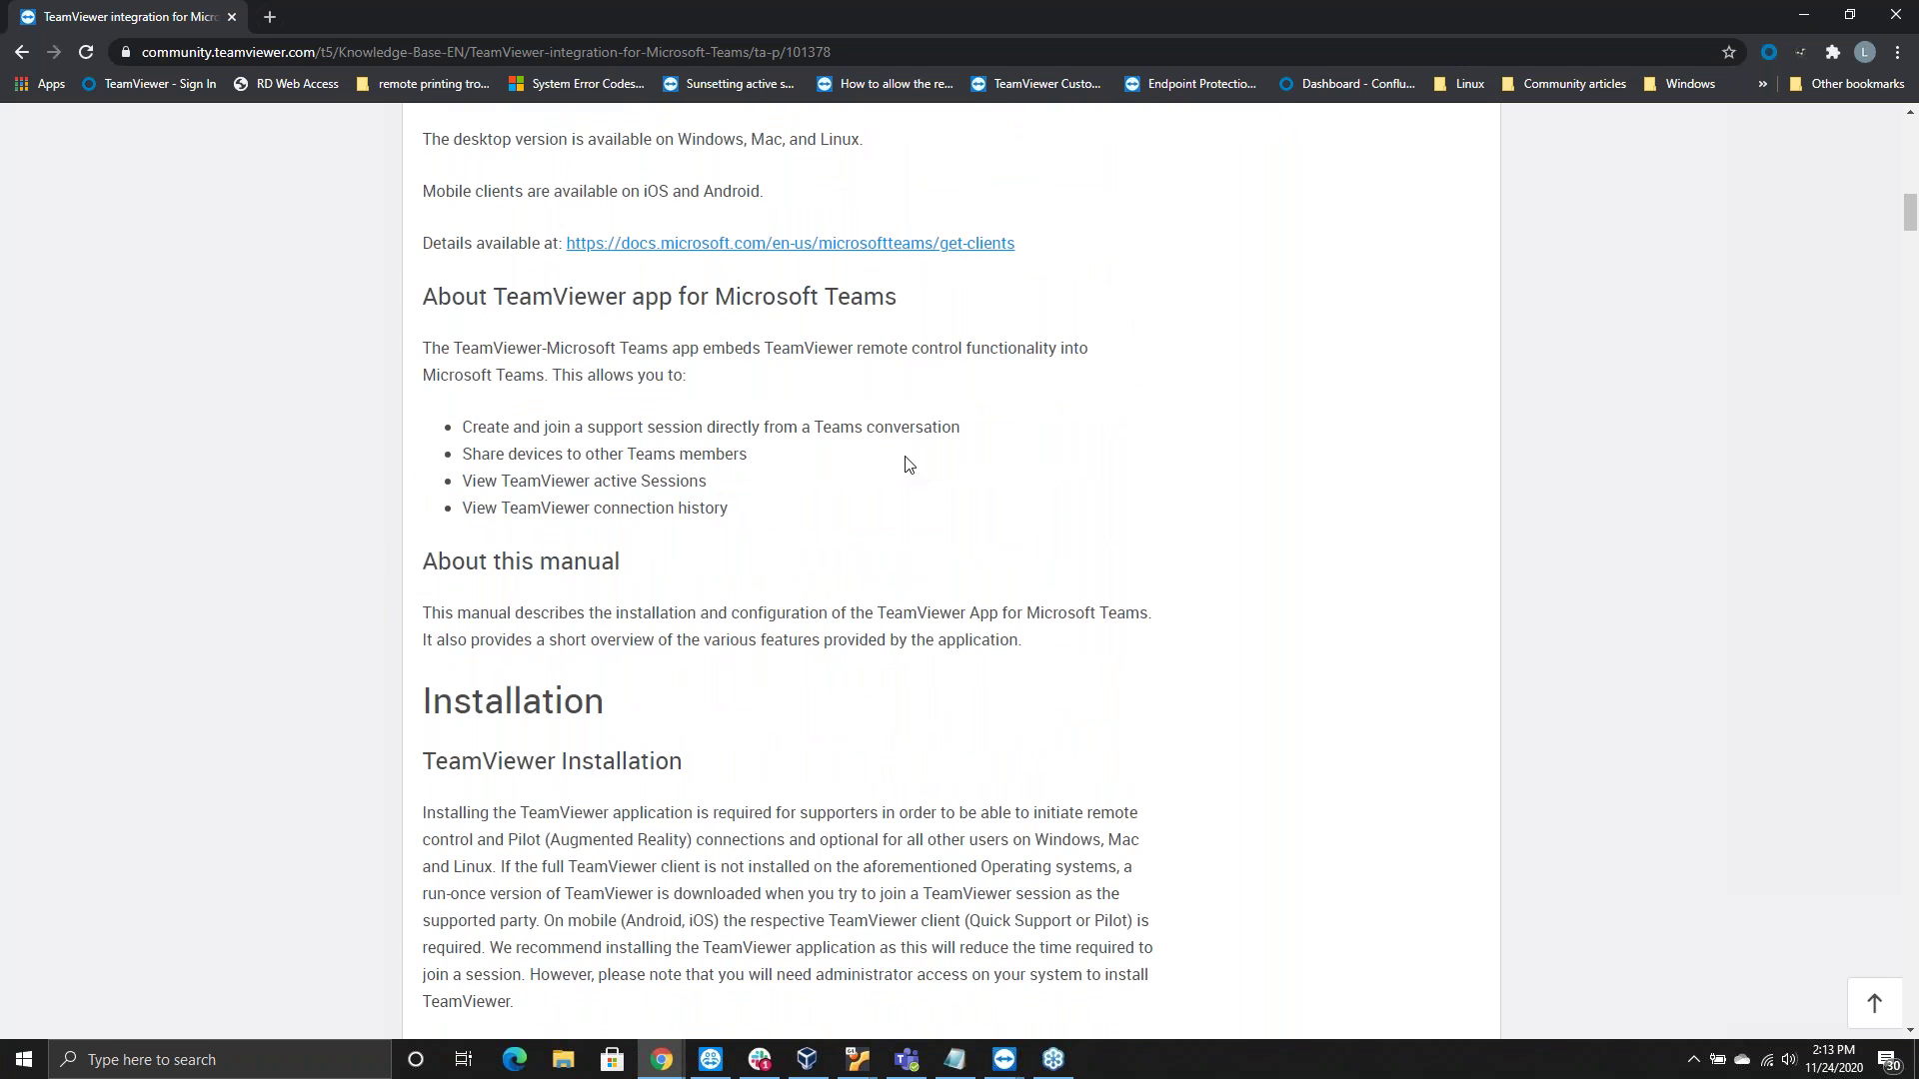
scroll(906, 473, down, 8)
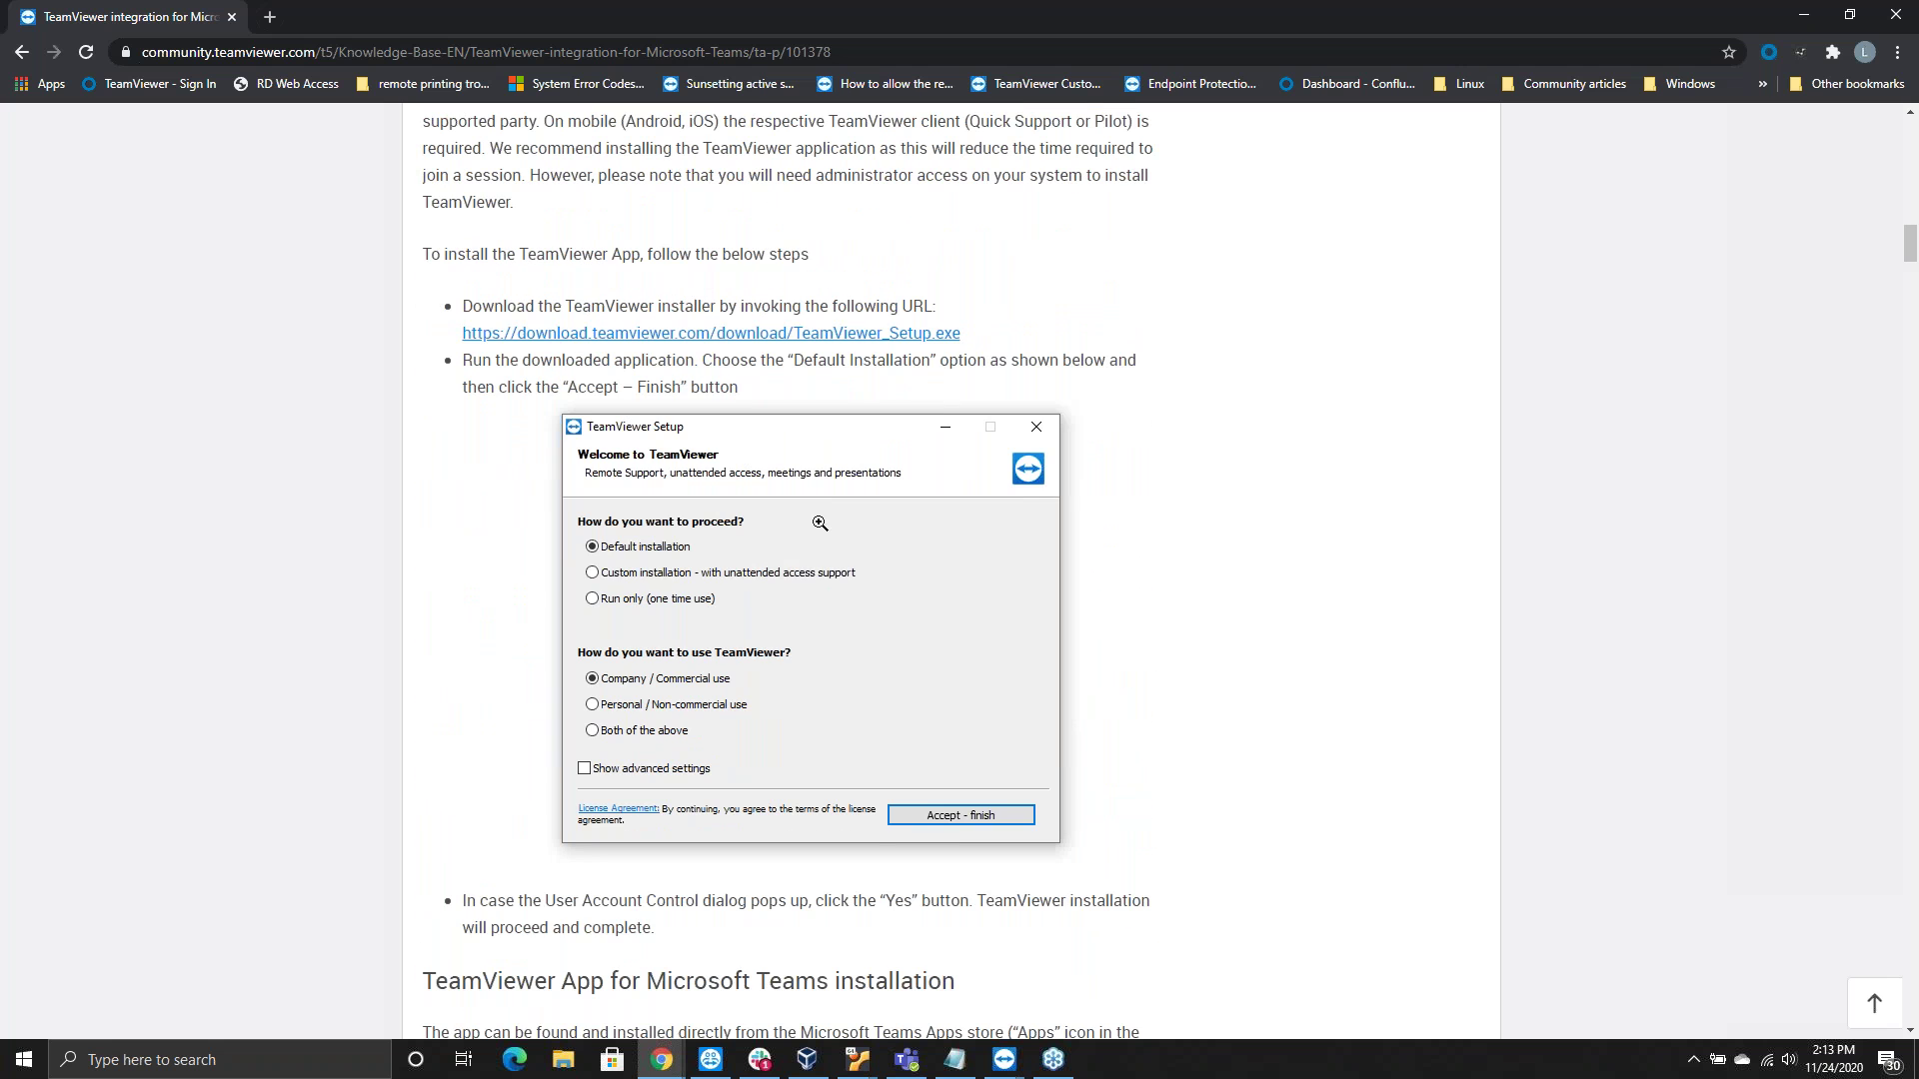
scroll(913, 596, down, 1)
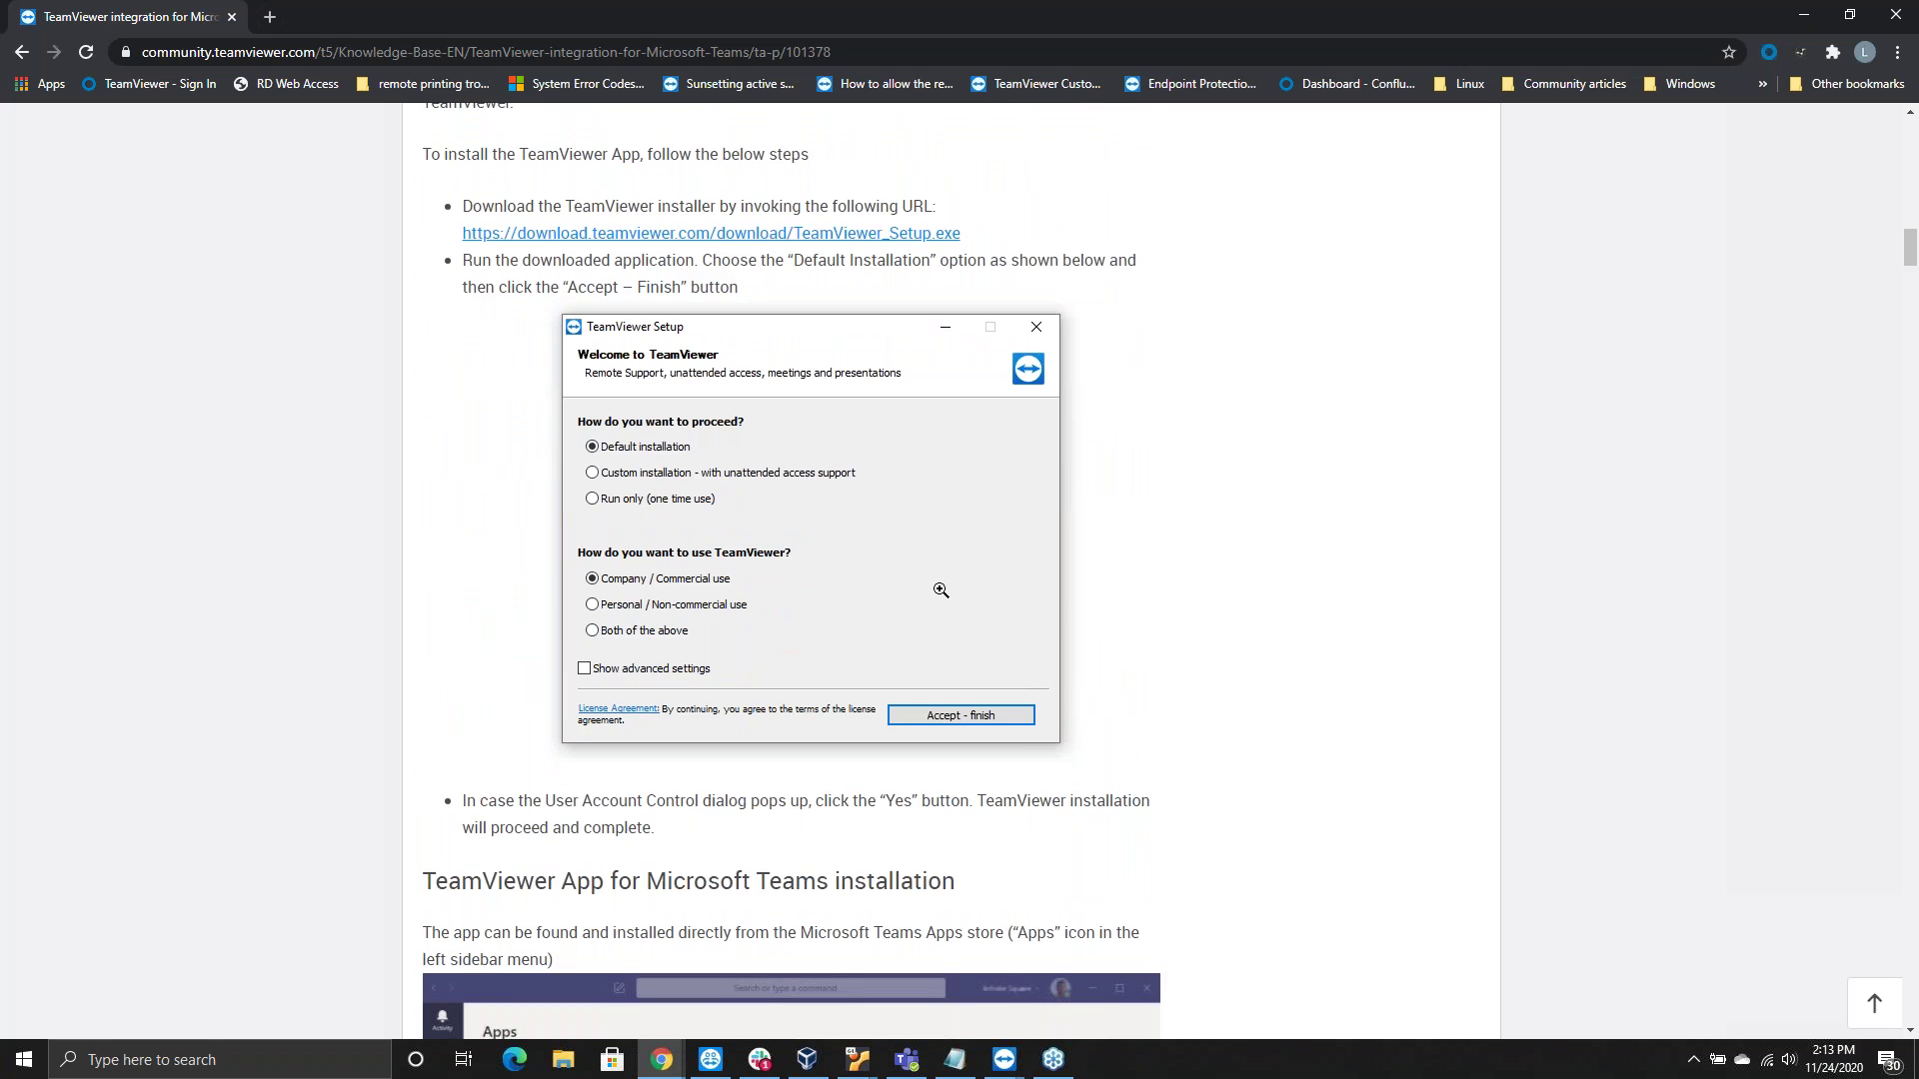
scroll(936, 591, down, 2)
scroll(962, 356, up, 2)
scroll(879, 514, down, 1)
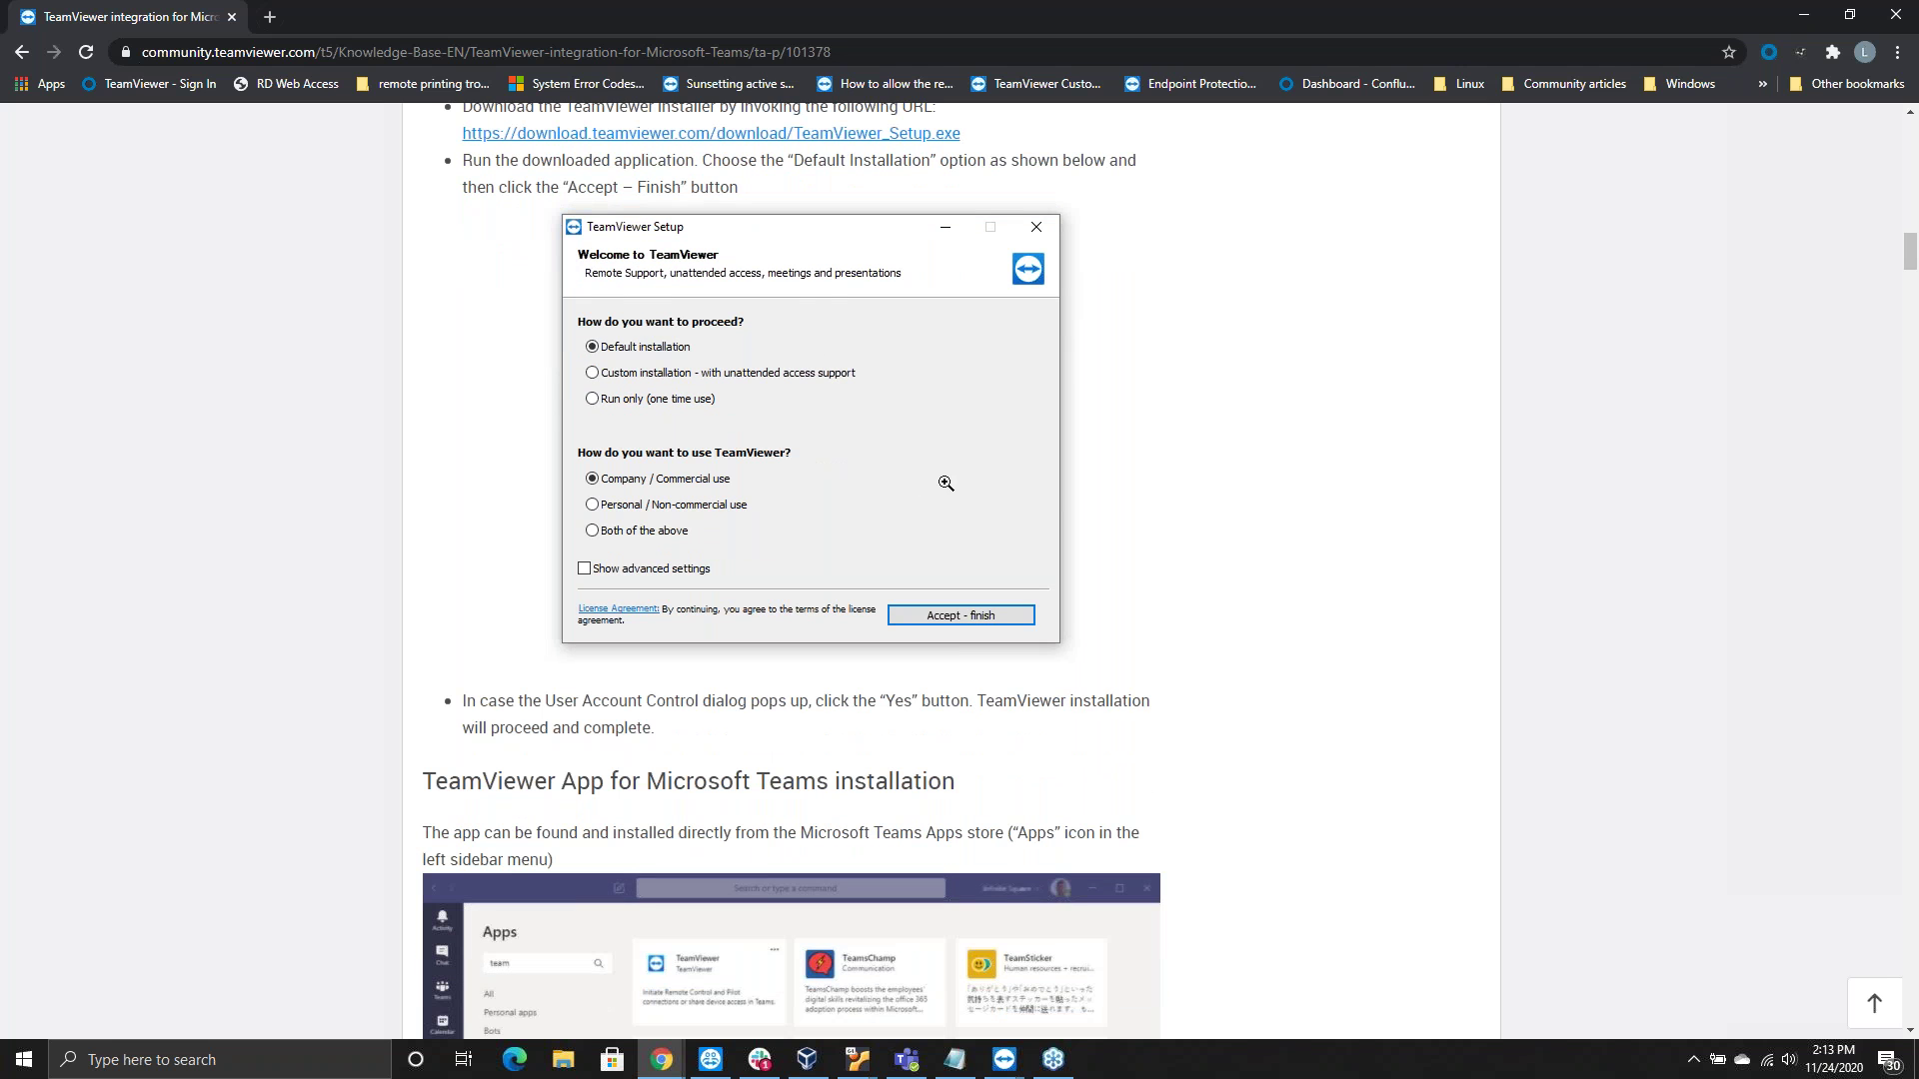
scroll(960, 483, down, 2)
scroll(984, 495, down, 1)
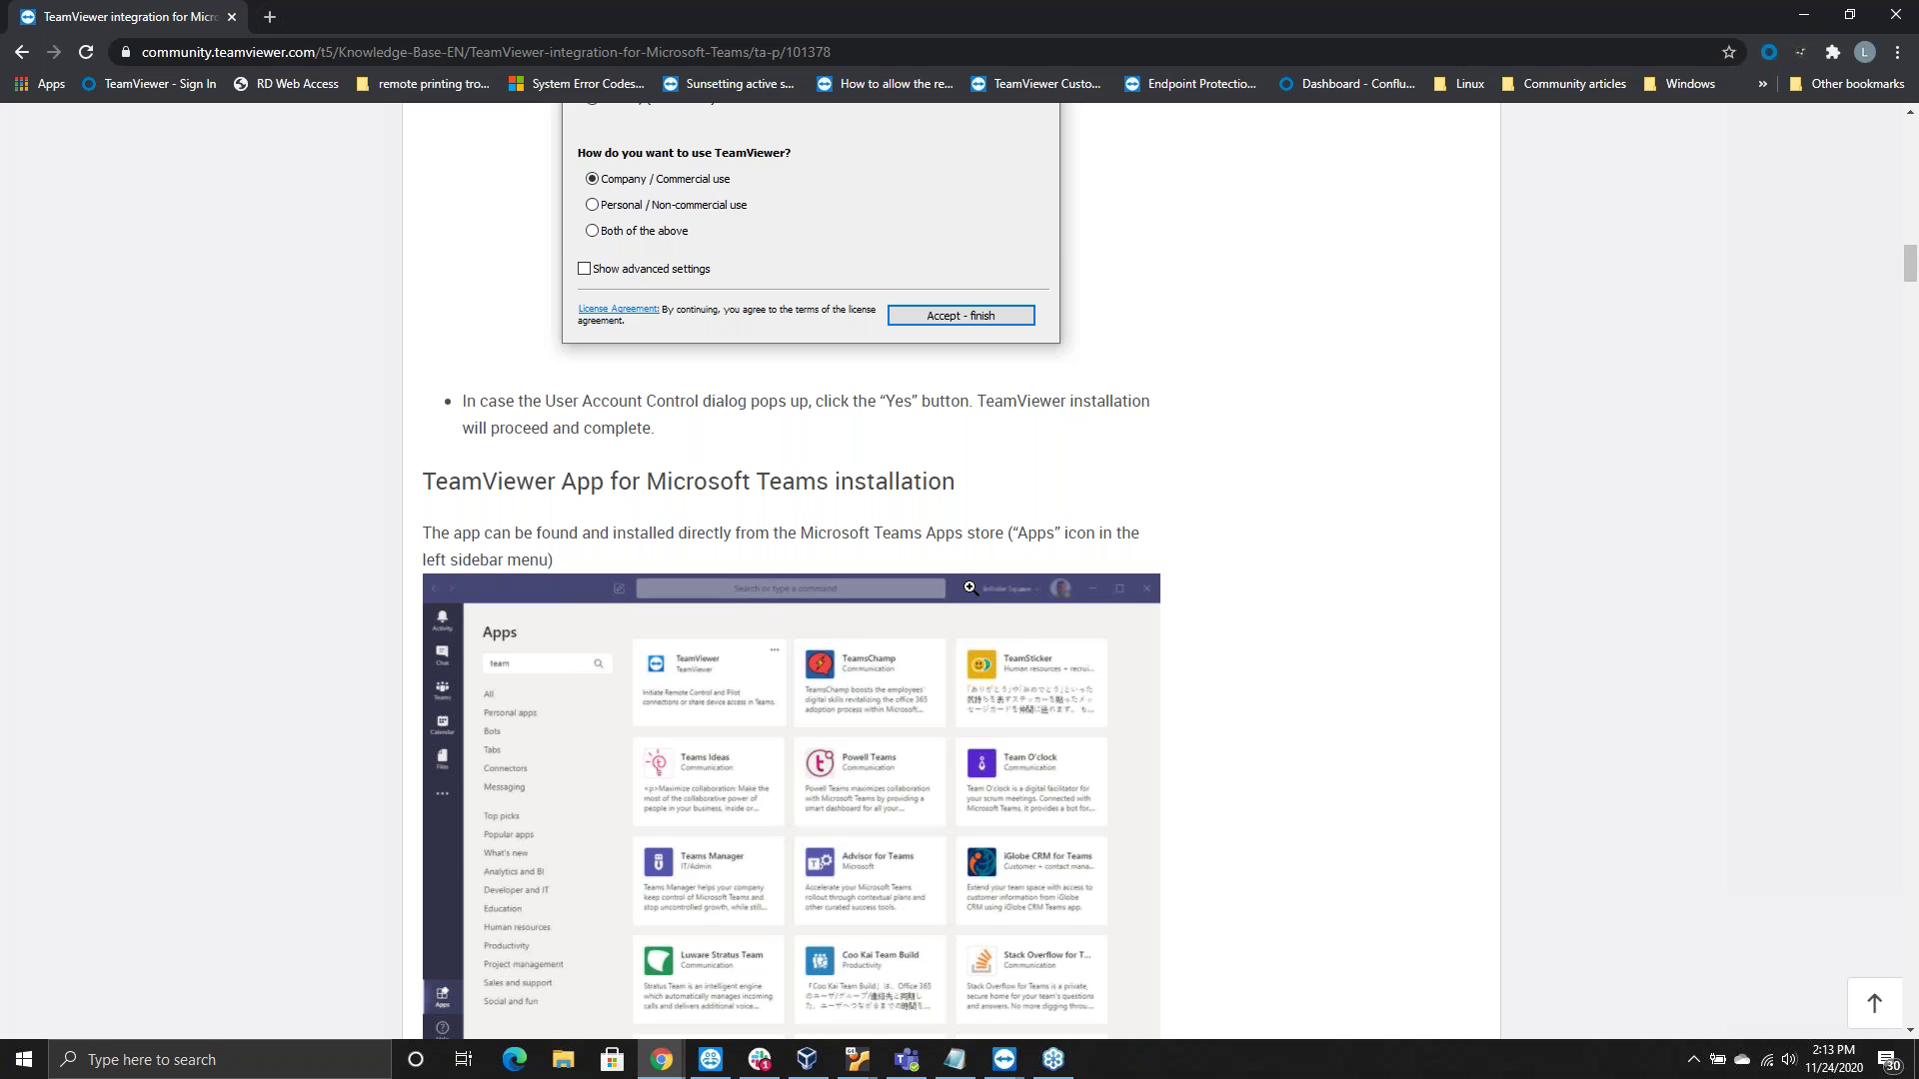
Read past the login screenshots to the Logout, Help Tabs and Settings Tab sections, then return to Teams
scroll(680, 439, down, 3)
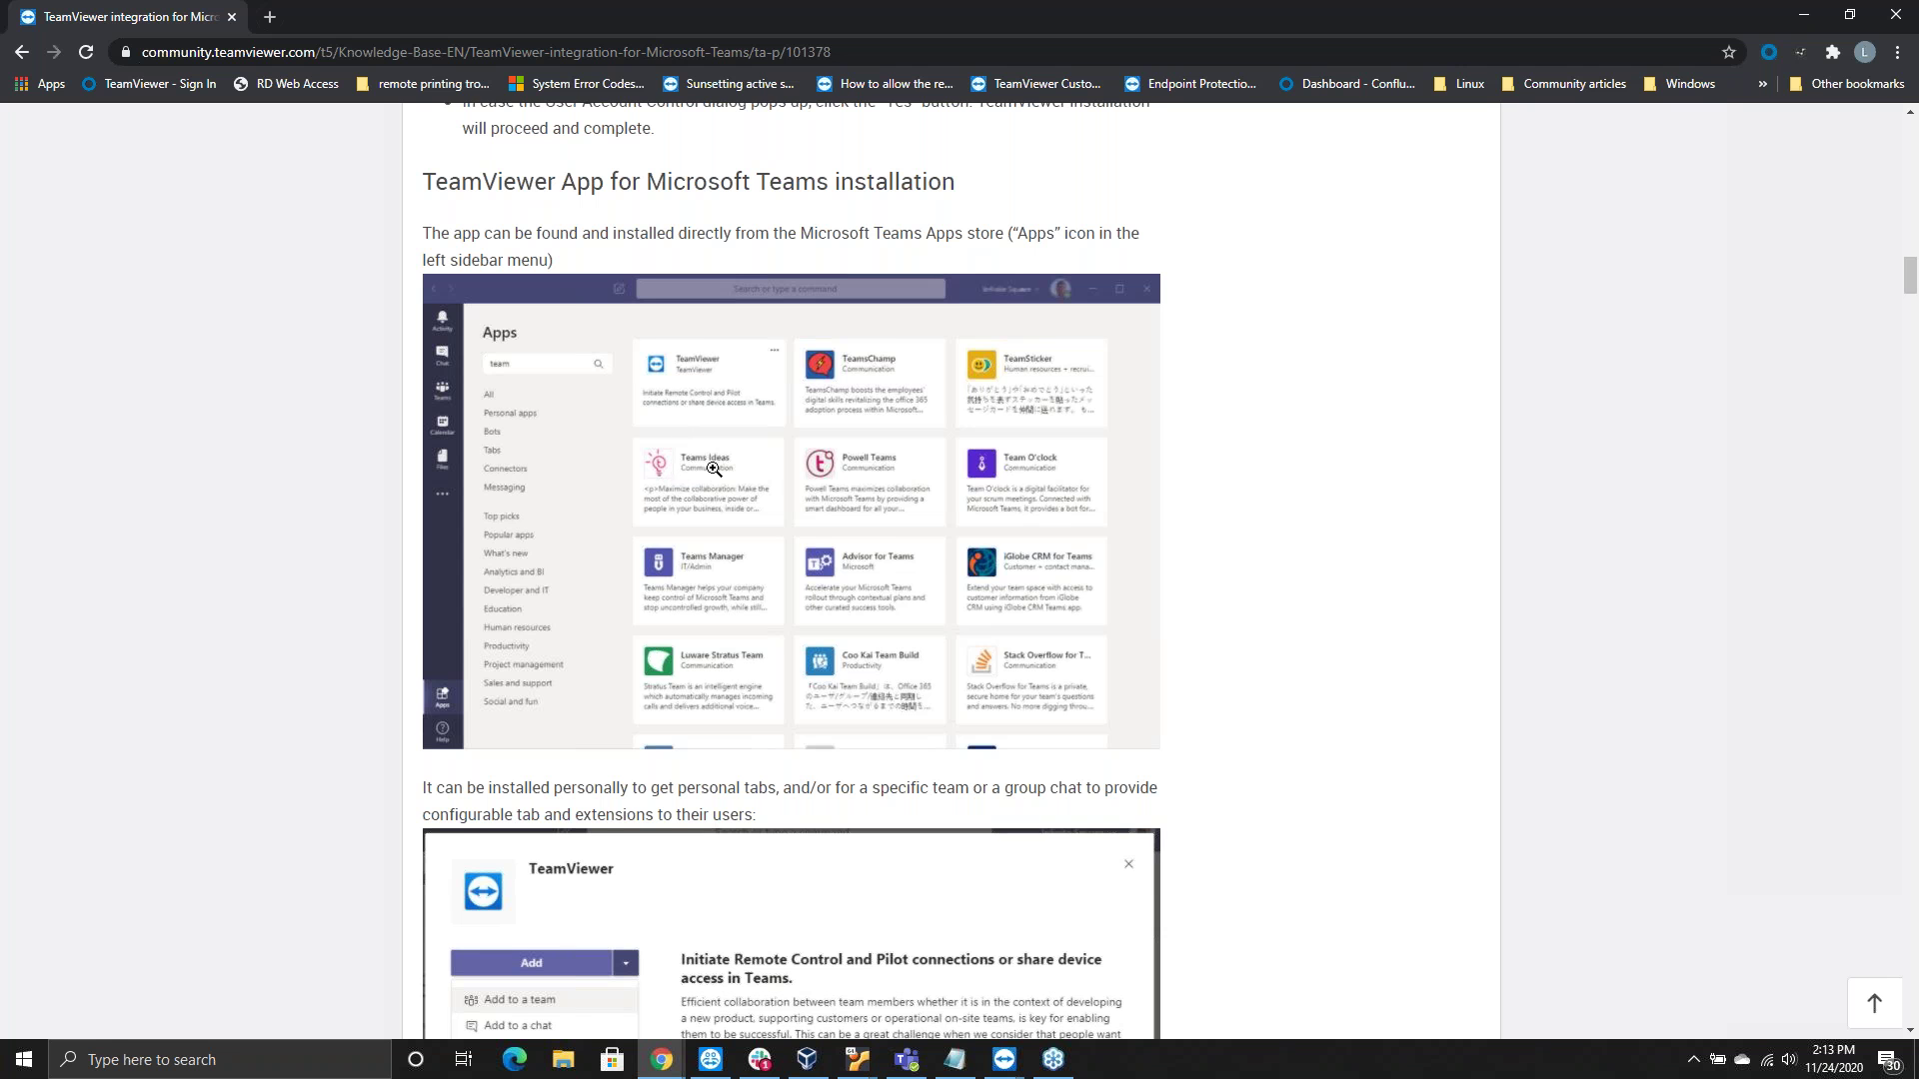
scroll(715, 464, down, 2)
scroll(715, 464, down, 11)
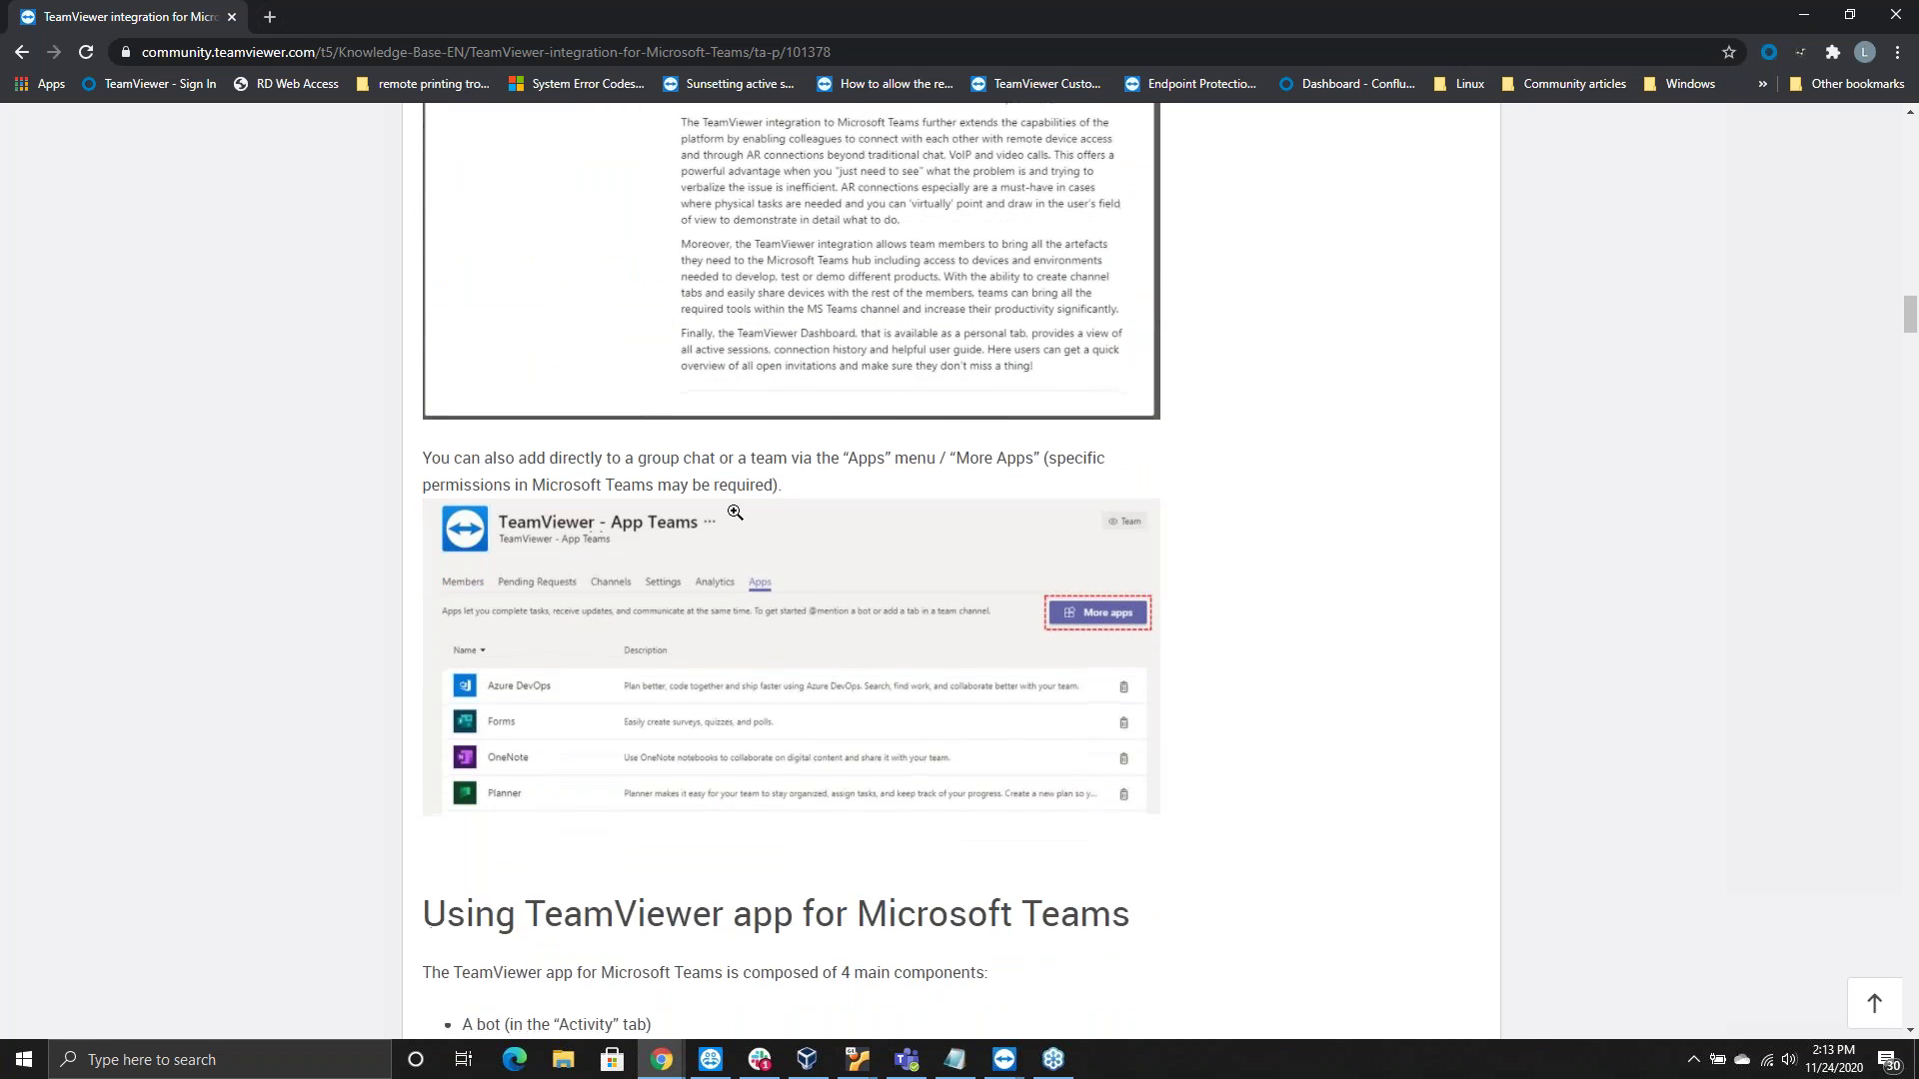
scroll(734, 511, down, 7)
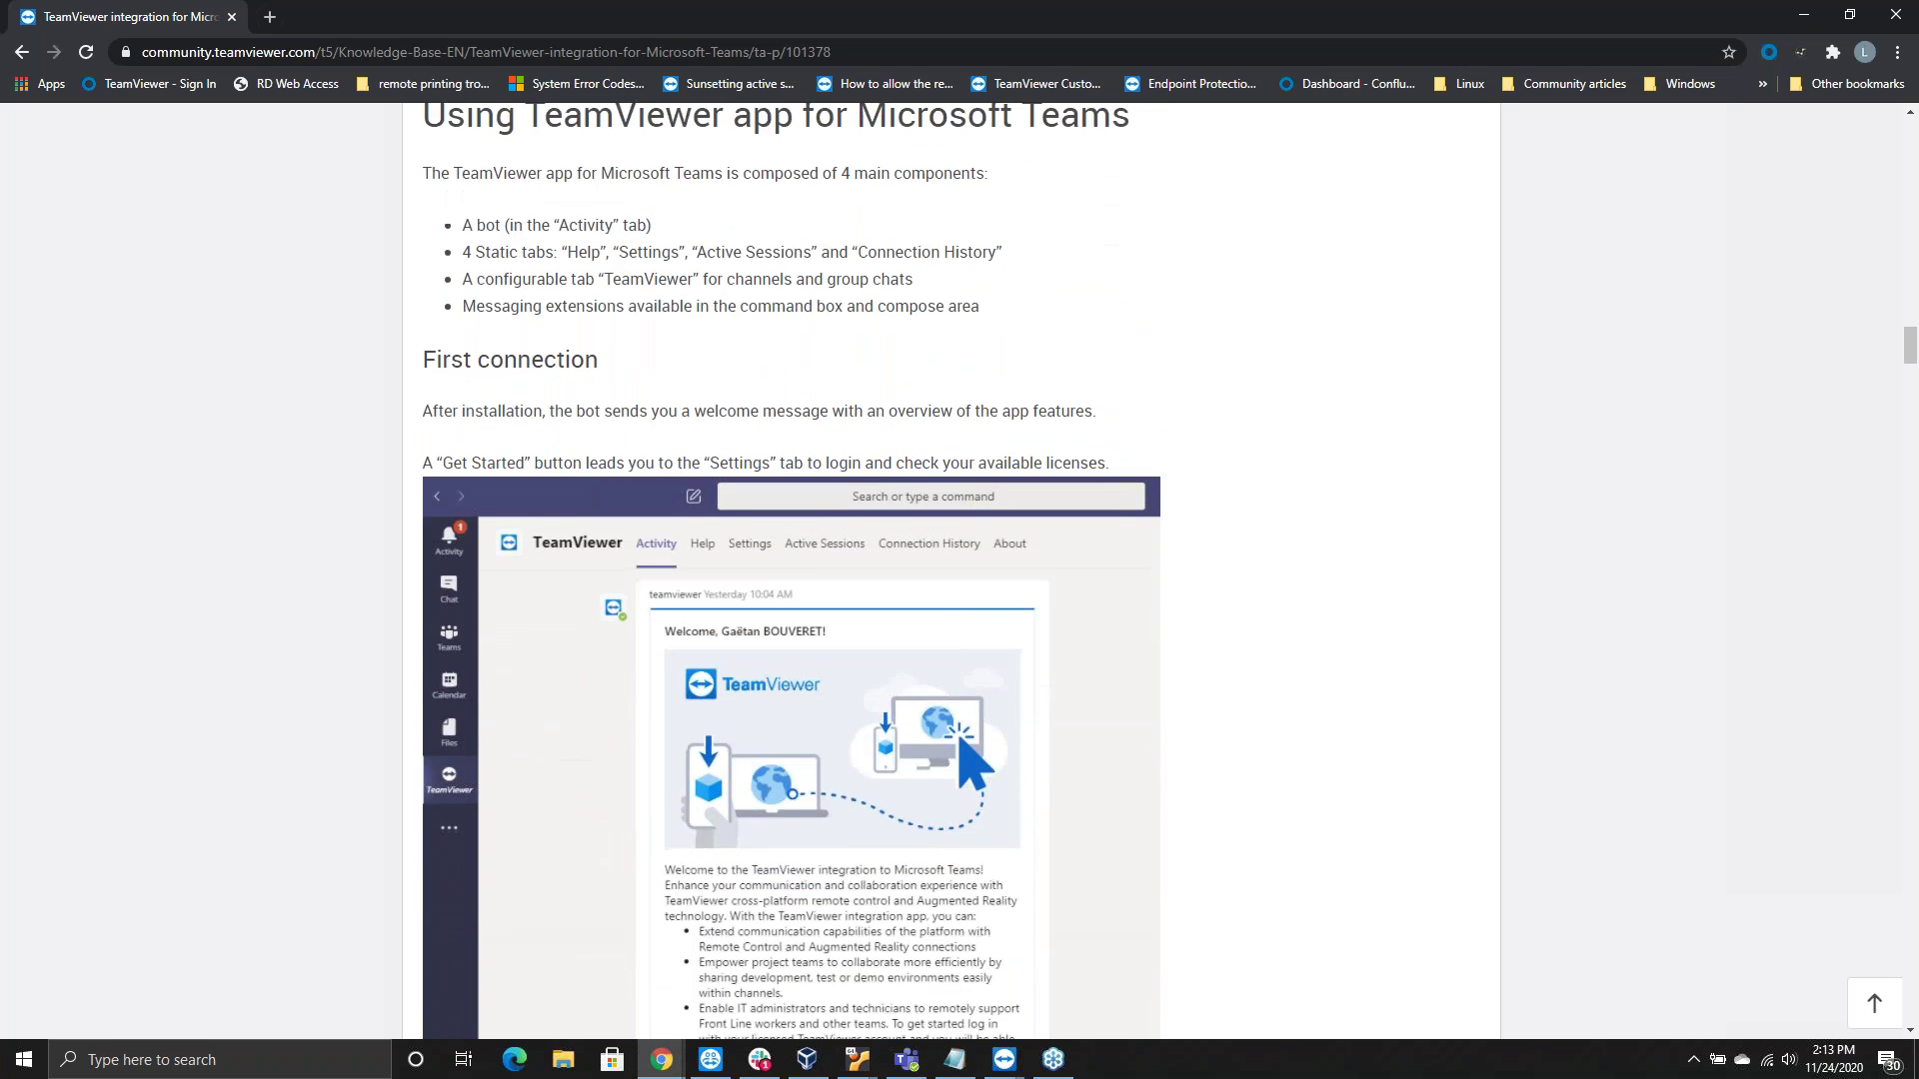
scroll(600, 459, down, 7)
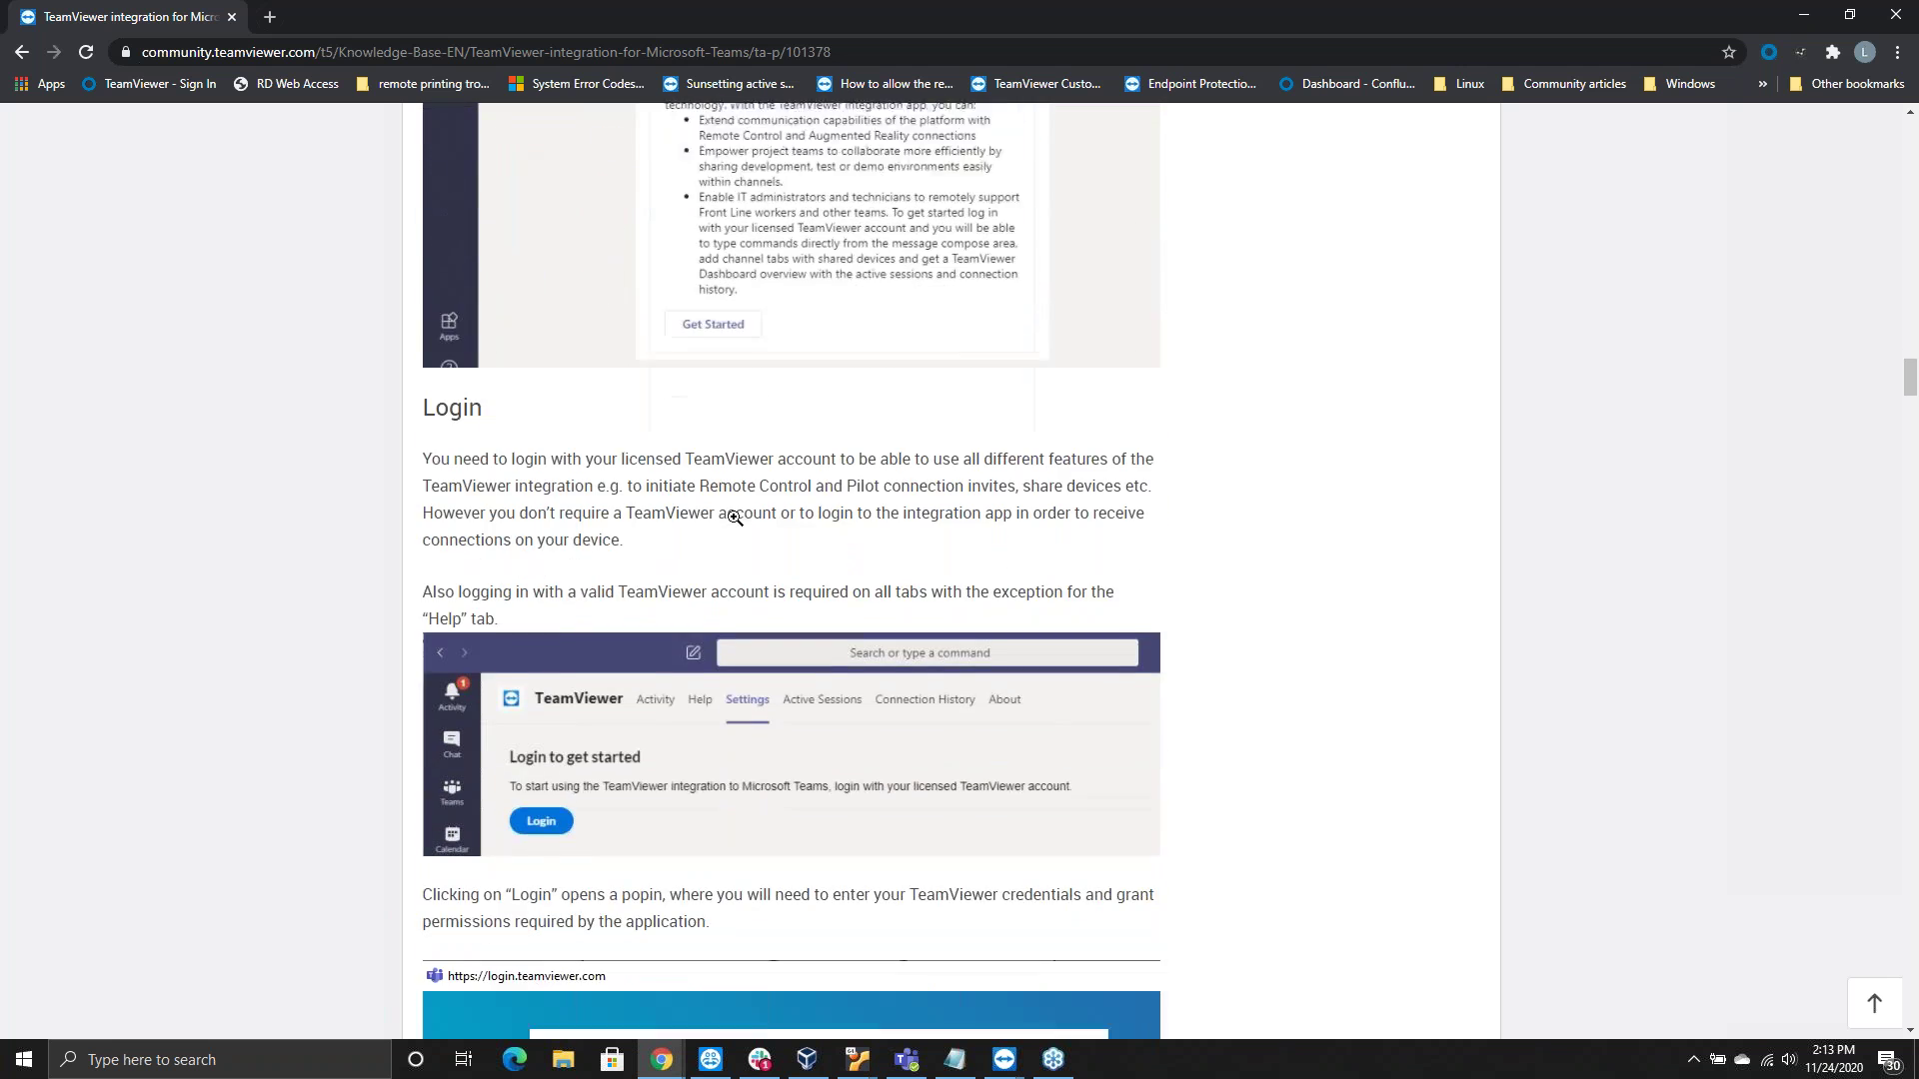
scroll(721, 380, down, 7)
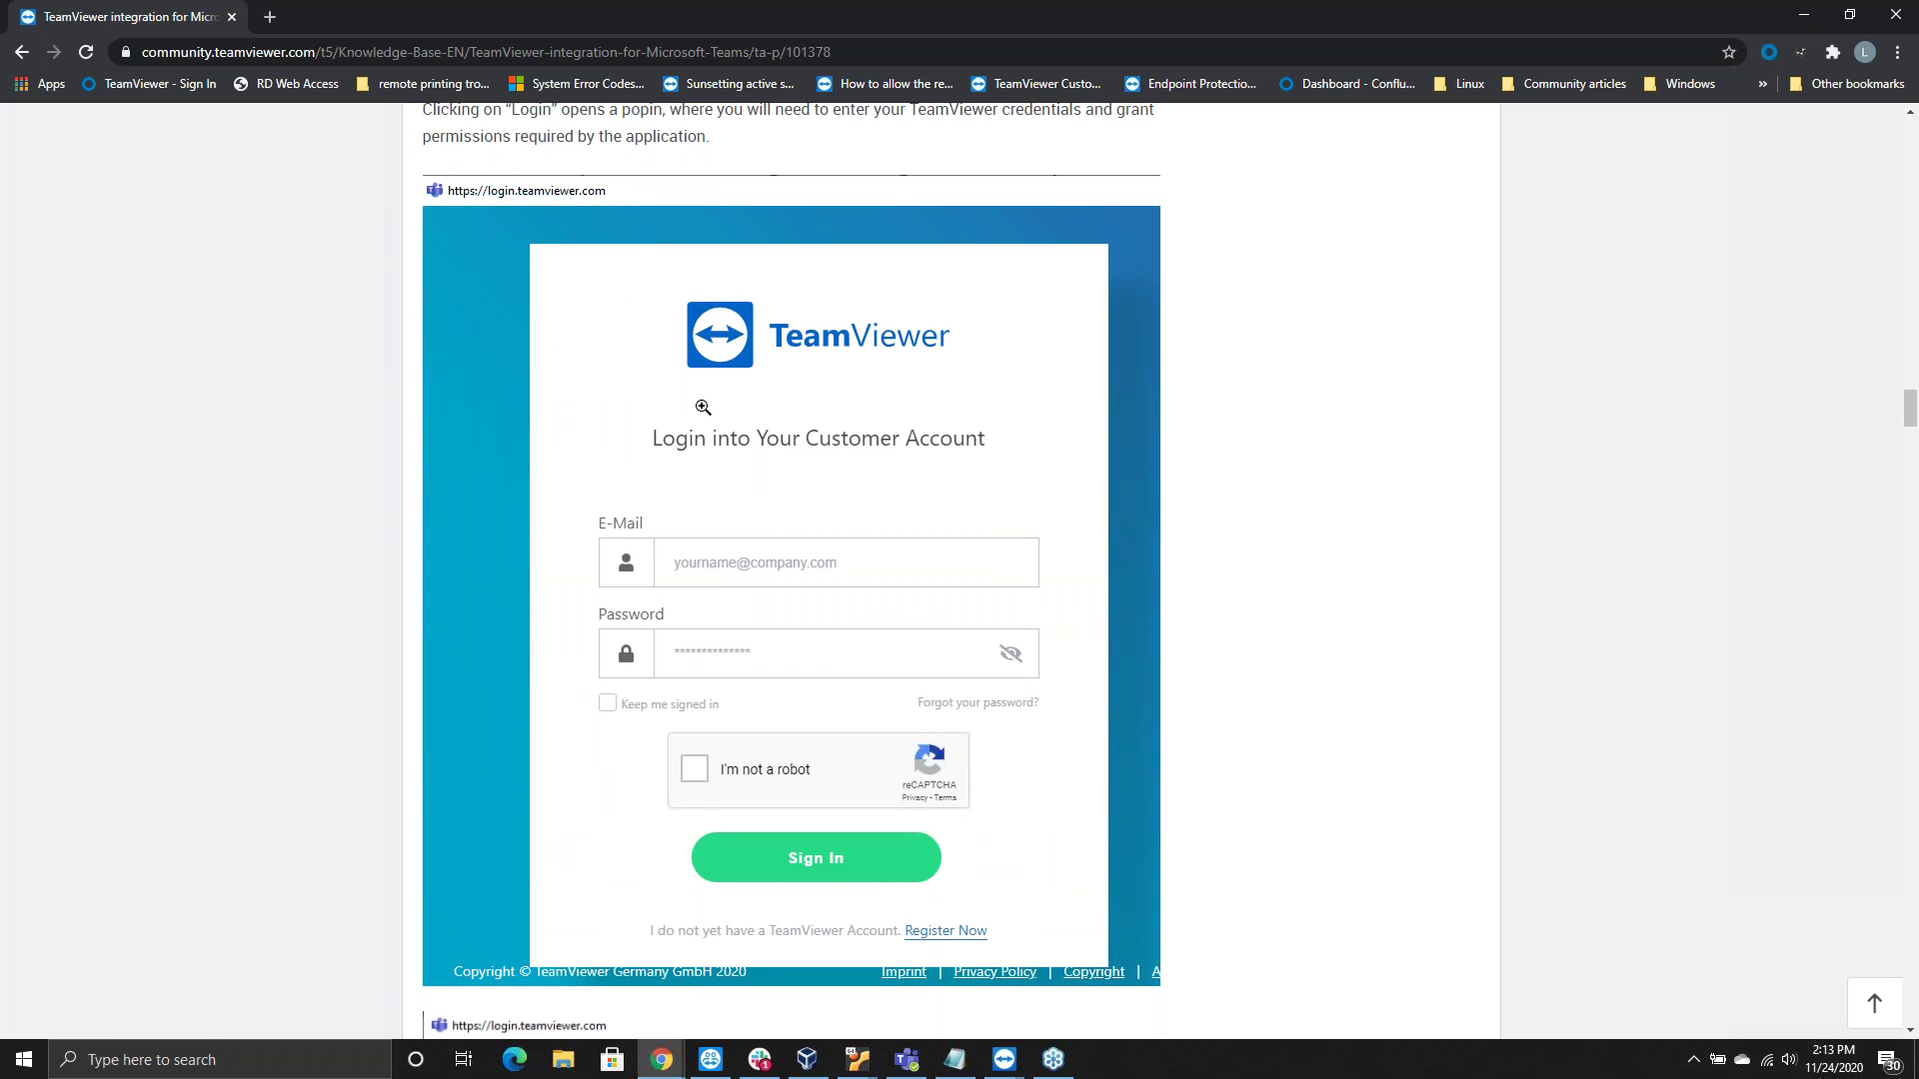
scroll(819, 485, down, 1)
scroll(820, 485, down, 6)
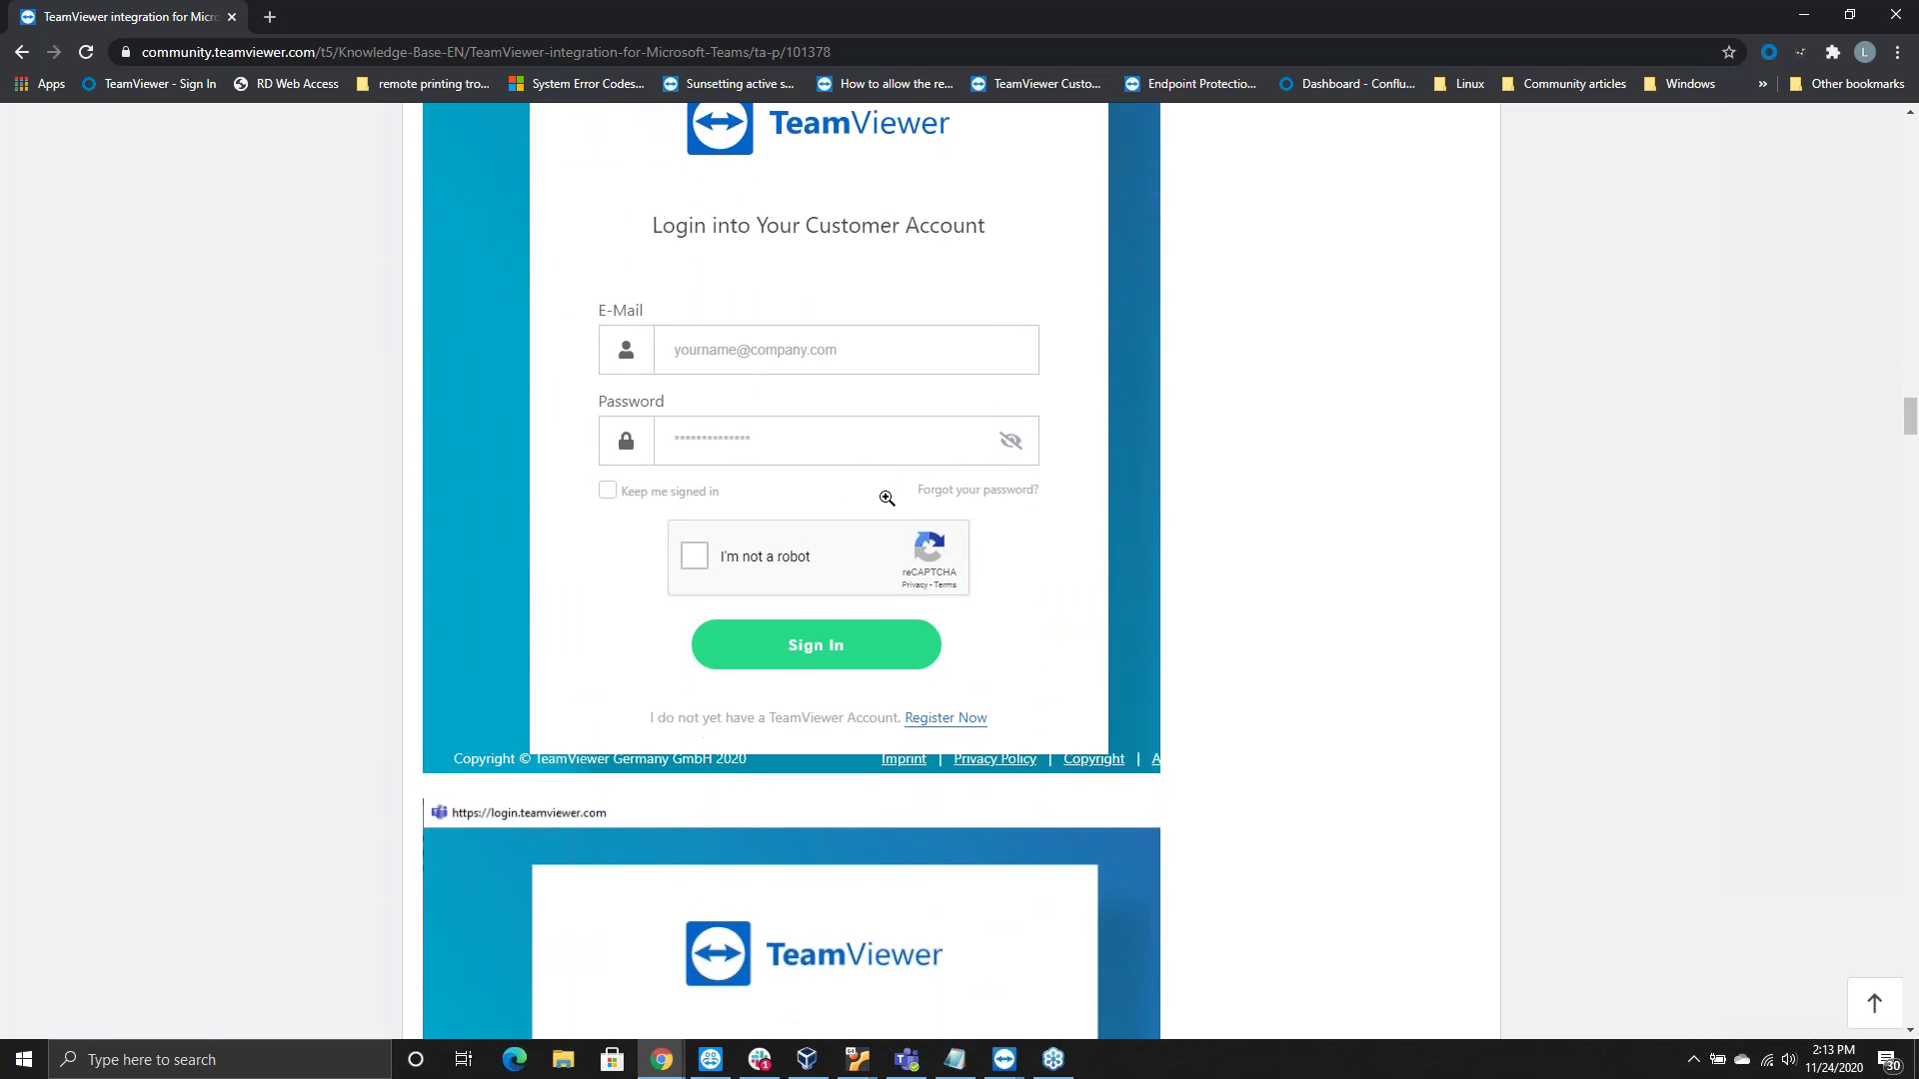
scroll(706, 509, down, 9)
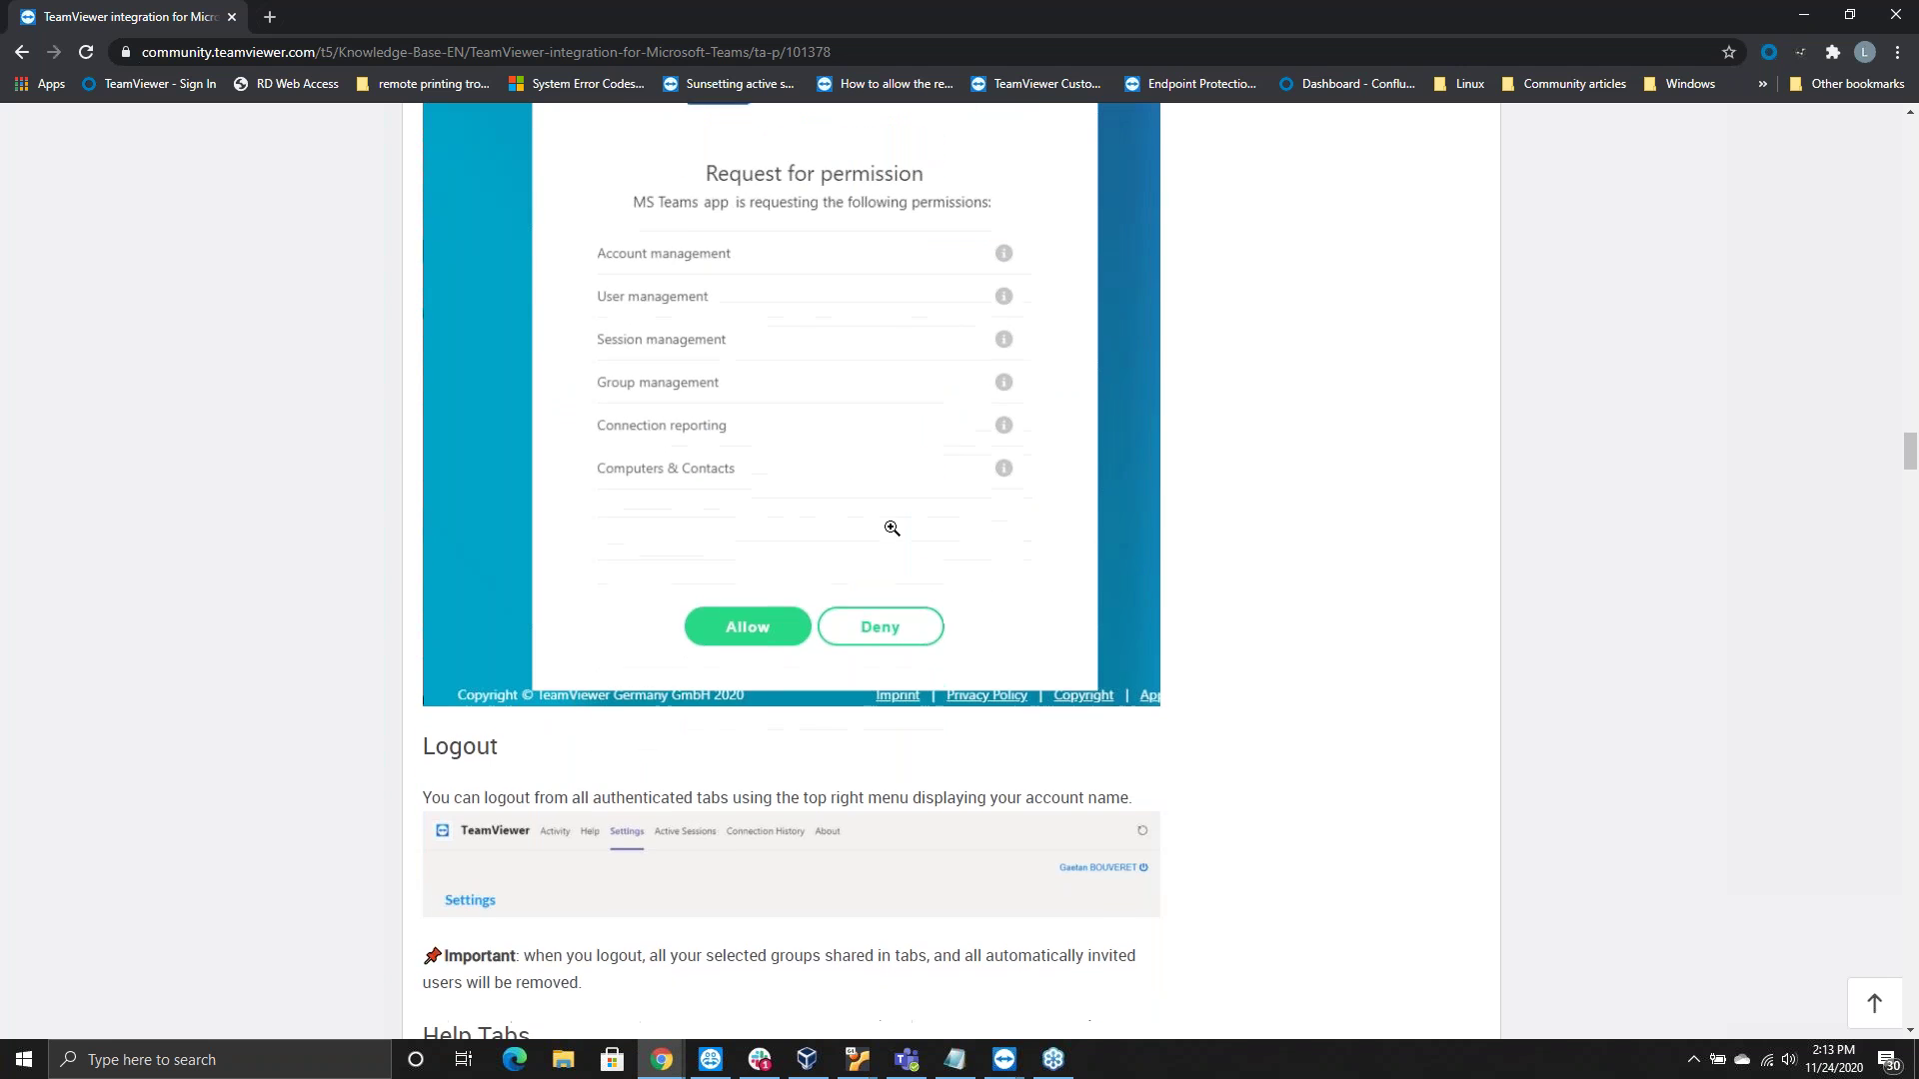
click(907, 1060)
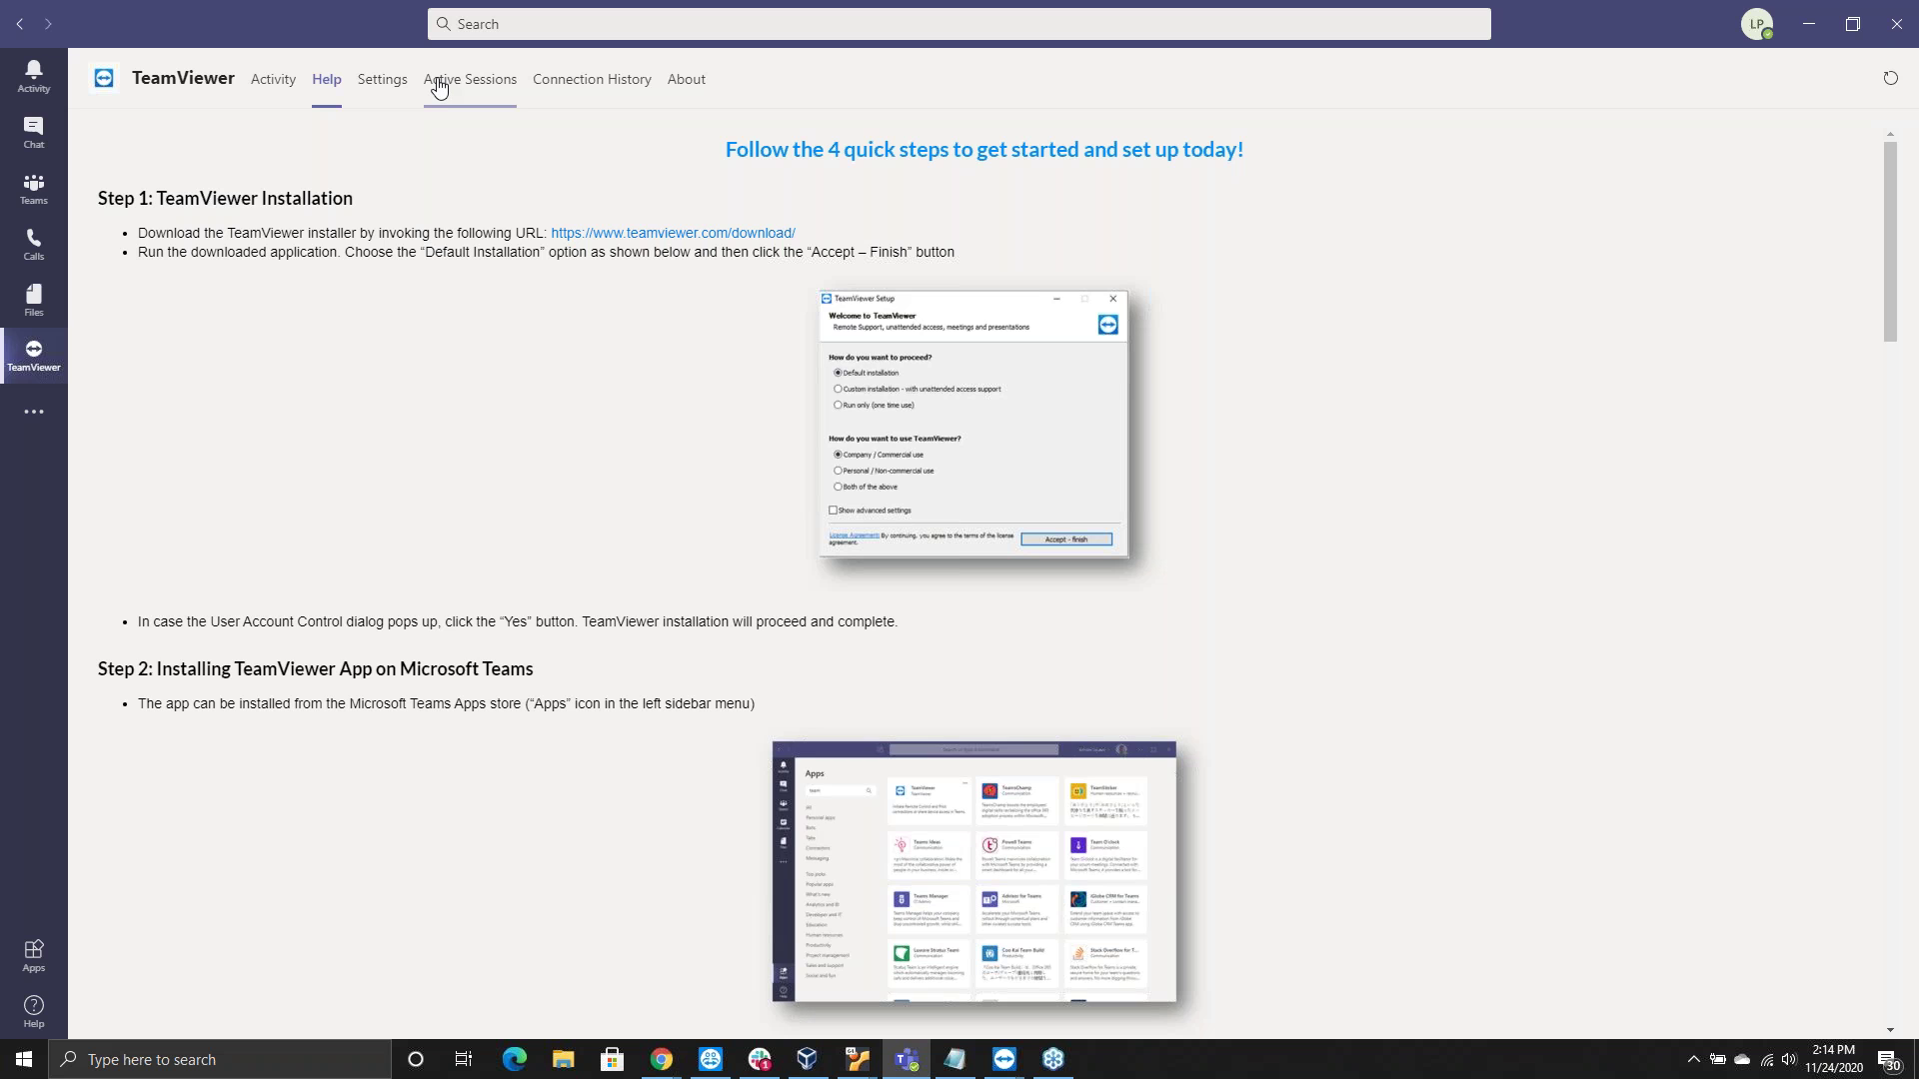
Check TeamViewer's Active Sessions tab, then switch to its Connection History tab
click(494, 88)
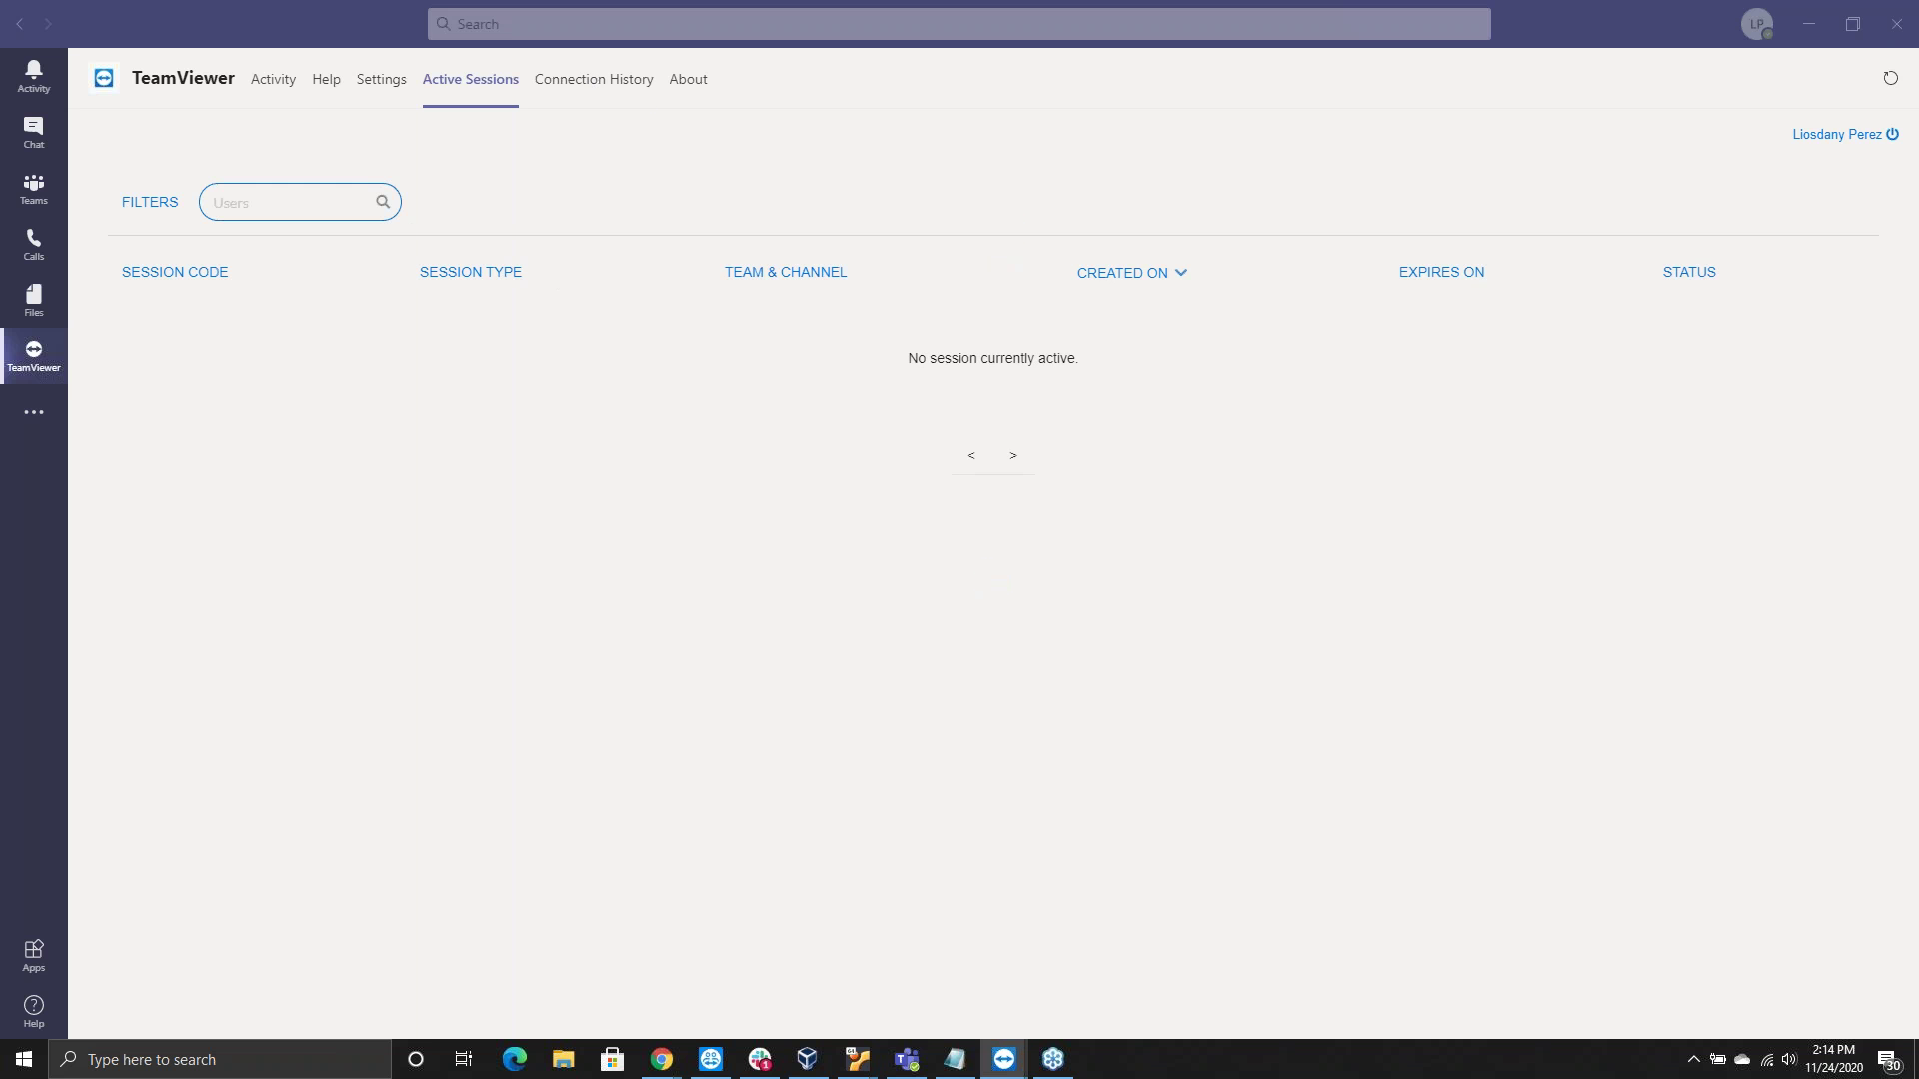
click(590, 95)
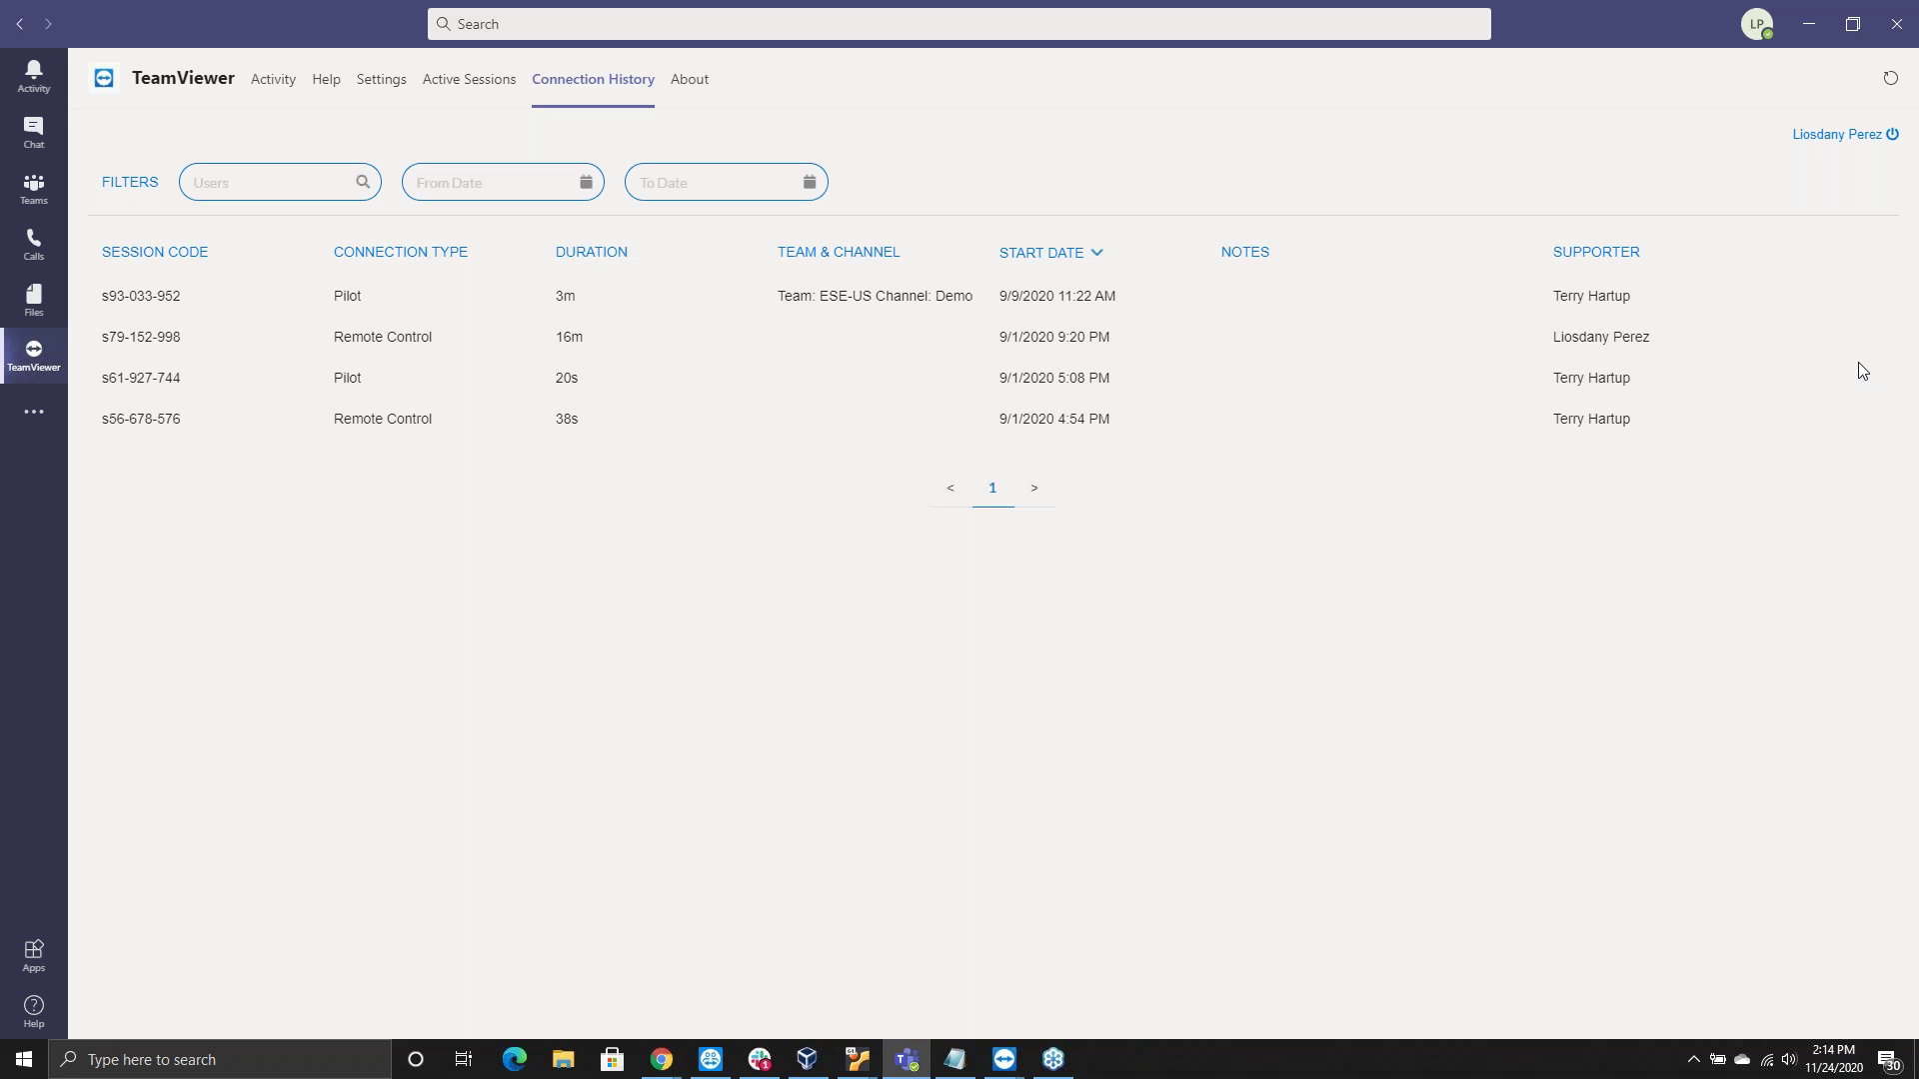
Restore the Teams window to a smaller size over Chrome
double_click(1529, 38)
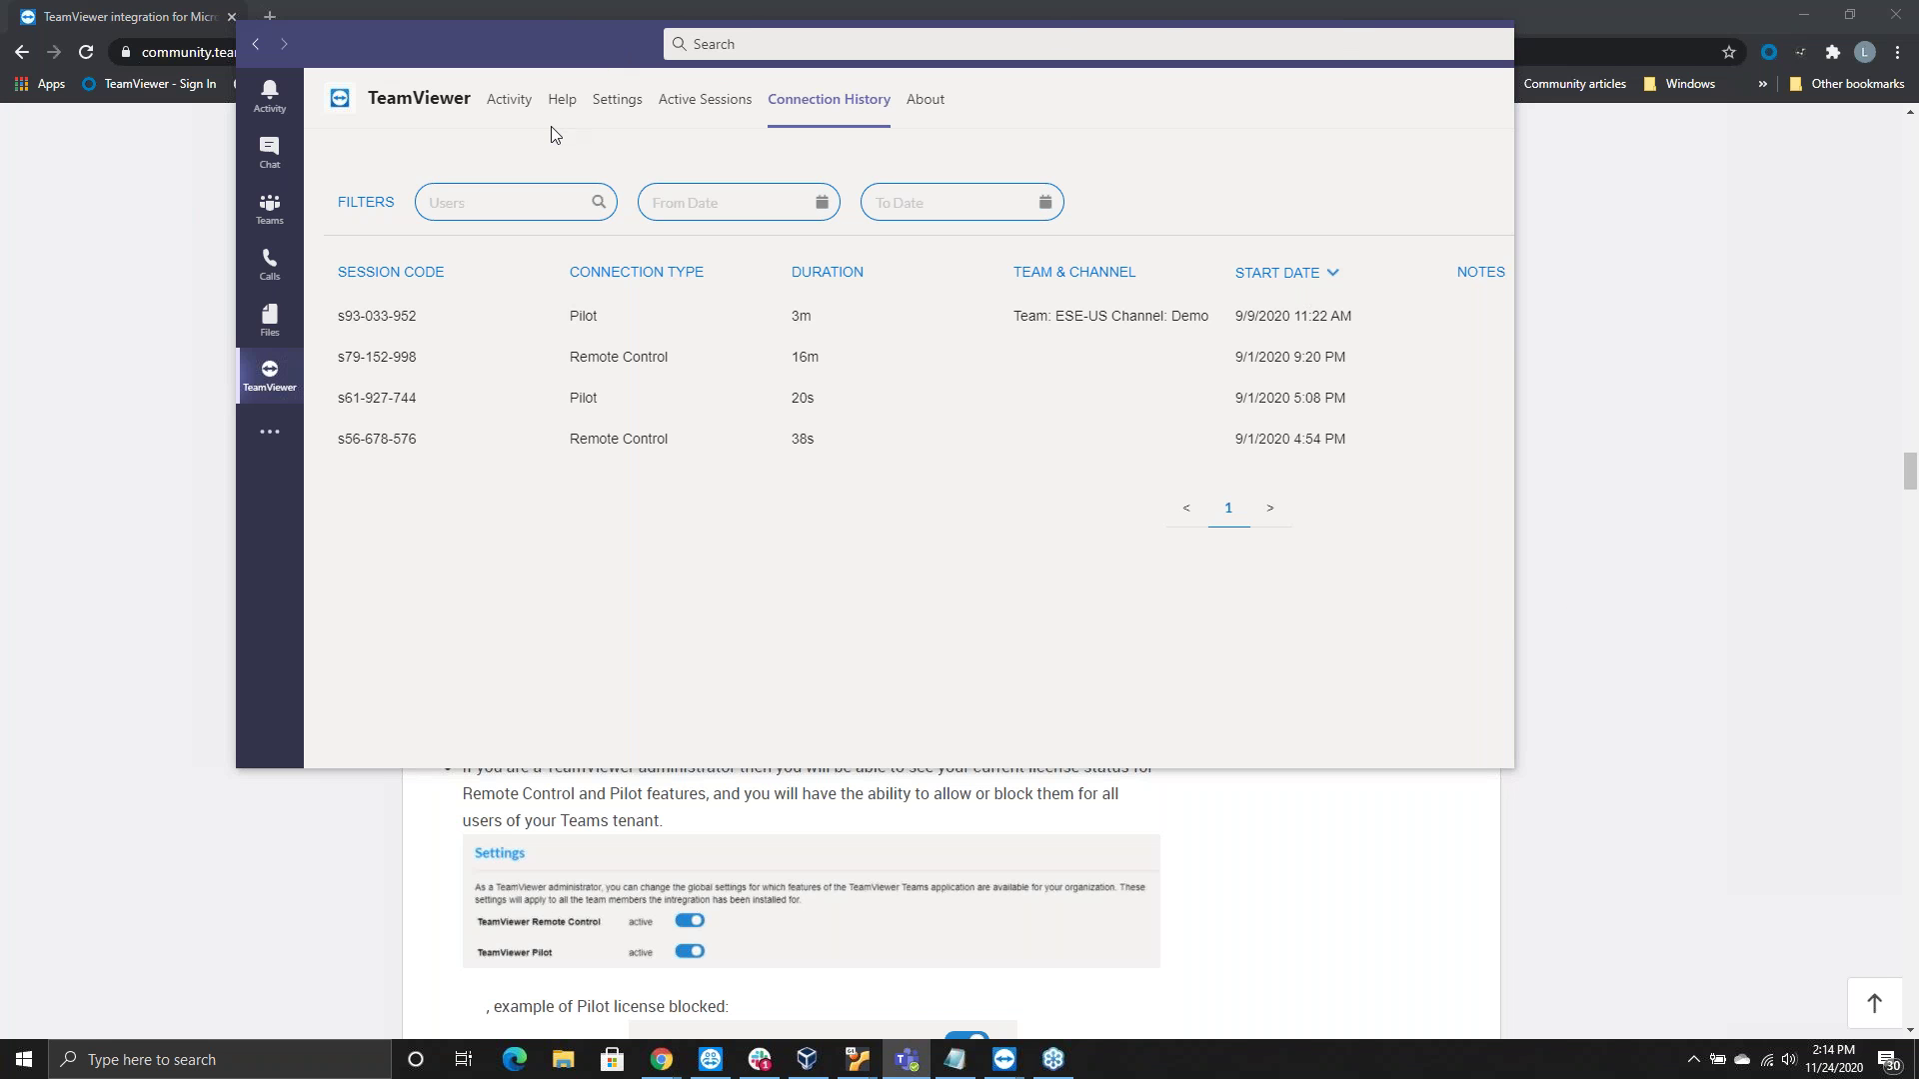
Reposition the Teams window and submit the TeamViewer Sign In form
drag(1256, 36, 1178, 126)
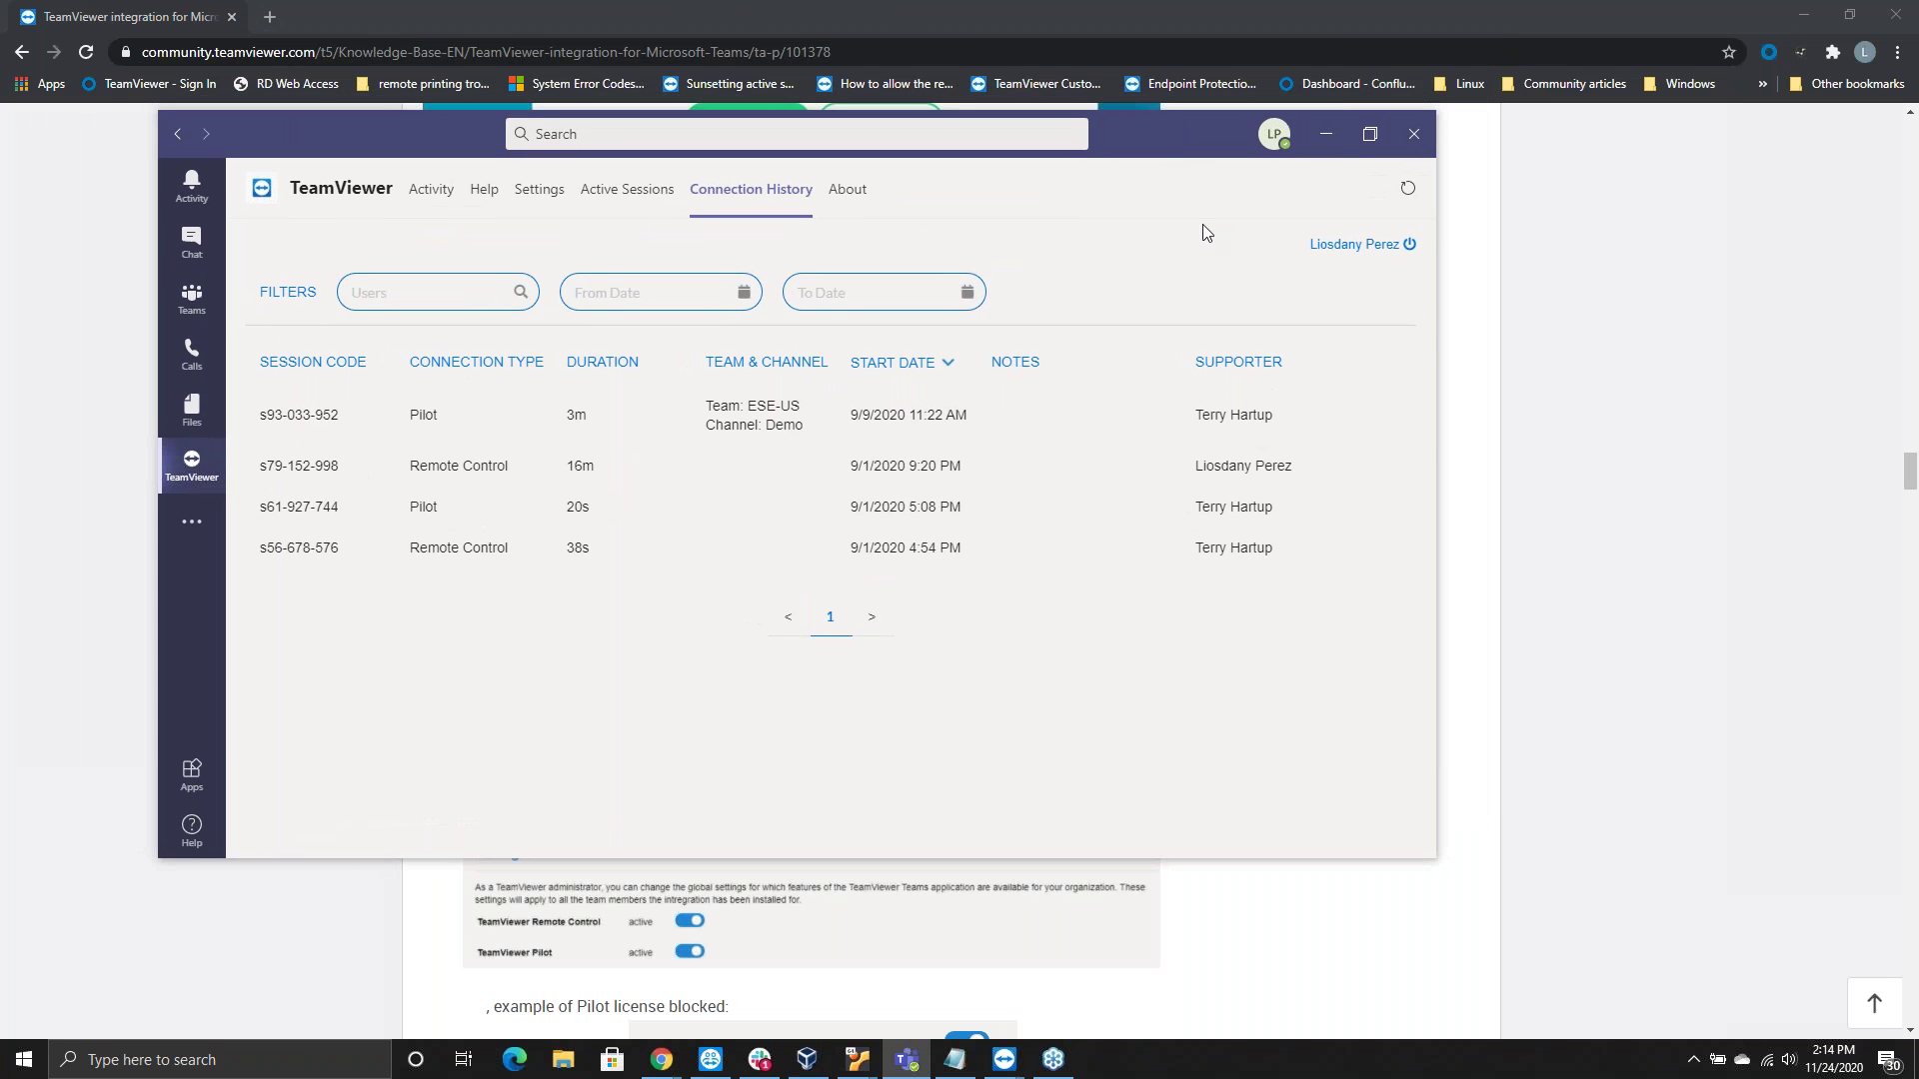
key(ctrl+e)
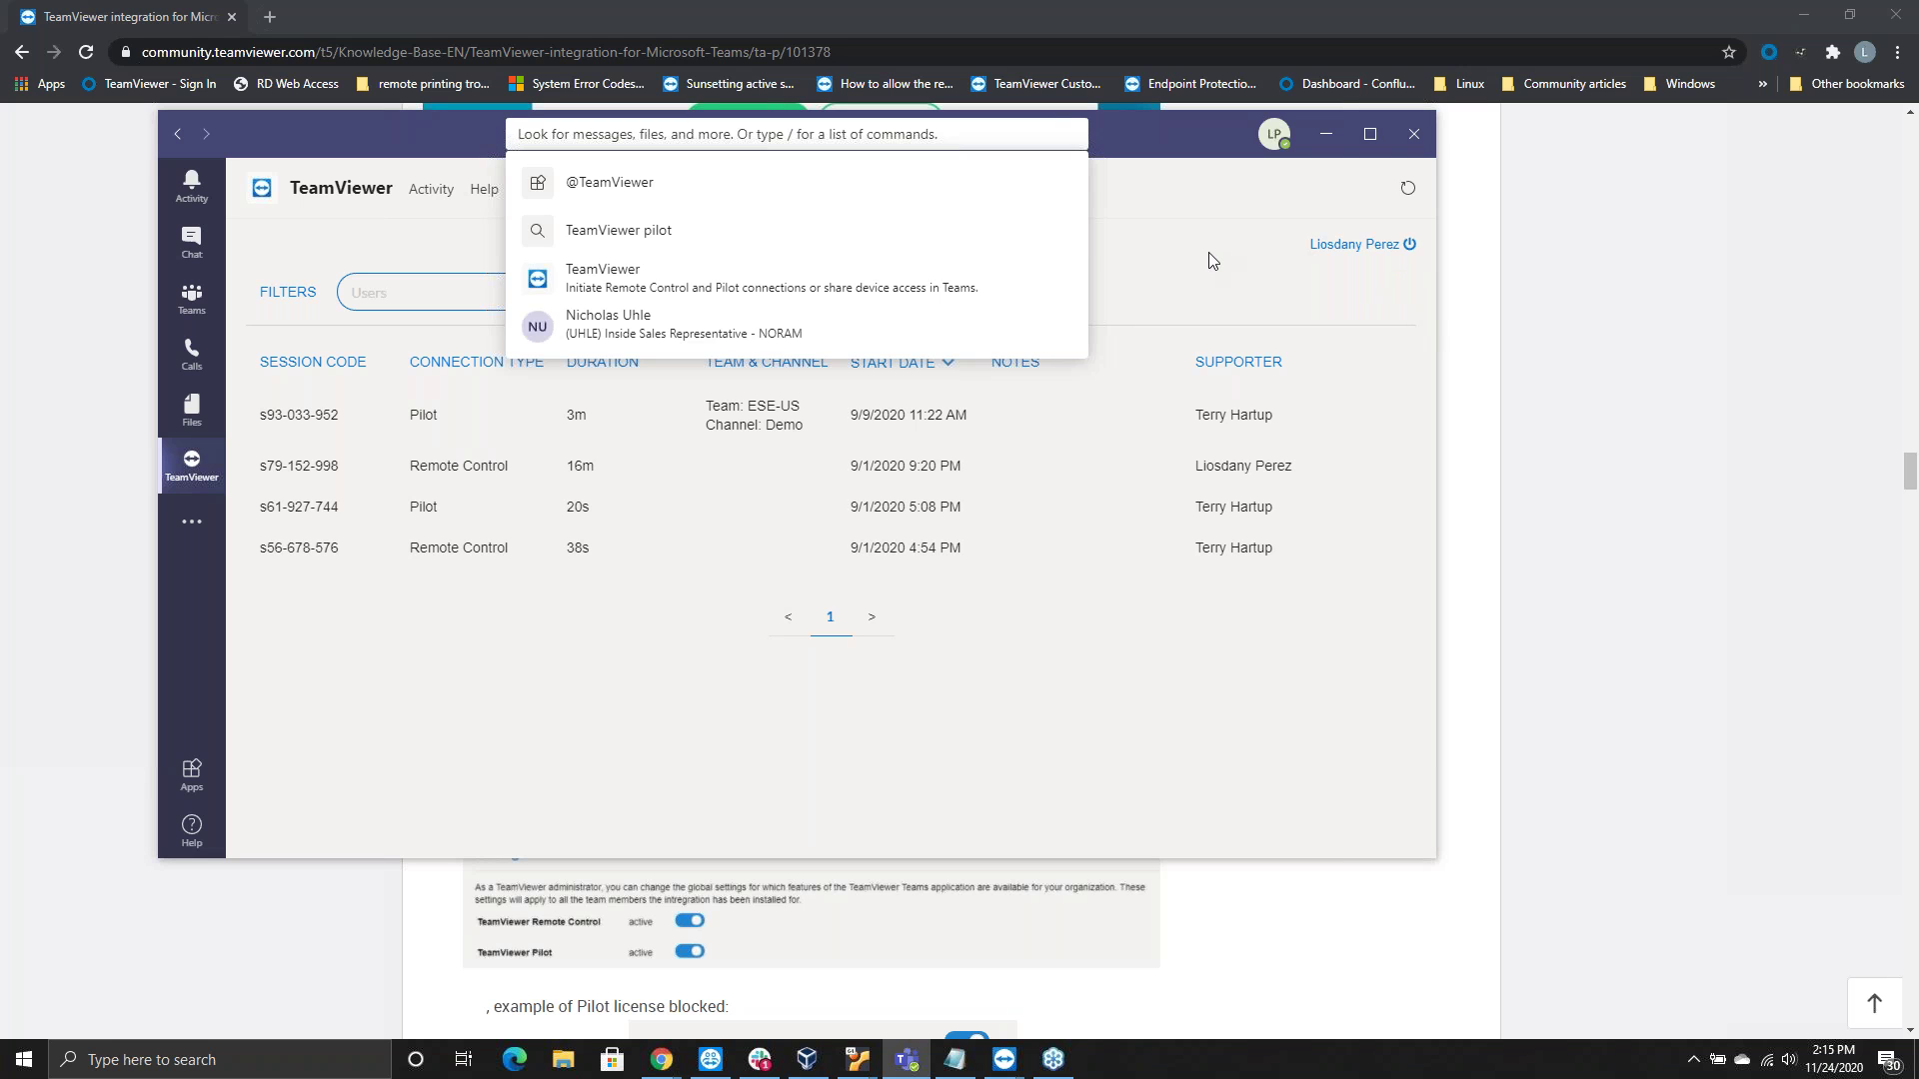
click(1417, 268)
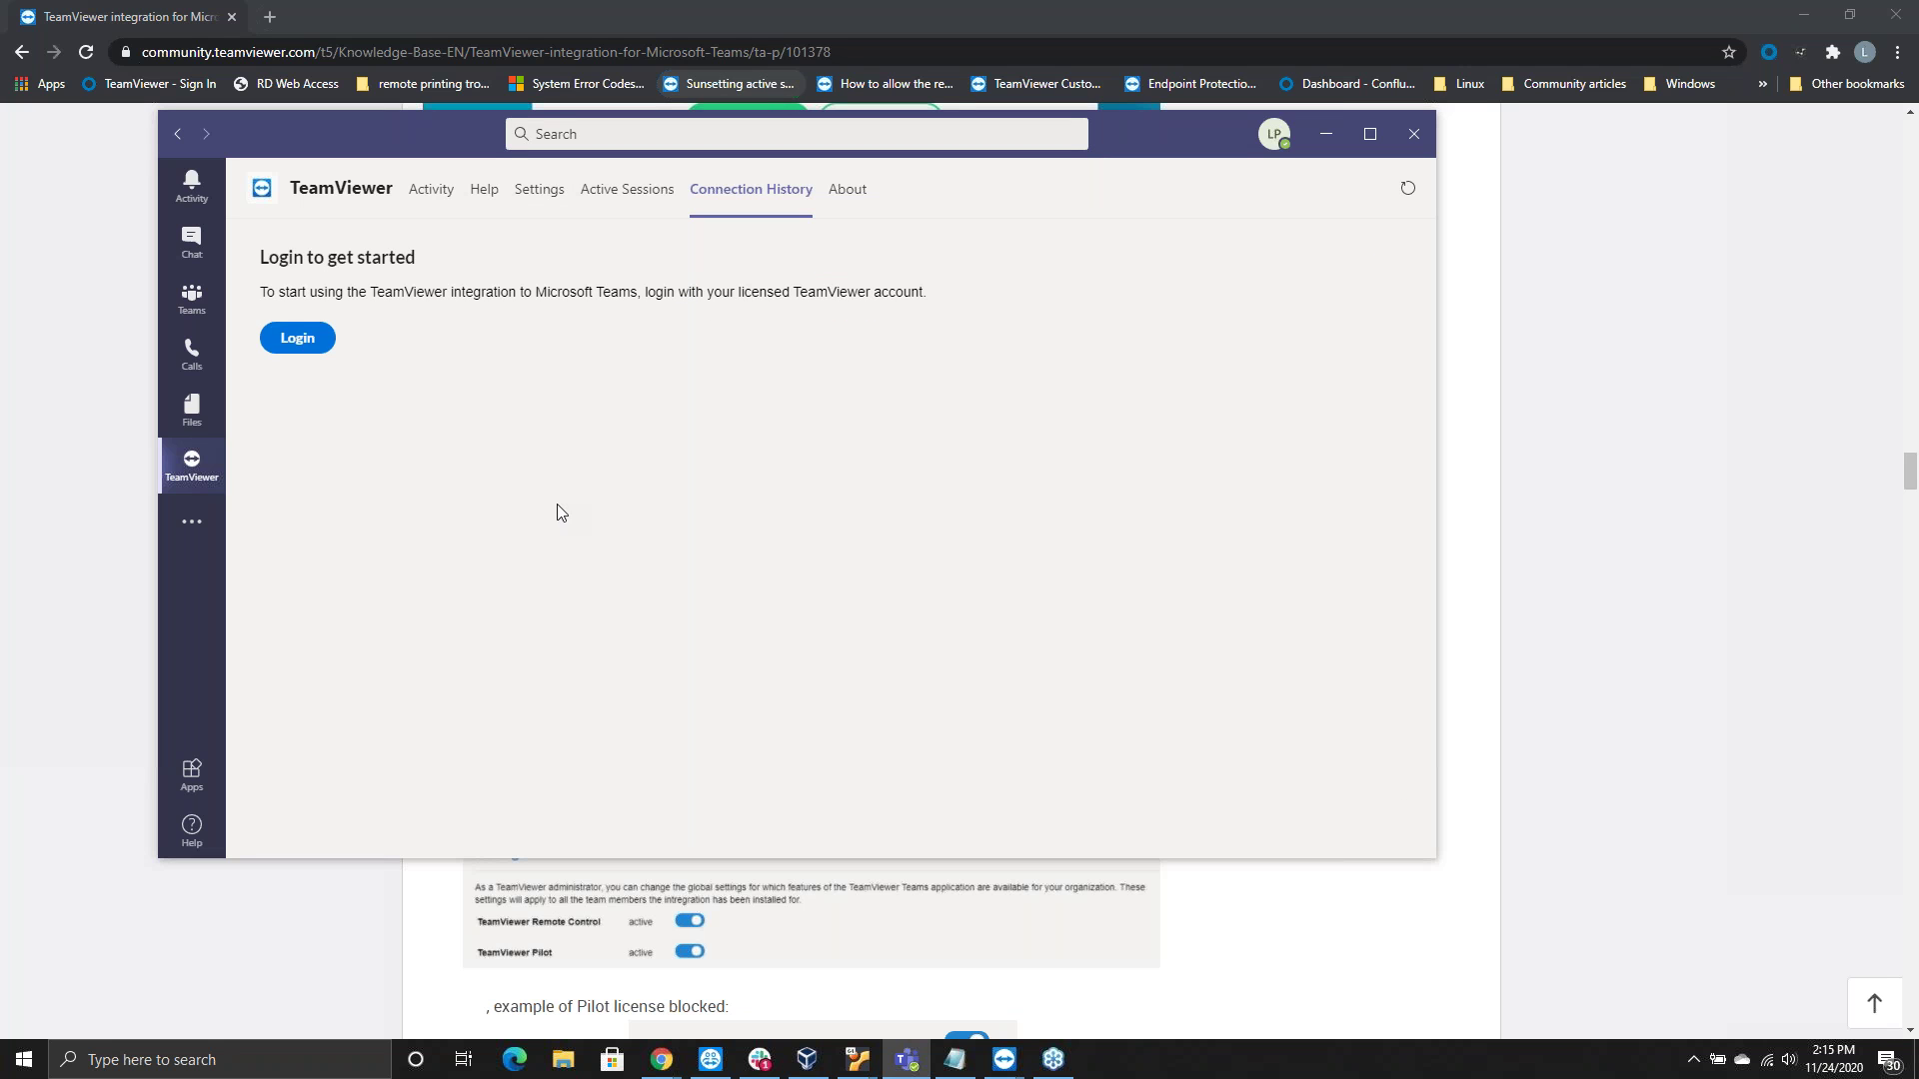
click(298, 340)
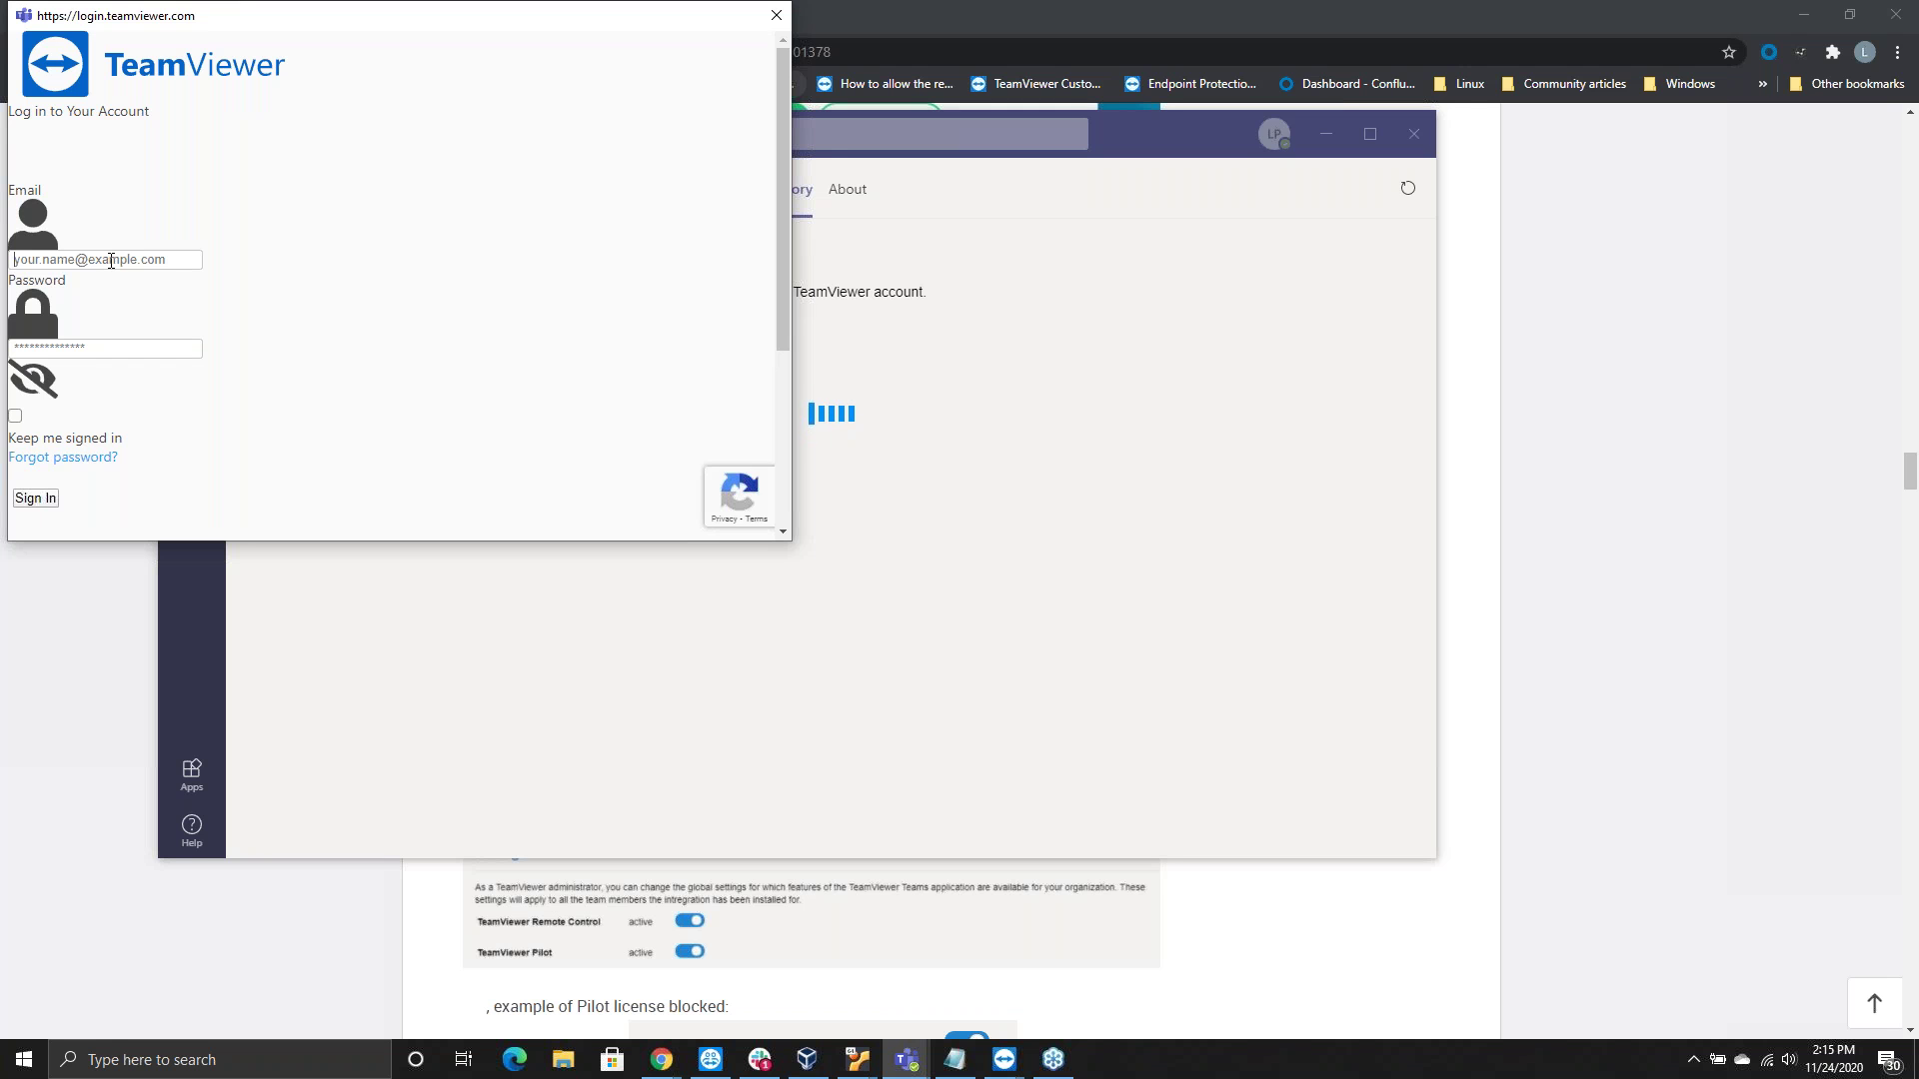
key(Return)
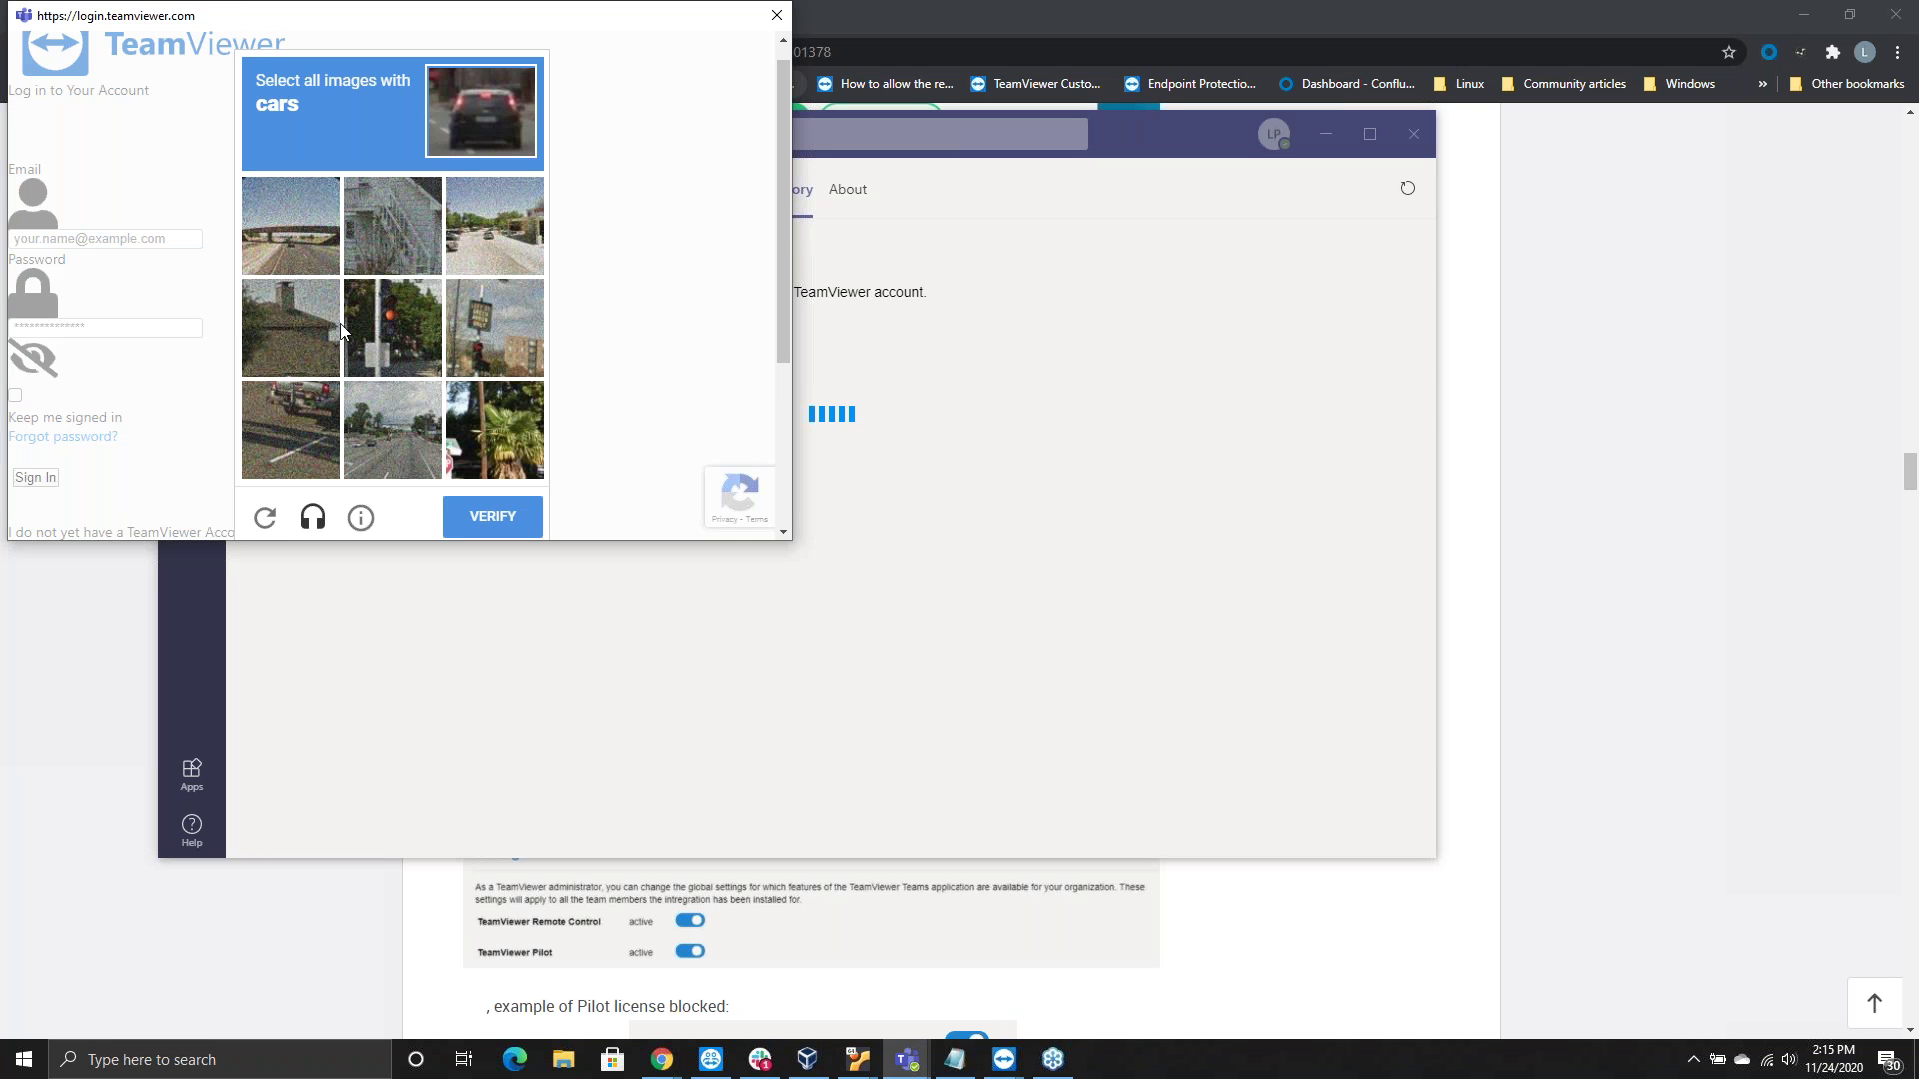
Pass the car-image reCAPTCHA and sign in with the account email and password
click(279, 410)
click(490, 226)
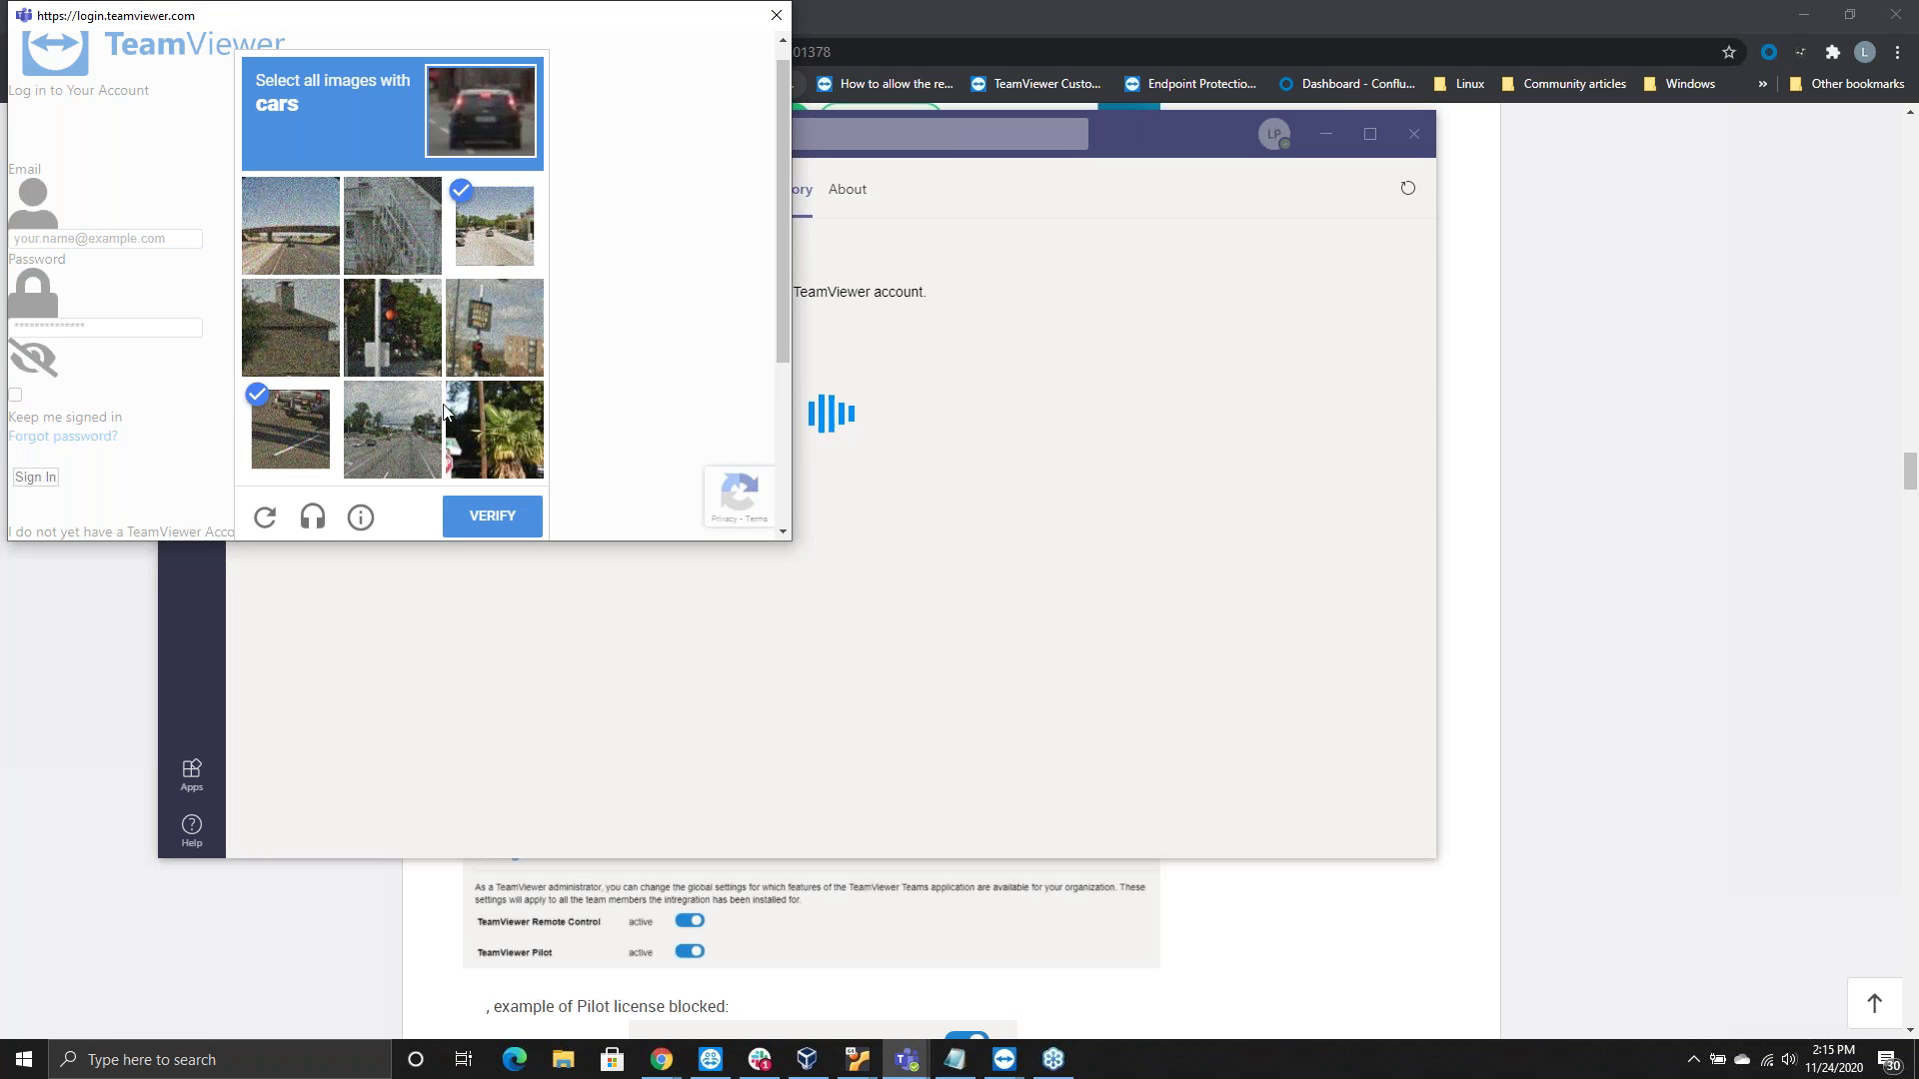
click(384, 445)
click(284, 243)
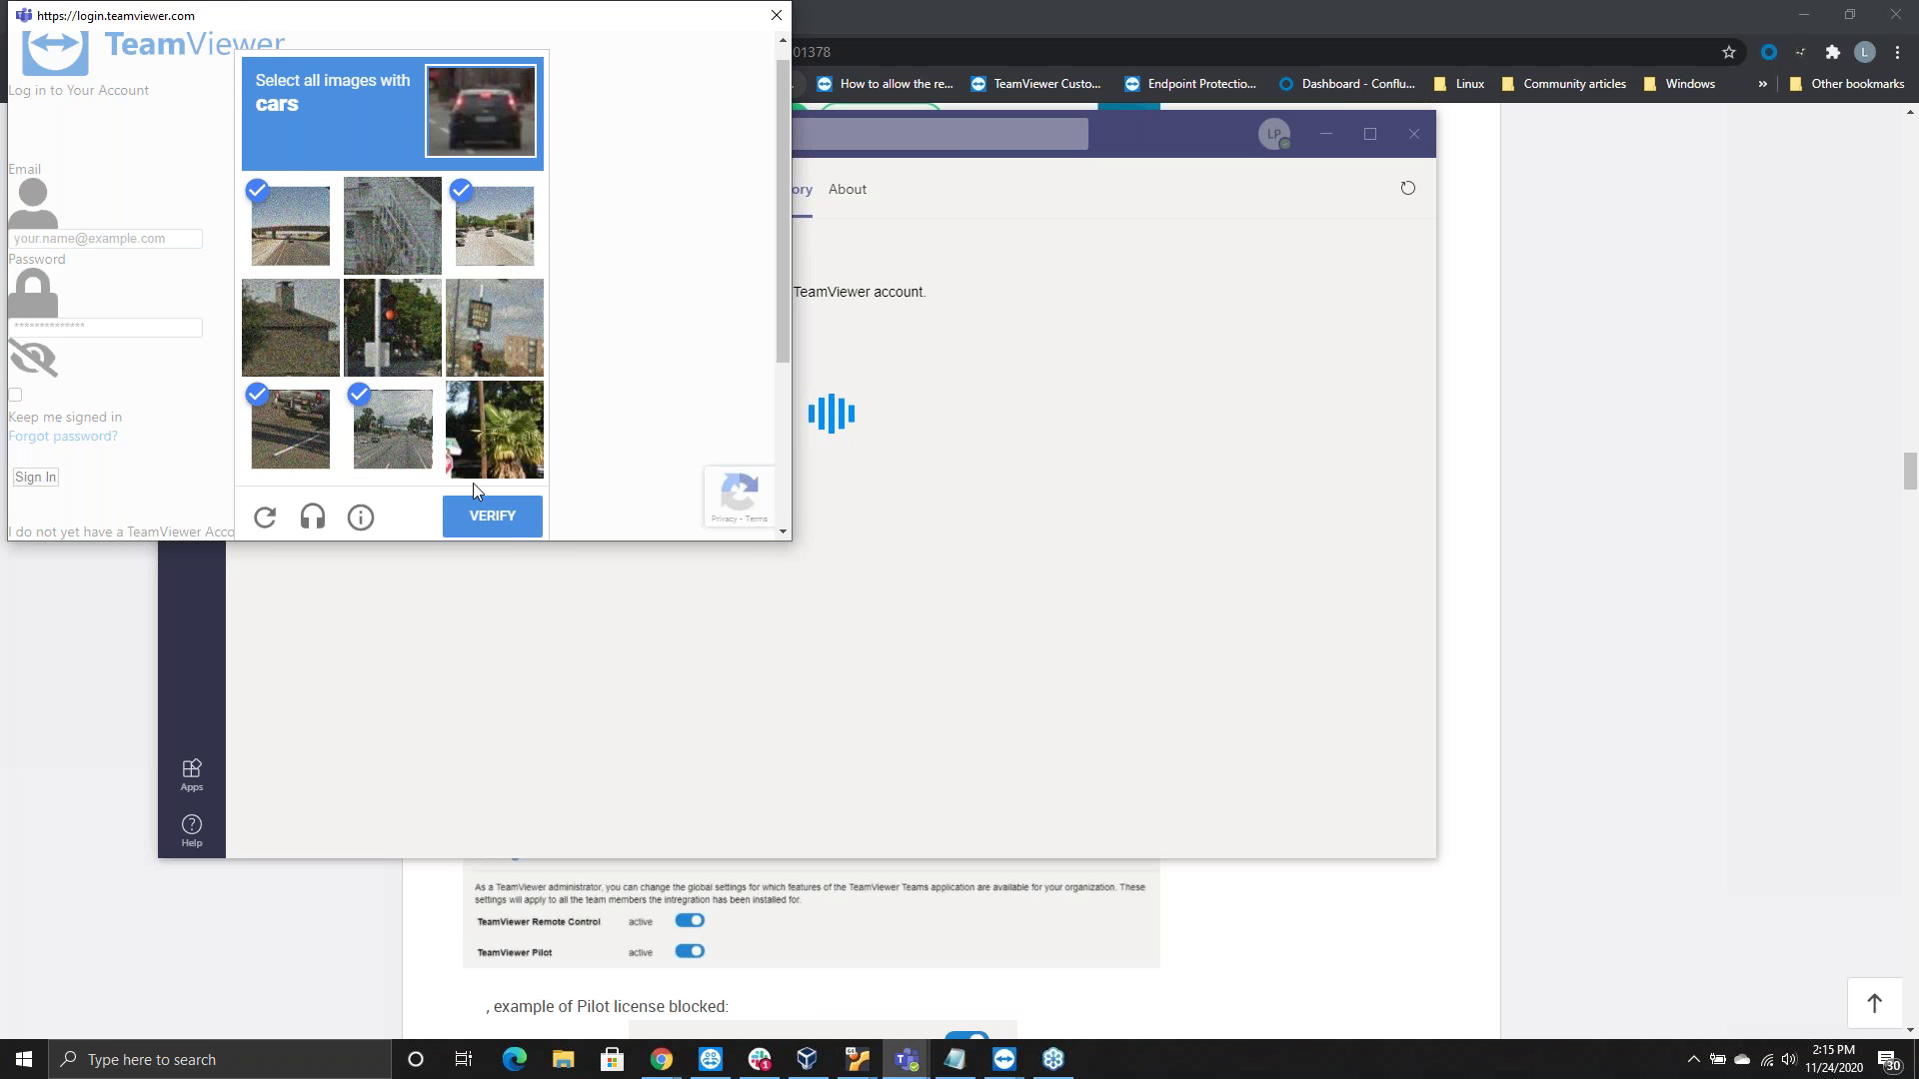
click(498, 527)
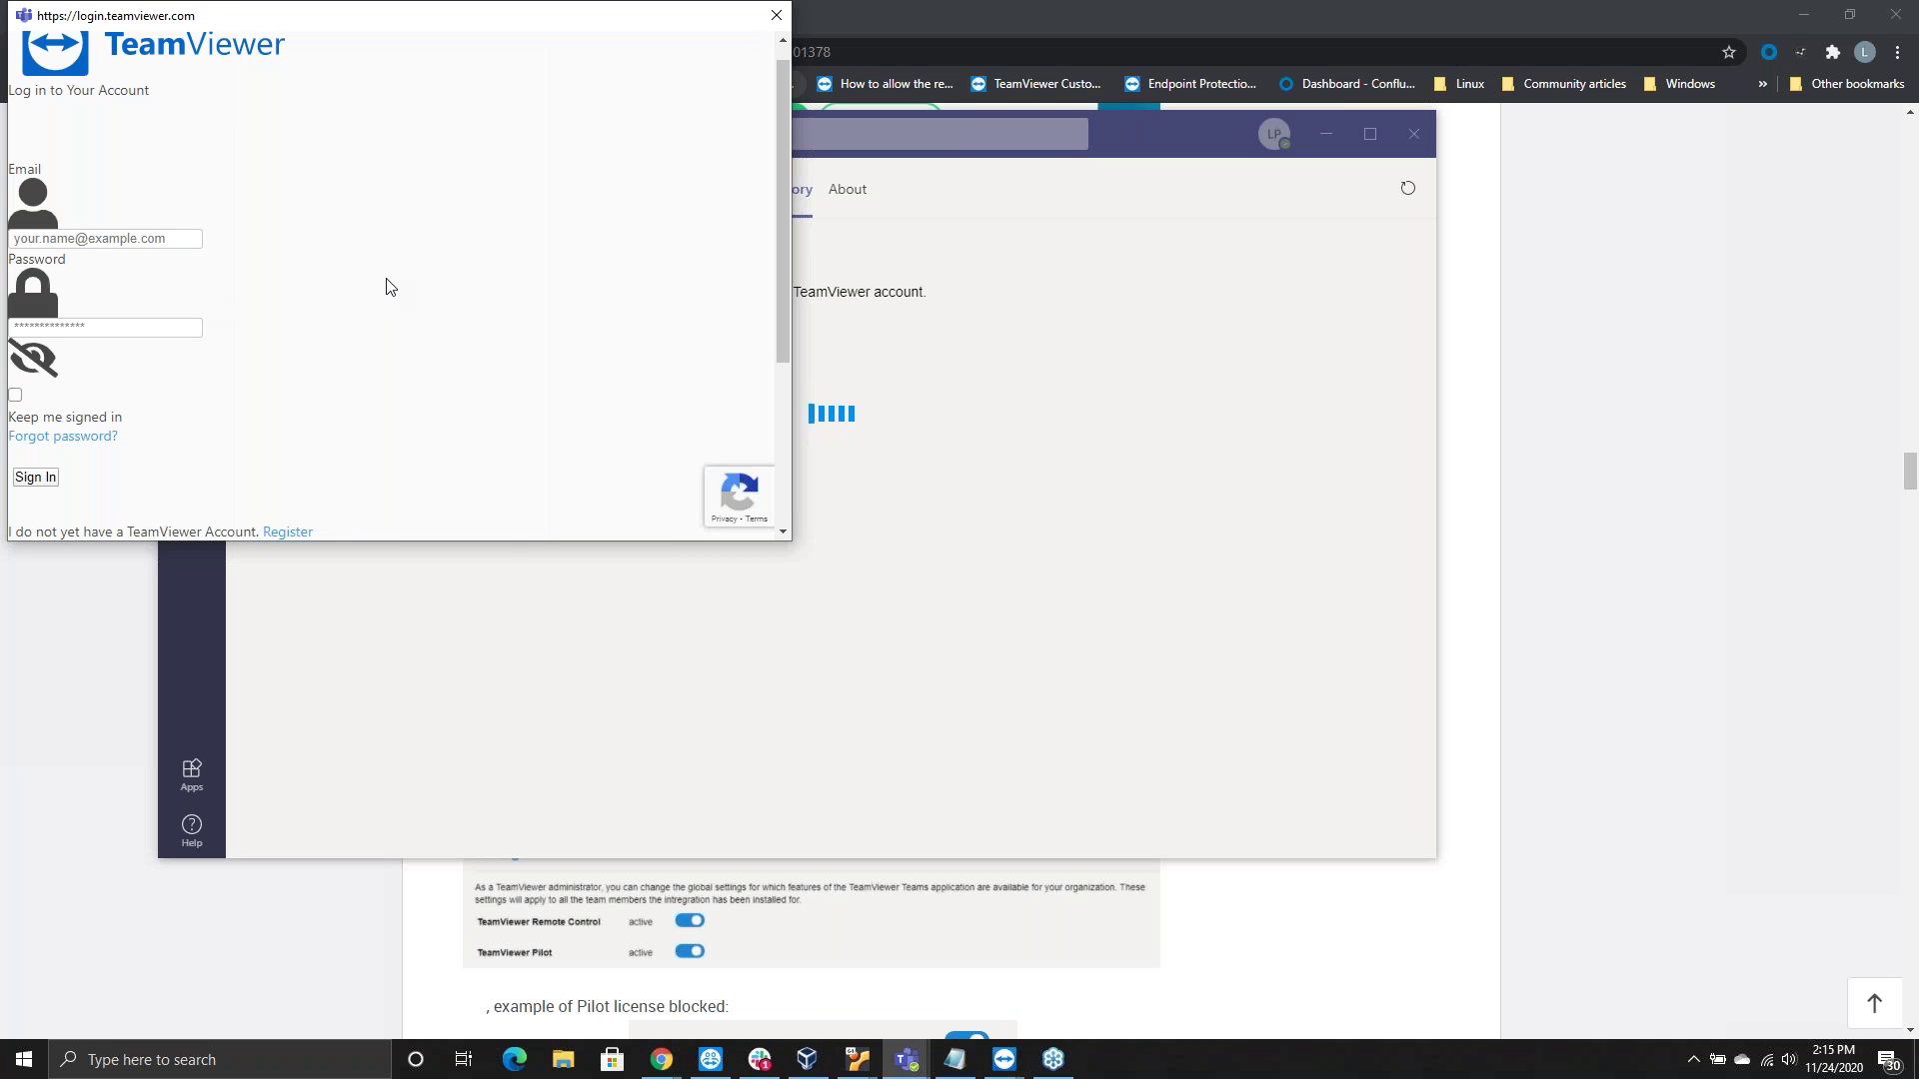
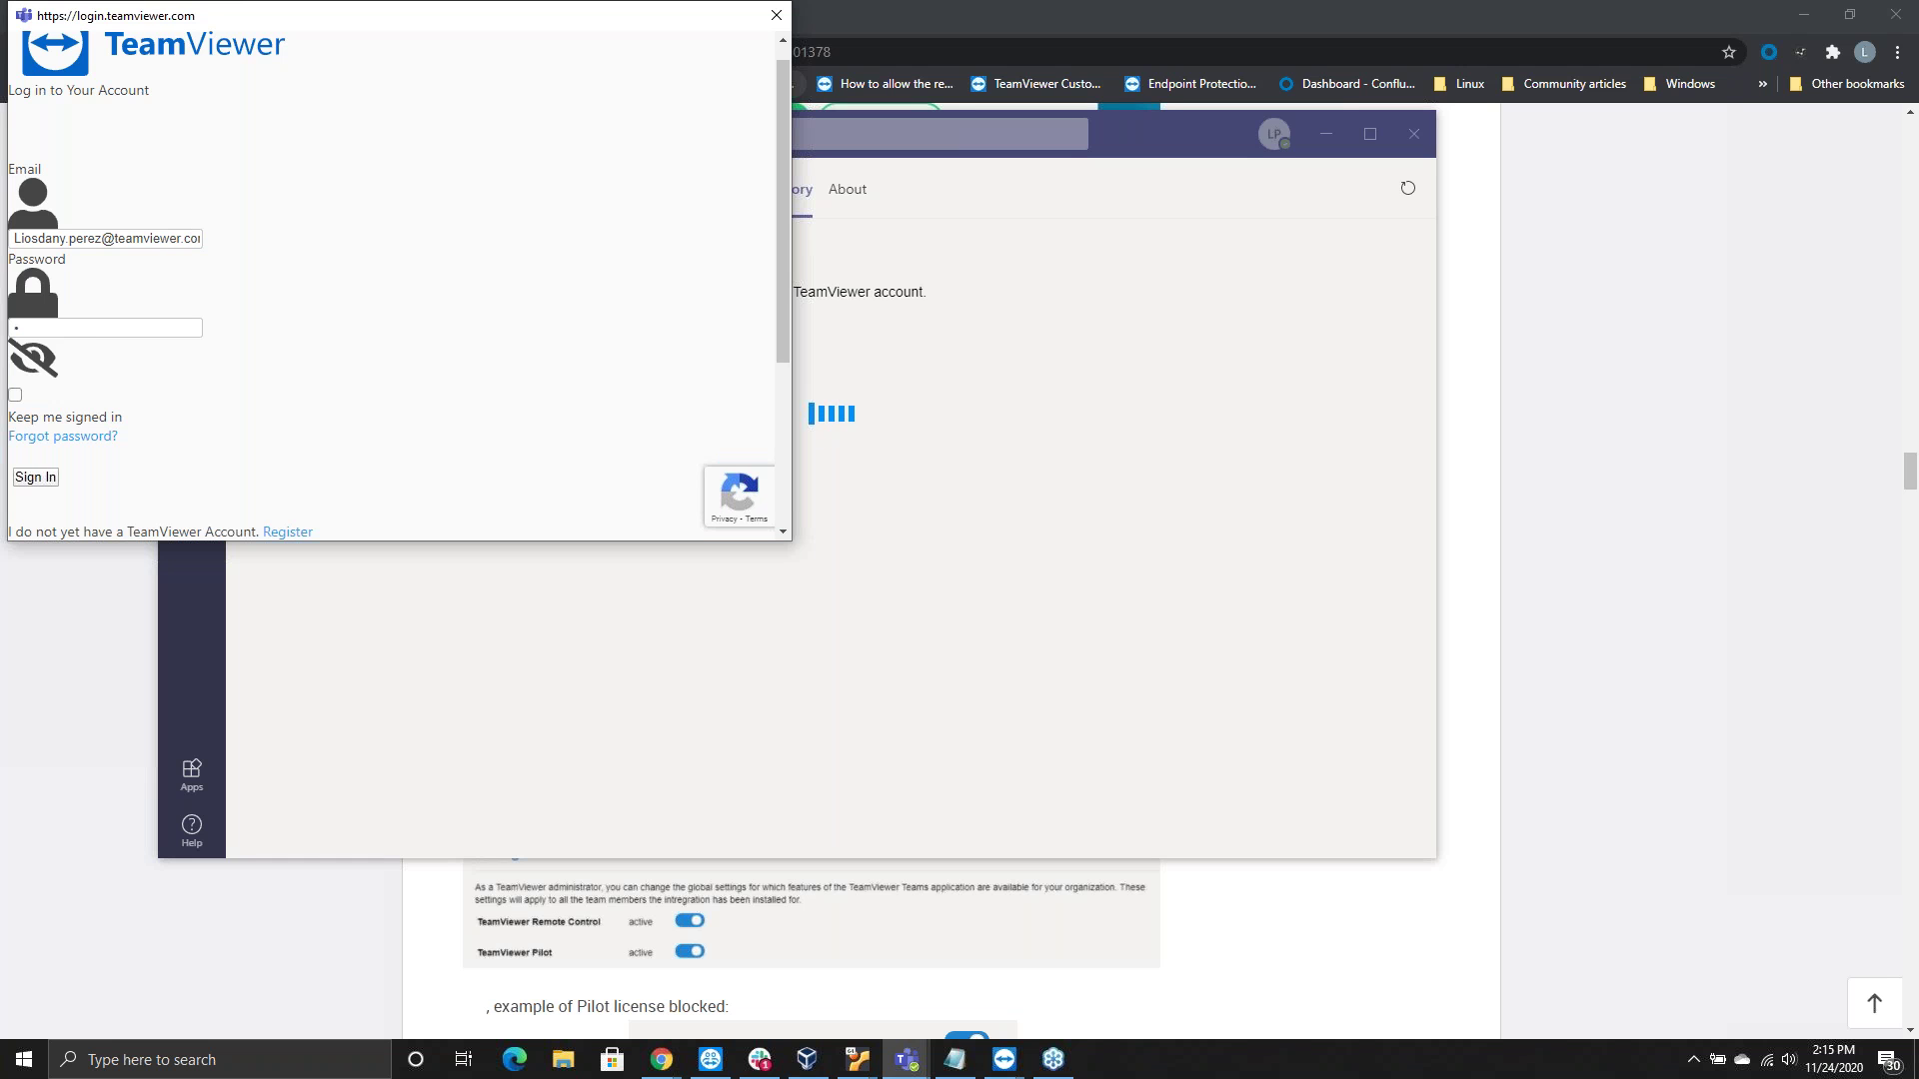
text(m*)
key(Return)
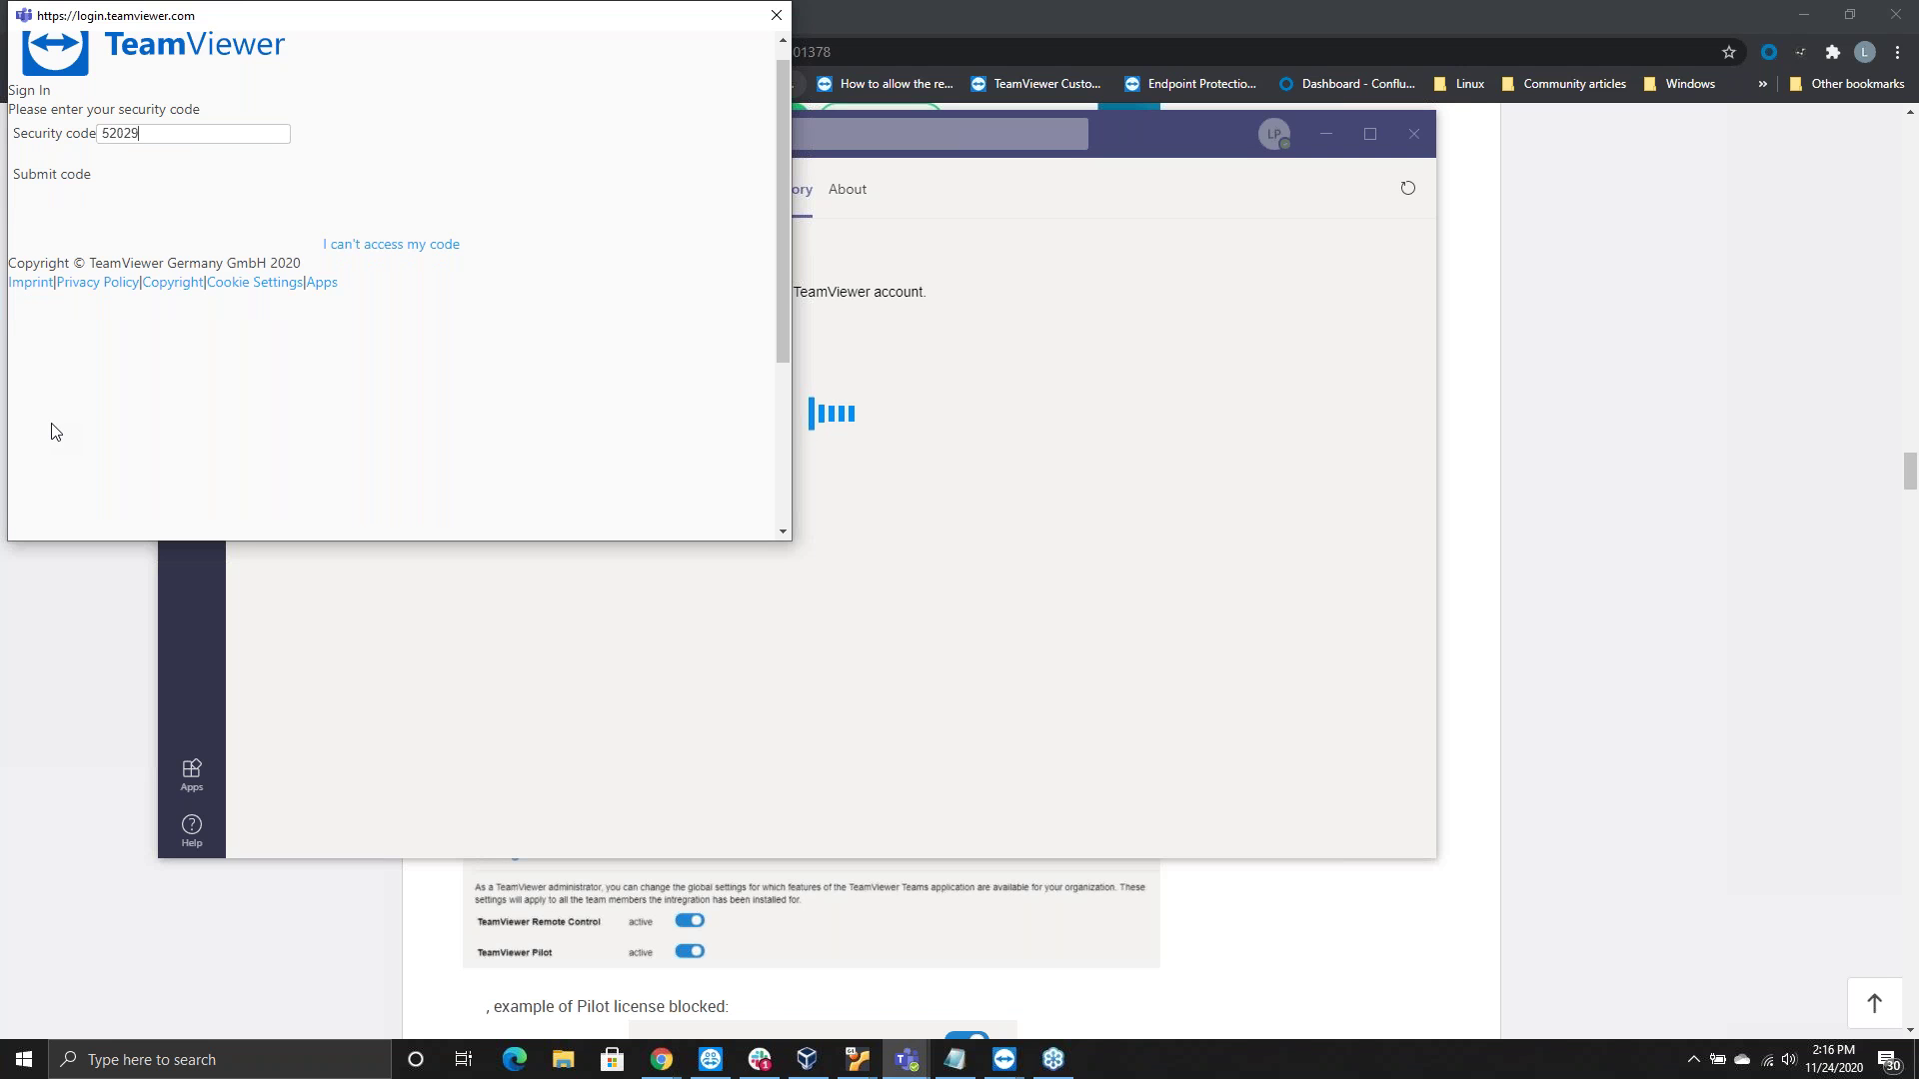
Submit the security code, review each requested permission's details, and allow the Teams Integration App
key(Return)
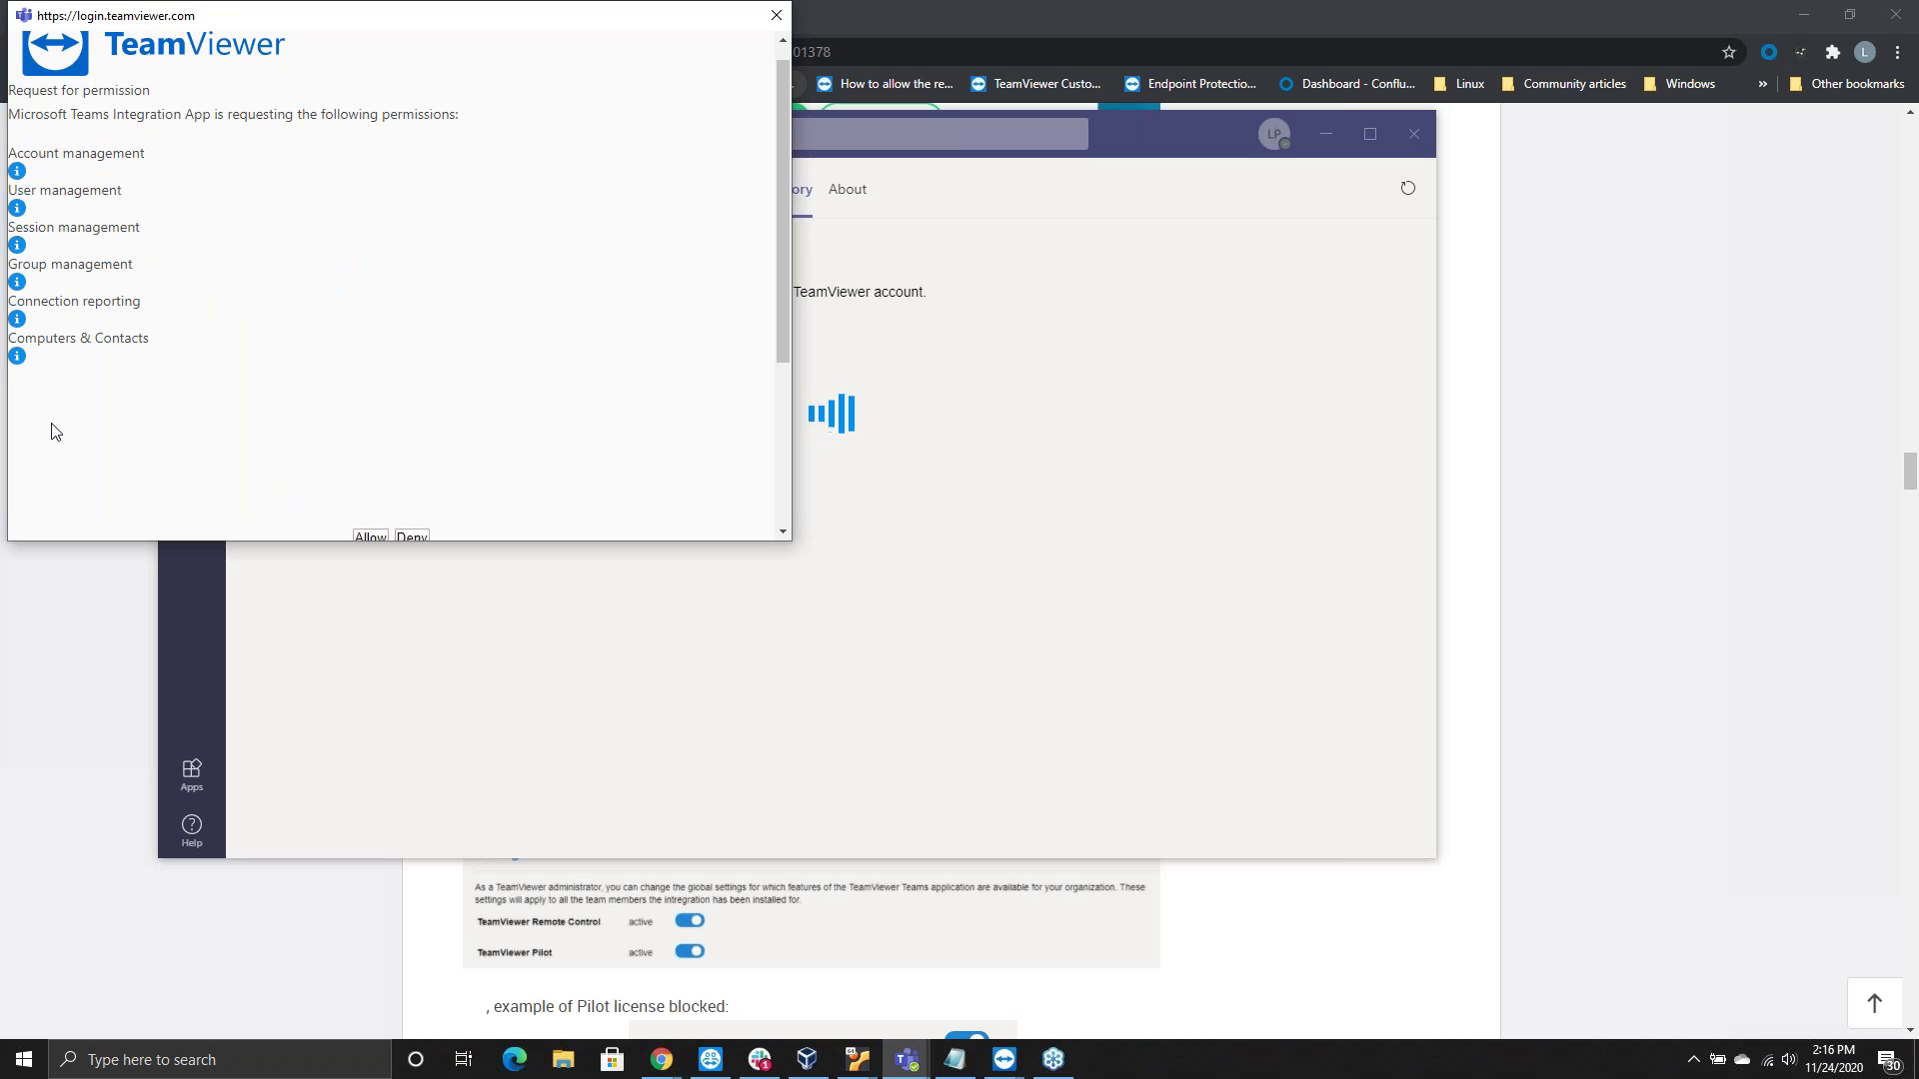
mouse_move(310, 281)
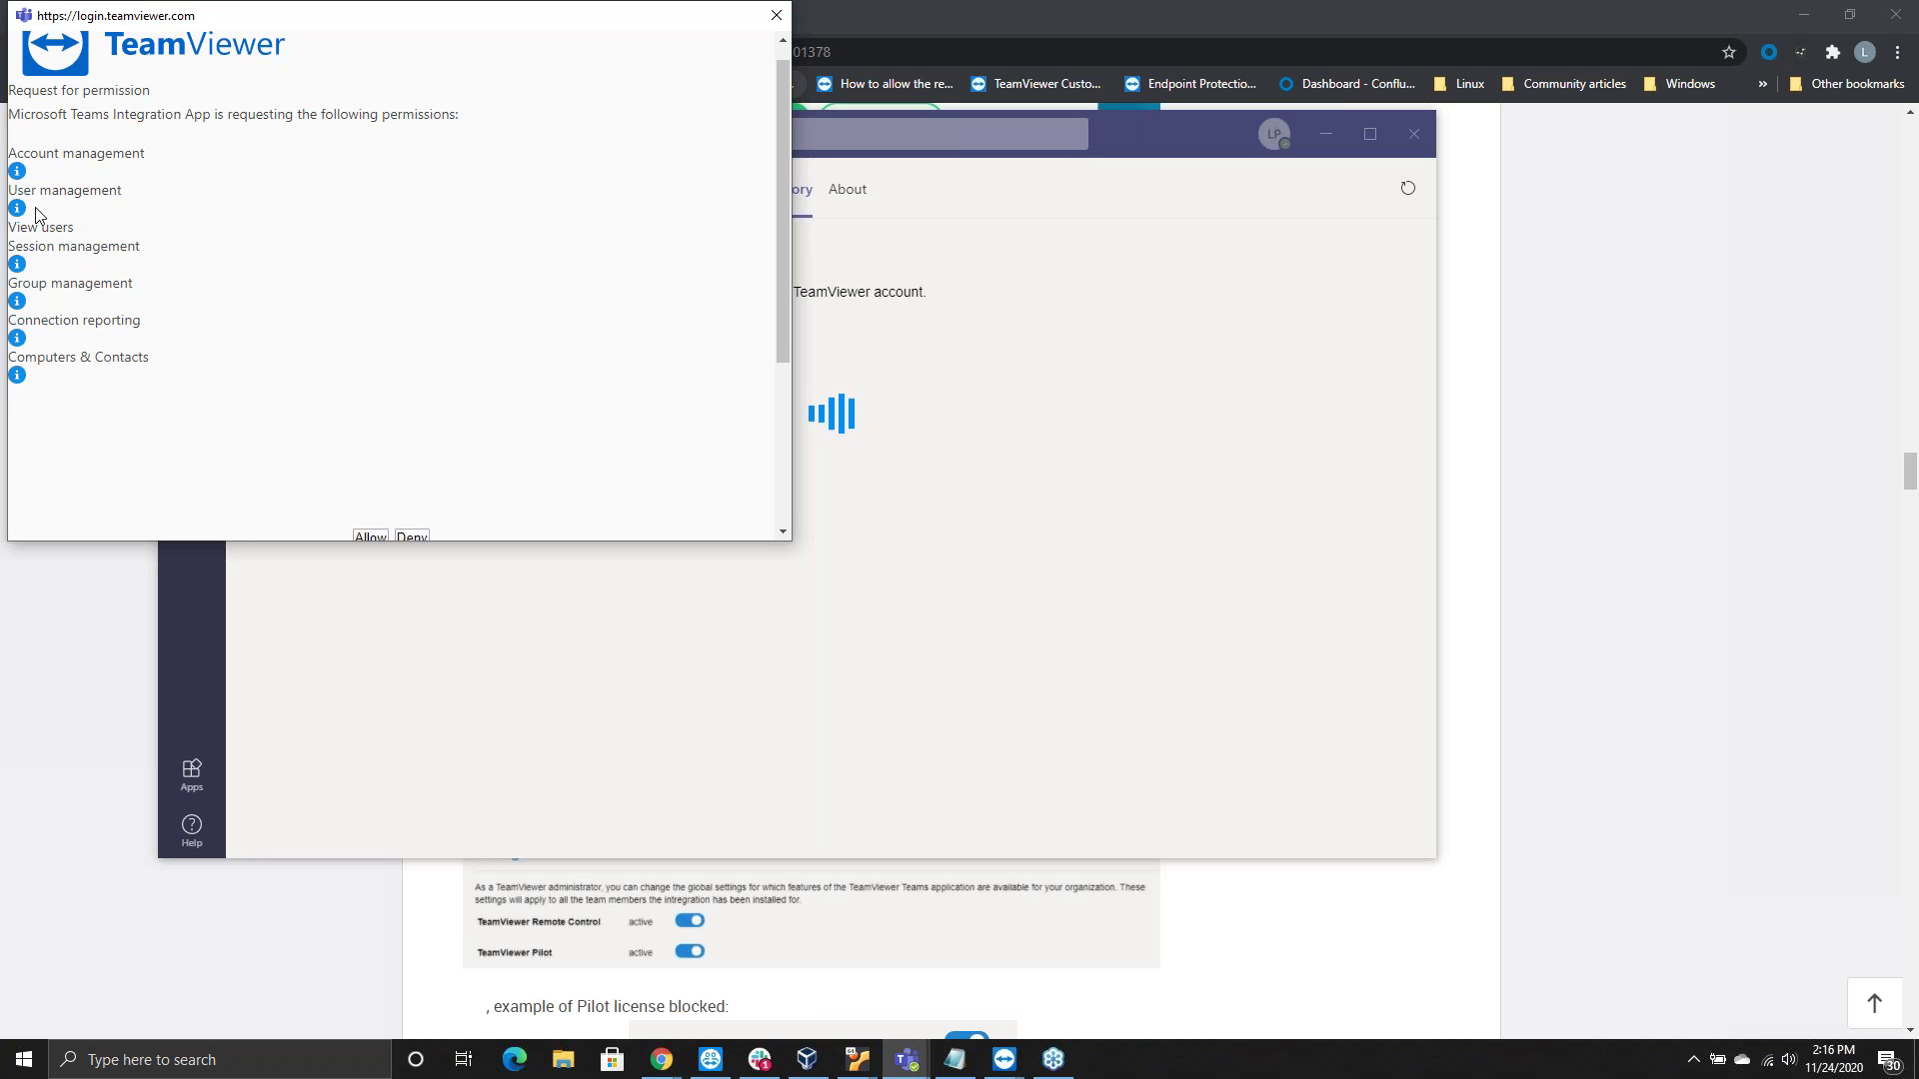
mouse_move(54, 180)
mouse_move(73, 368)
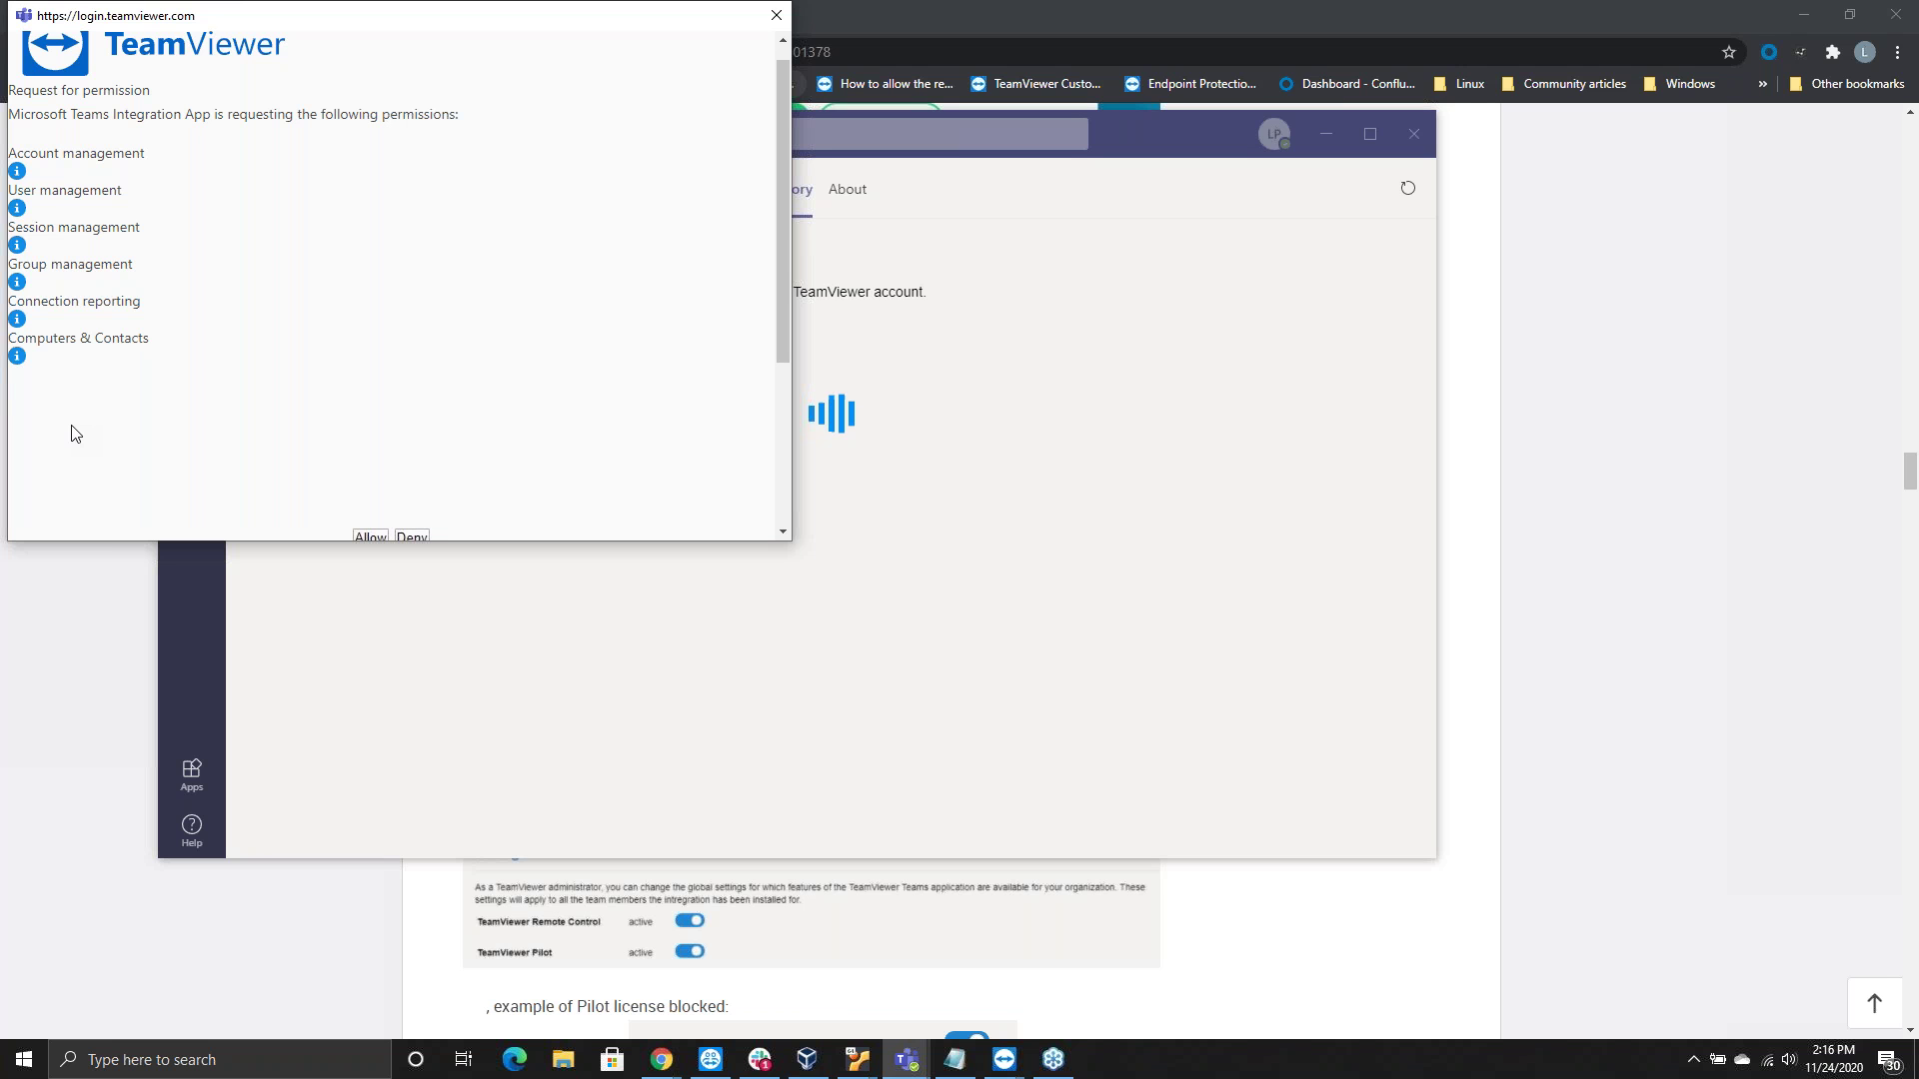
scroll(81, 426, down, 3)
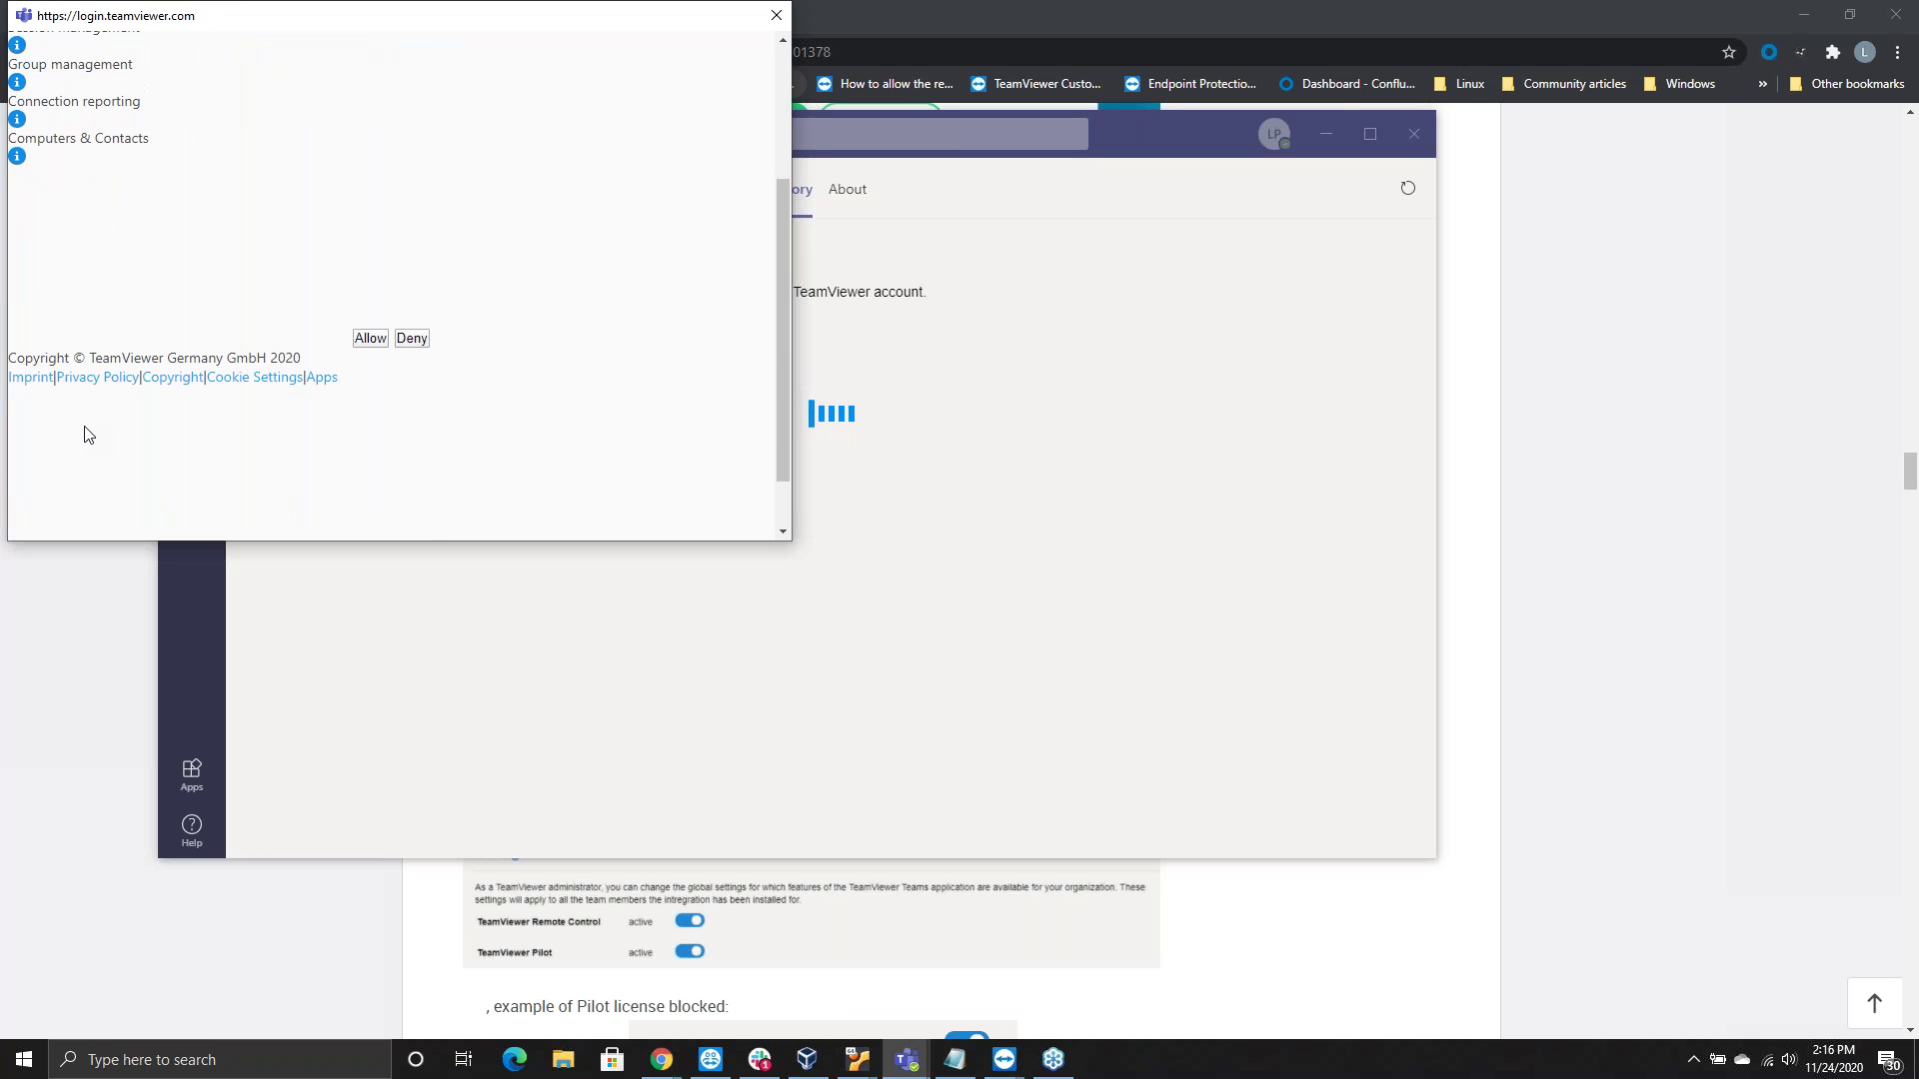
scroll(77, 345, up, 3)
mouse_move(77, 333)
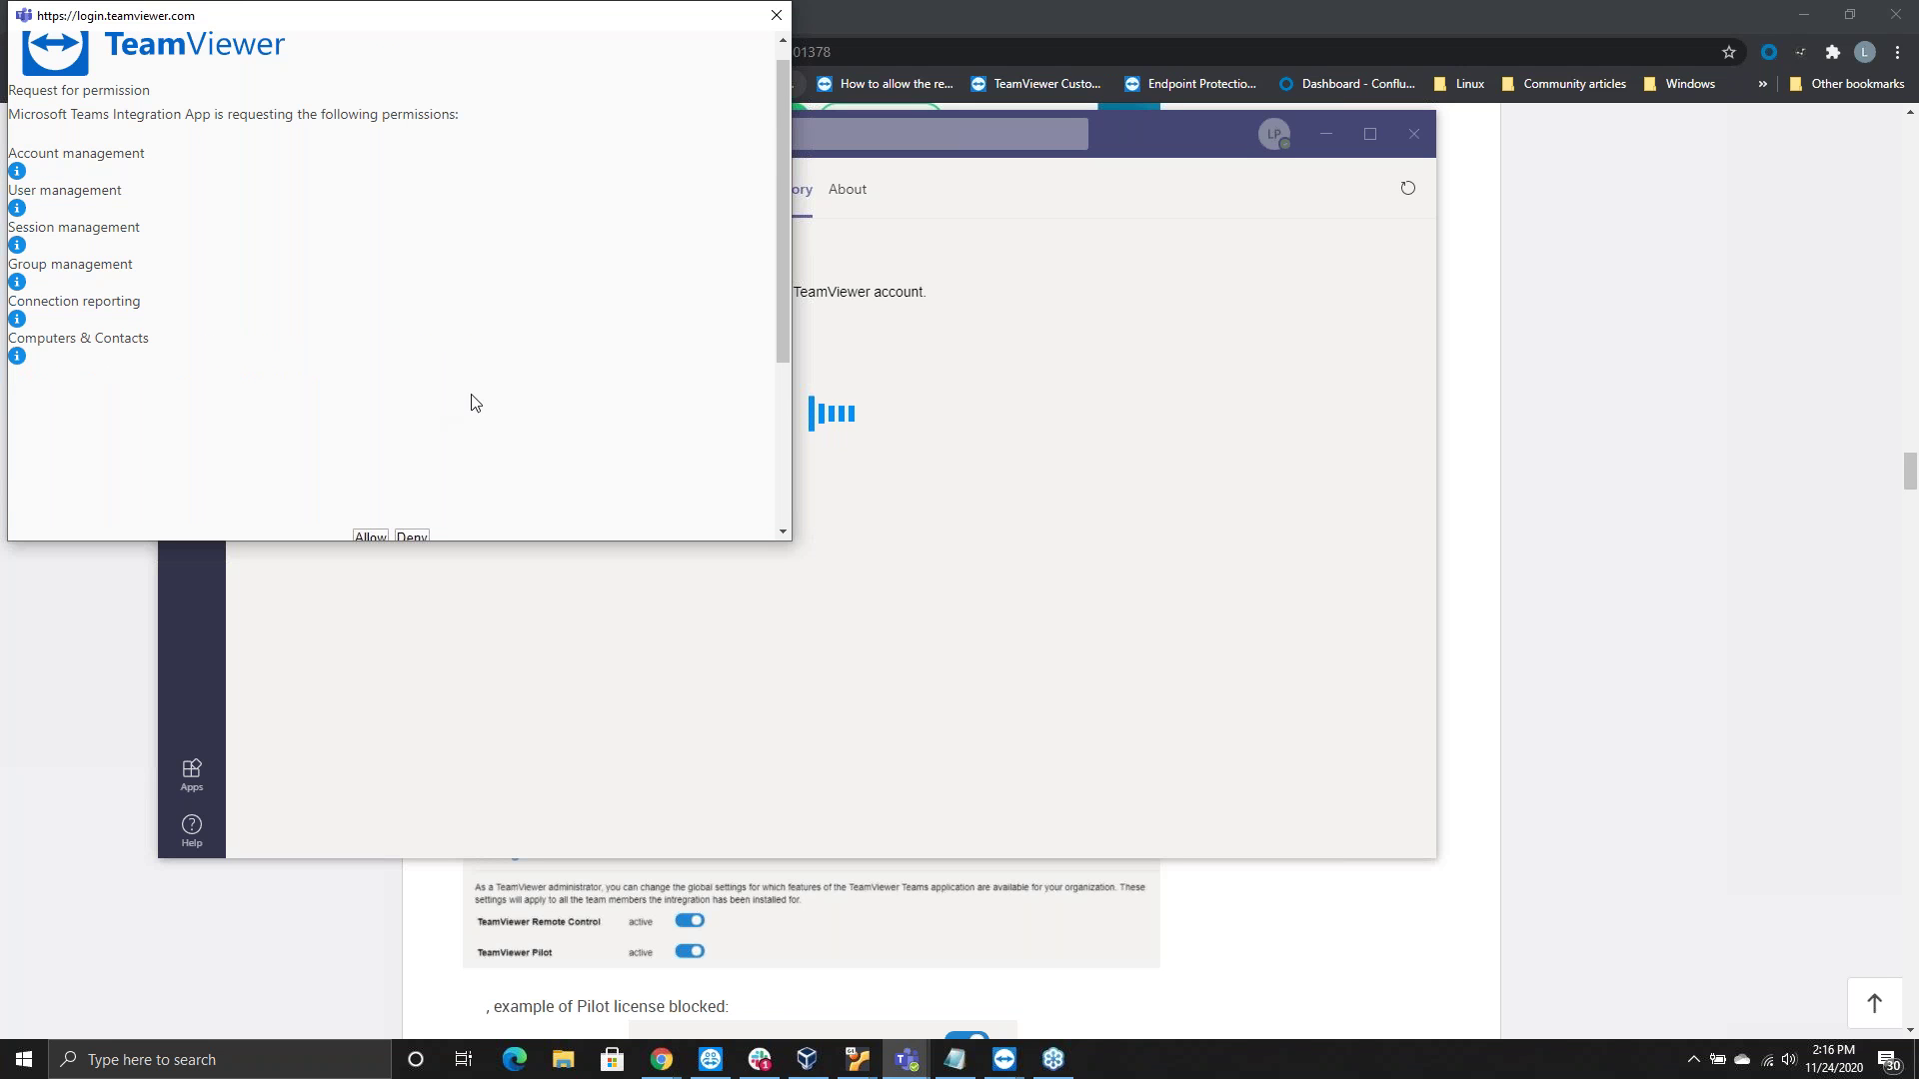
scroll(474, 427, down, 2)
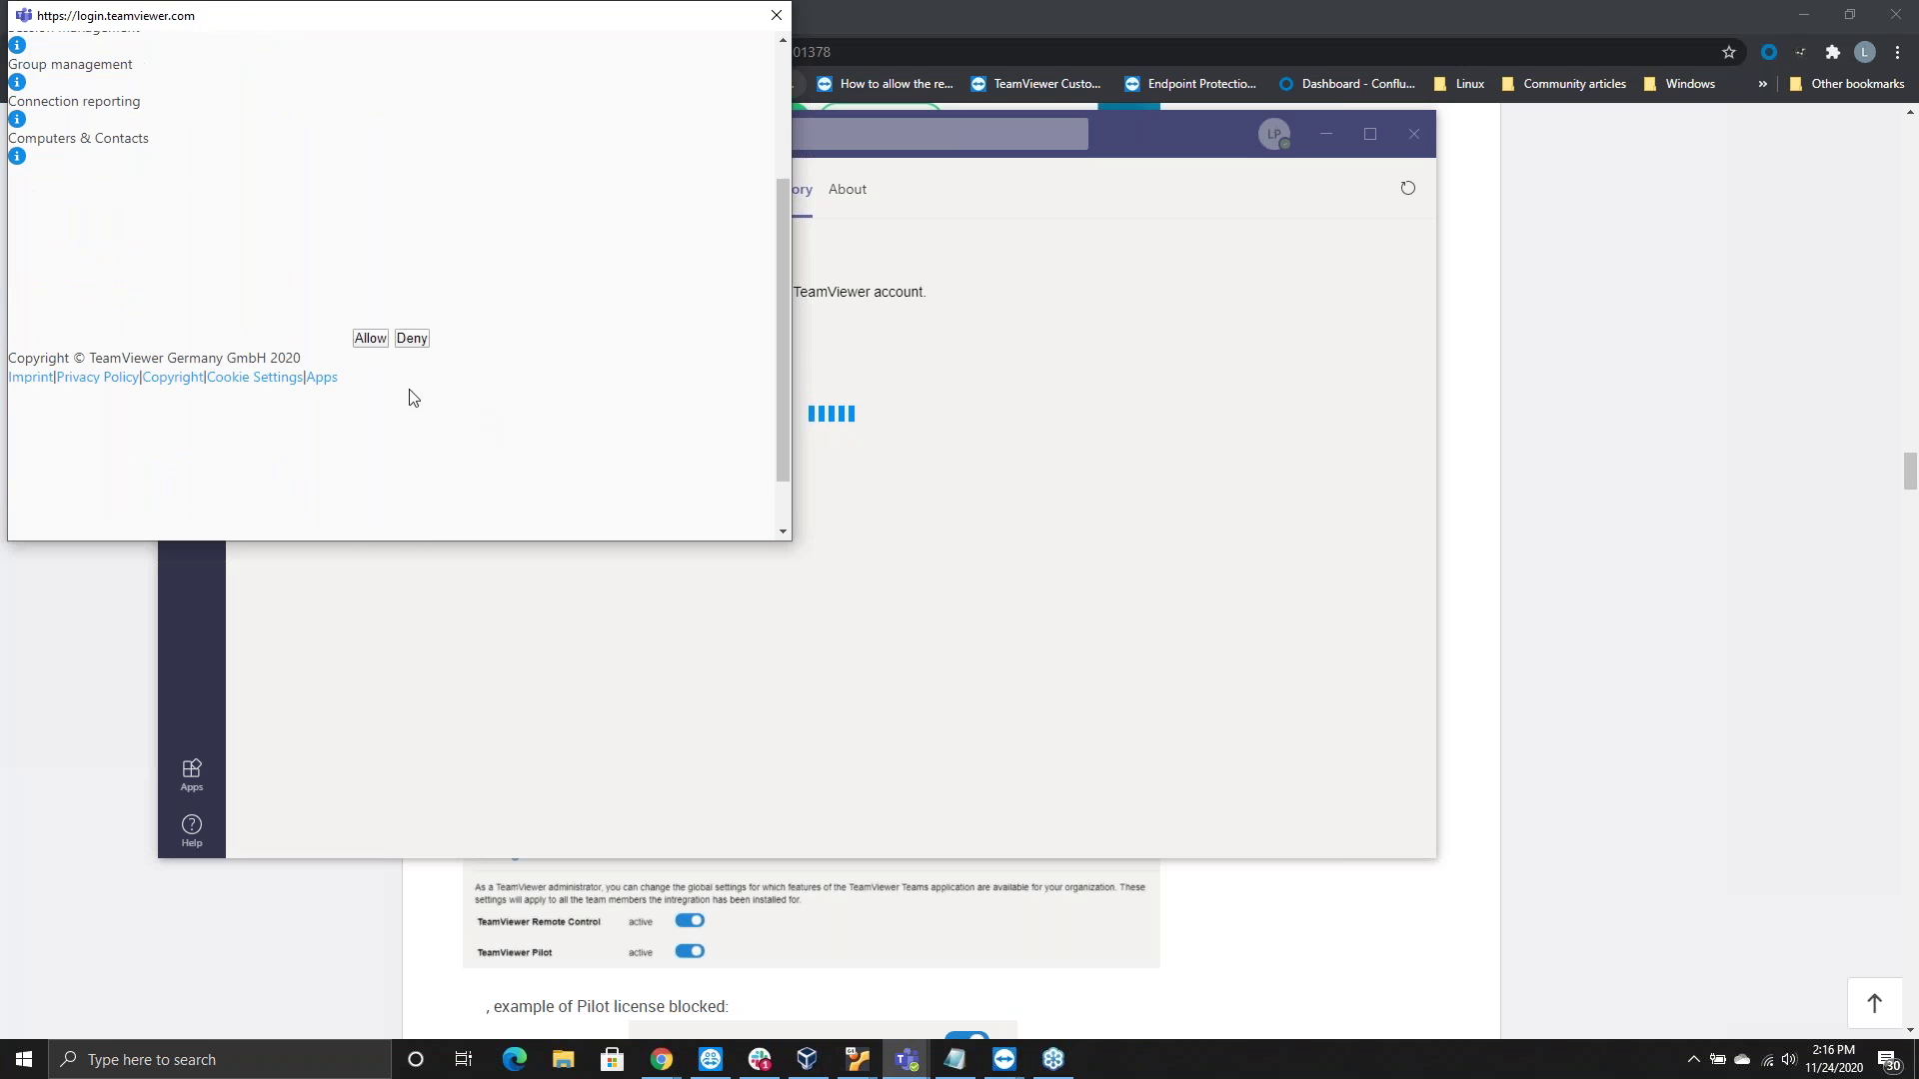
click(370, 339)
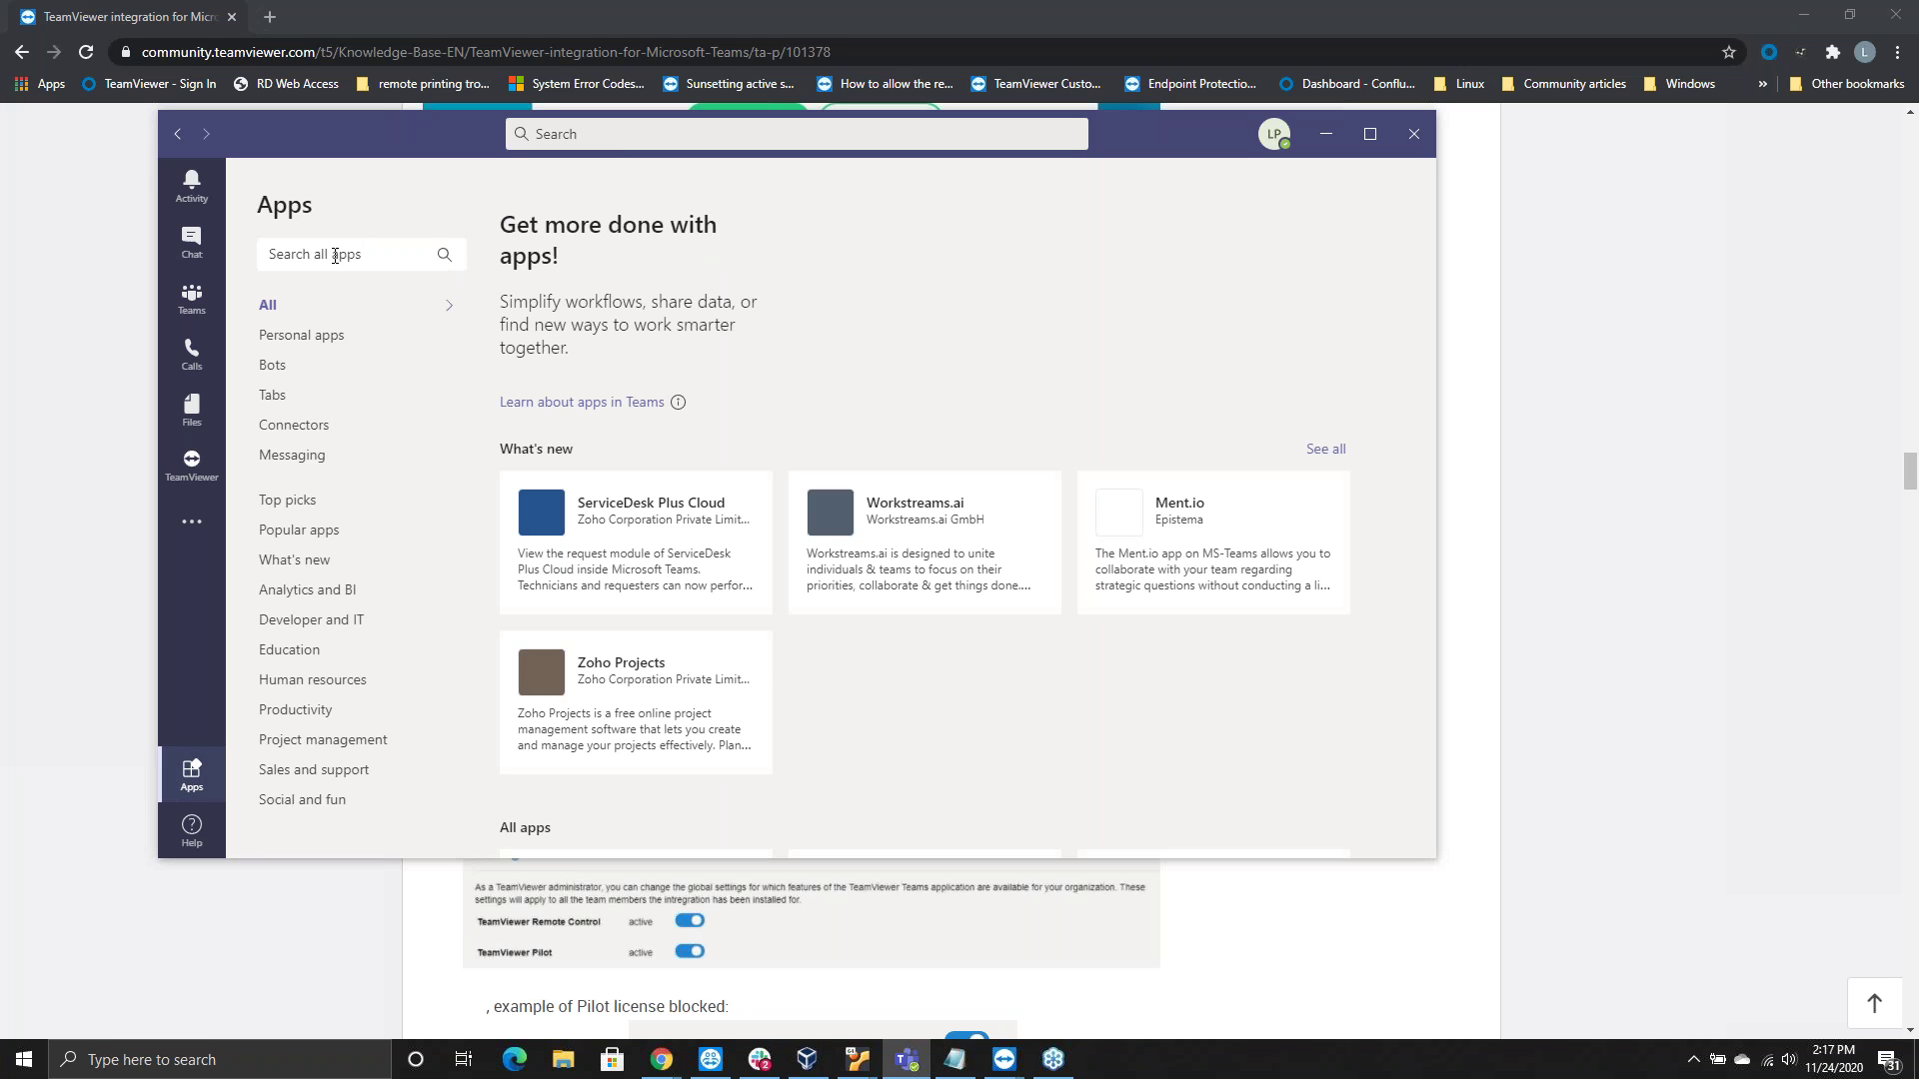
Search the Teams app store for 'teamviewer'
click(335, 255)
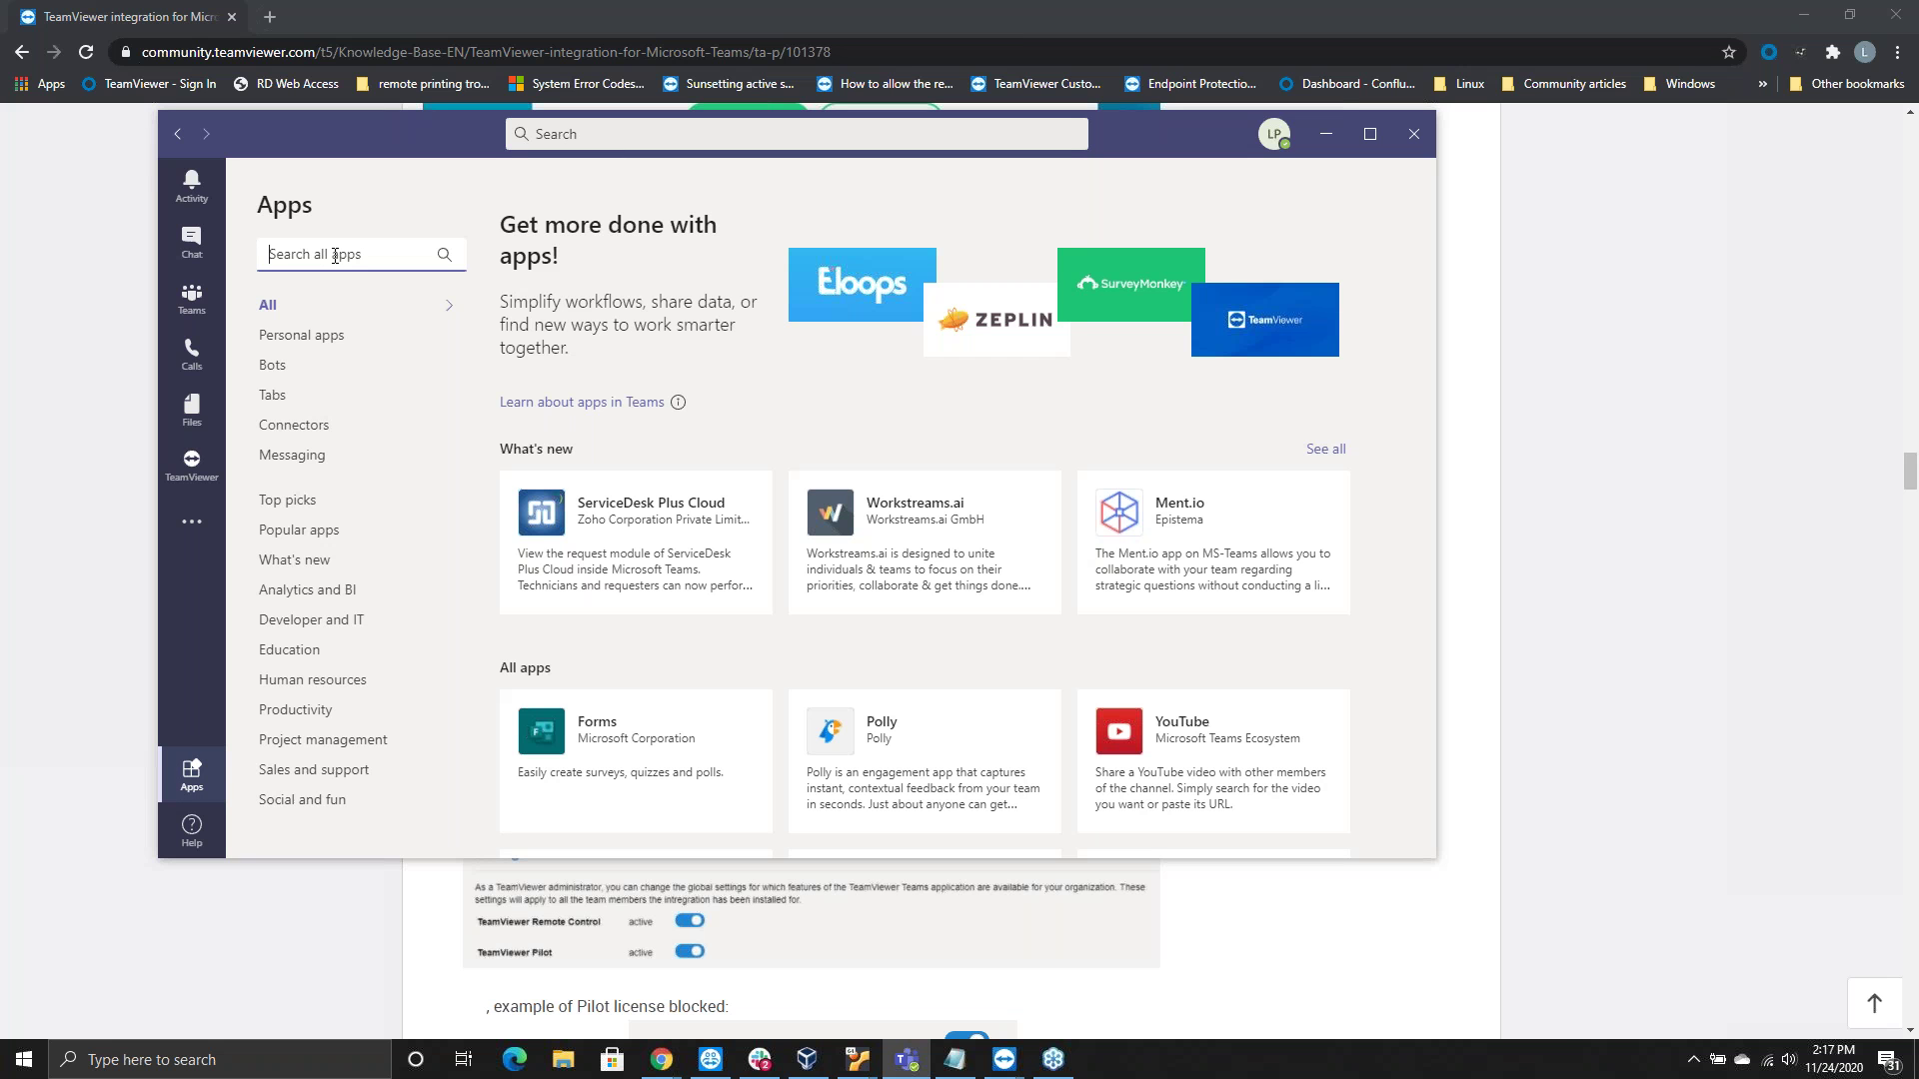
text(team)
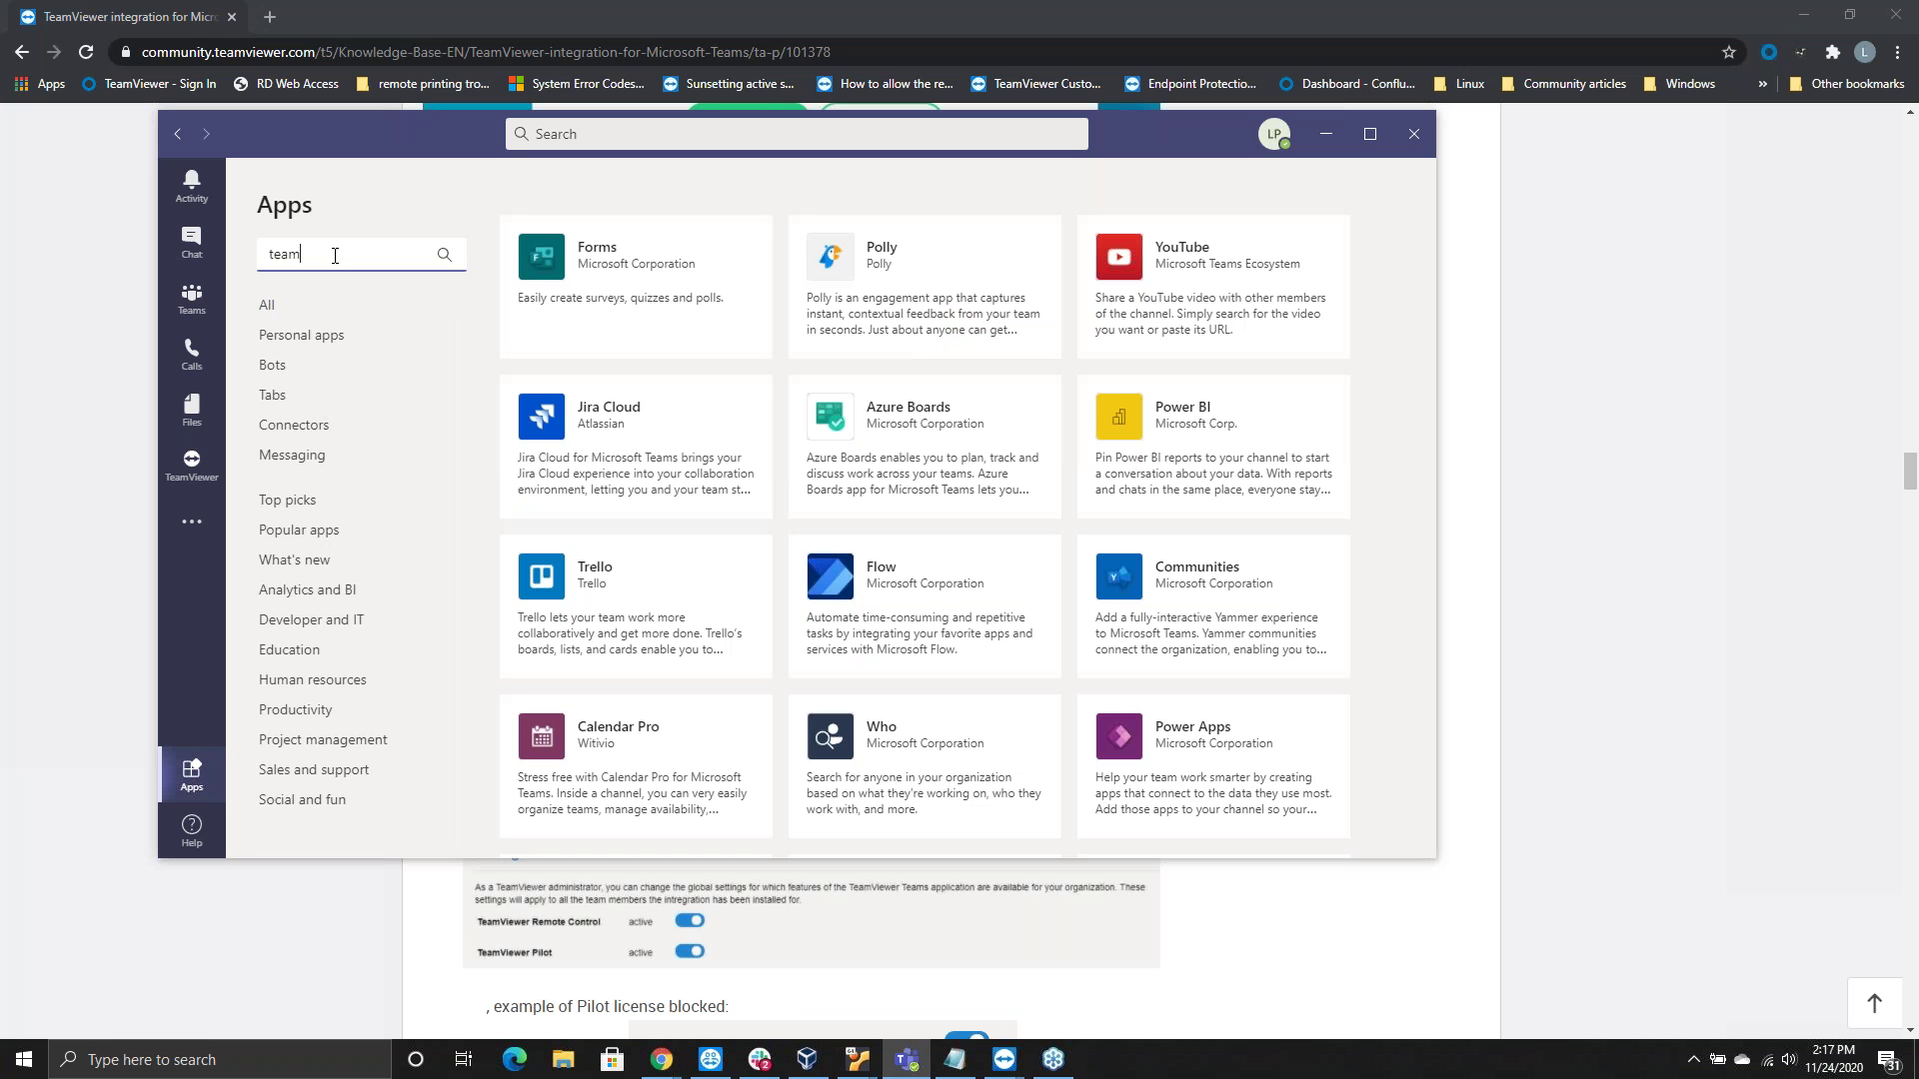
text(viewer)
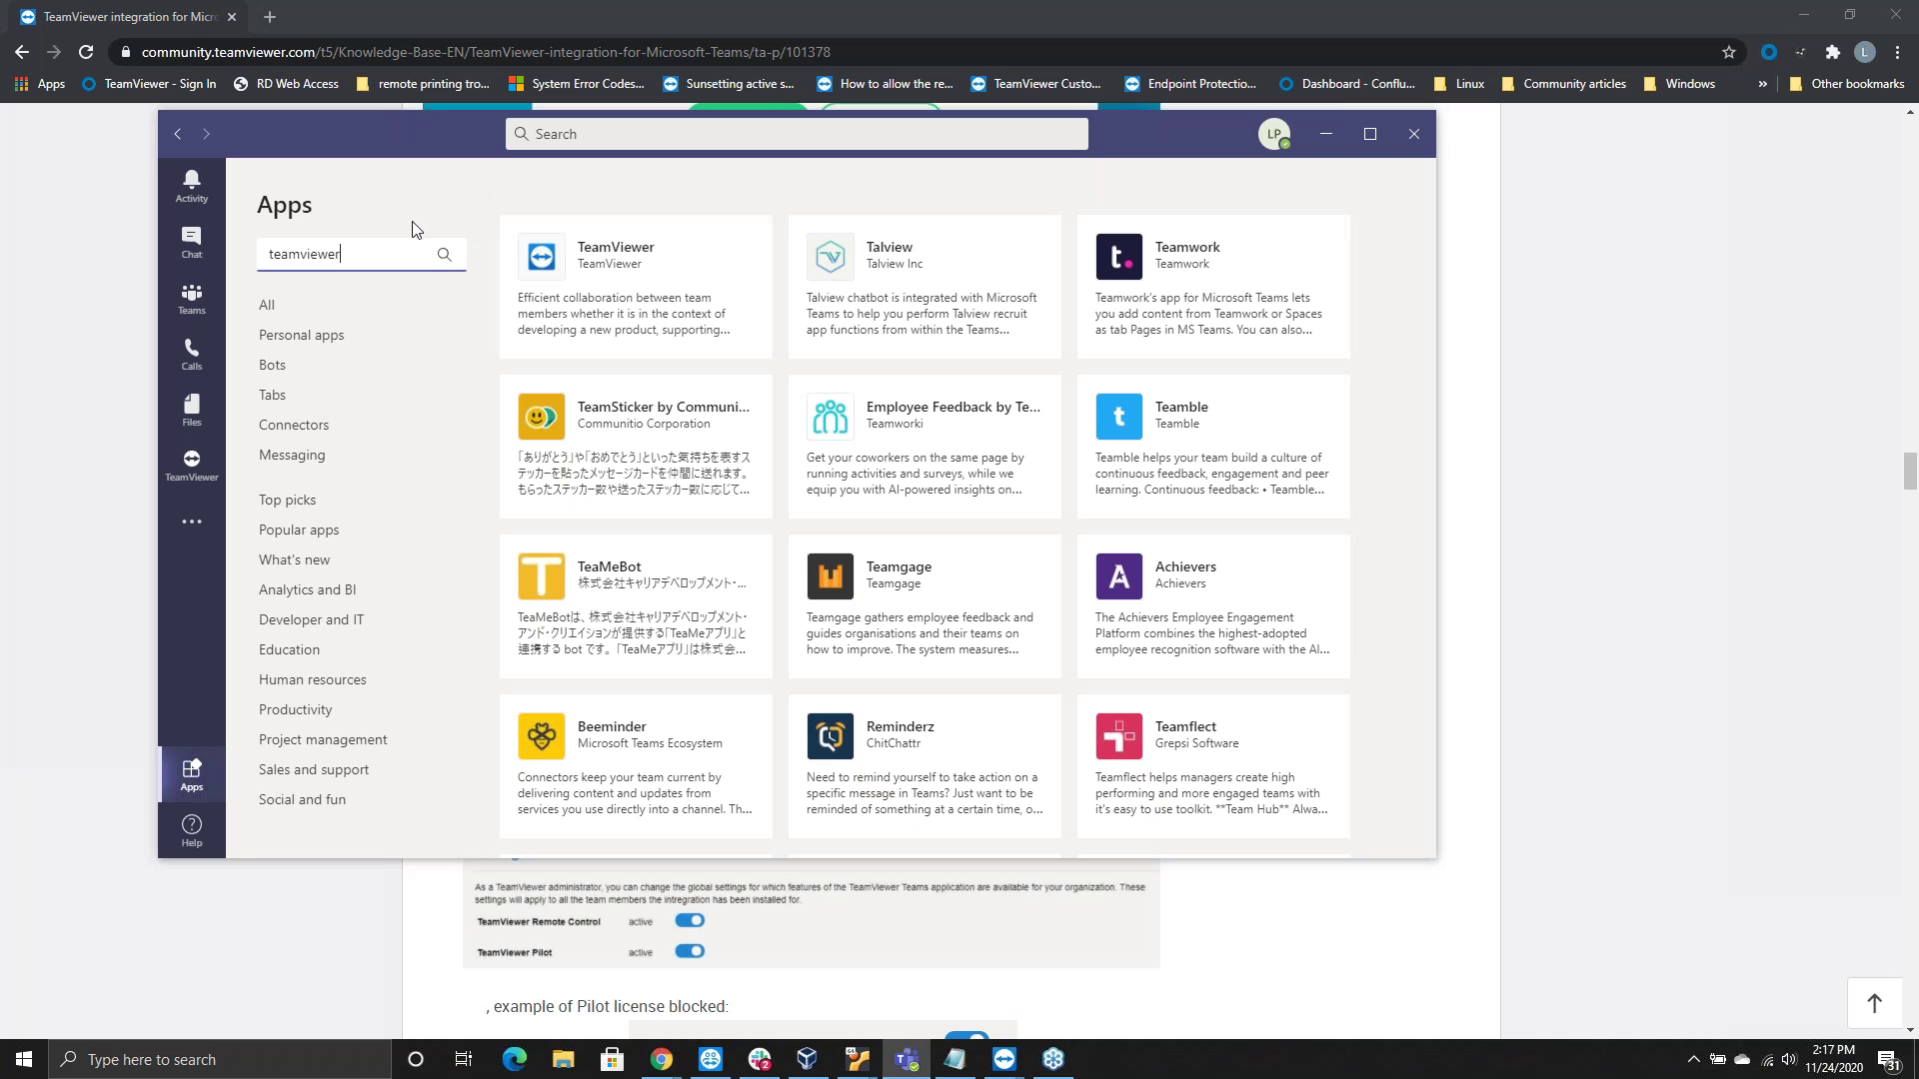
Open the installed TeamViewer app from the sidebar and view its Connection History
click(194, 464)
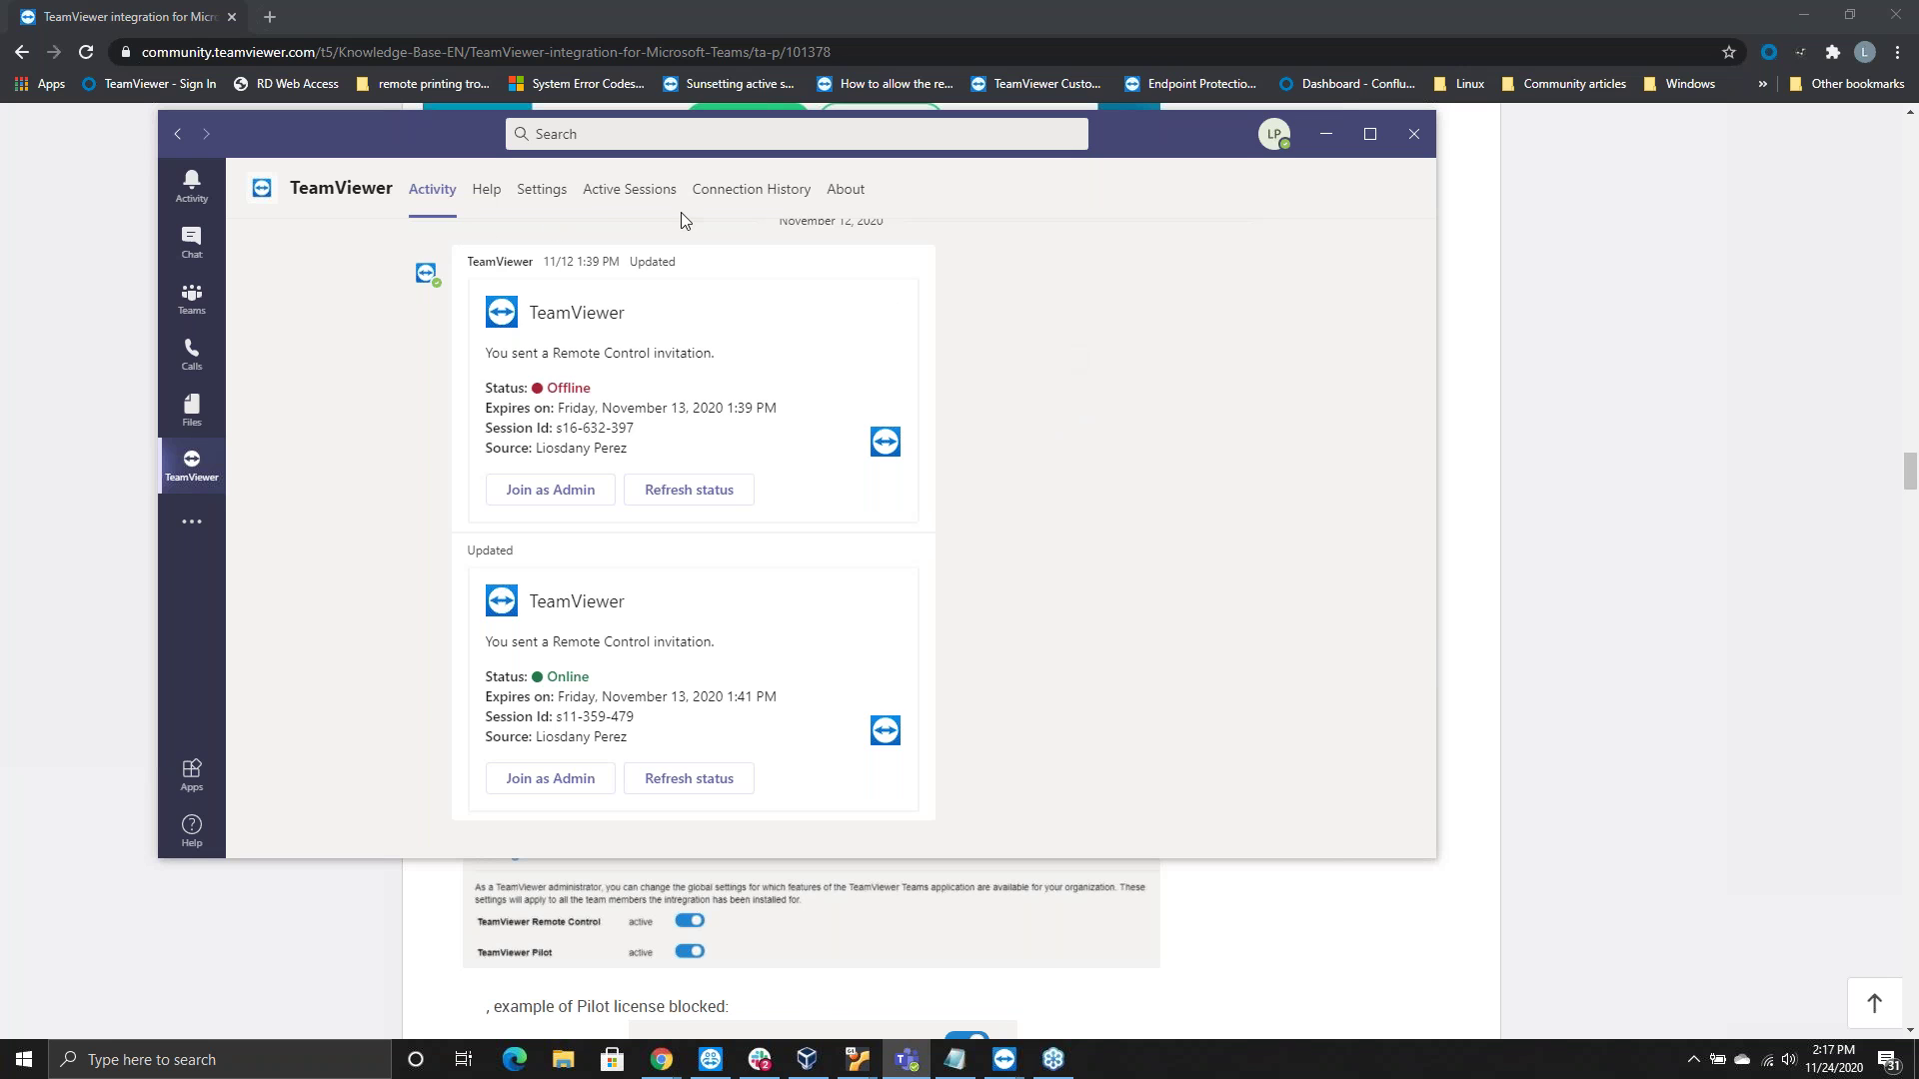
click(762, 198)
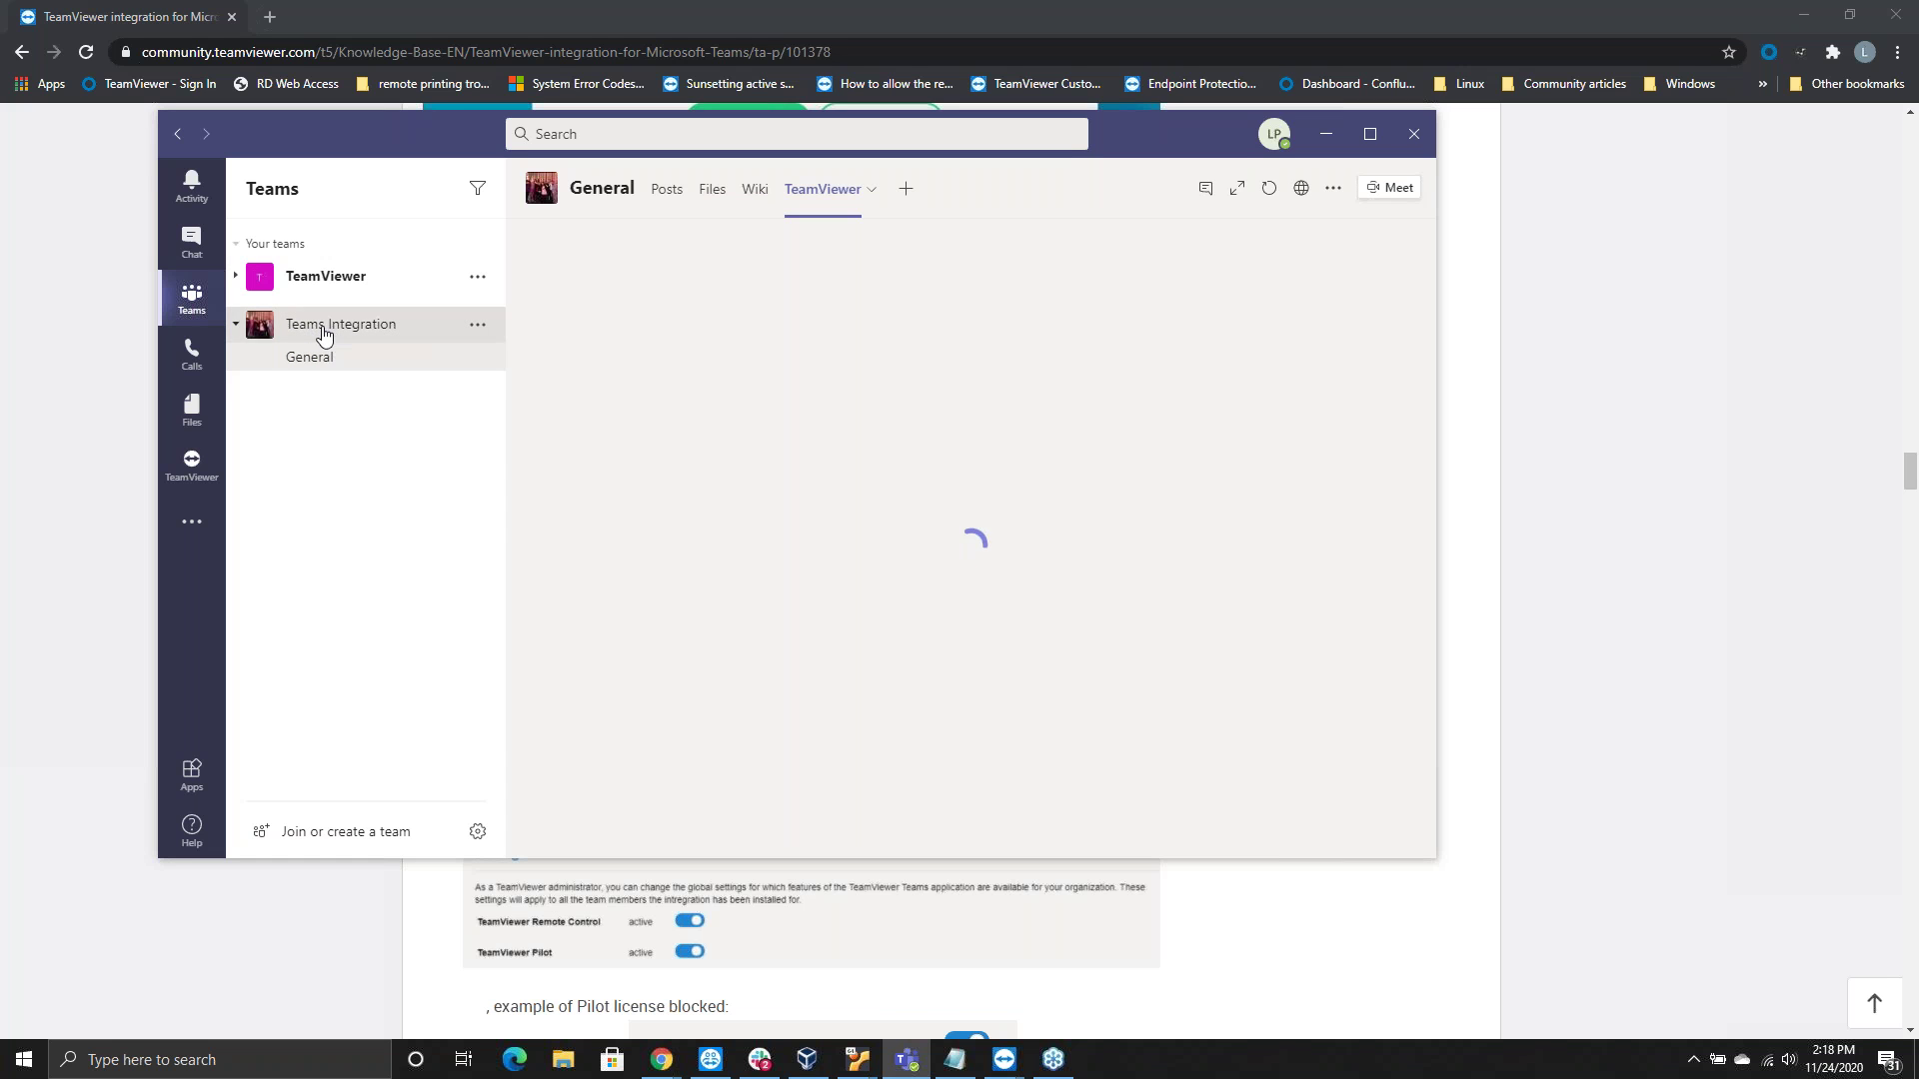
Collapse the Teams Integration channels and open the team's More options menu
click(321, 332)
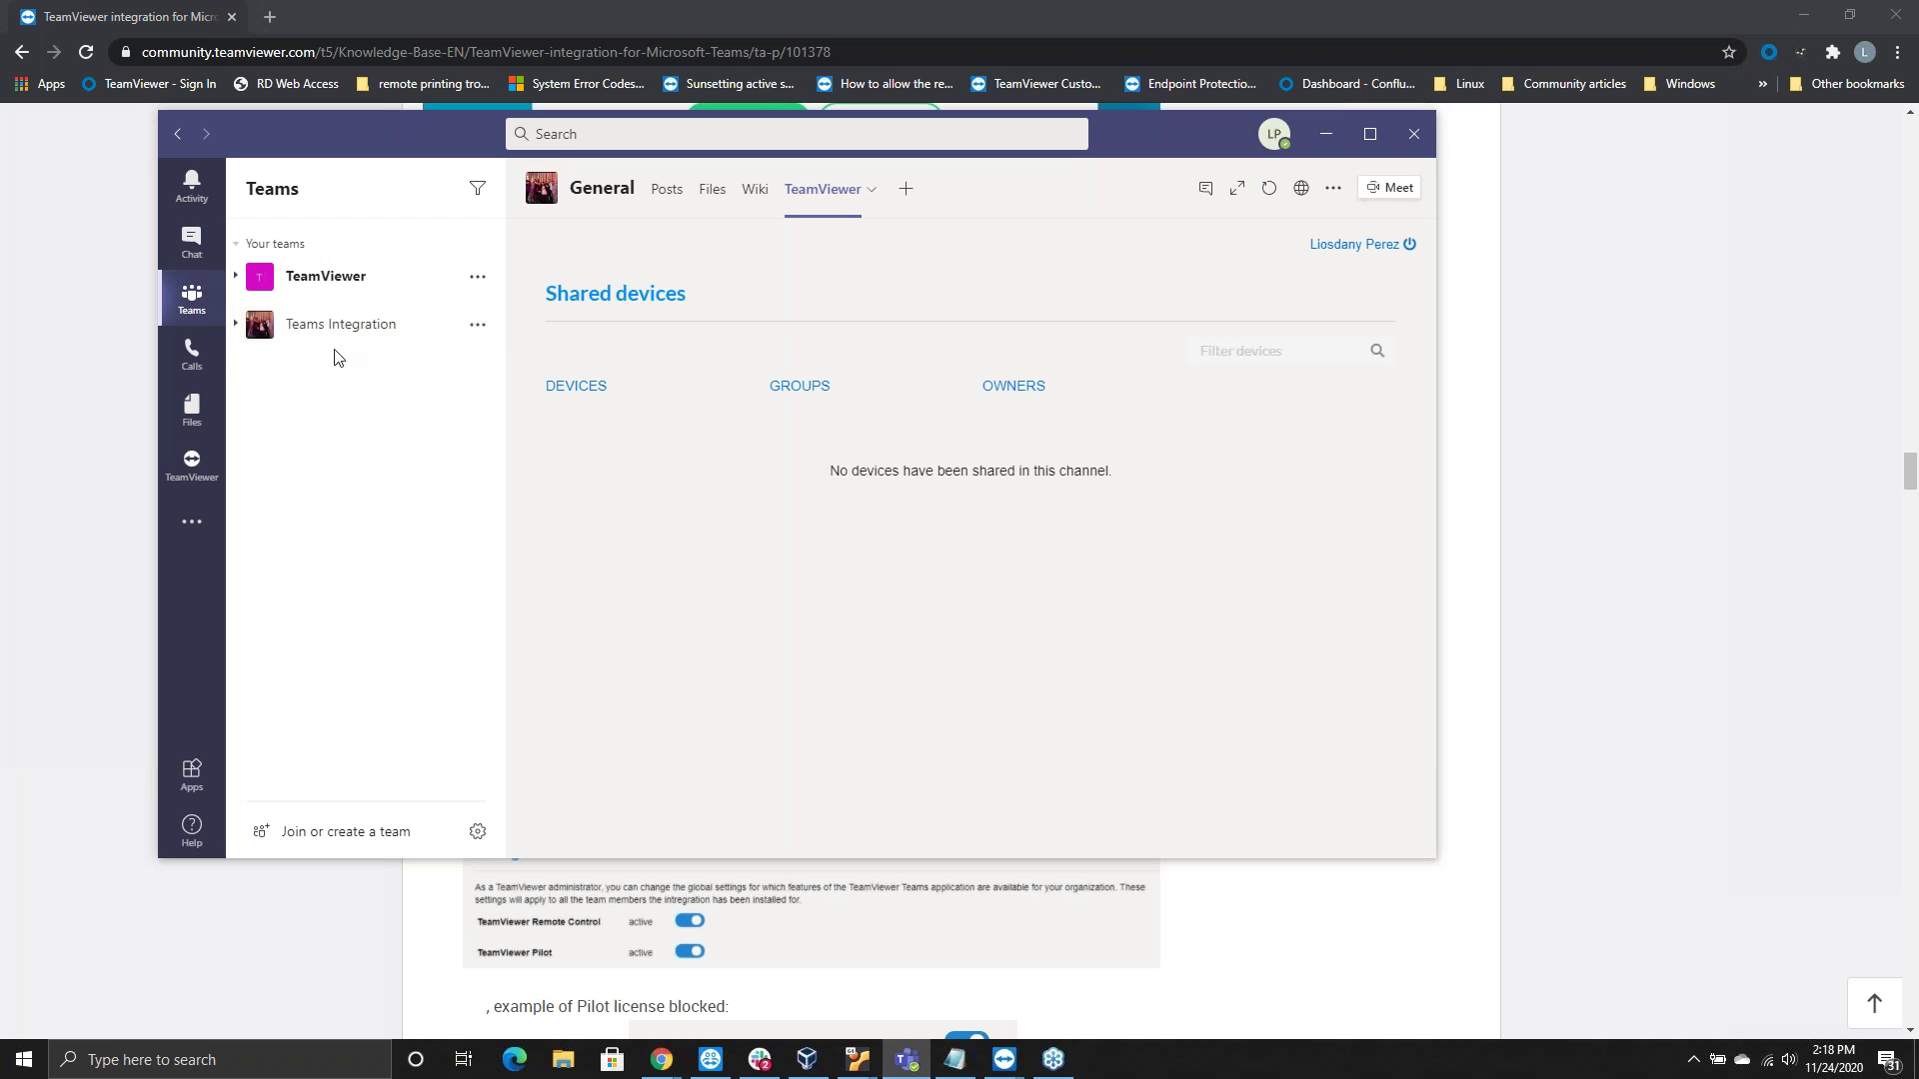
click(479, 327)
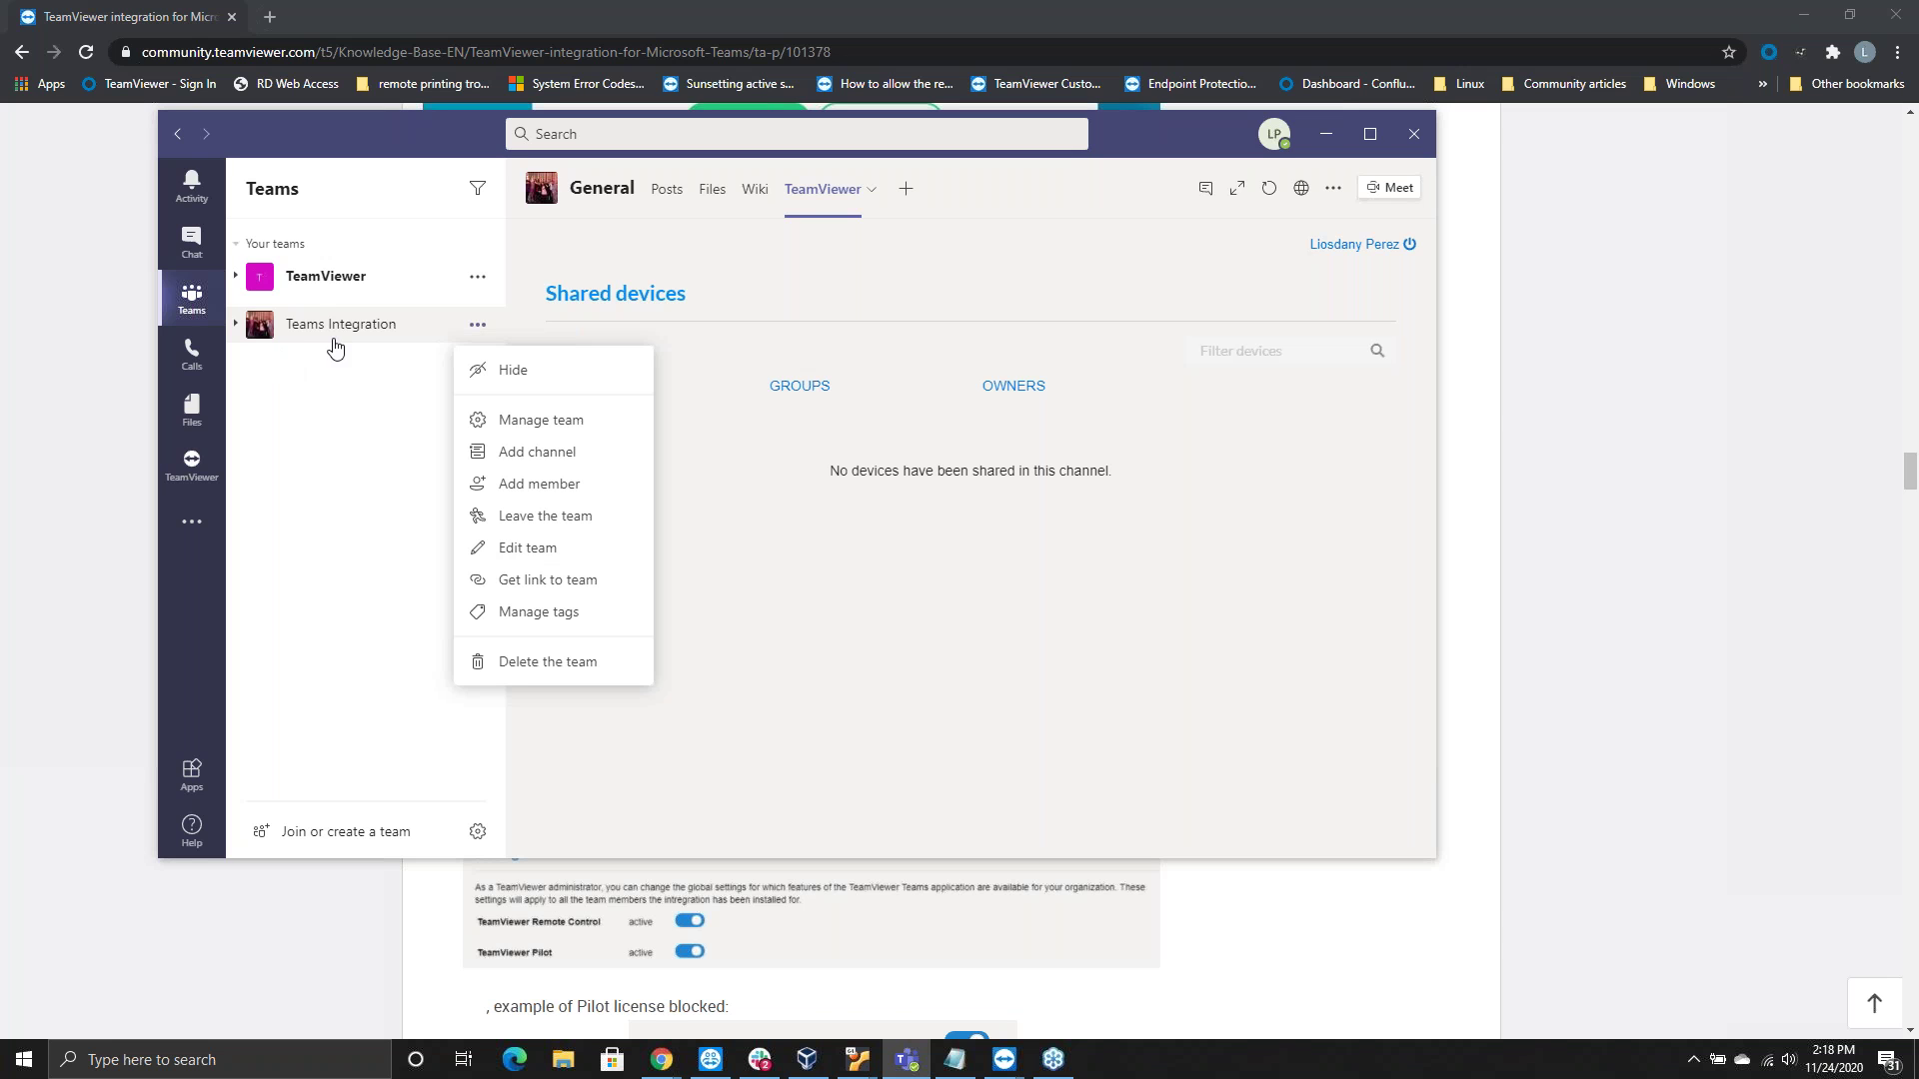
Open Manage team for Teams Integration and review its members and guests list
click(535, 420)
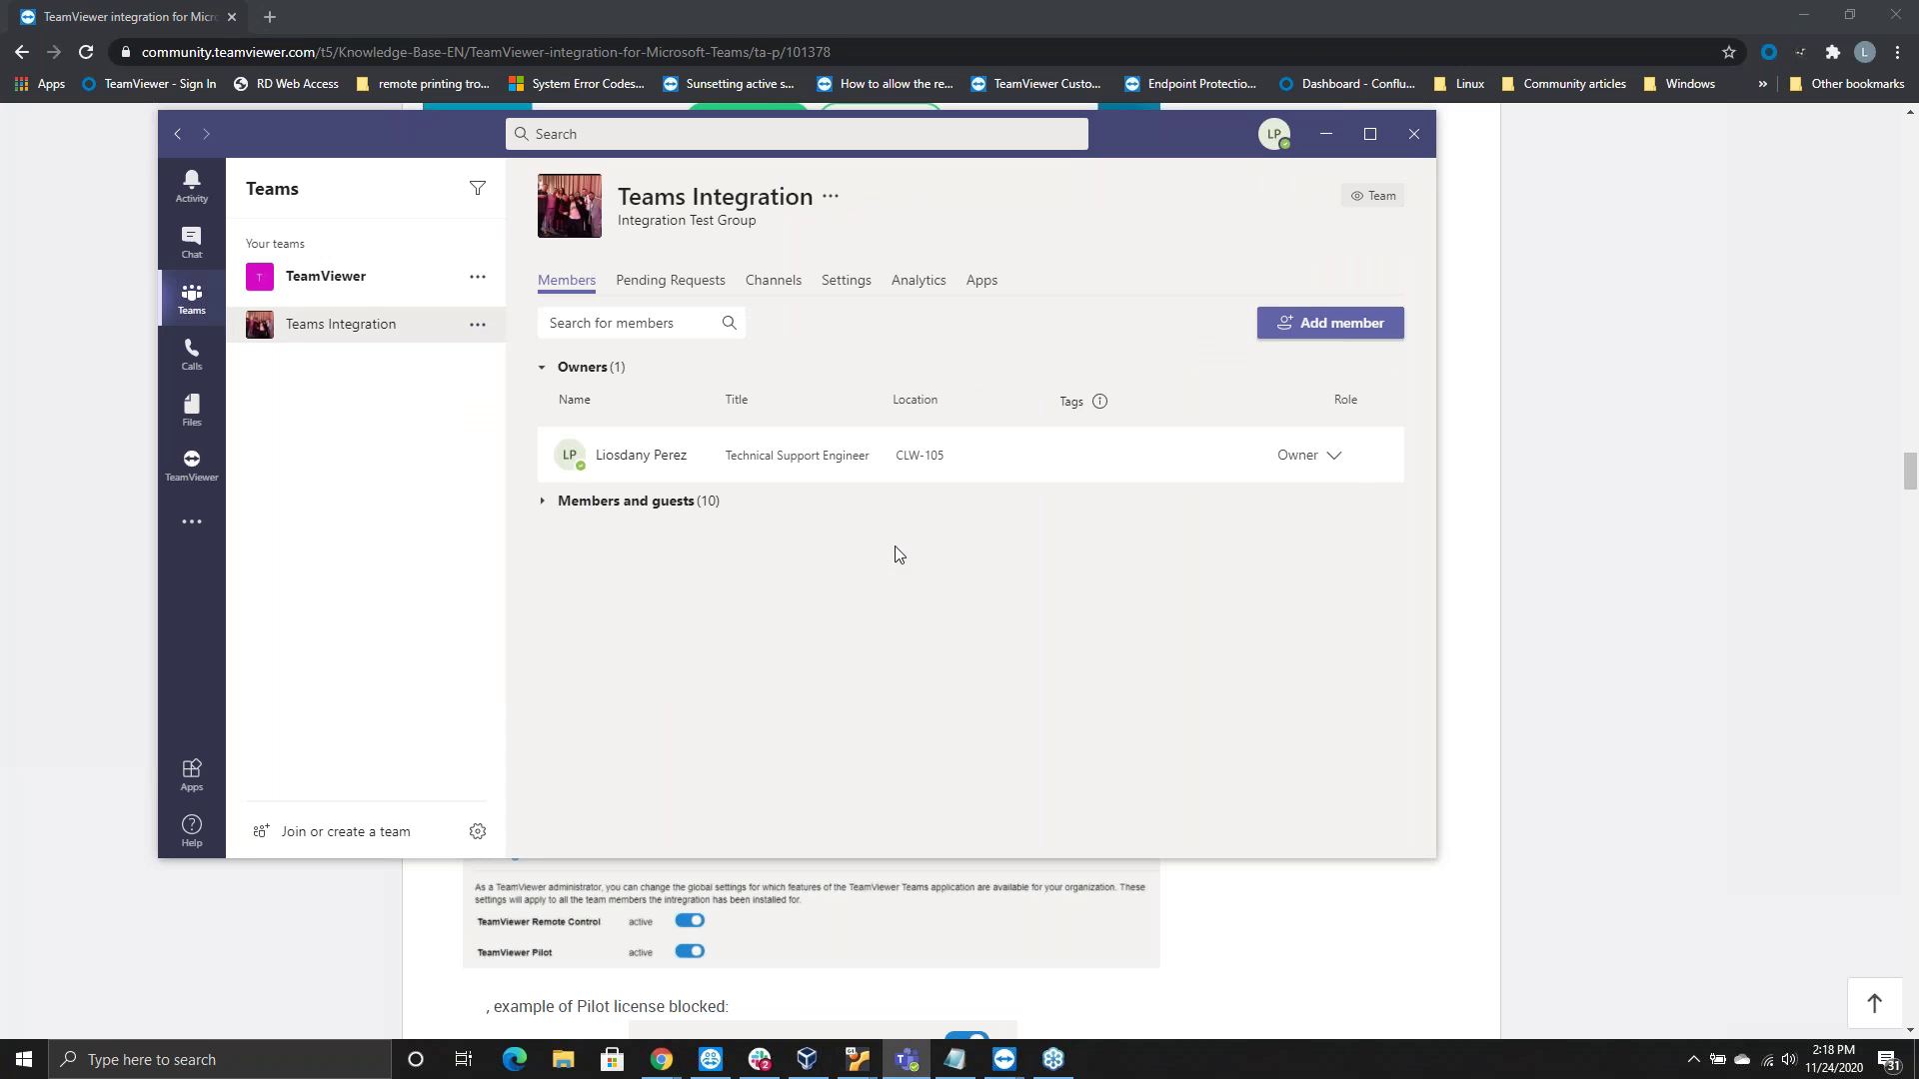
click(541, 505)
scroll(785, 600, down, 5)
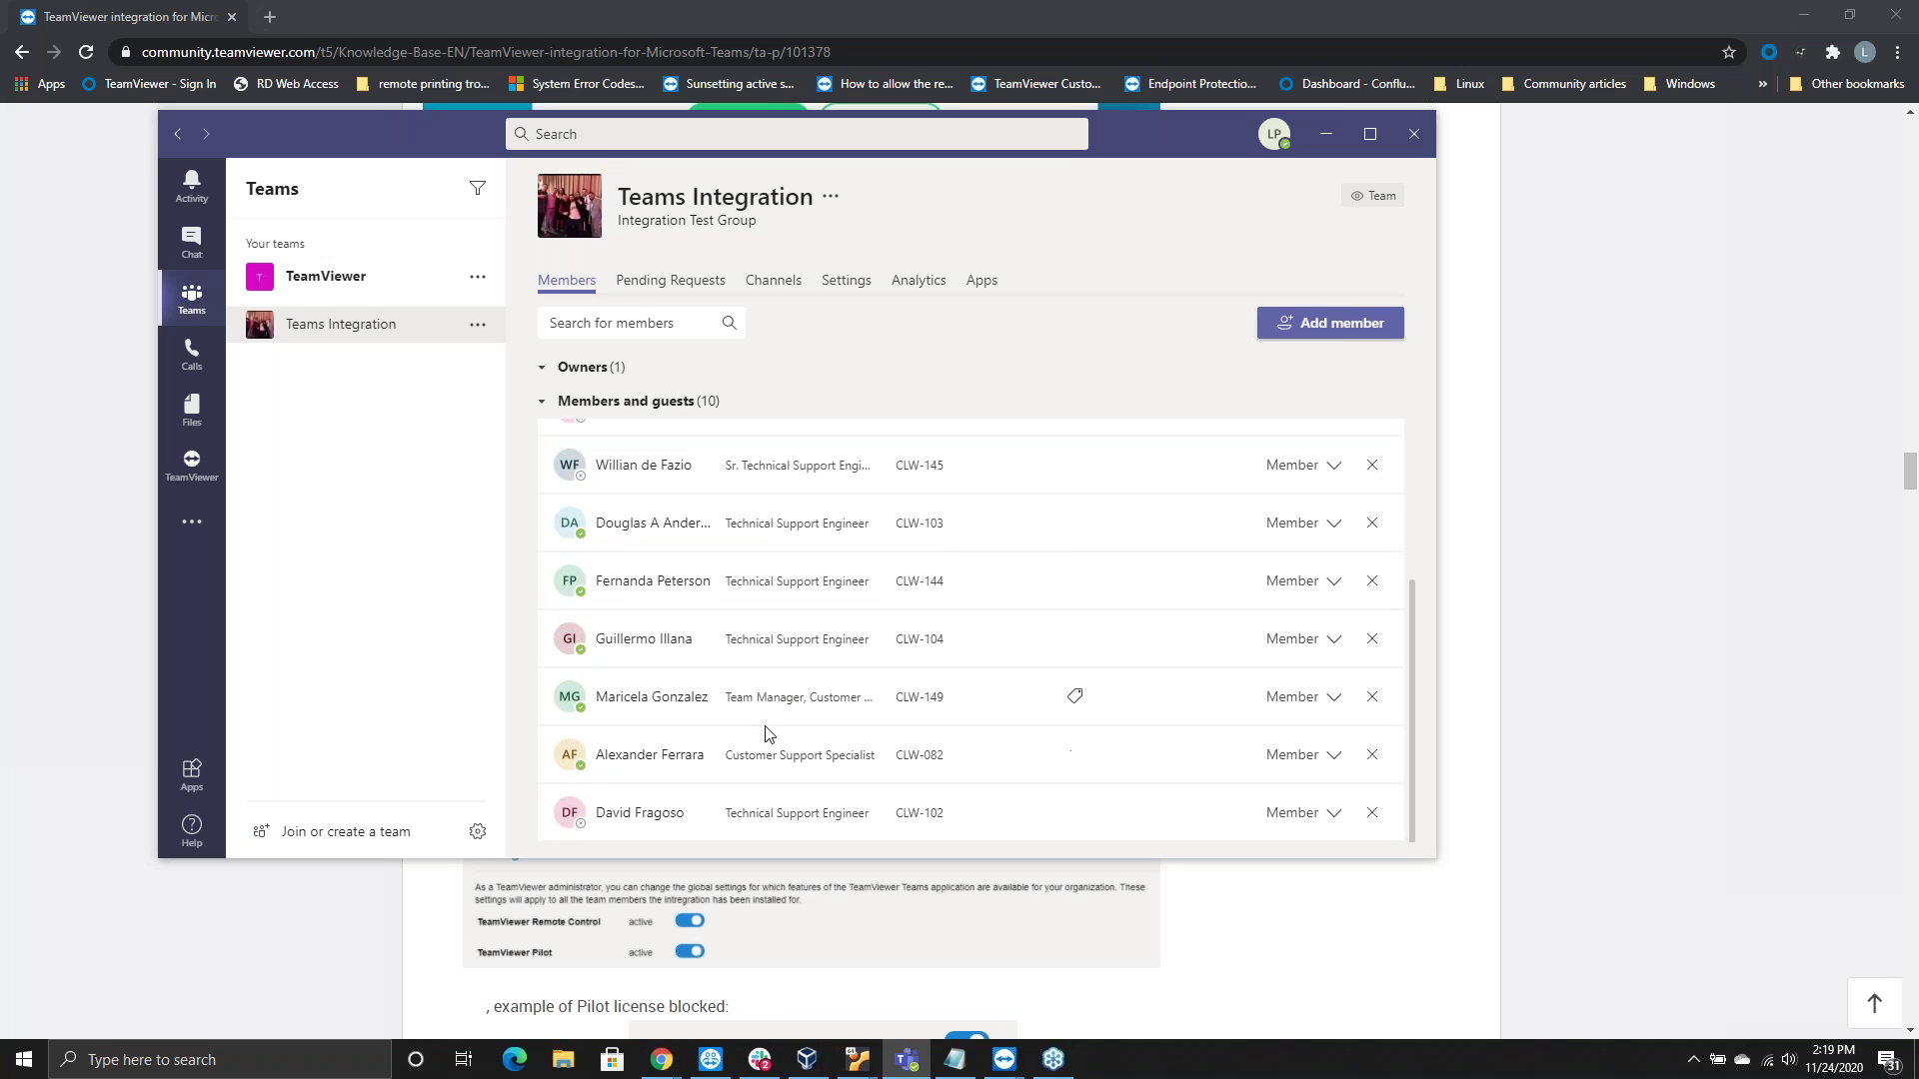
scroll(766, 690, up, 3)
scroll(1076, 620, up, 1)
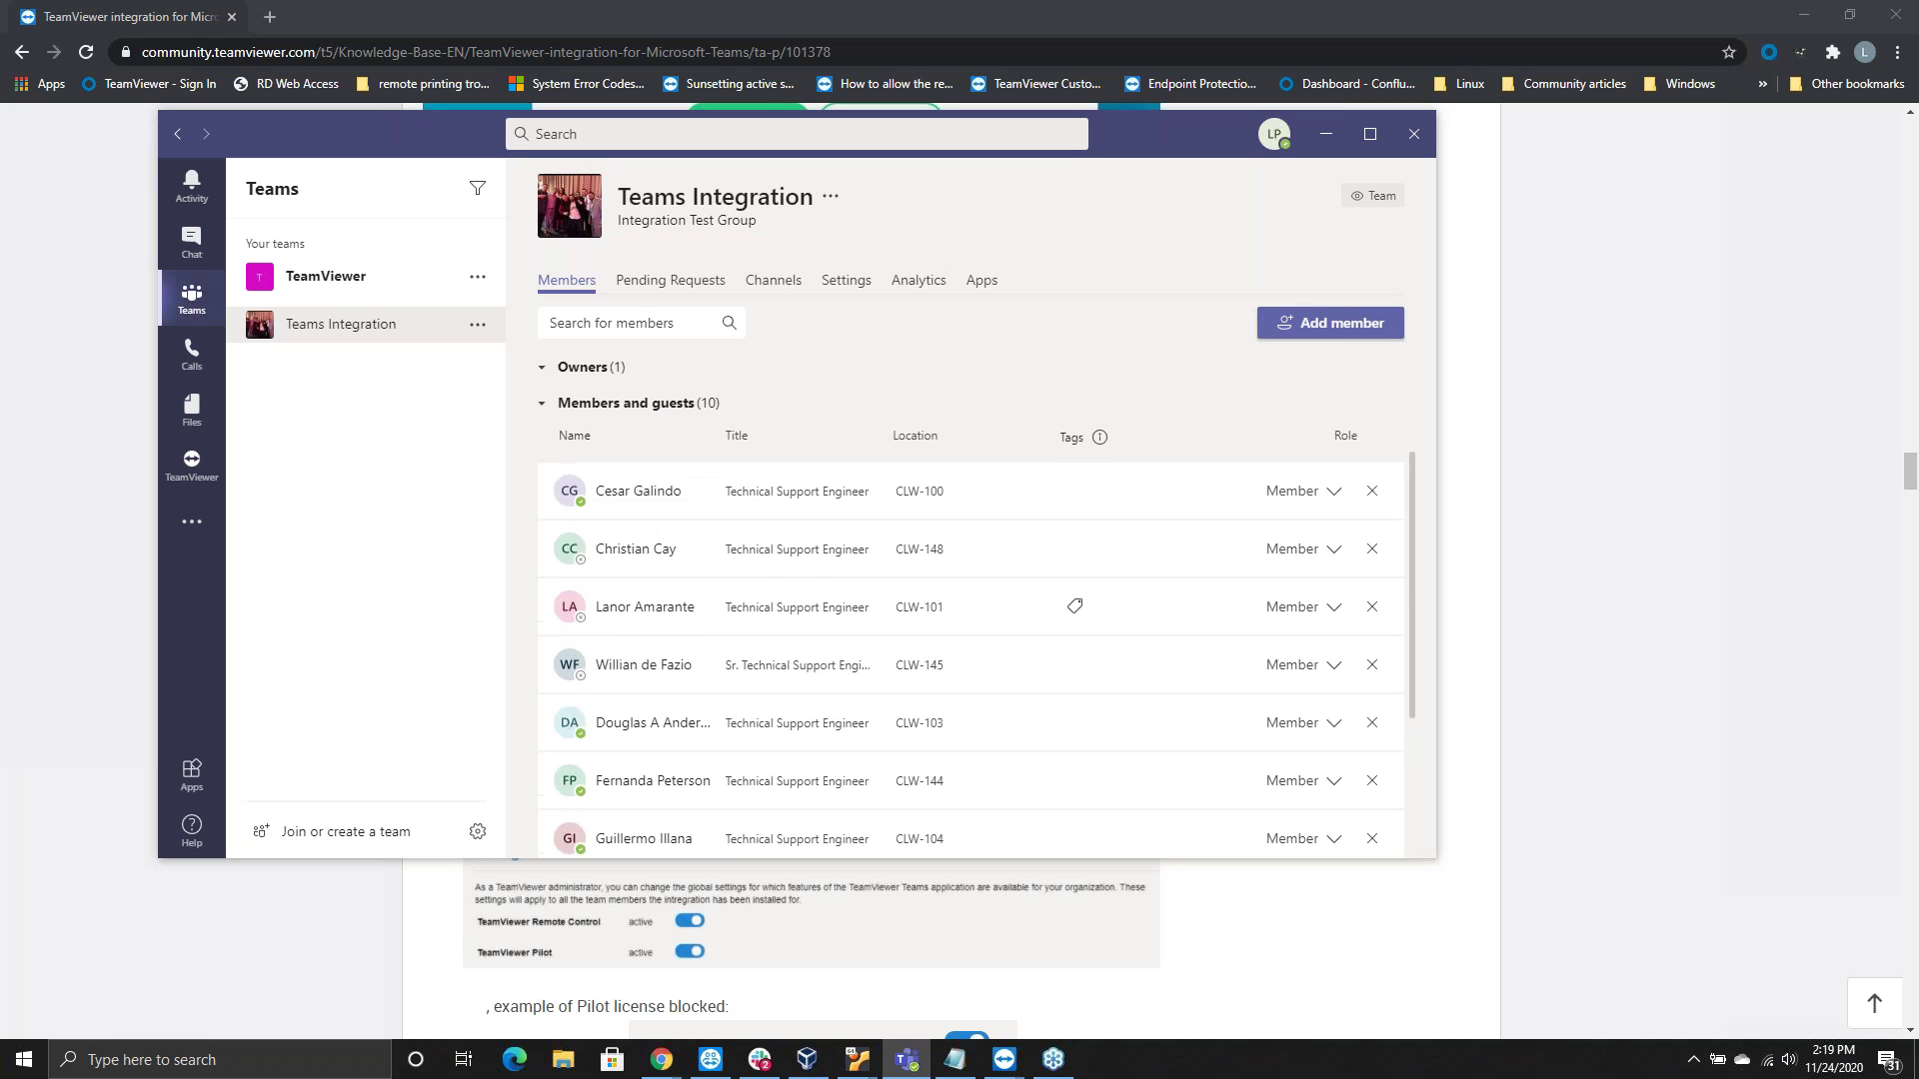
scroll(1076, 600, up, 2)
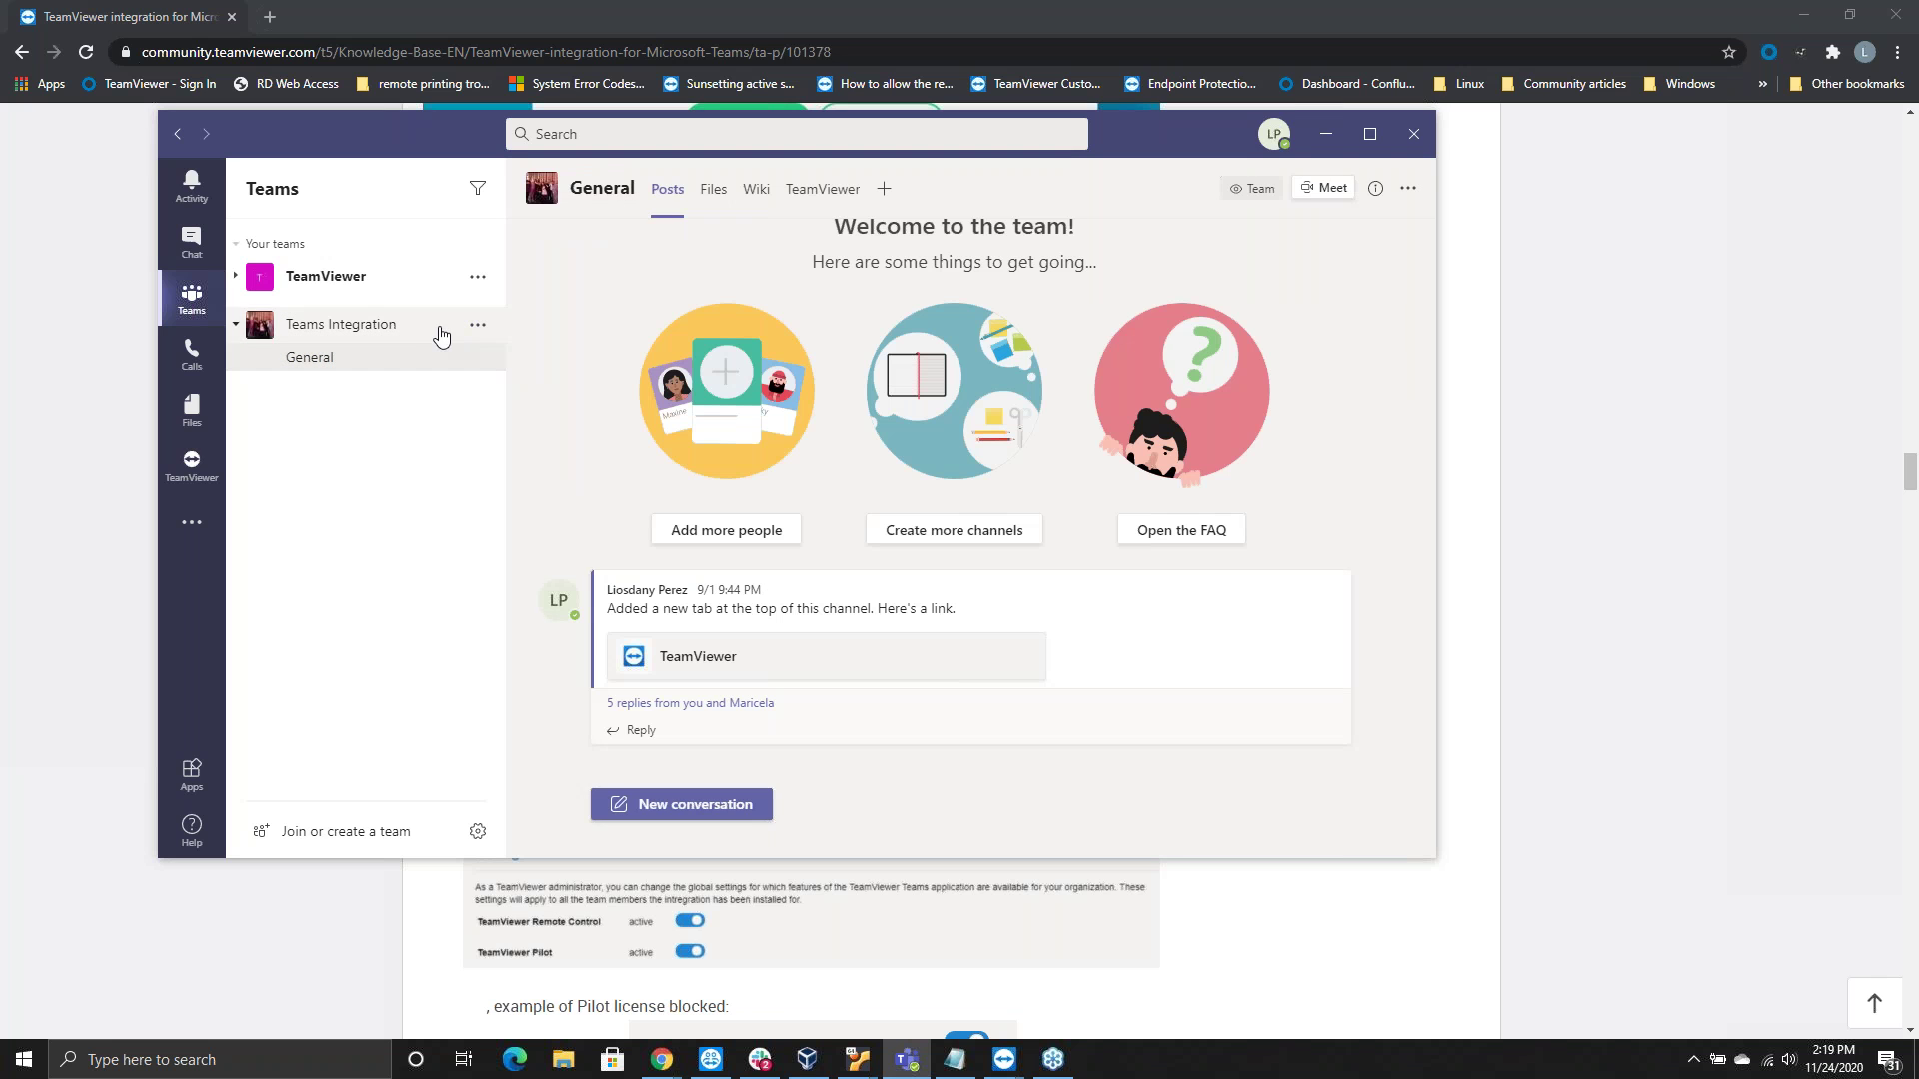
Collapse the Teams Integration team and open the General channel's TeamViewer tab, which shows no shared devices
click(407, 329)
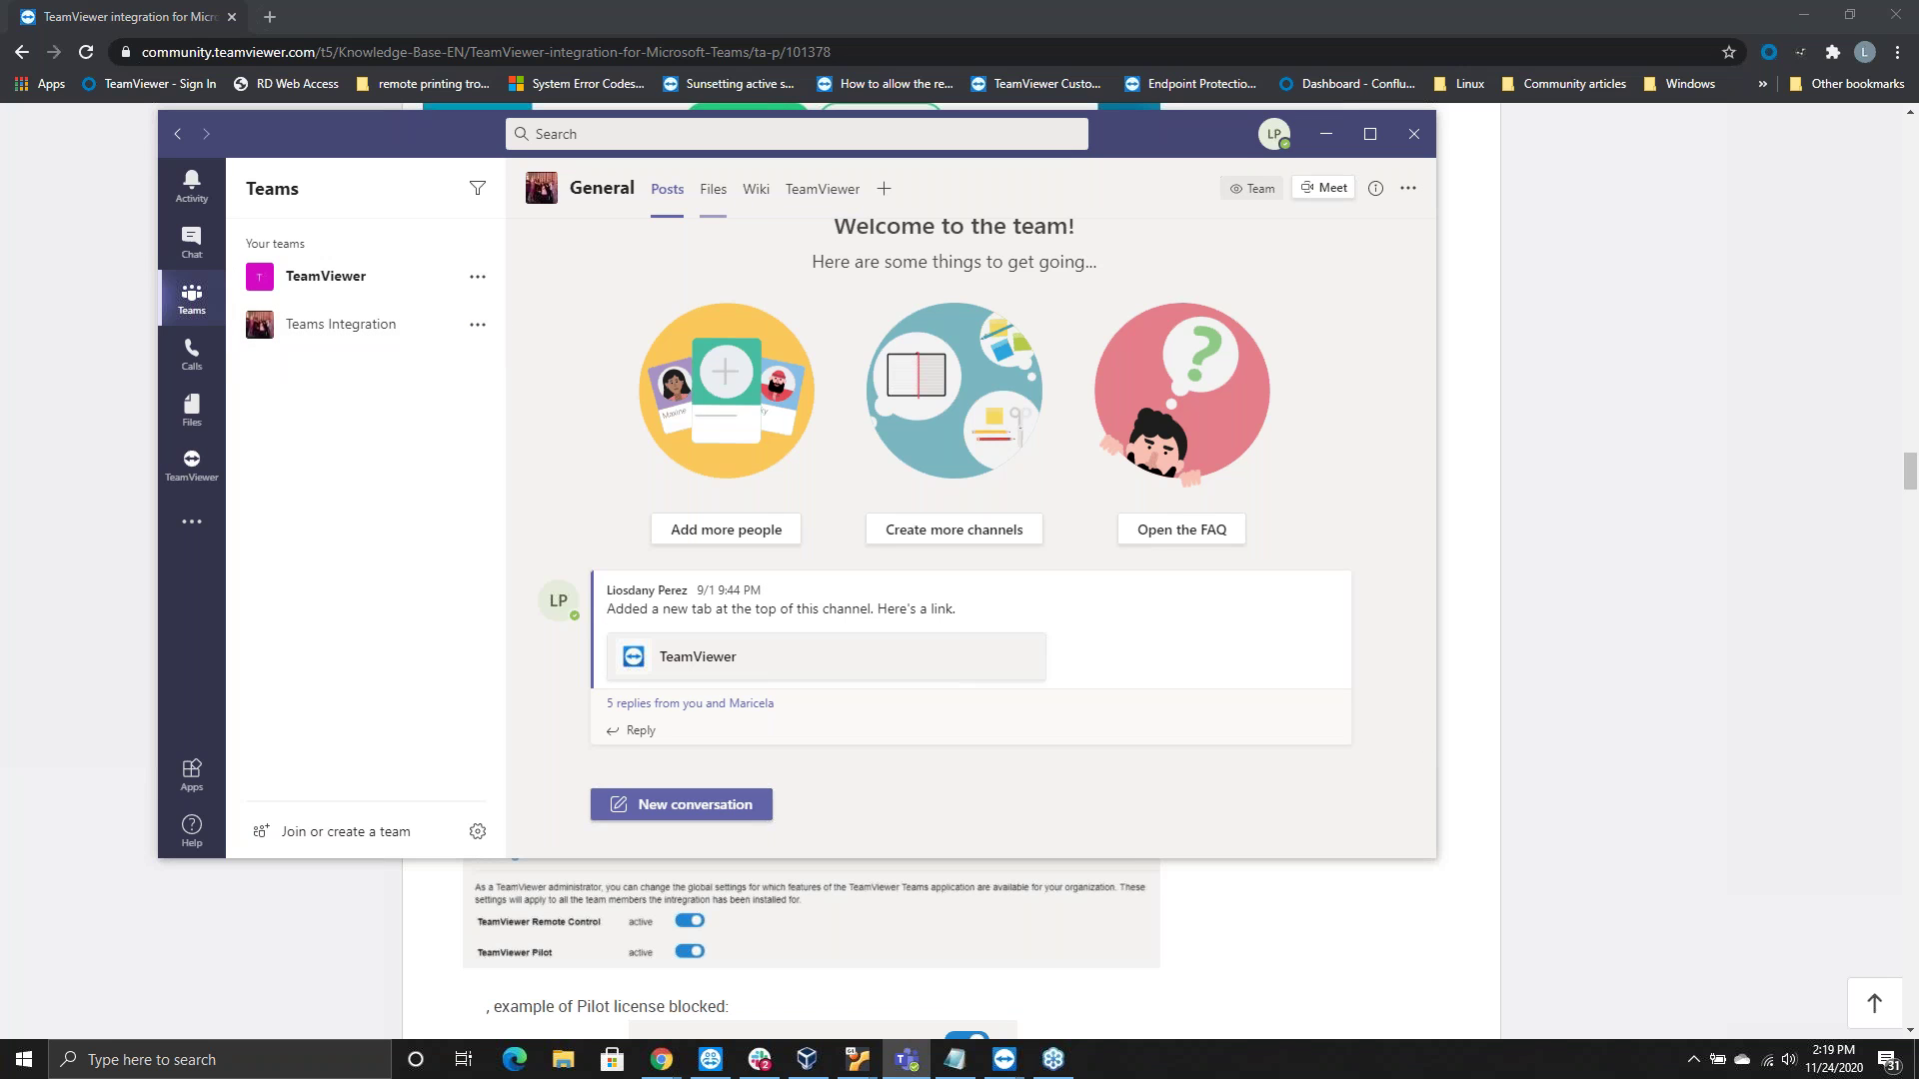
click(817, 191)
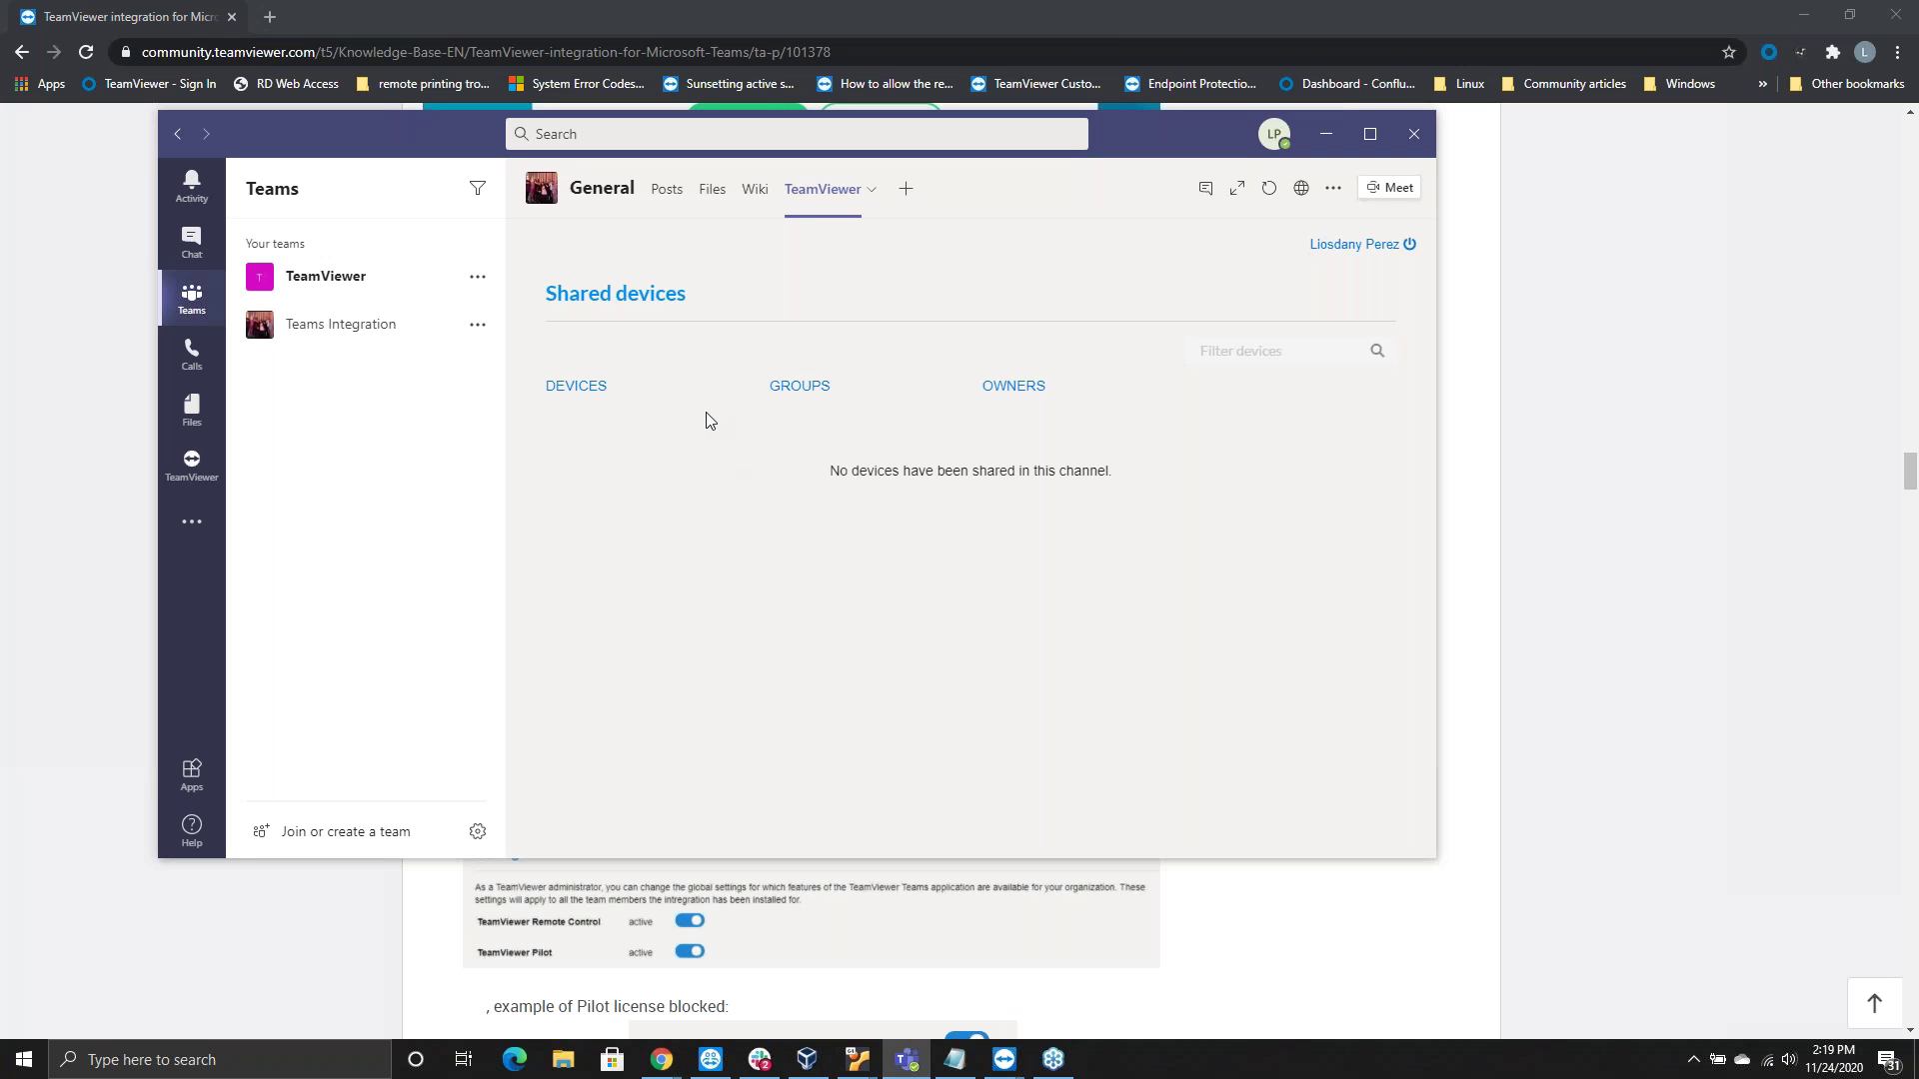
Show the TeamViewer tab's dropdown with its Settings, Rename and Remove options
click(871, 195)
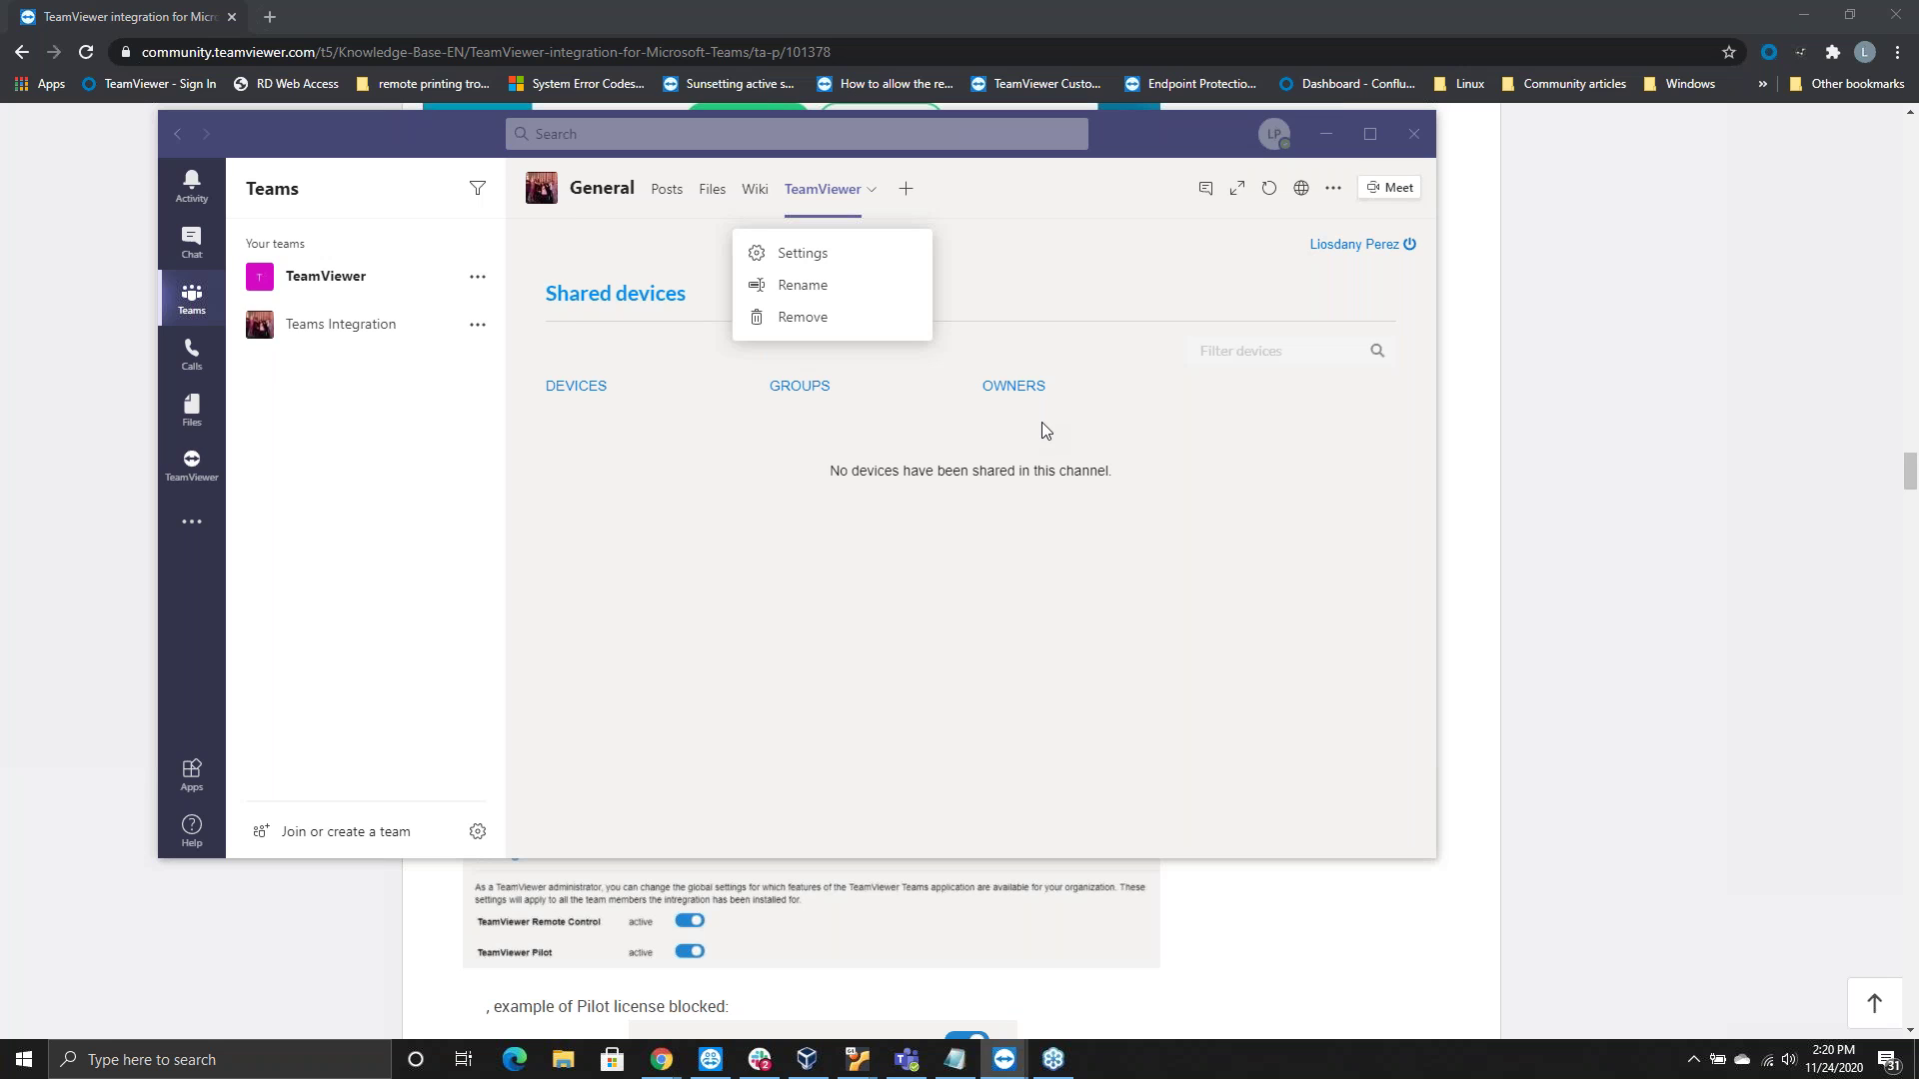
Refocus Teams and dismiss the tab's dropdown, leaving the empty Shared devices page visible
click(662, 628)
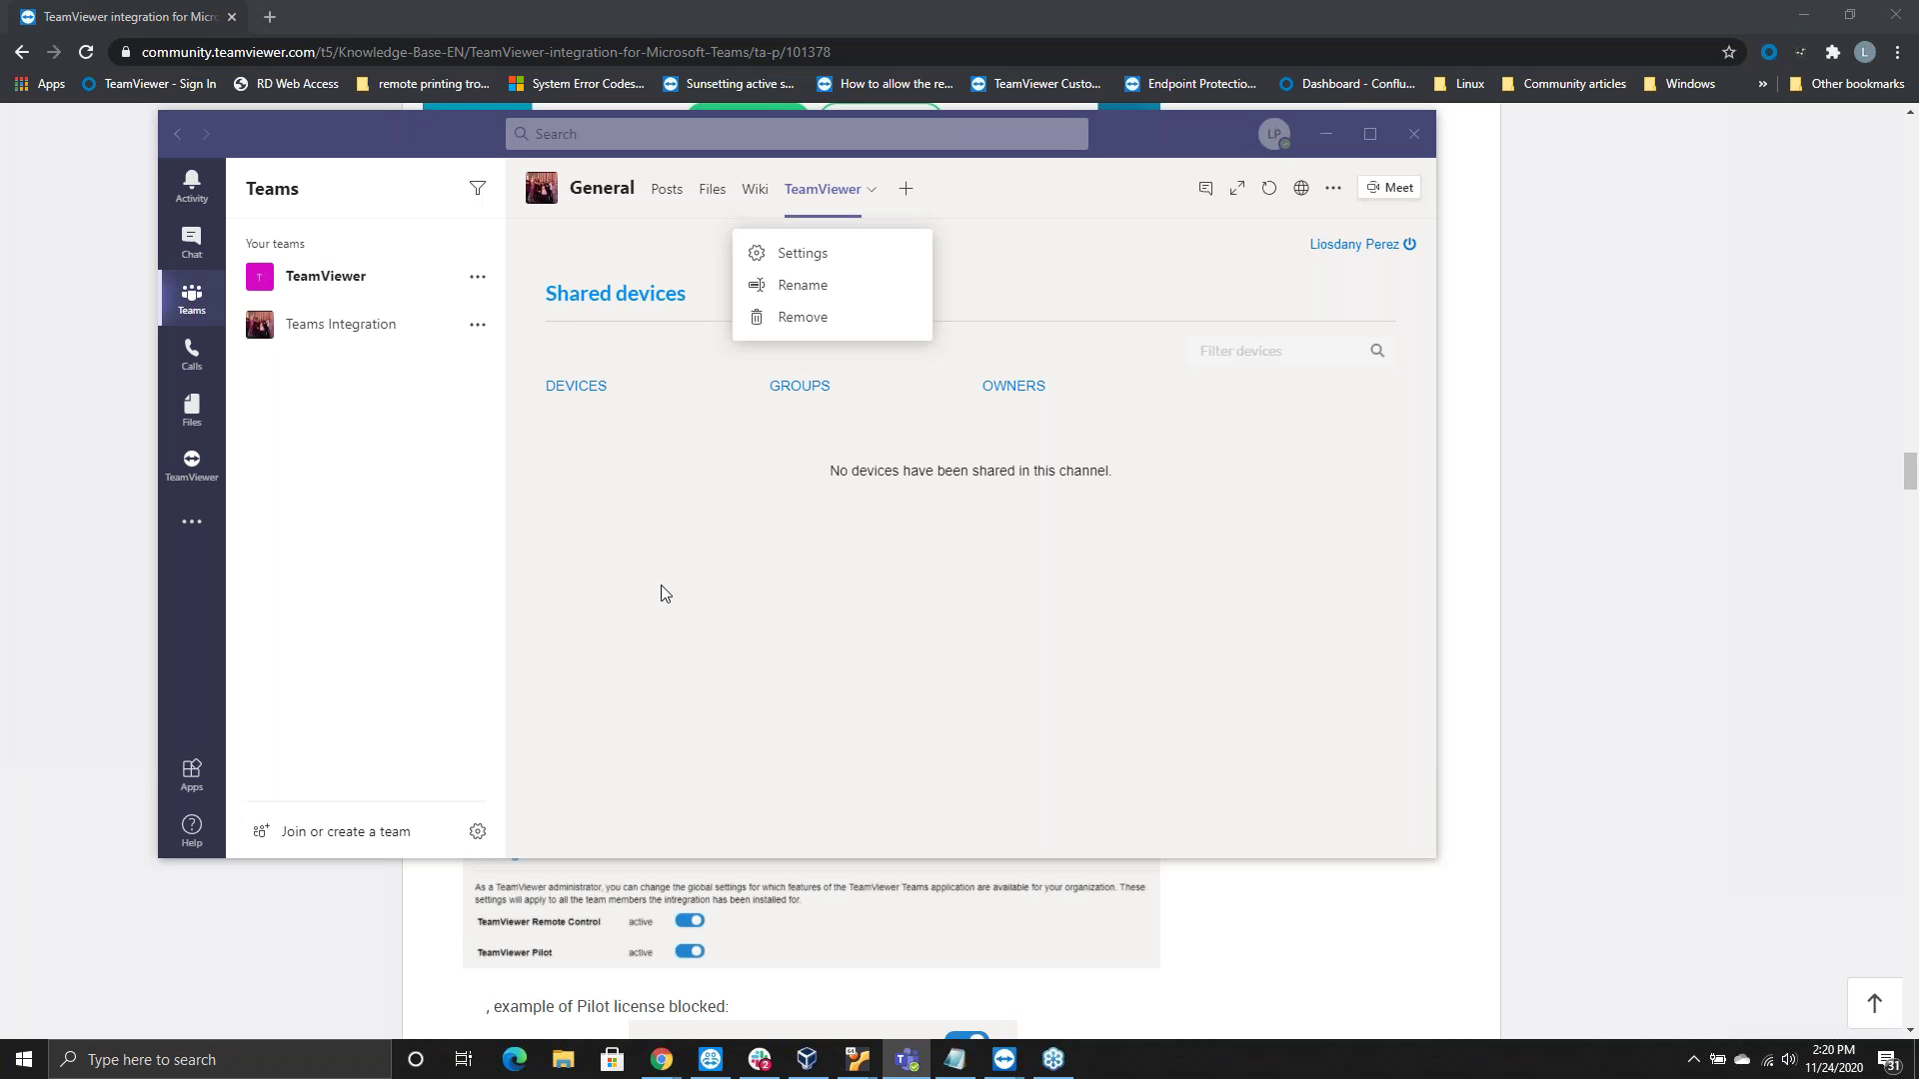
click(646, 482)
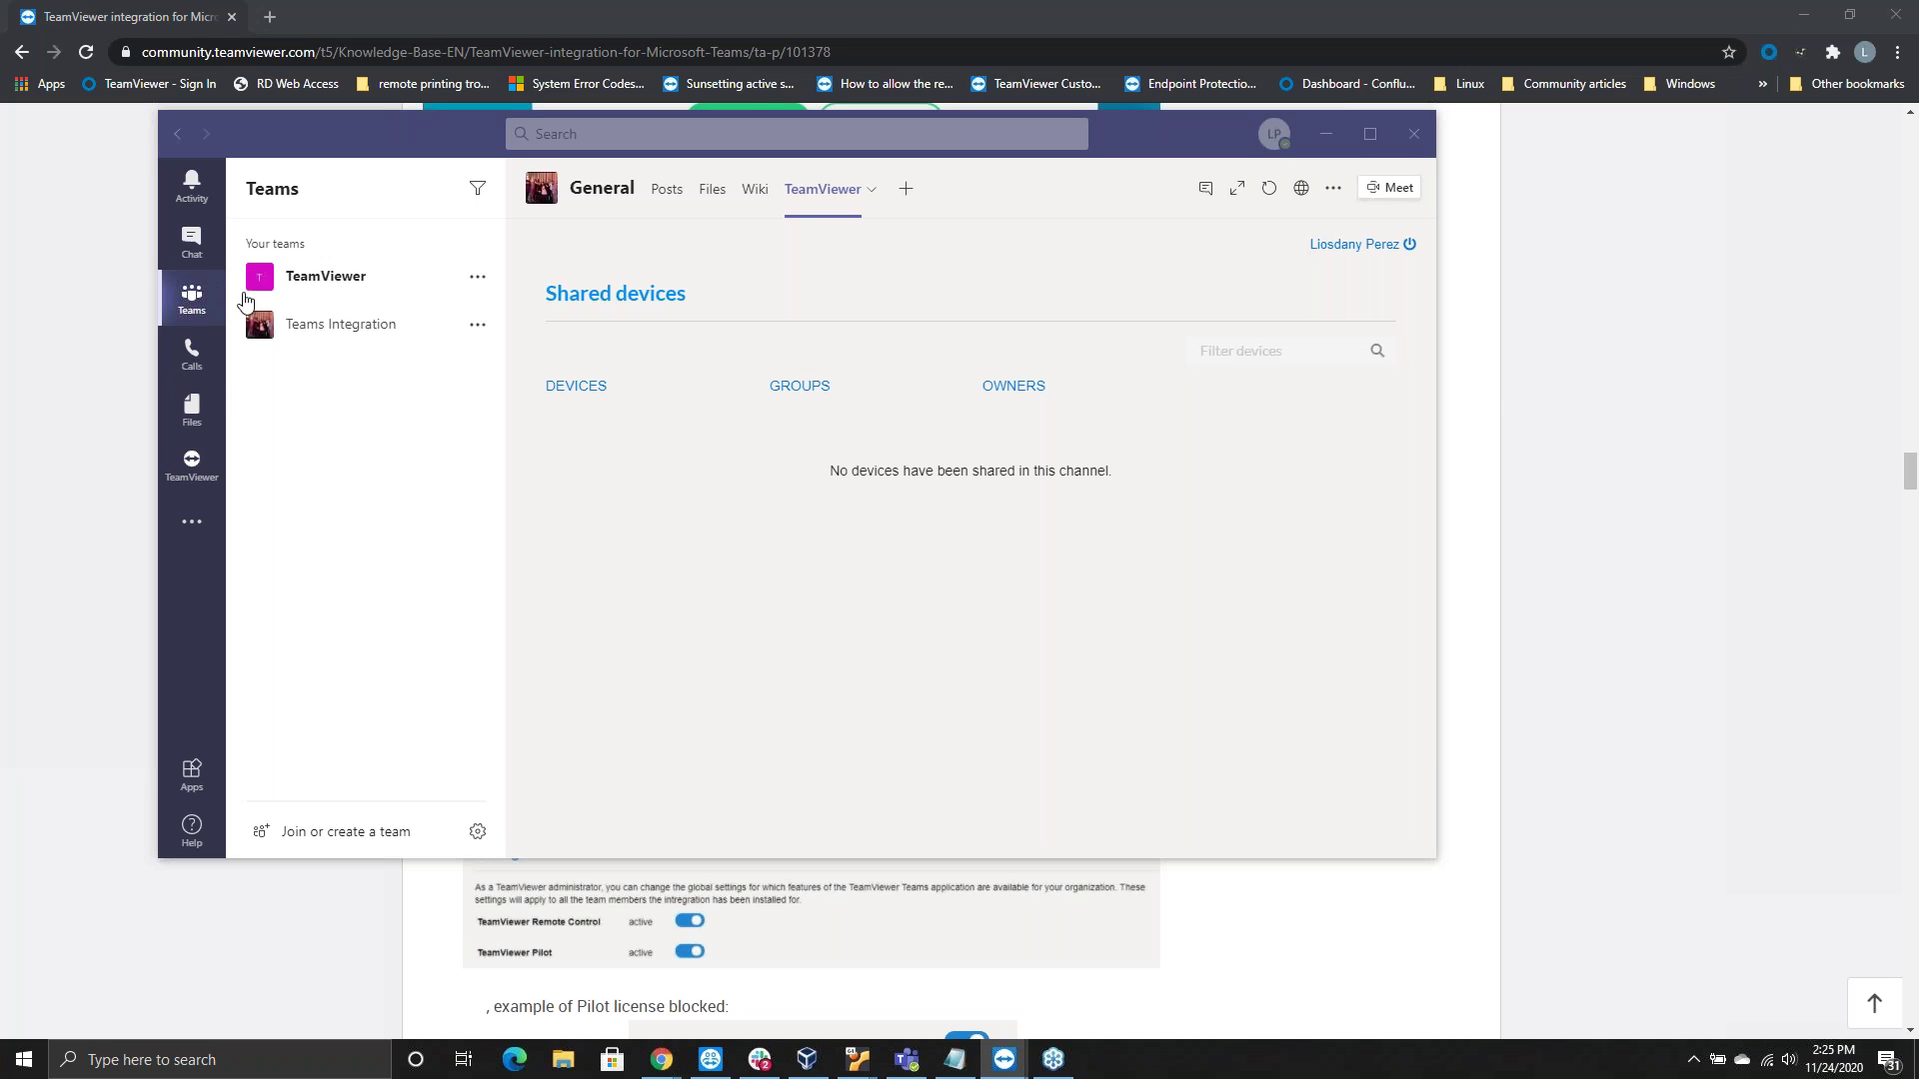
Open the TeamViewer app page to list sent remote control invitations and their status
click(193, 467)
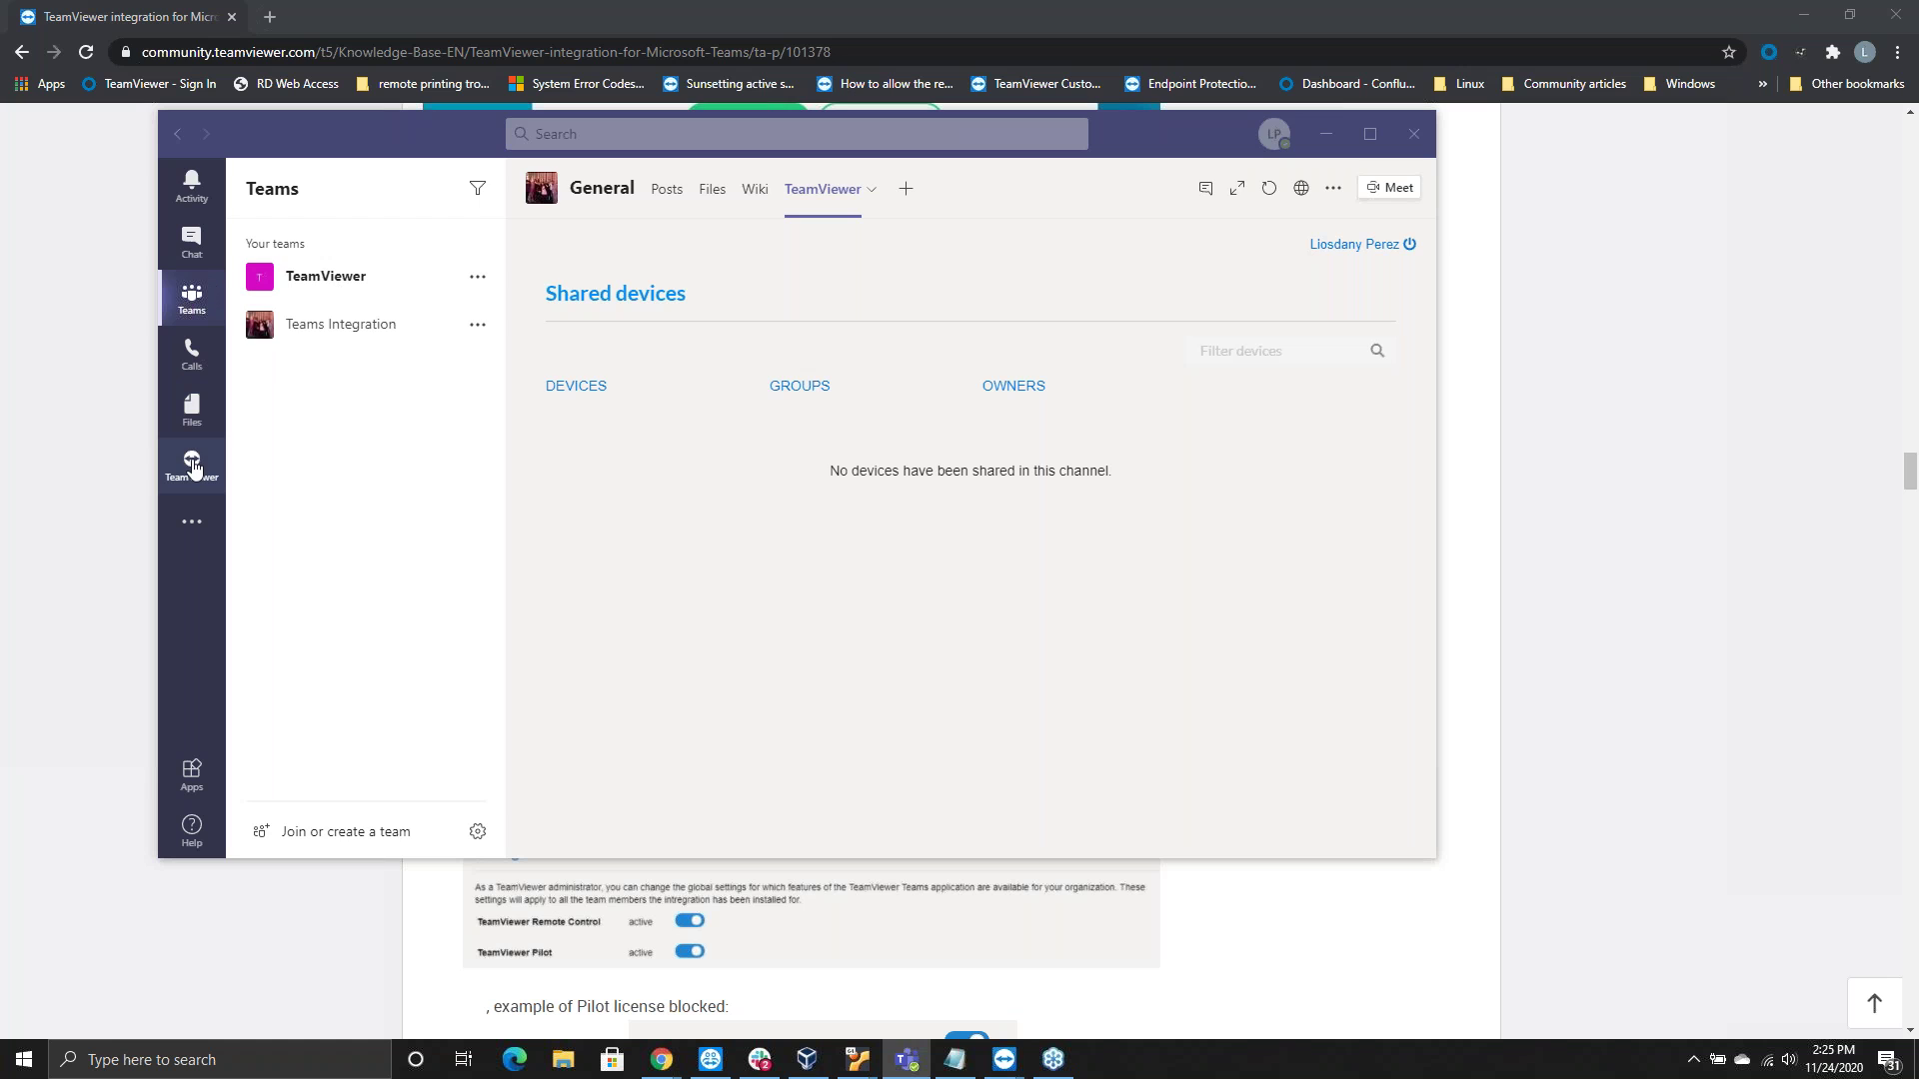
click(193, 467)
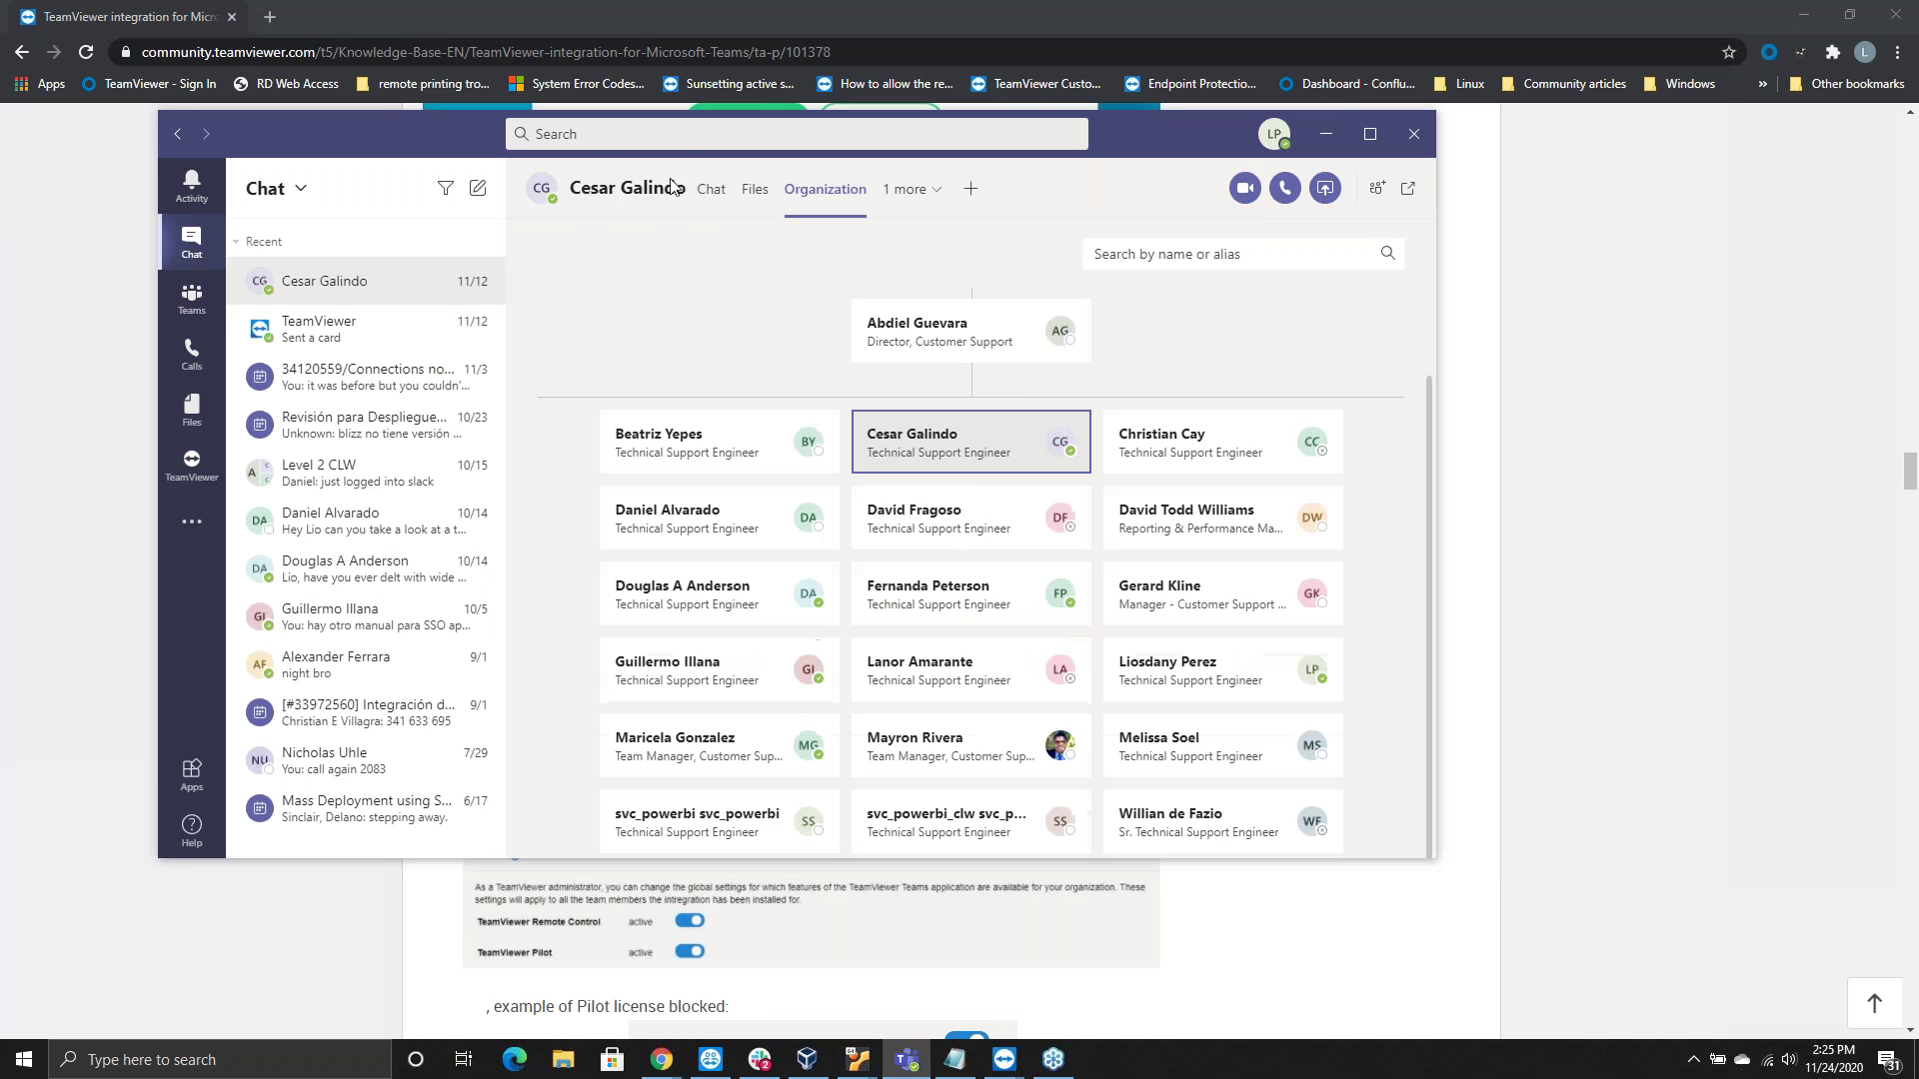
View the contact's org chart: the Customer Support director above the support engineers and managers
mouse_move(659, 178)
click(617, 133)
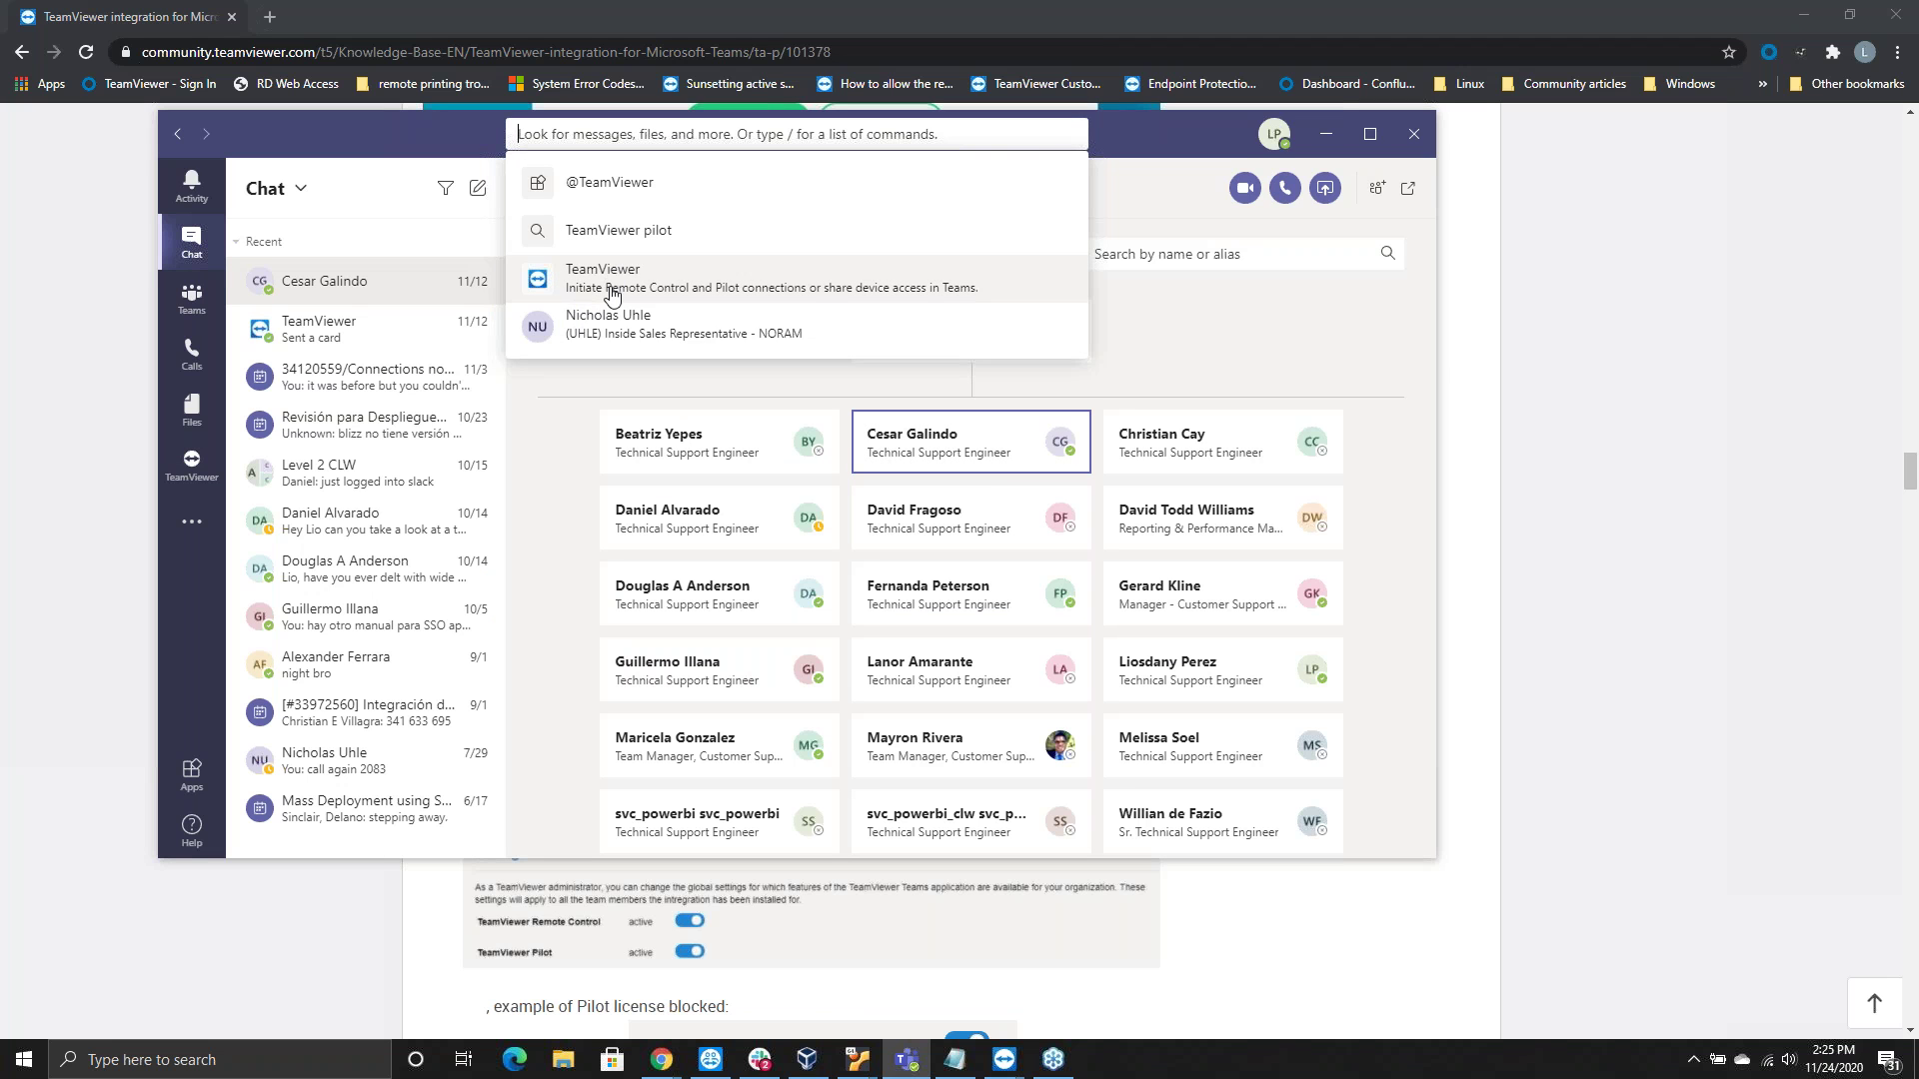
key(Escape)
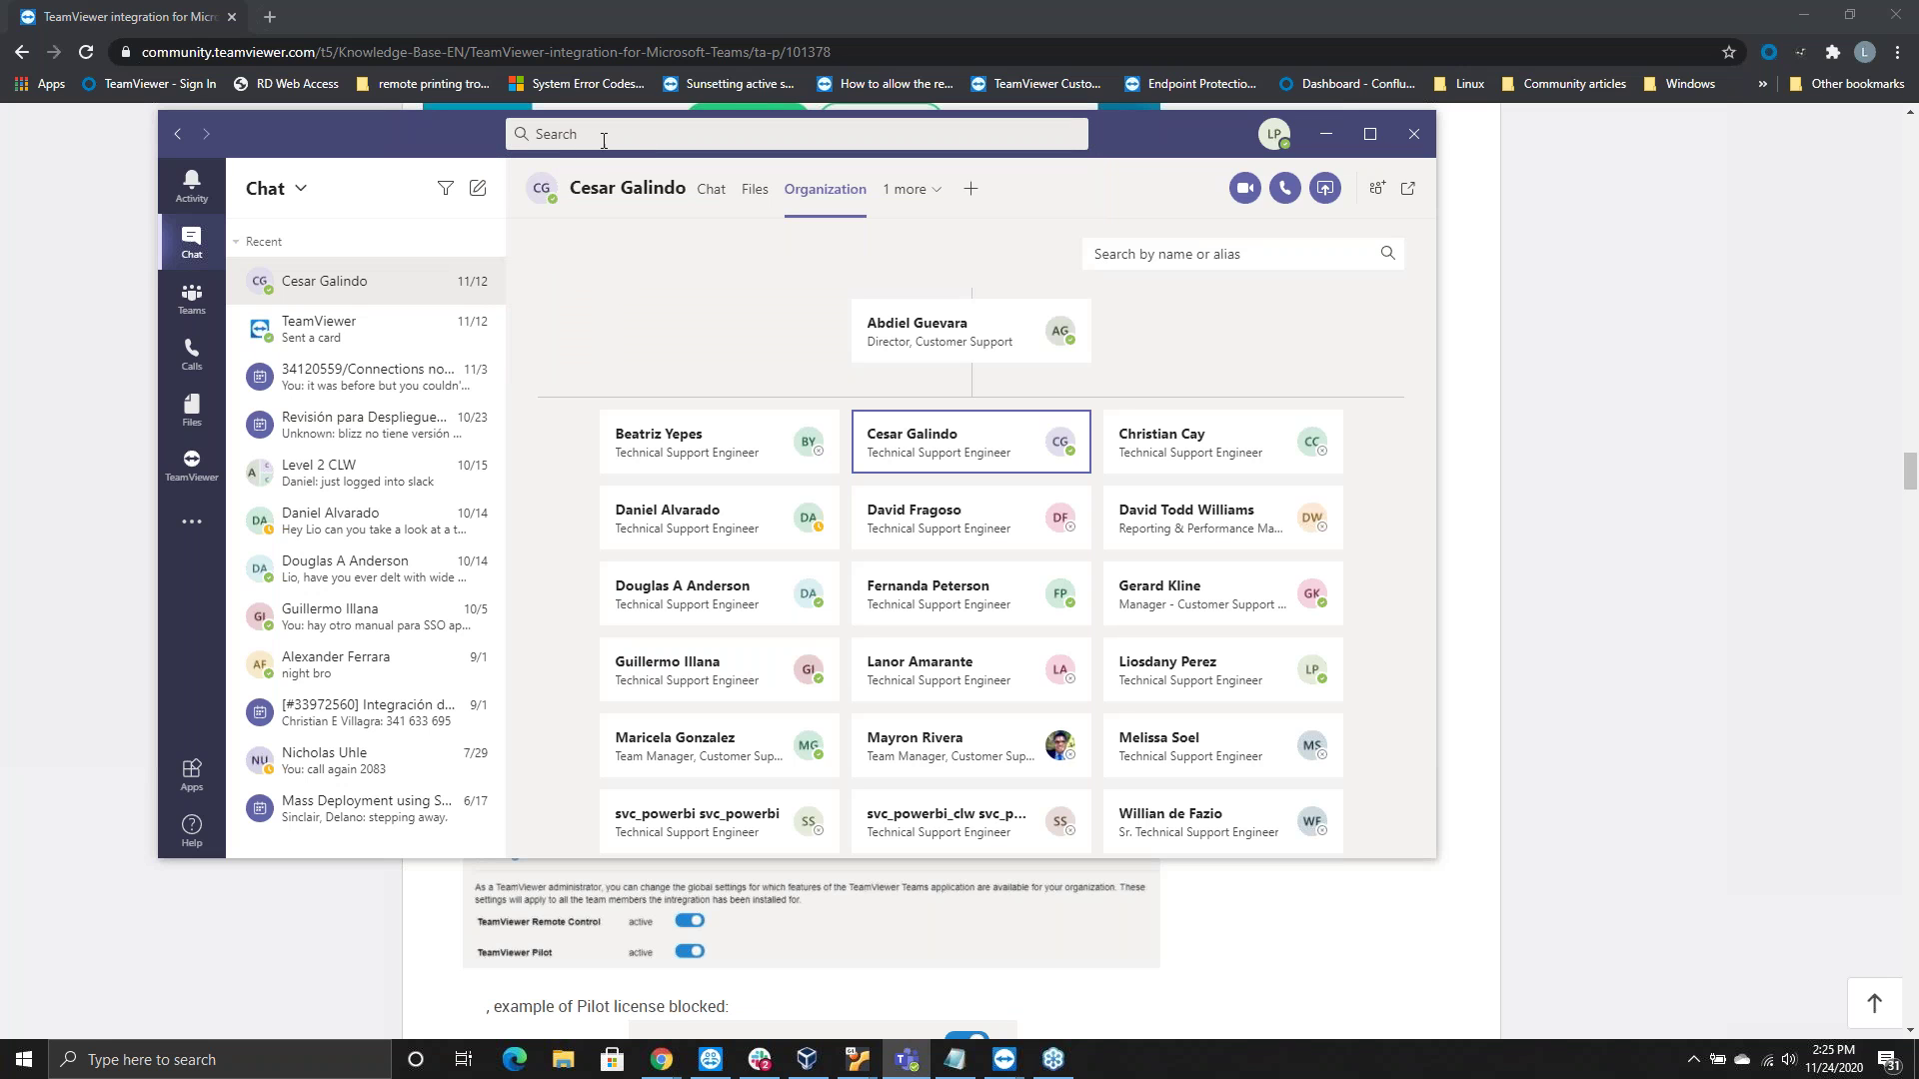
click(599, 137)
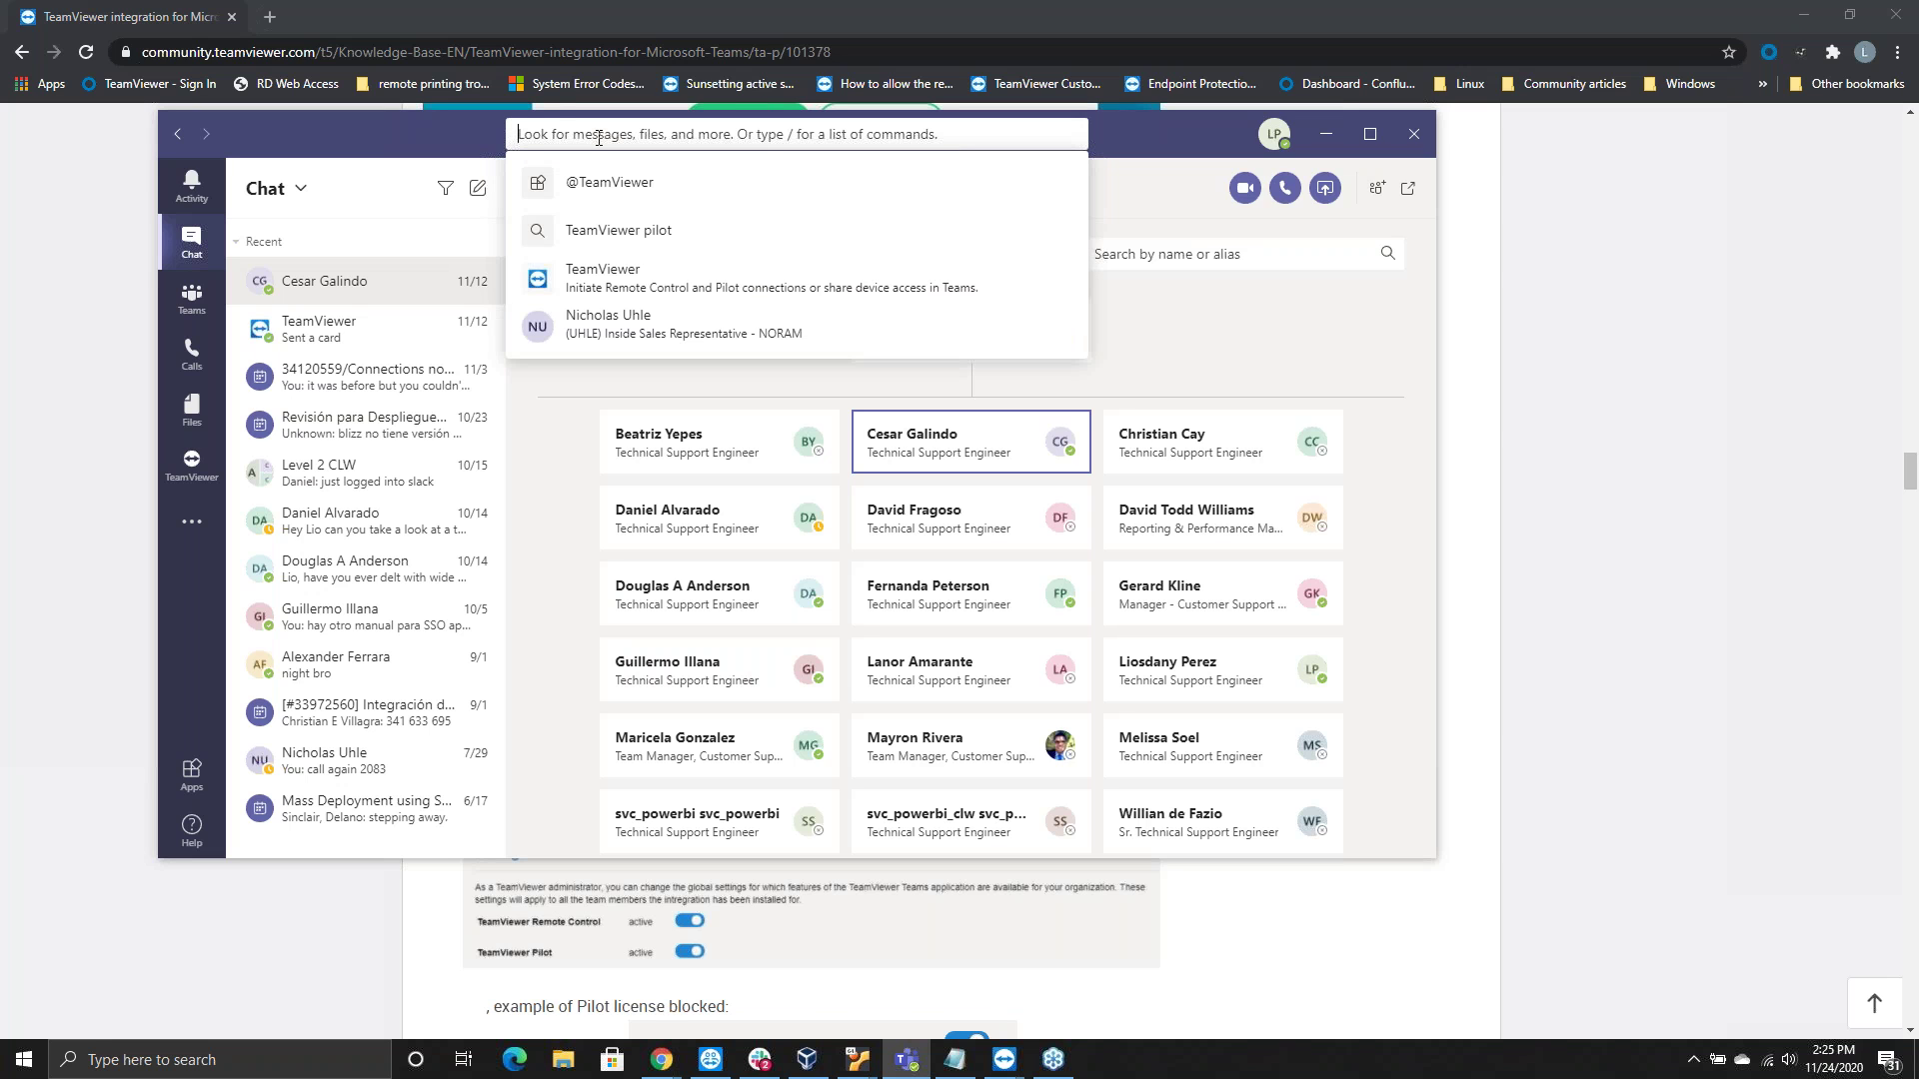
text(@tea)
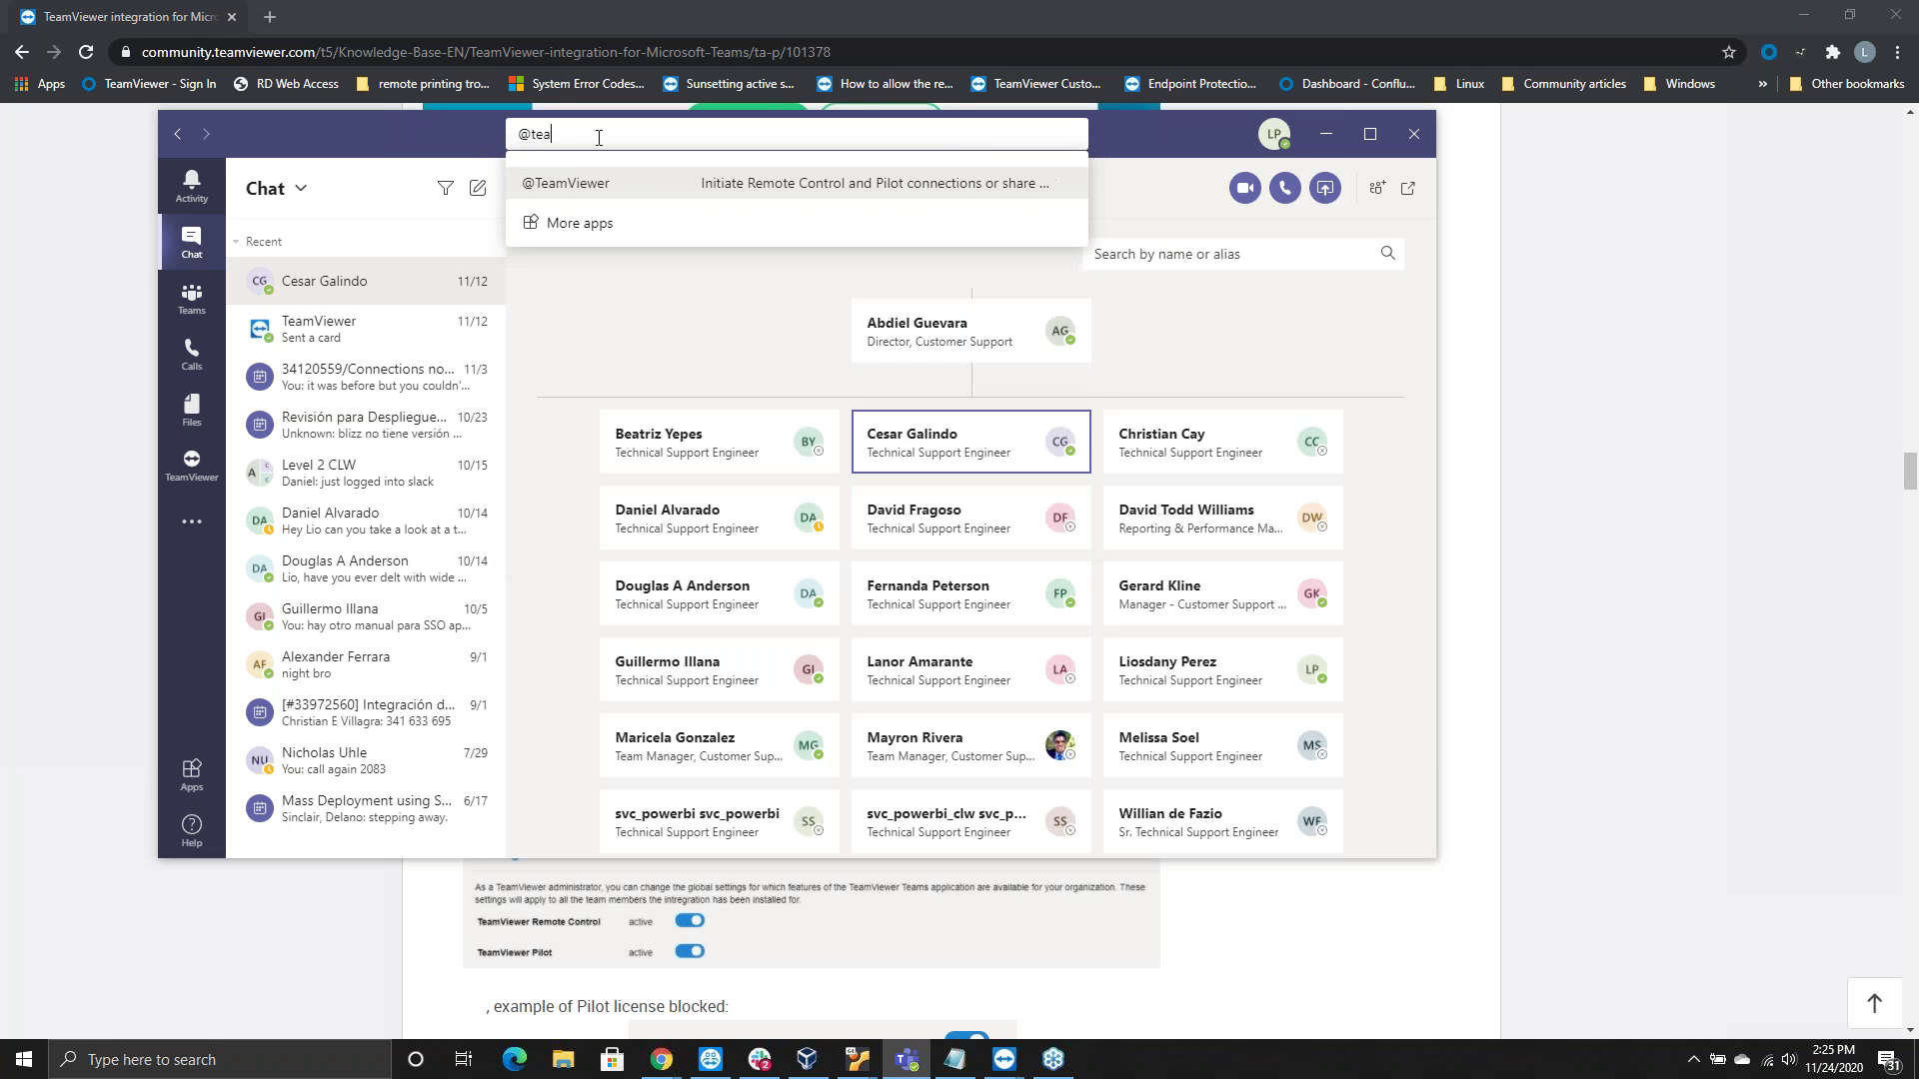
key(Down)
text(m)
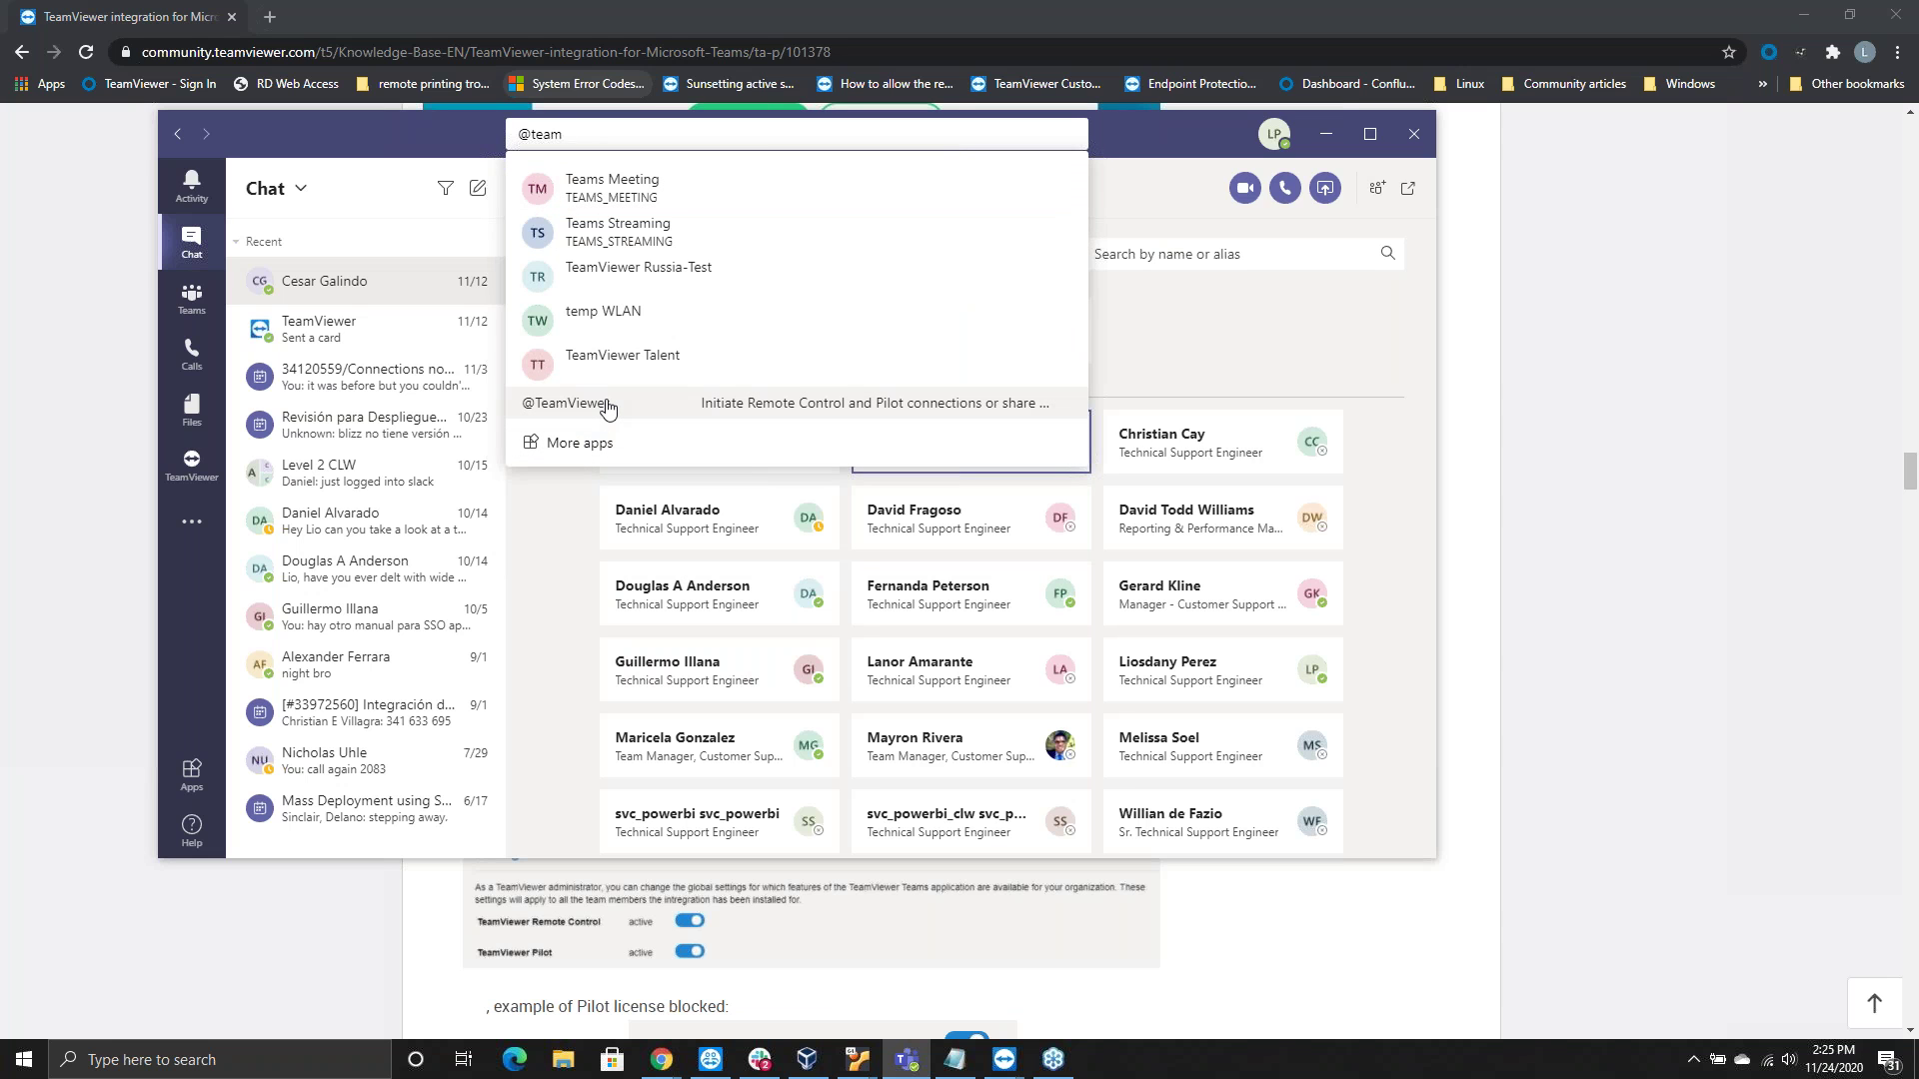
text(vi)
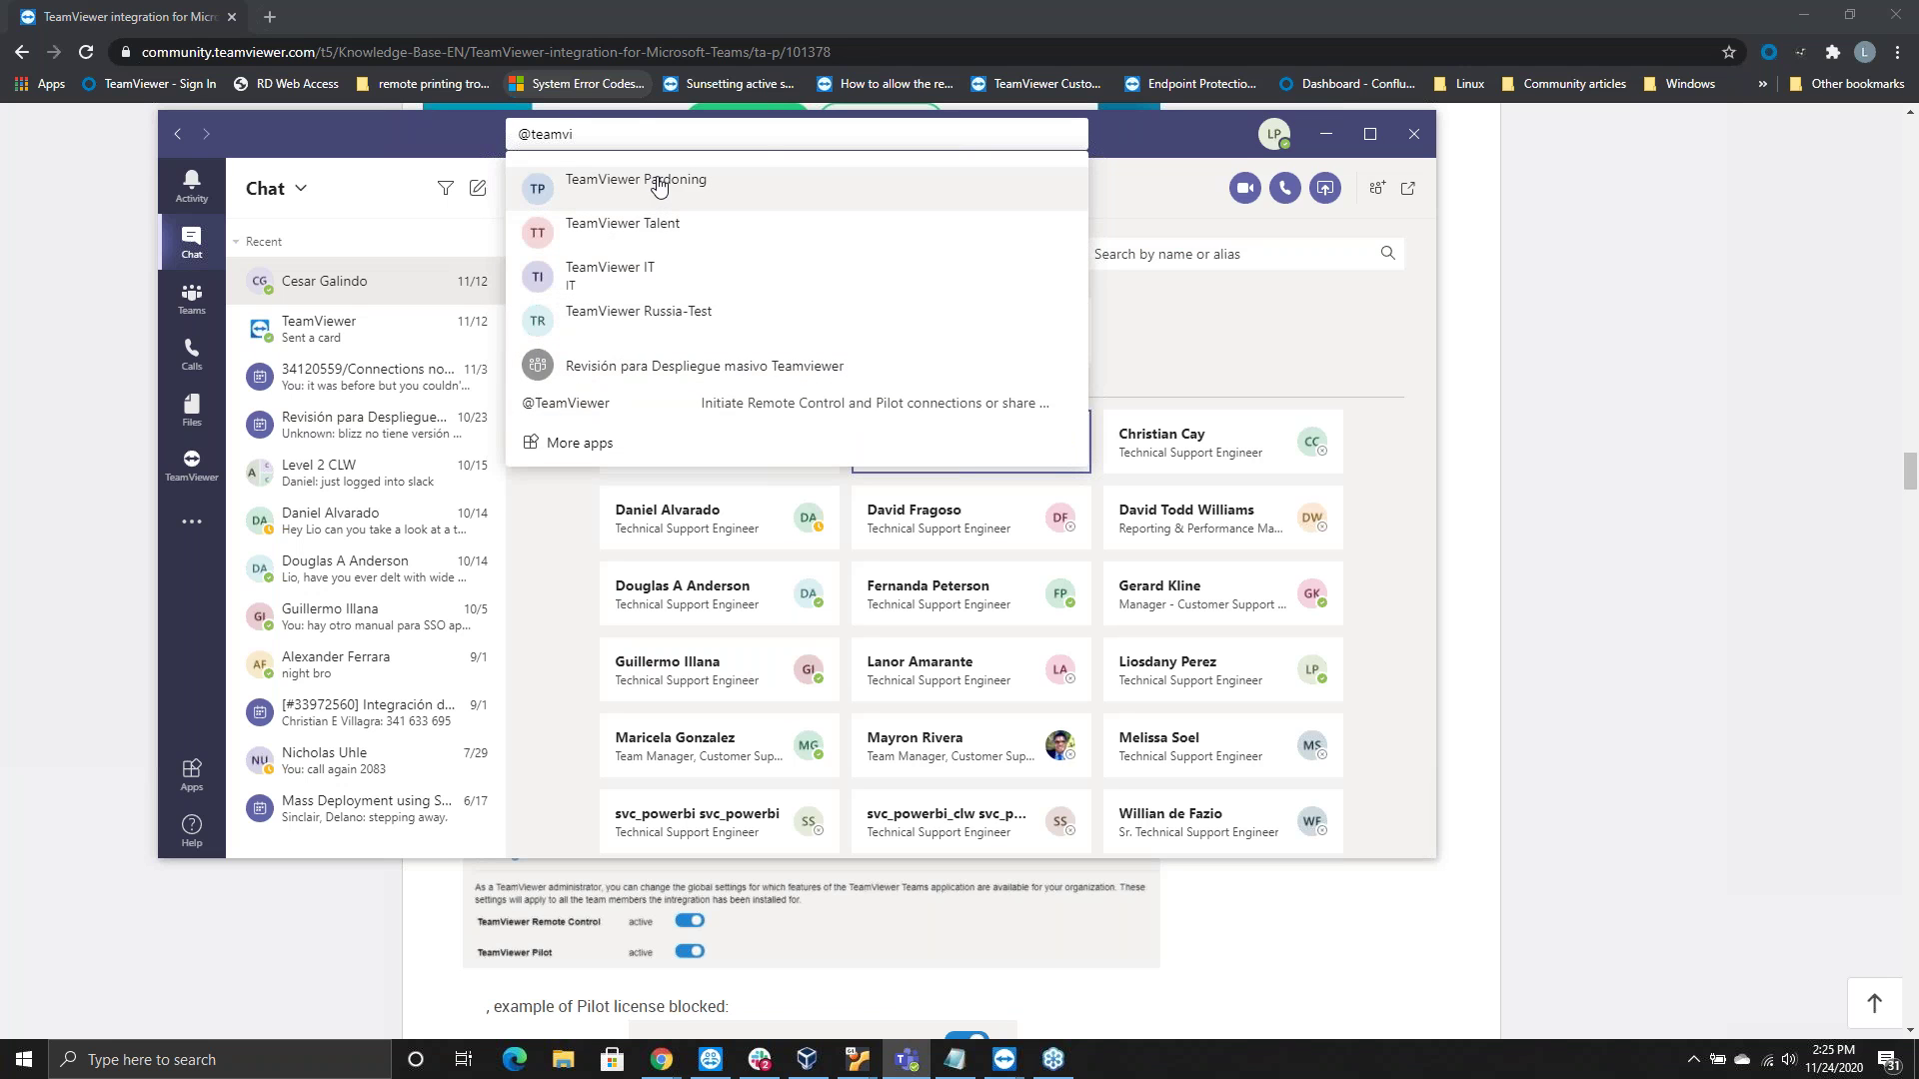
key(BackSpace)
key(BackSpace)
key(BackSpace)
key(BackSpace)
key(BackSpace)
key(BackSpace)
key(BackSpace)
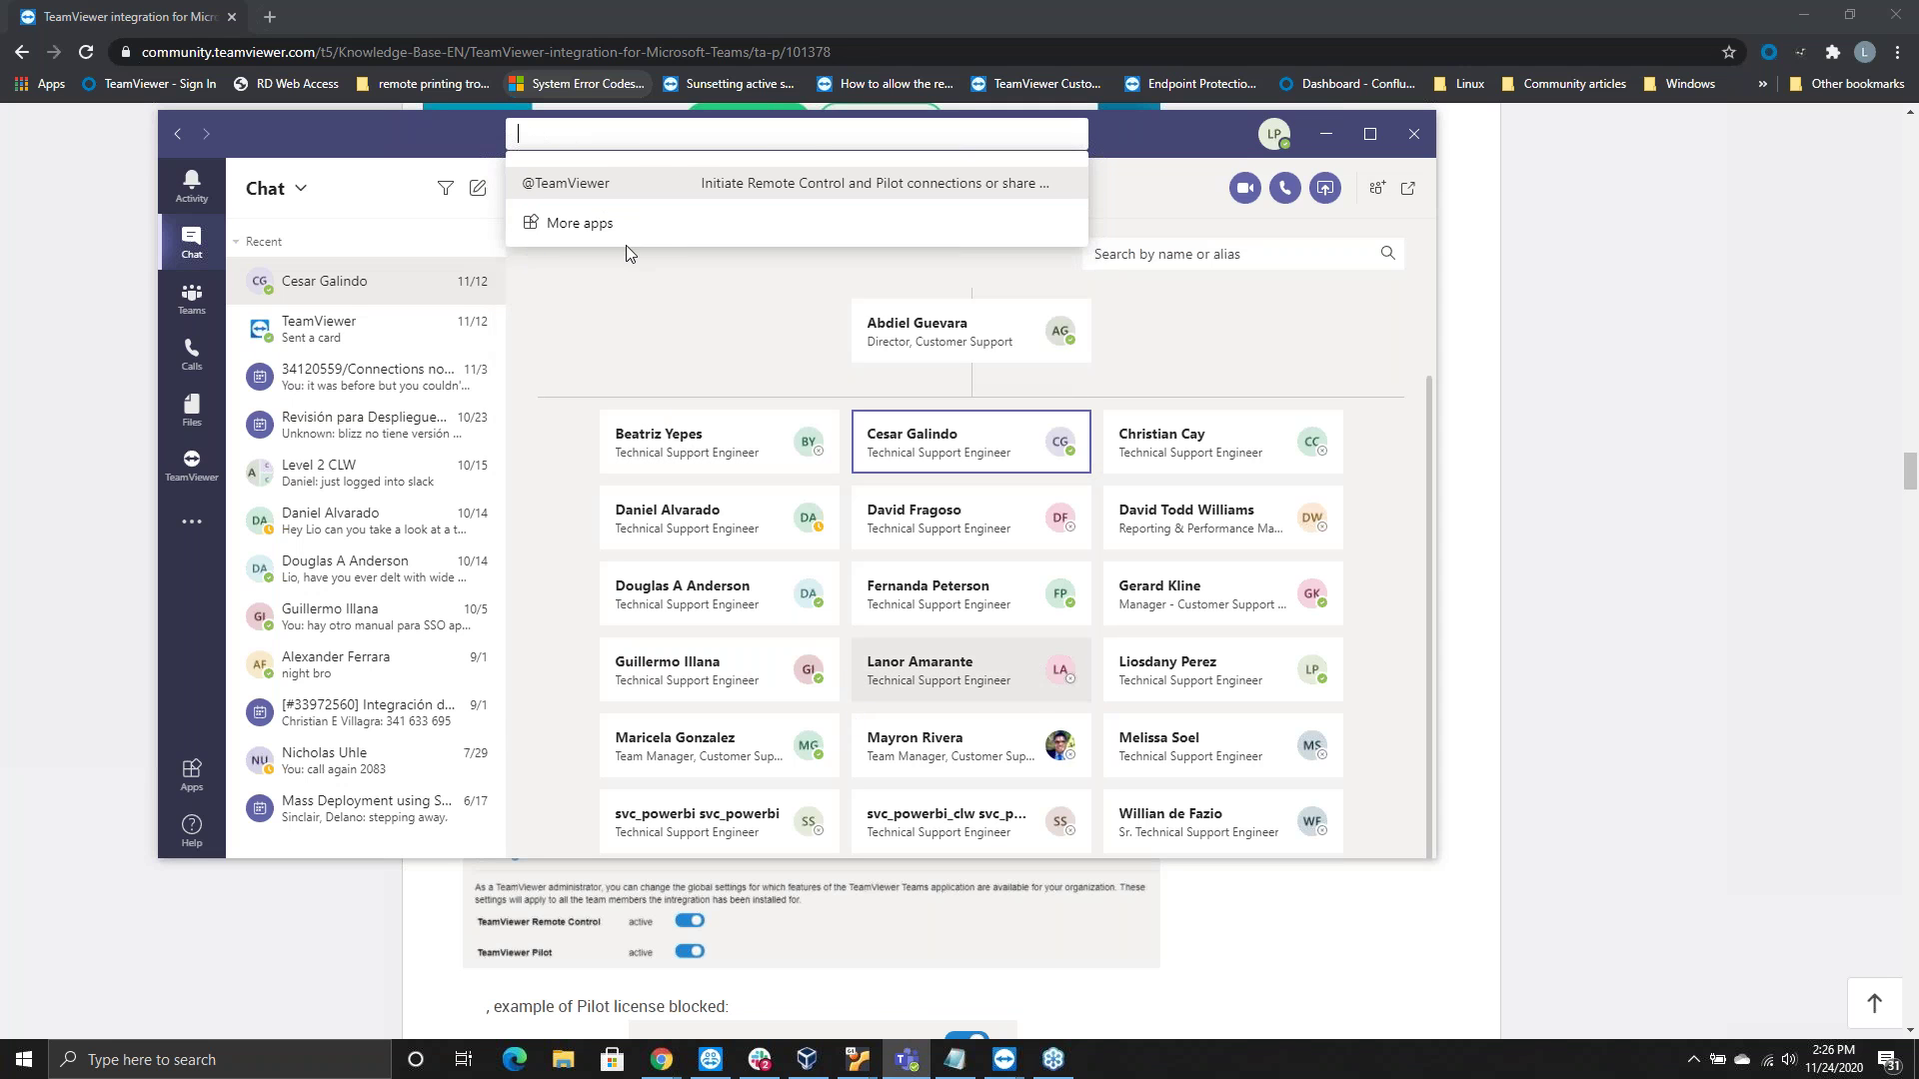
click(990, 440)
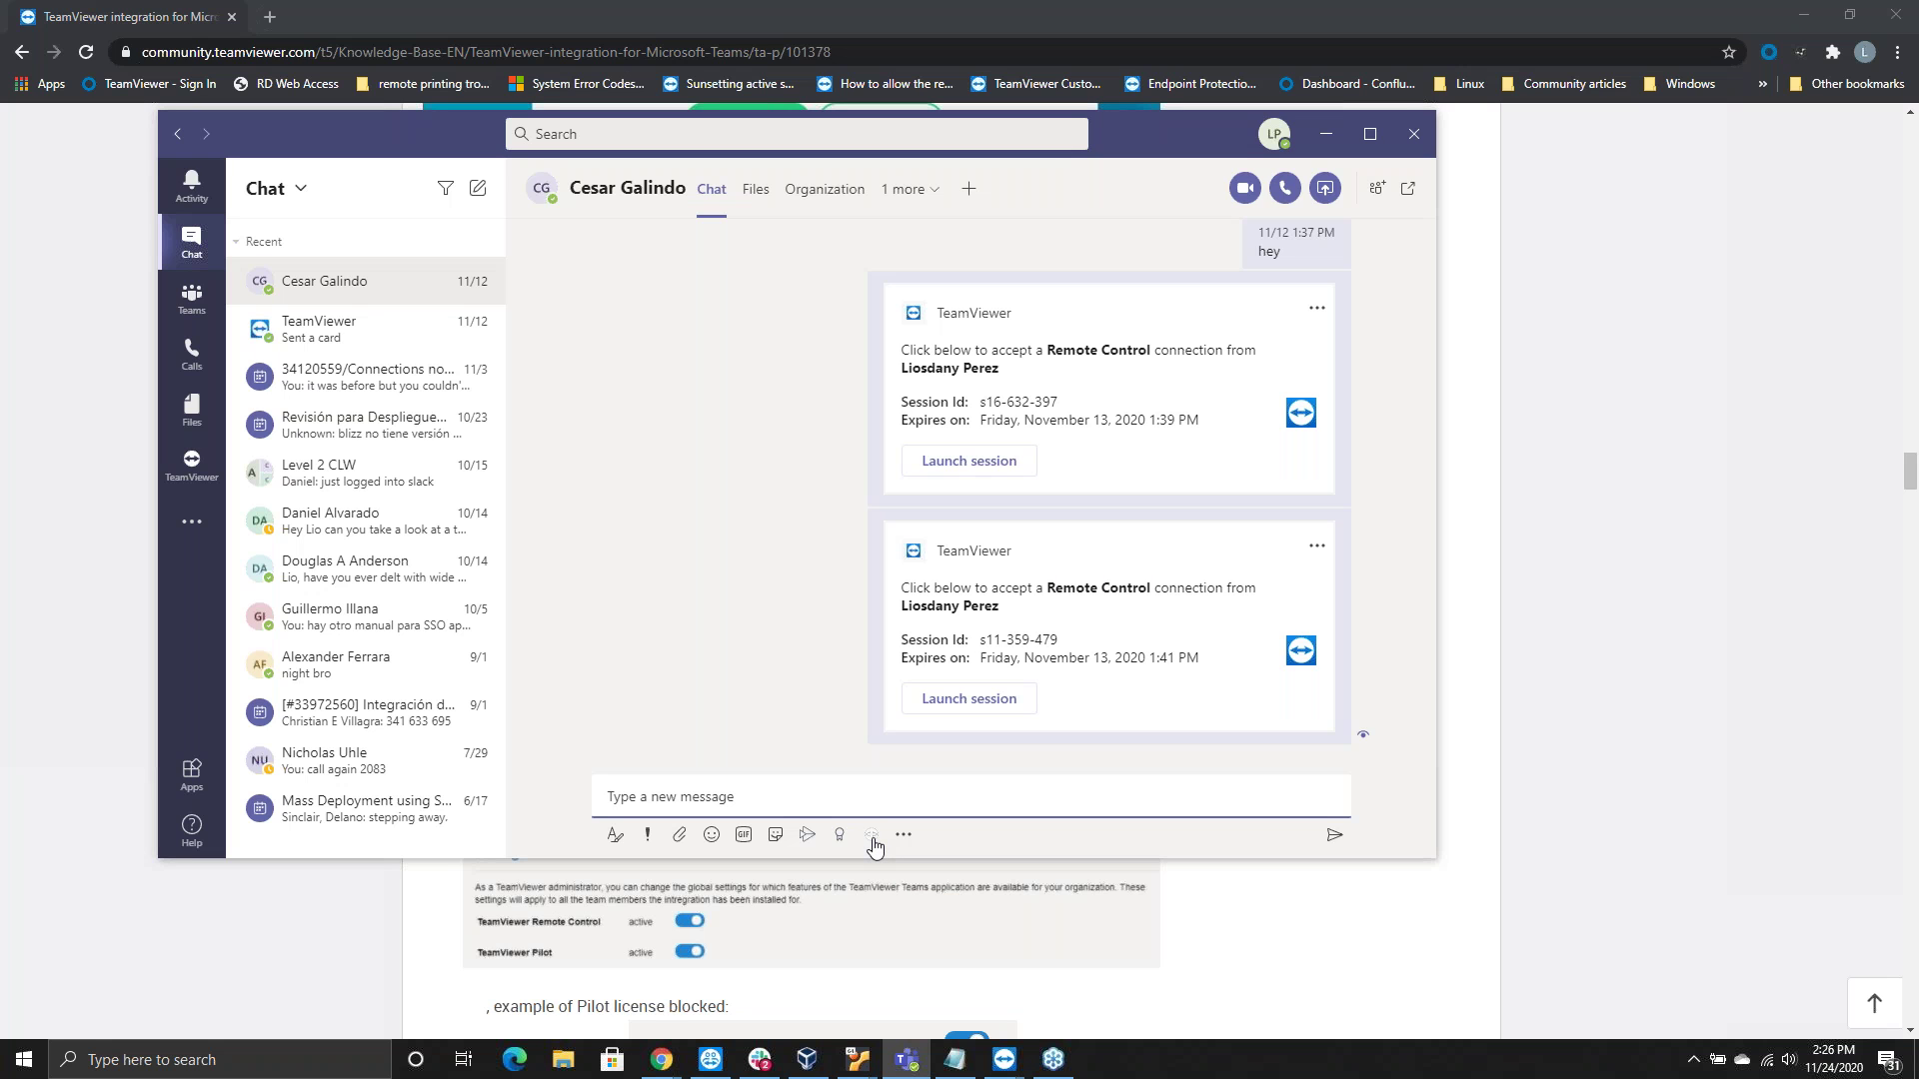
Start a new TeamViewer invitation from the chat's compose toolbar
click(872, 836)
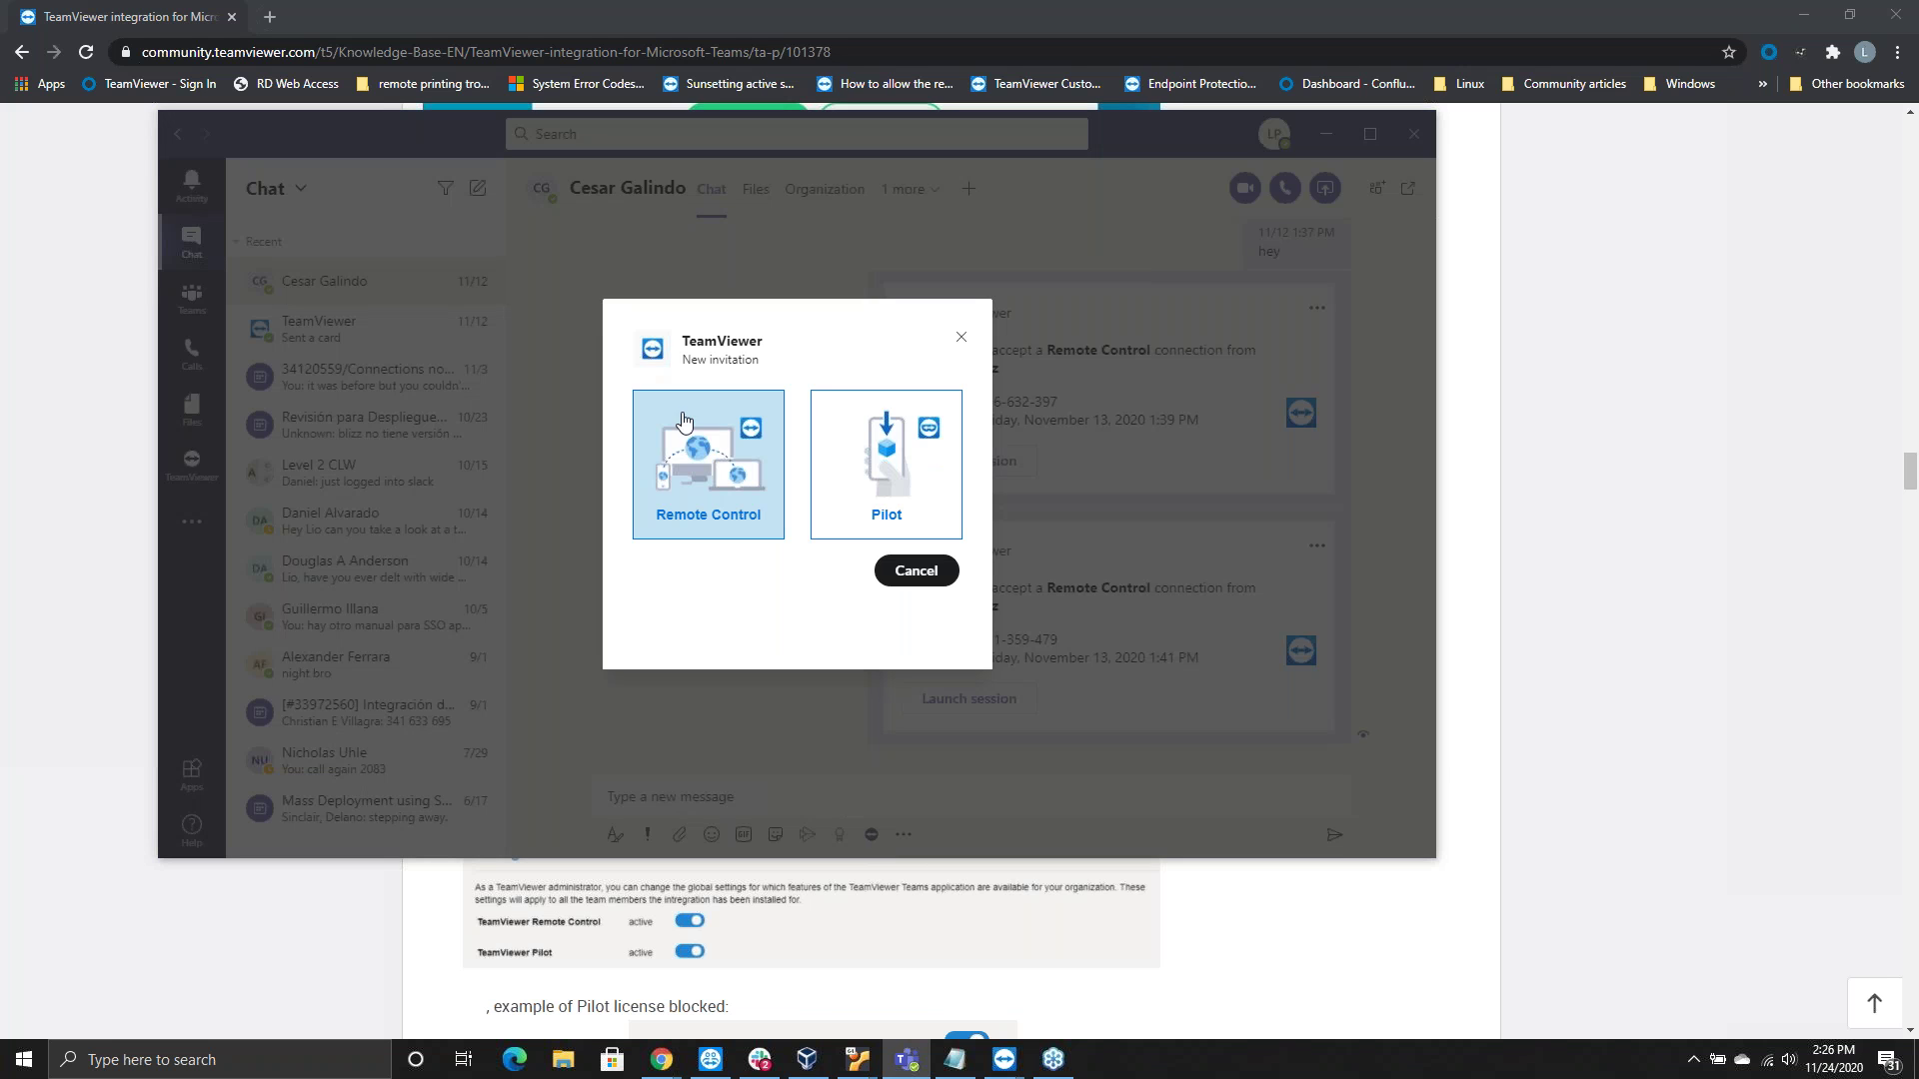
Choose Remote Control to post an invitation card expiring November 25, 2020
click(711, 466)
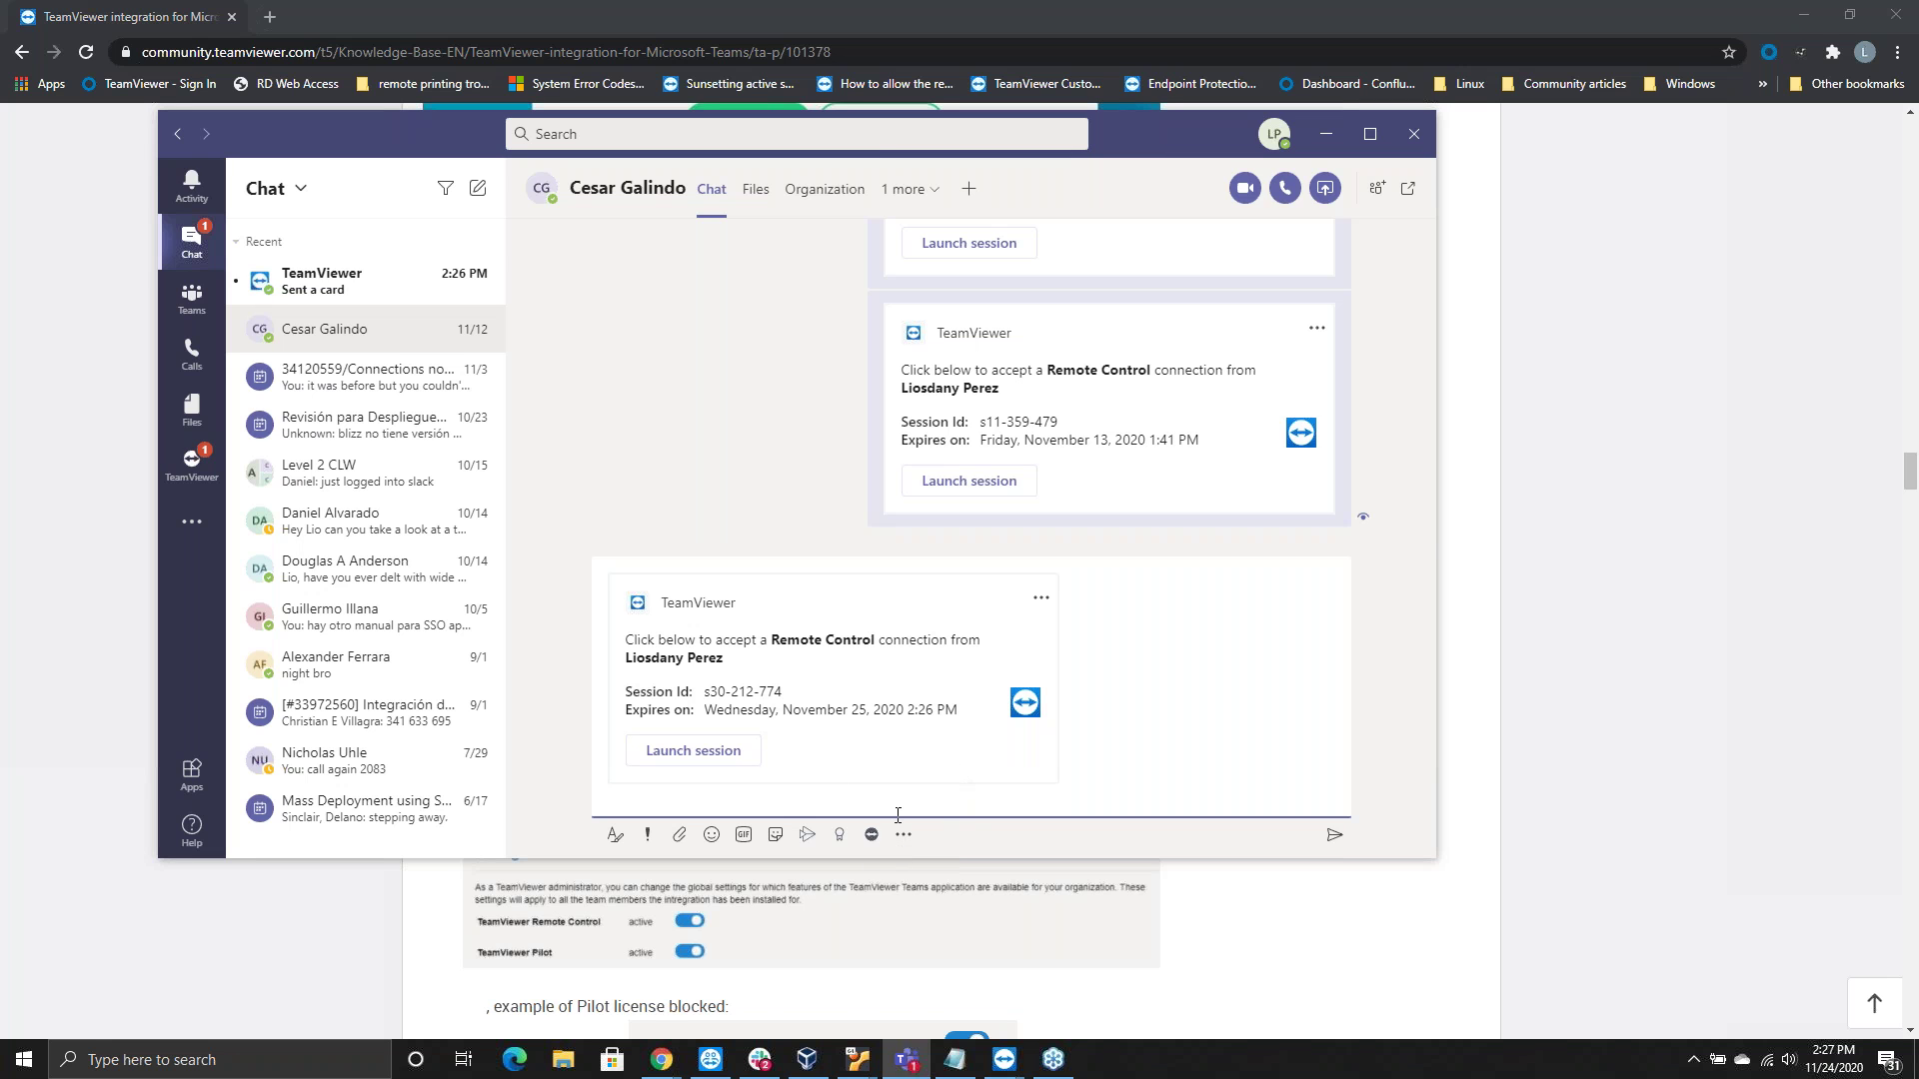
click(838, 602)
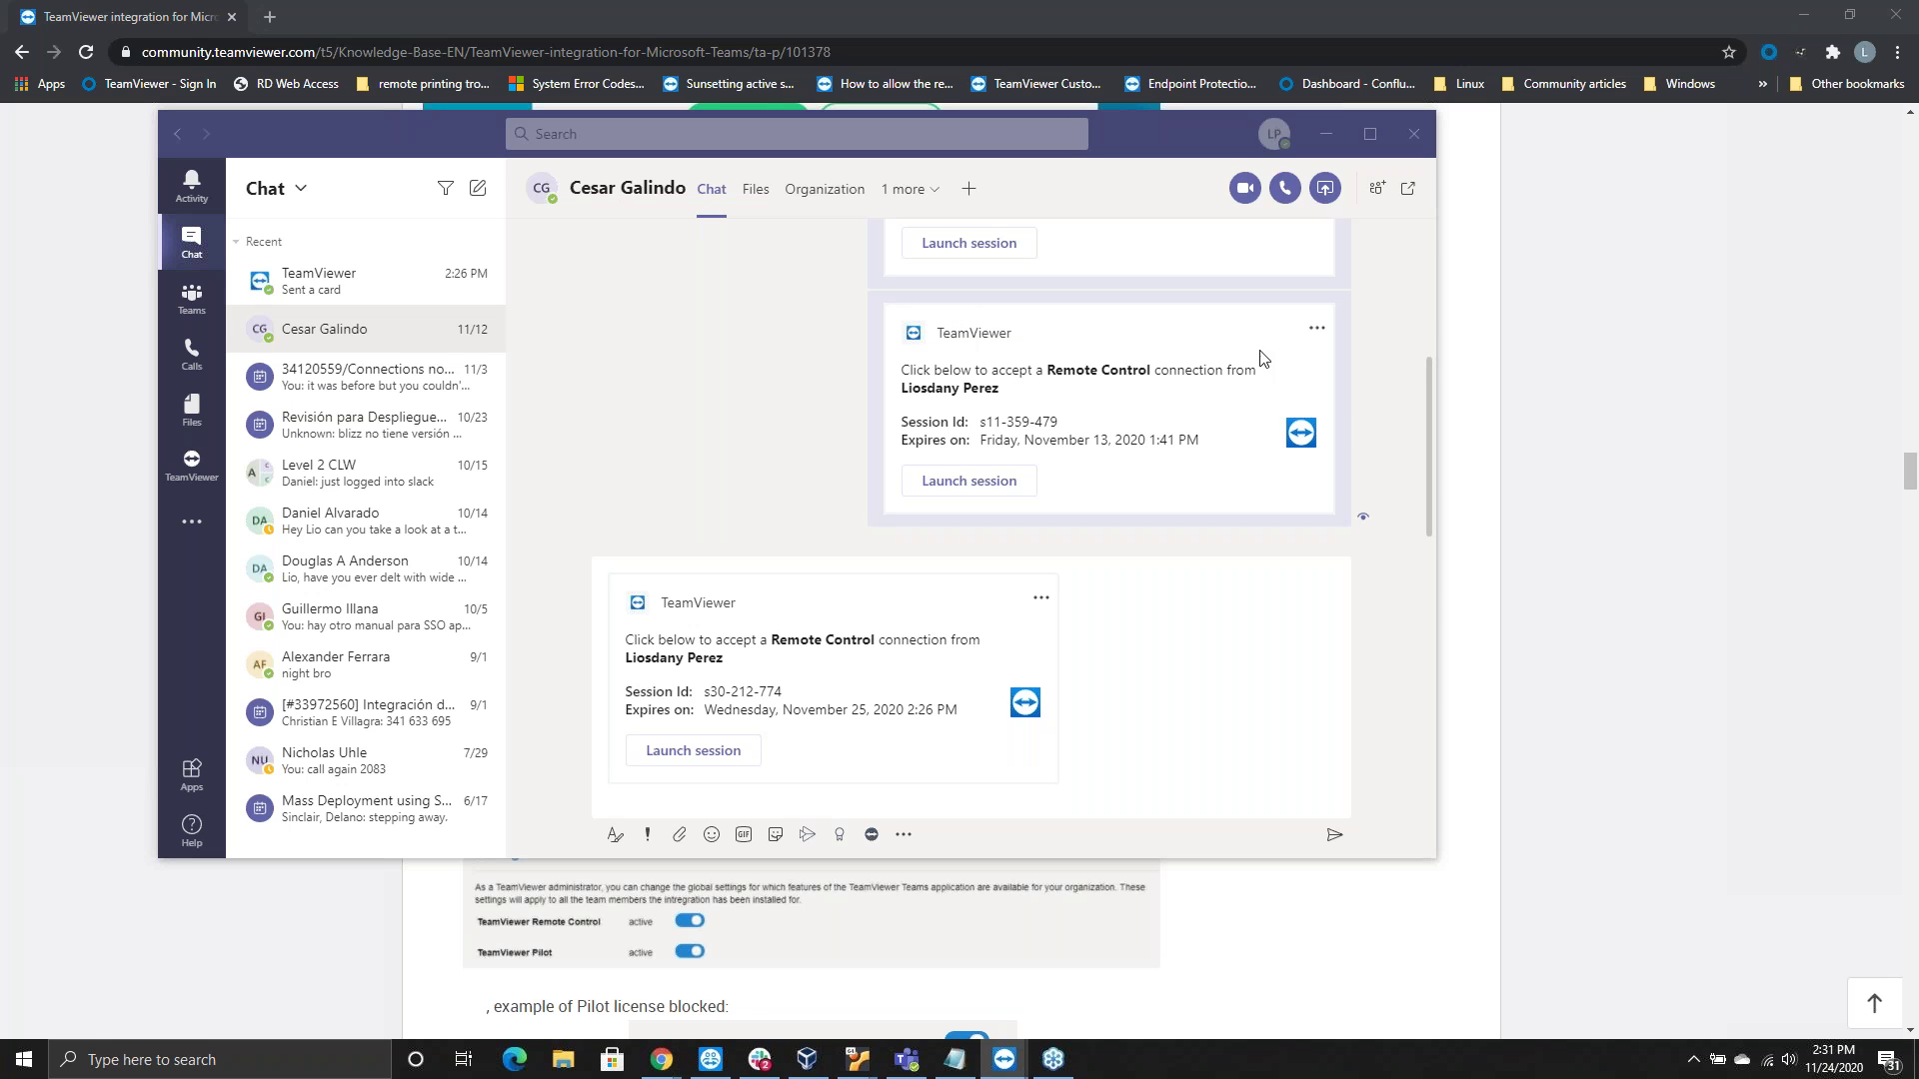
mouse_move(1090, 475)
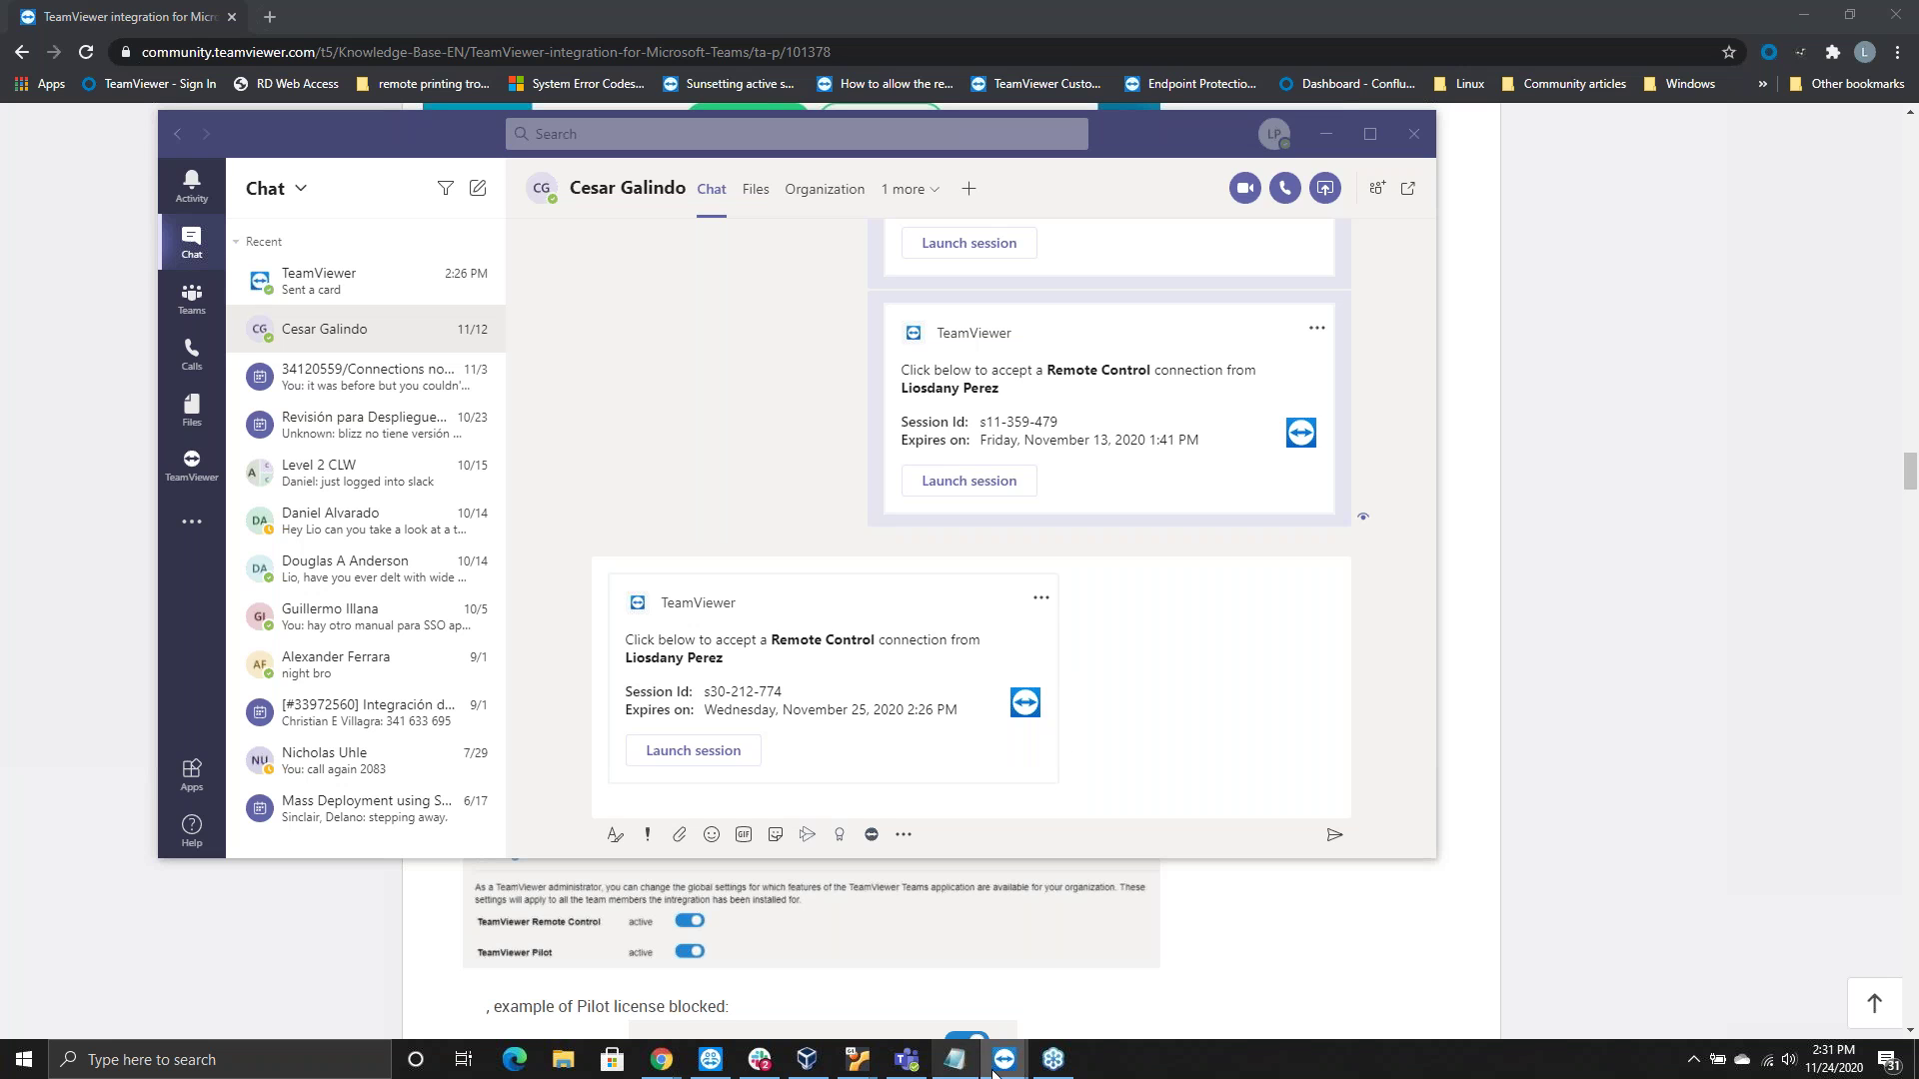
mouse_move(1005, 1059)
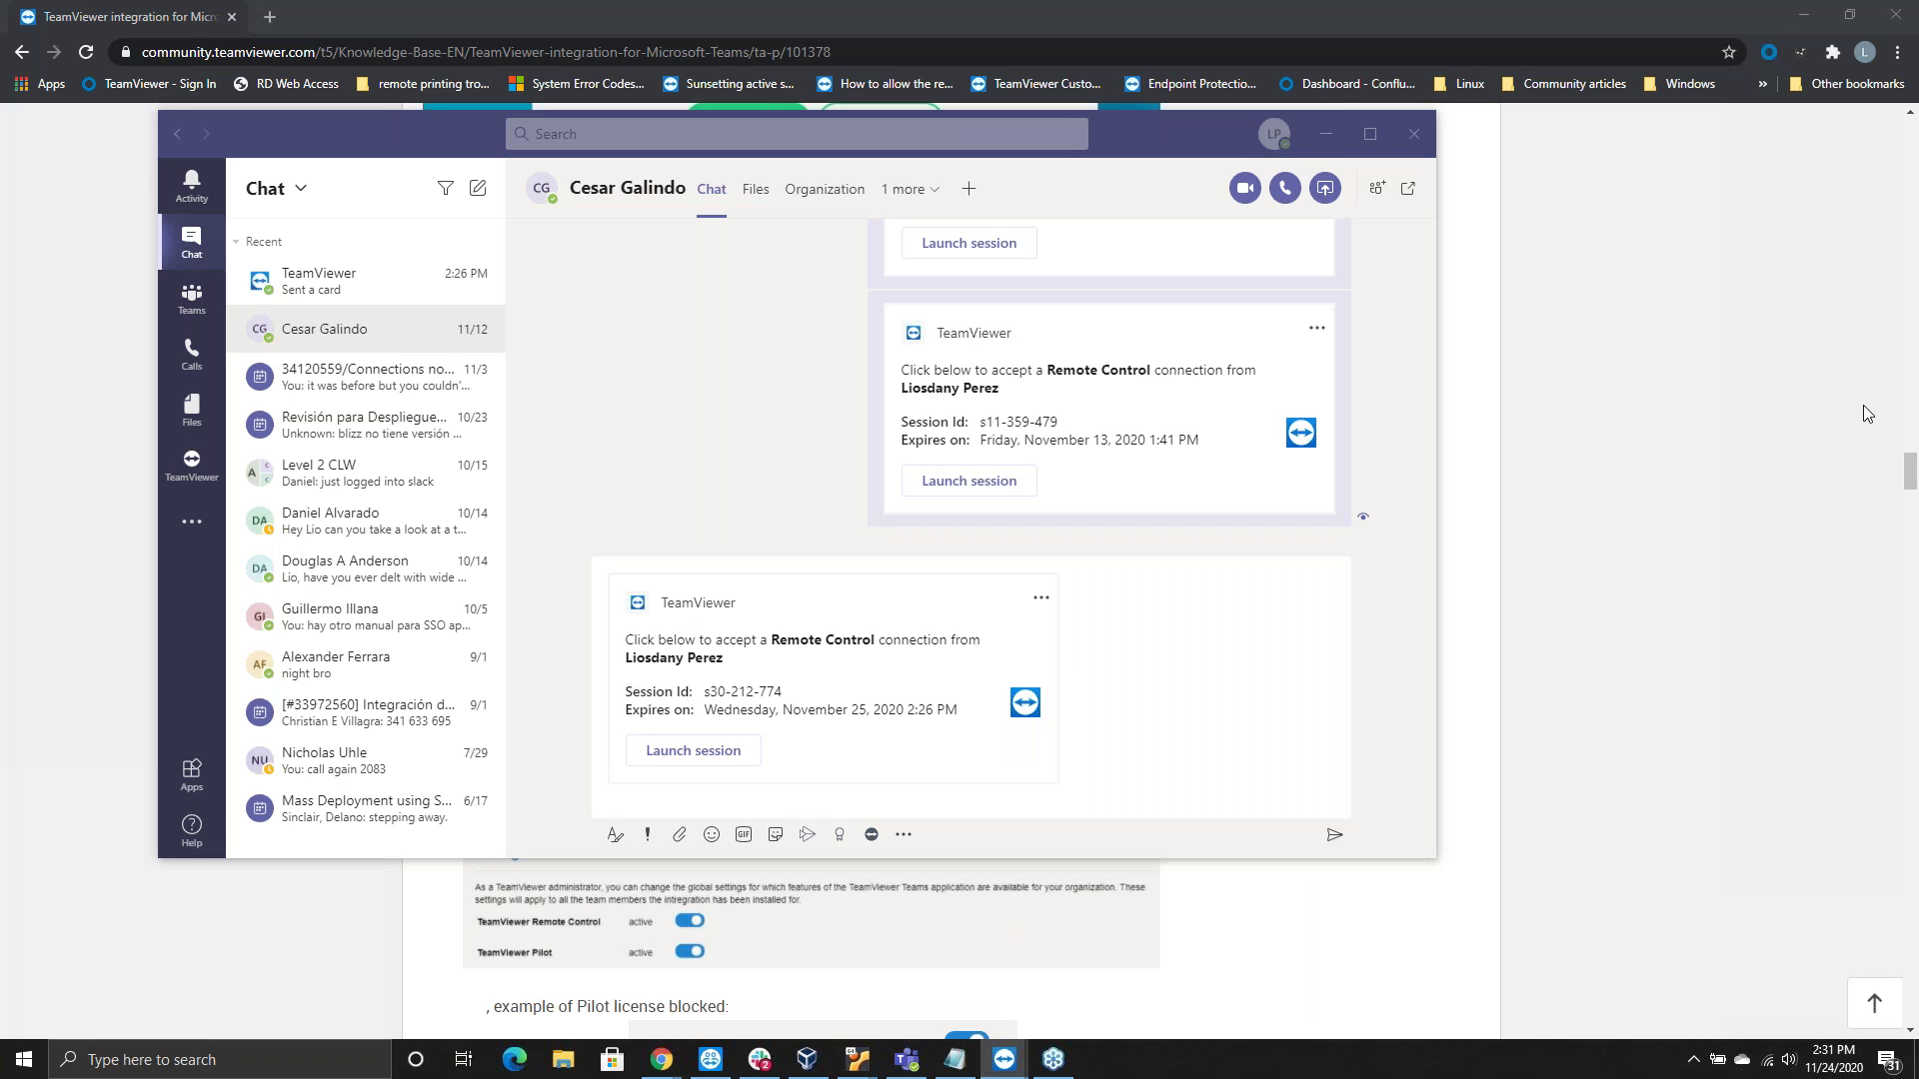
Restore the TeamViewer desktop client, look over its Connection menu, then minimize it
click(1005, 1060)
click(390, 333)
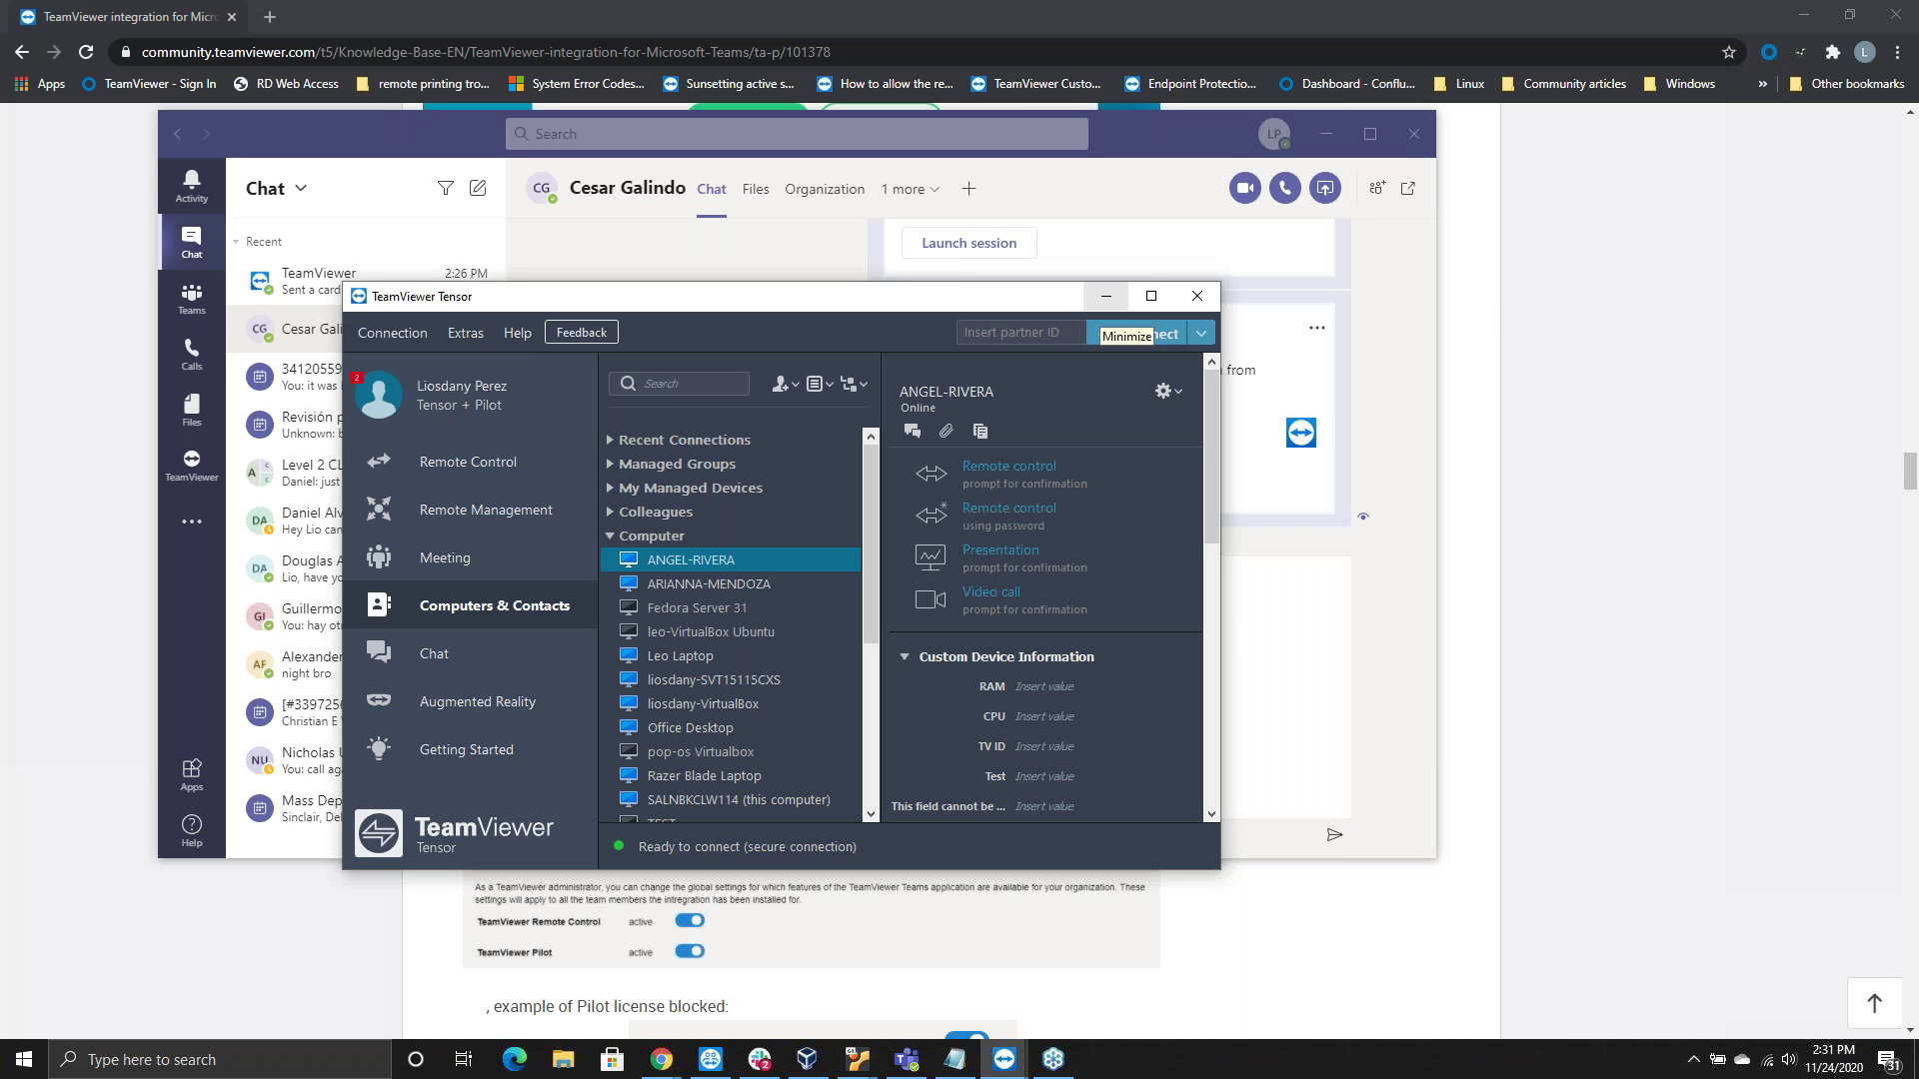
click(1103, 298)
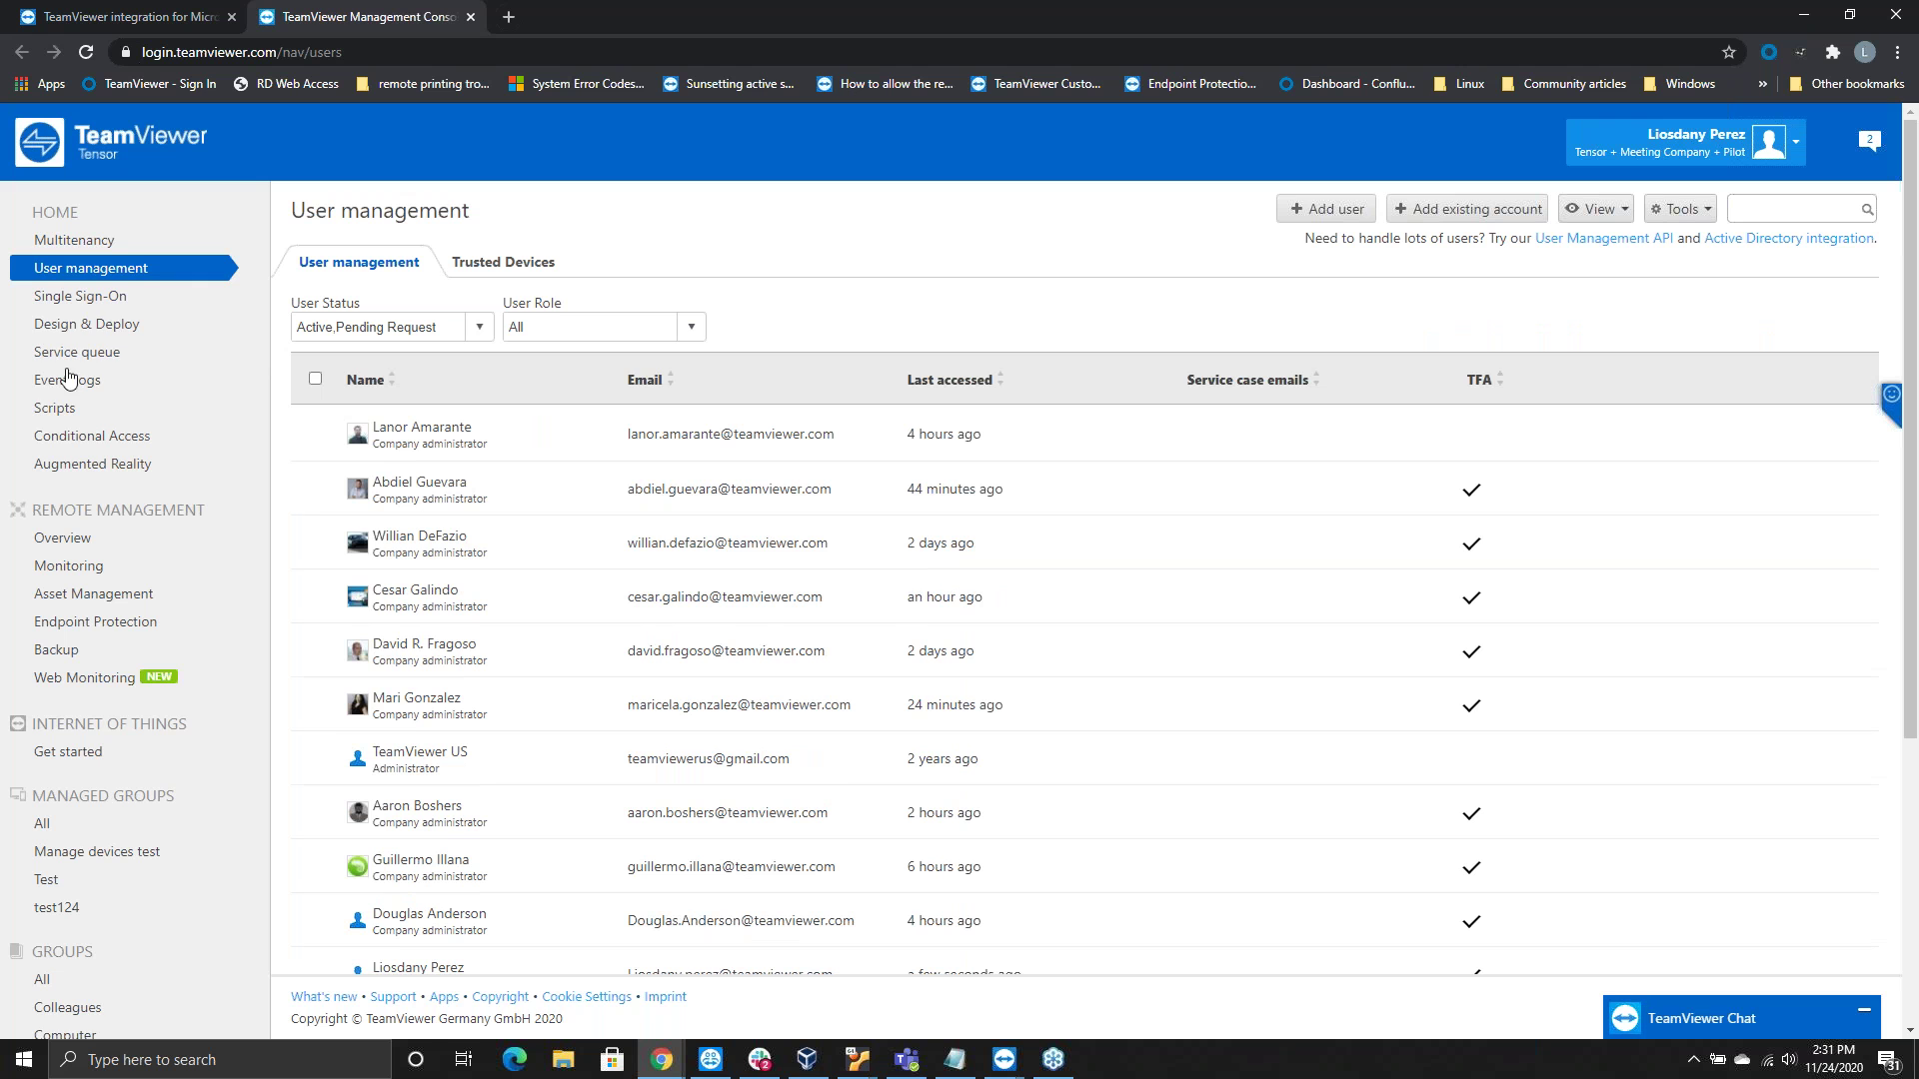
In the Service queue, check the newest session's code and Microsoft Teams RC group against the Teams card
click(67, 362)
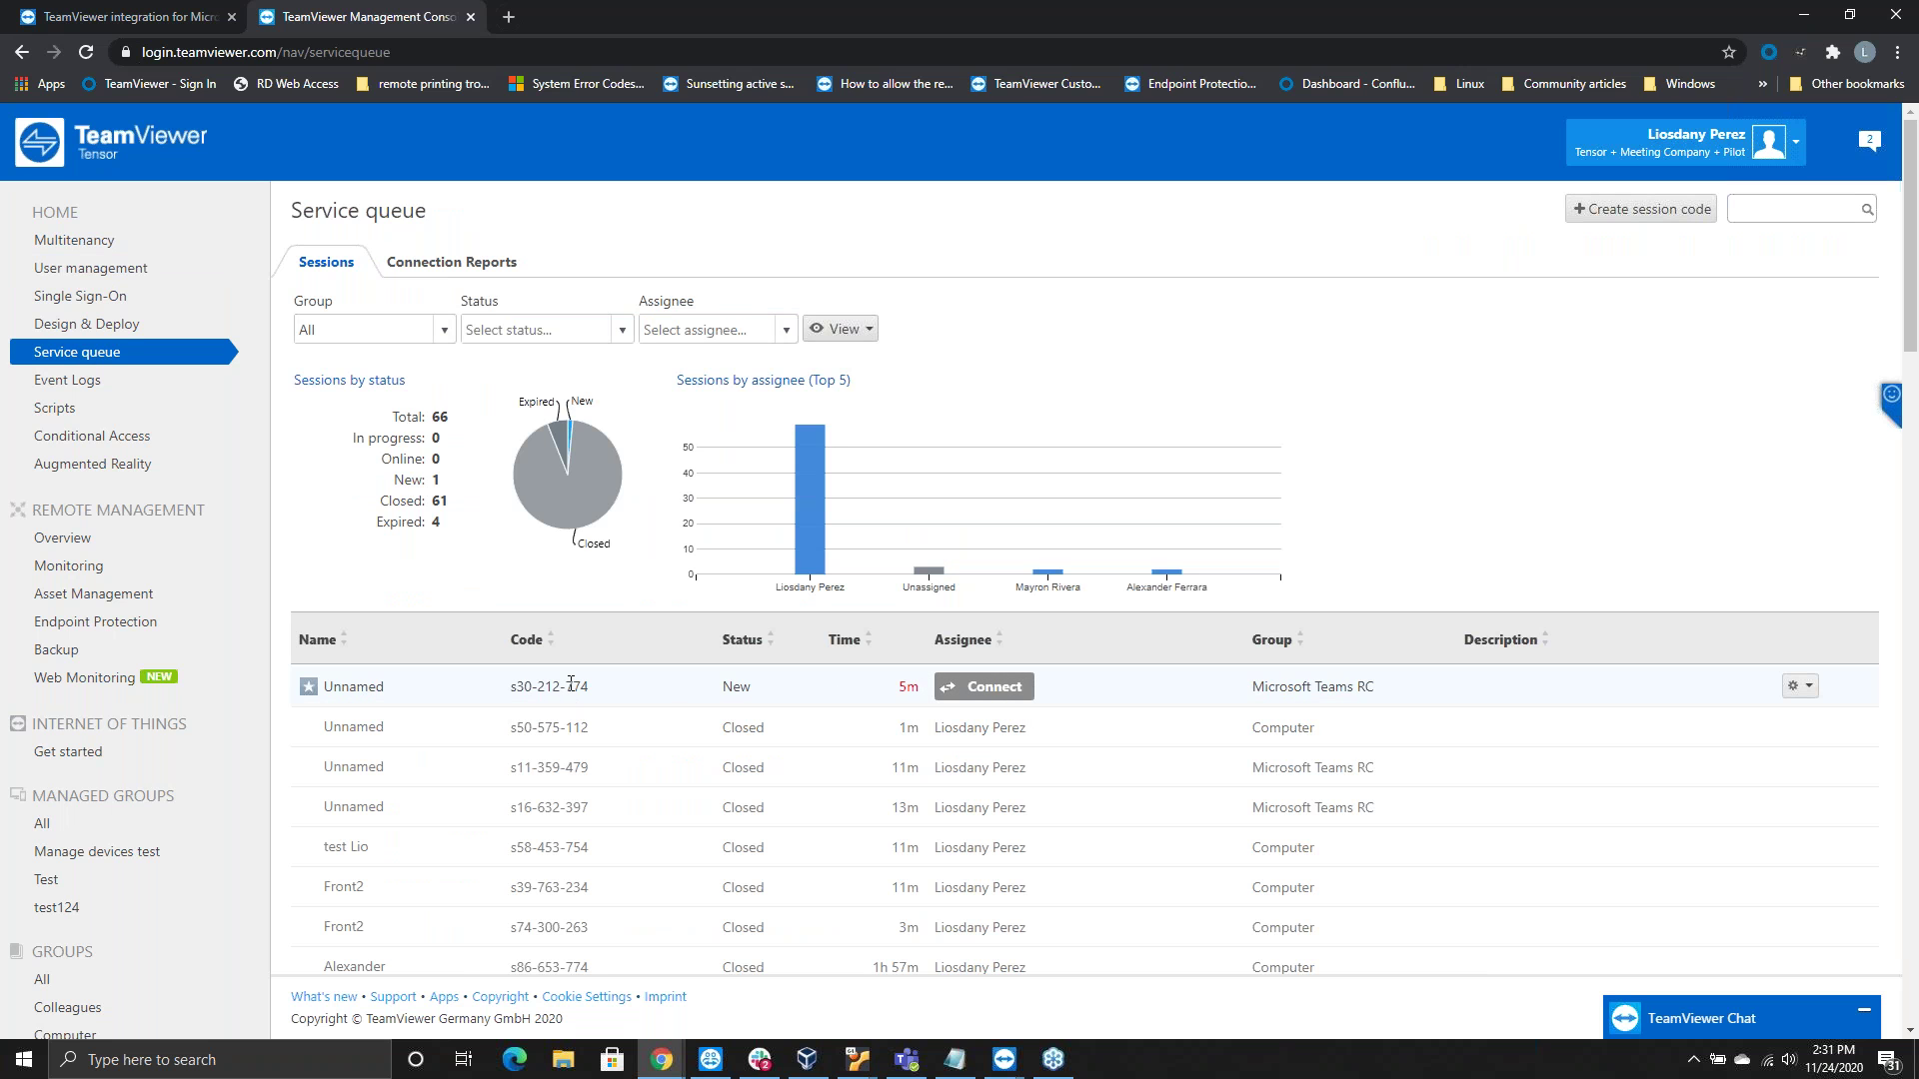
drag(596, 689, 492, 690)
click(907, 1059)
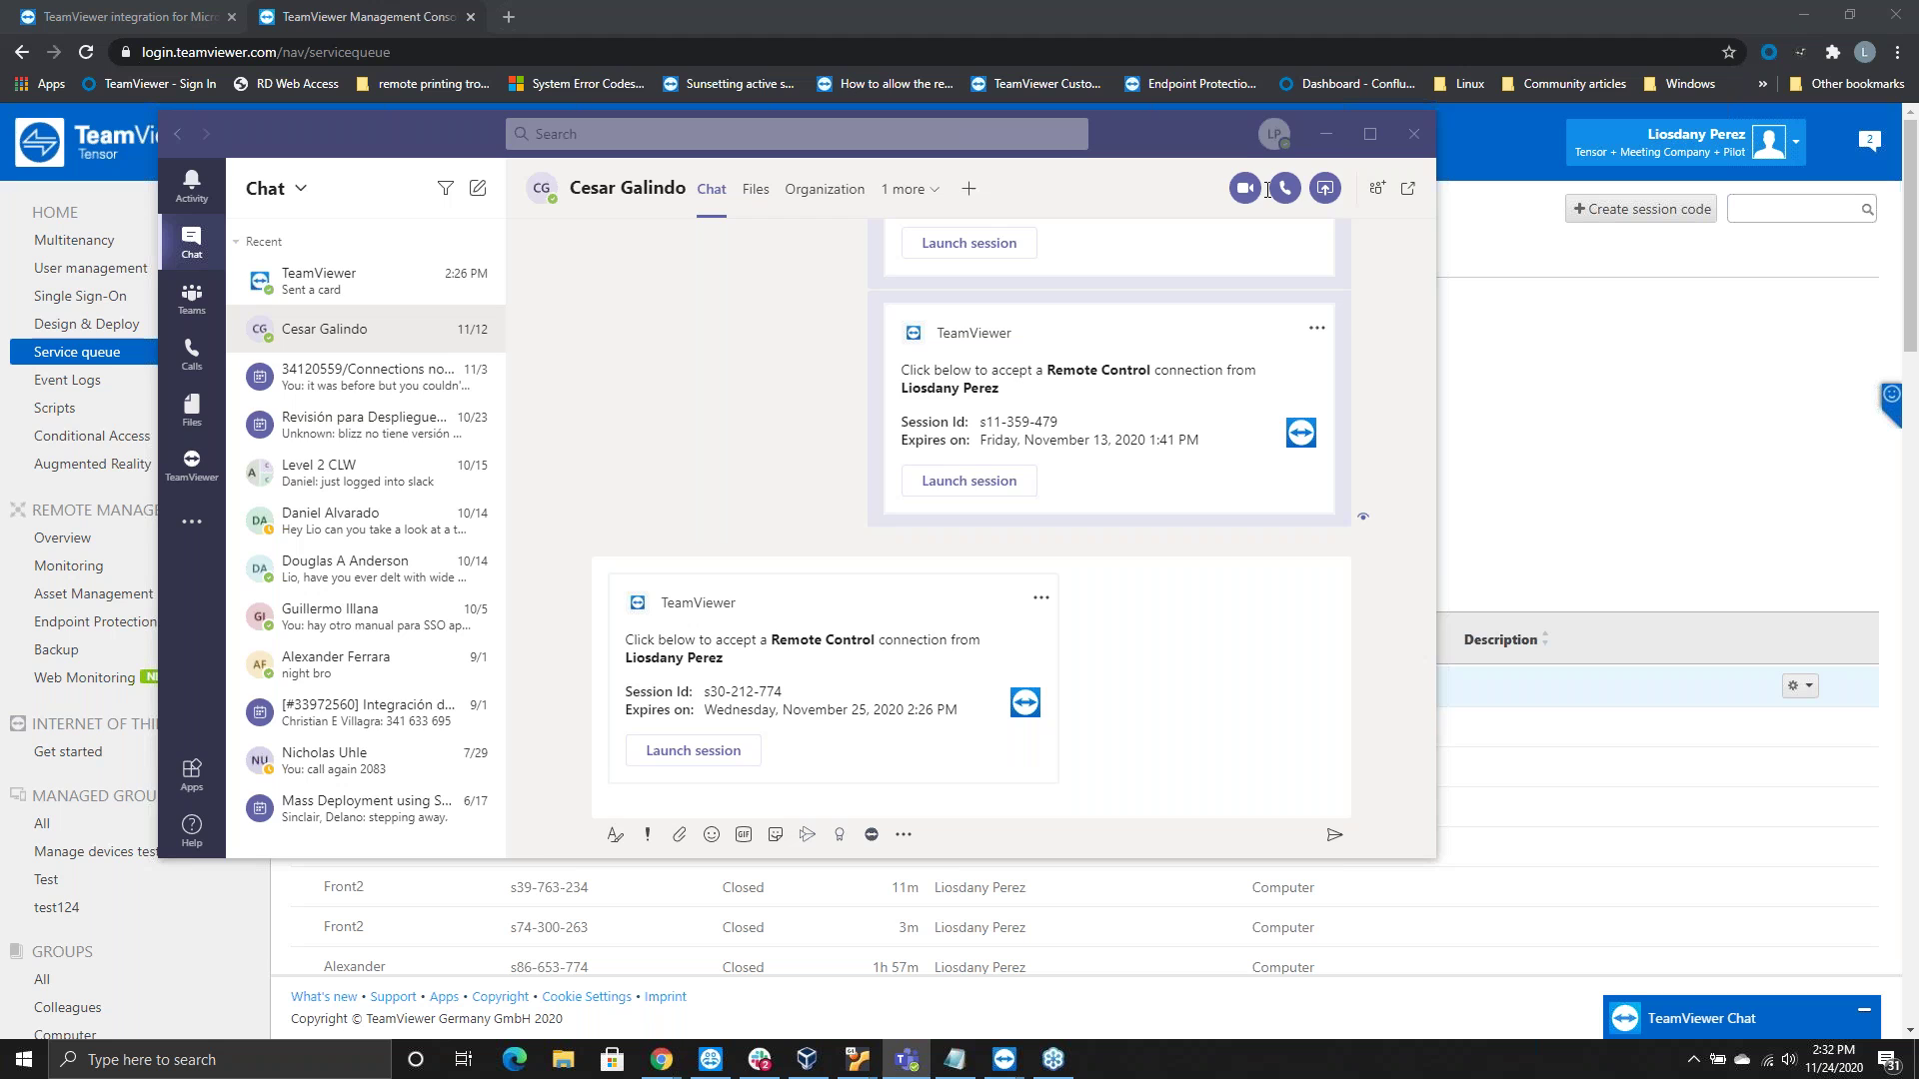
click(1326, 134)
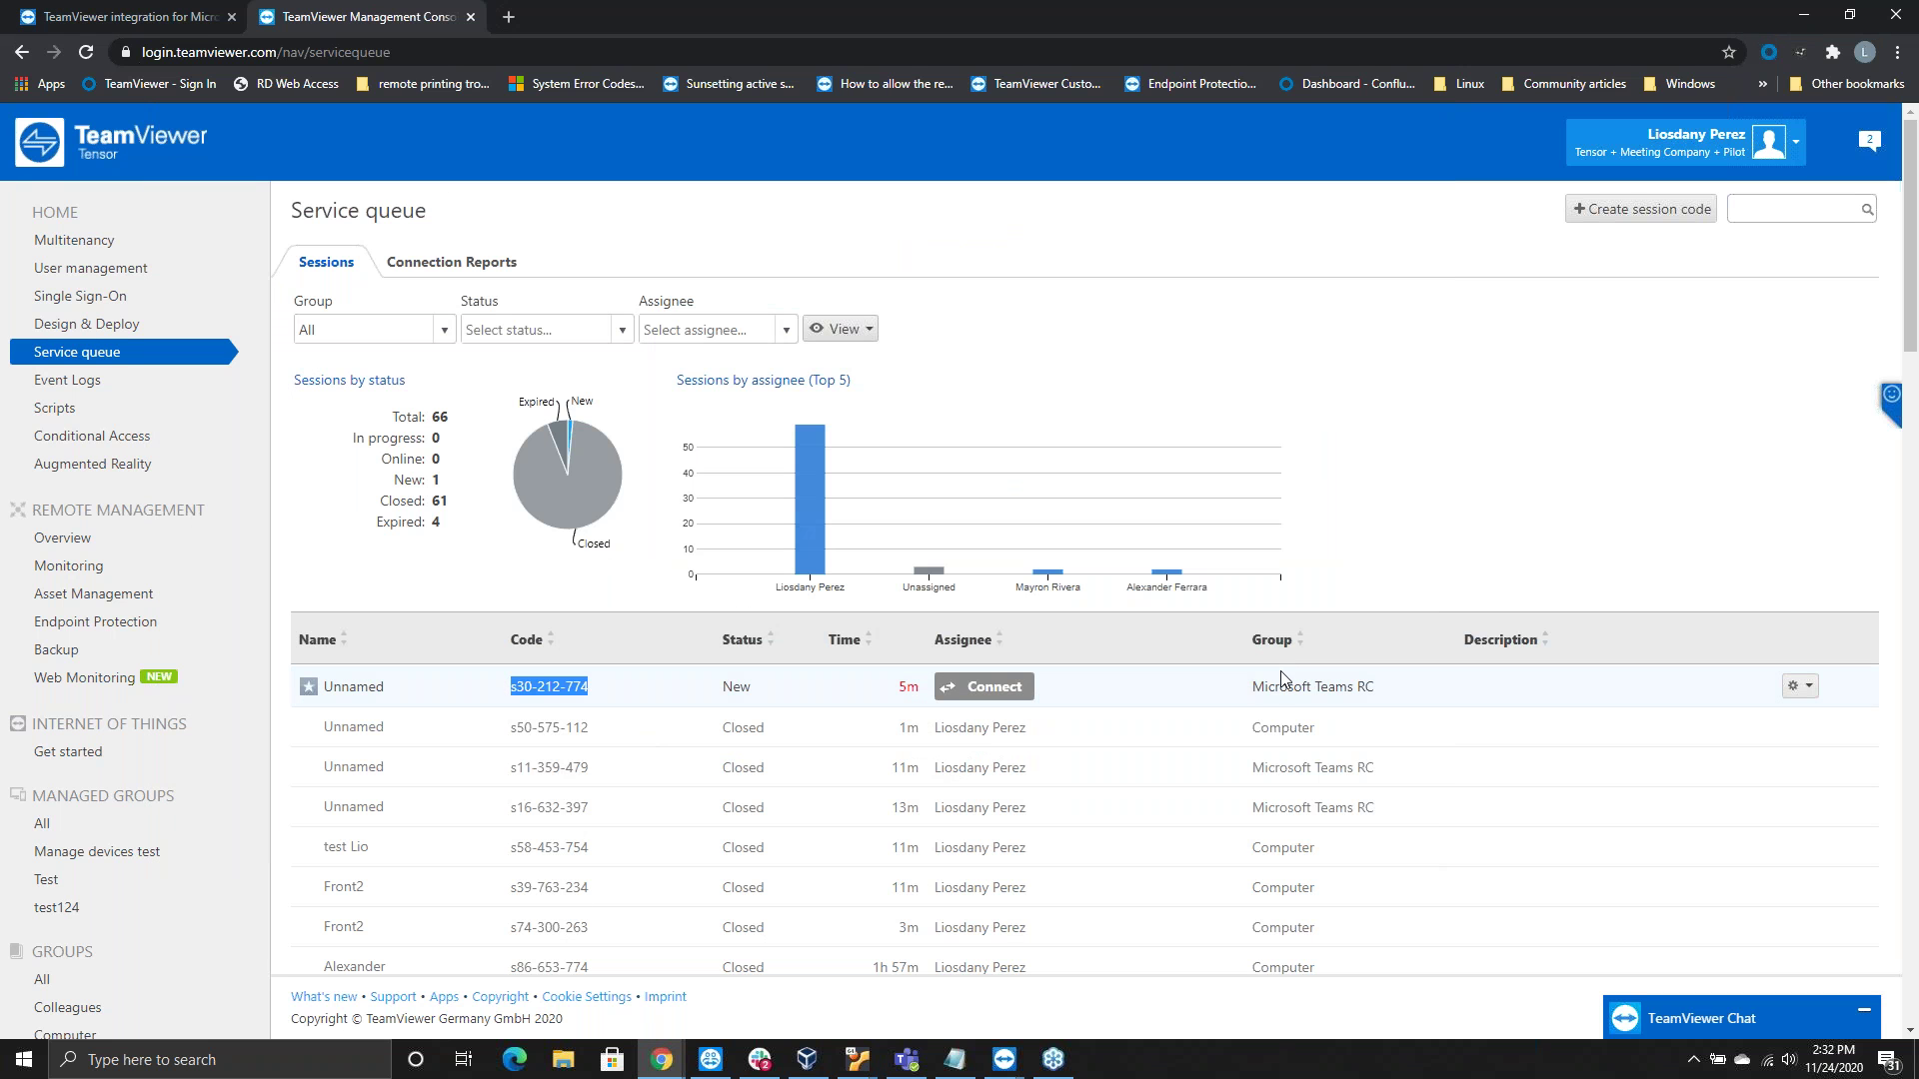
drag(1249, 687, 1375, 688)
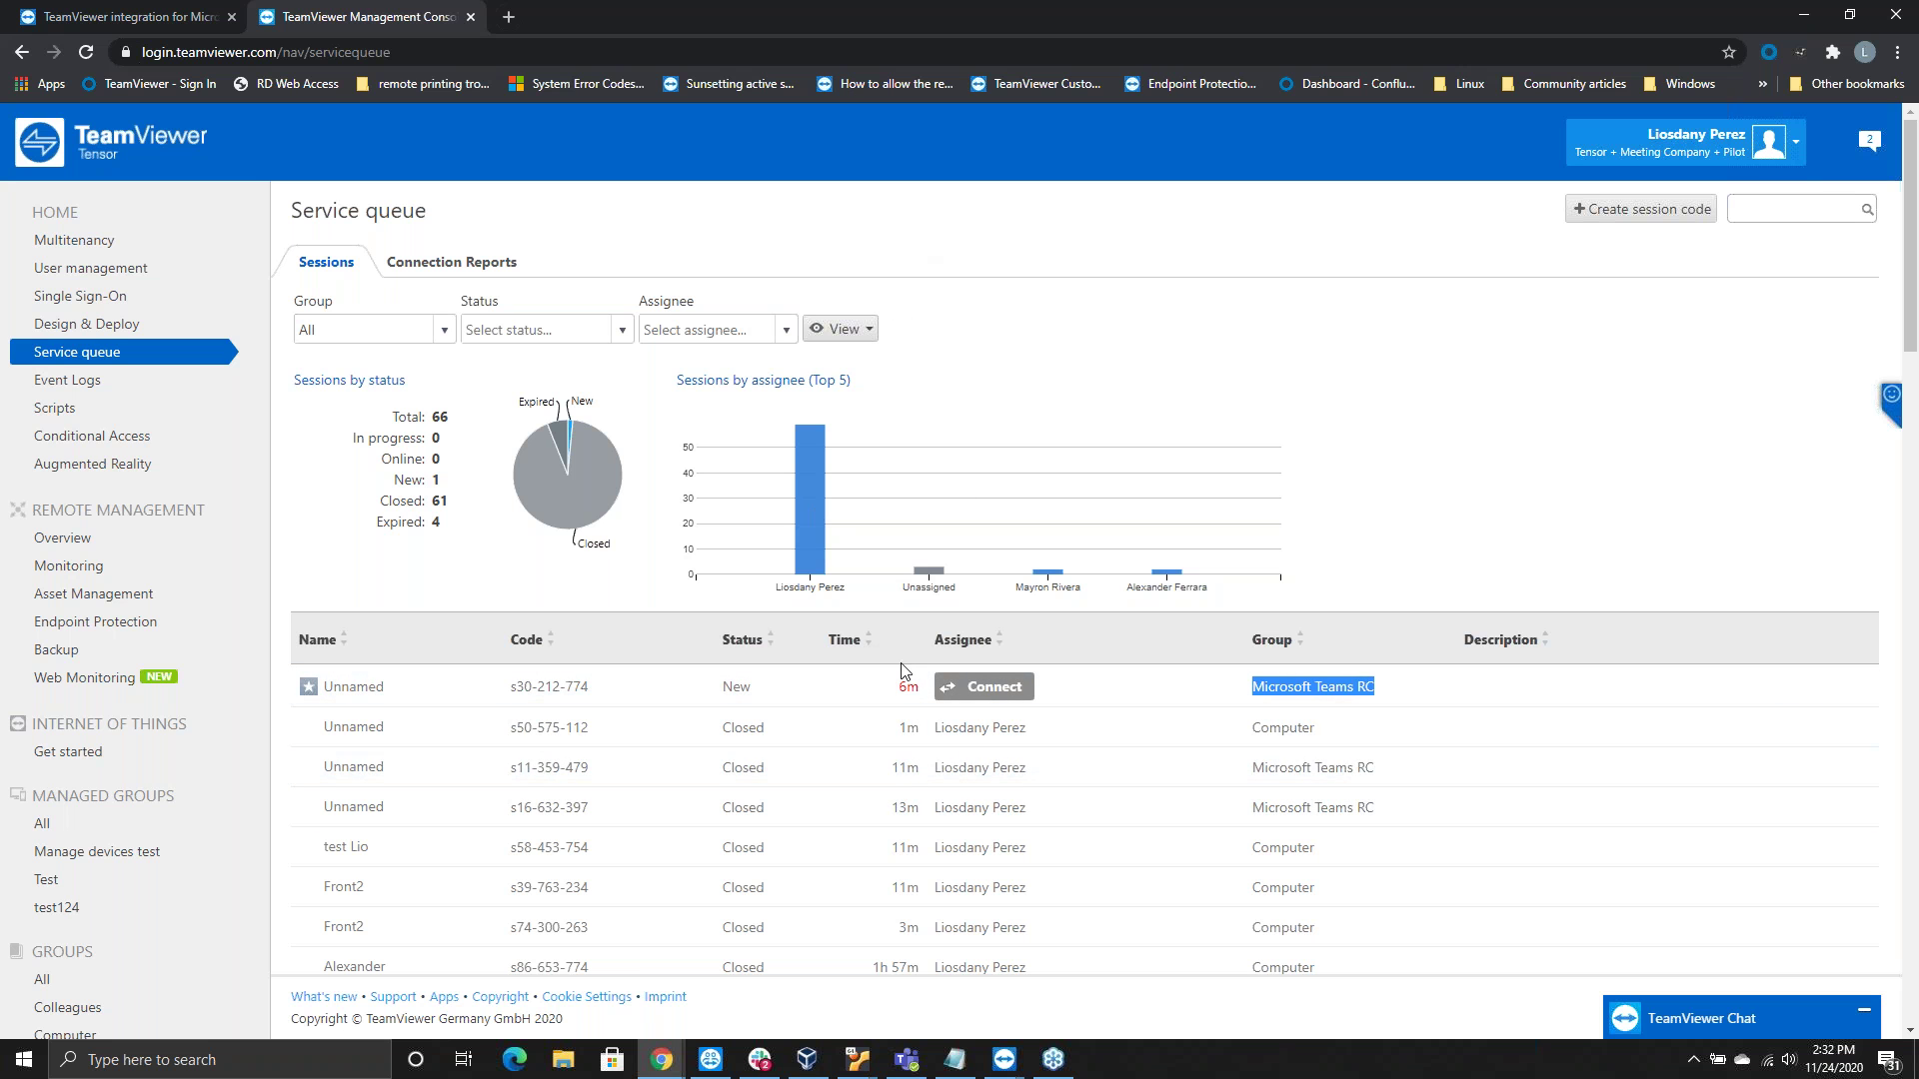
click(905, 1063)
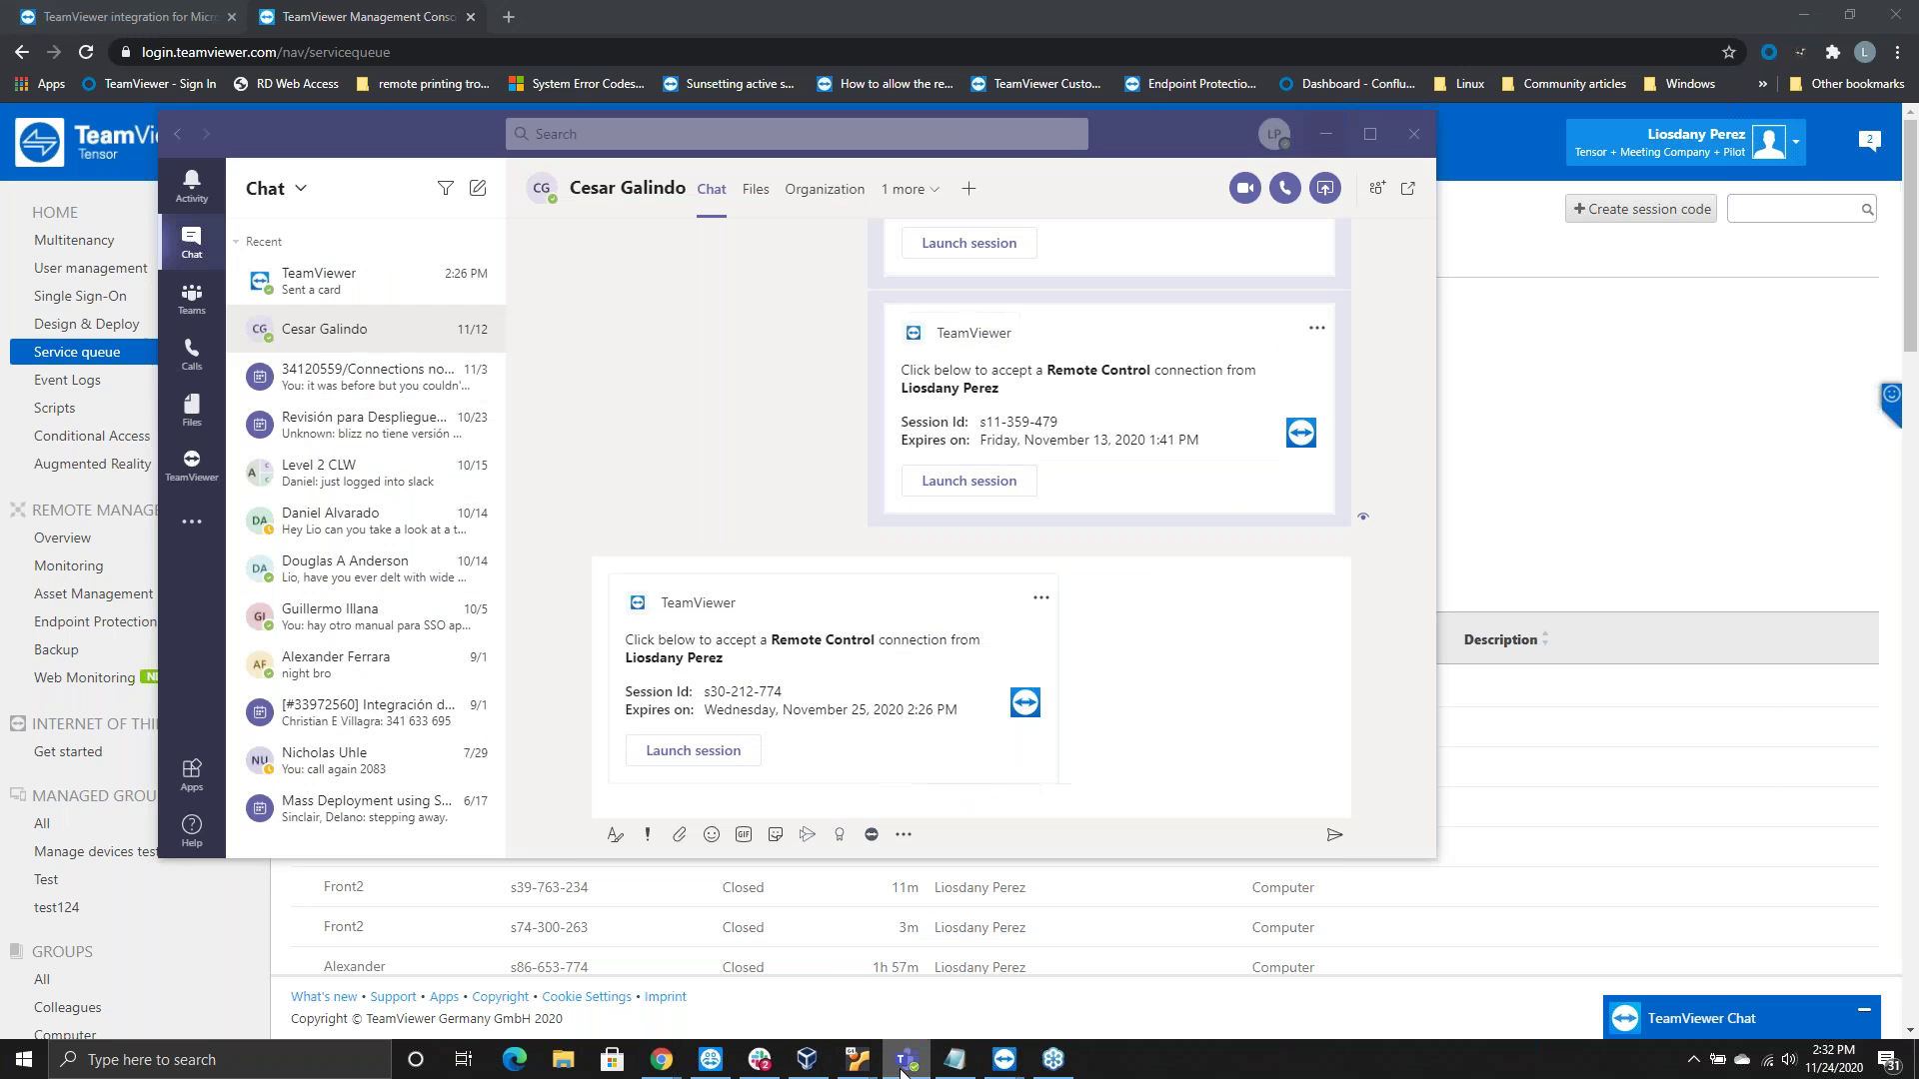
click(191, 468)
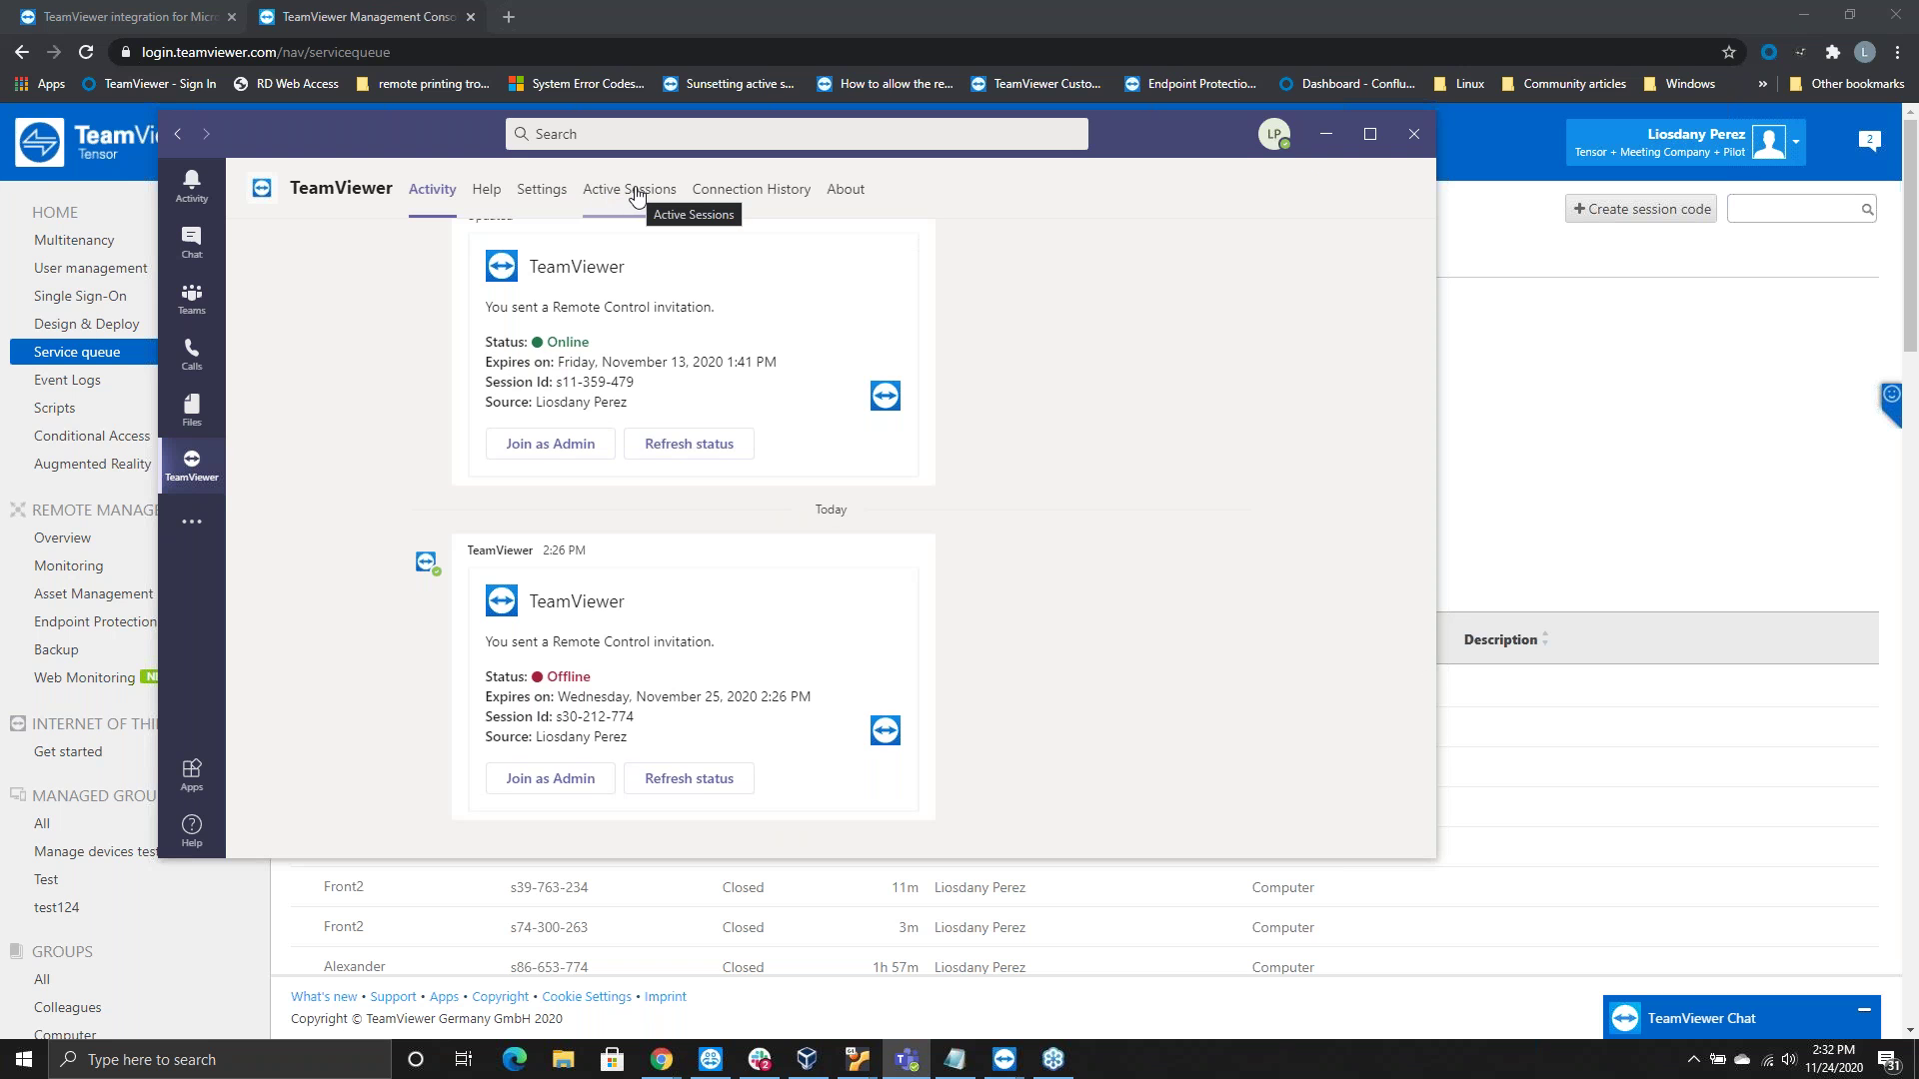
click(635, 192)
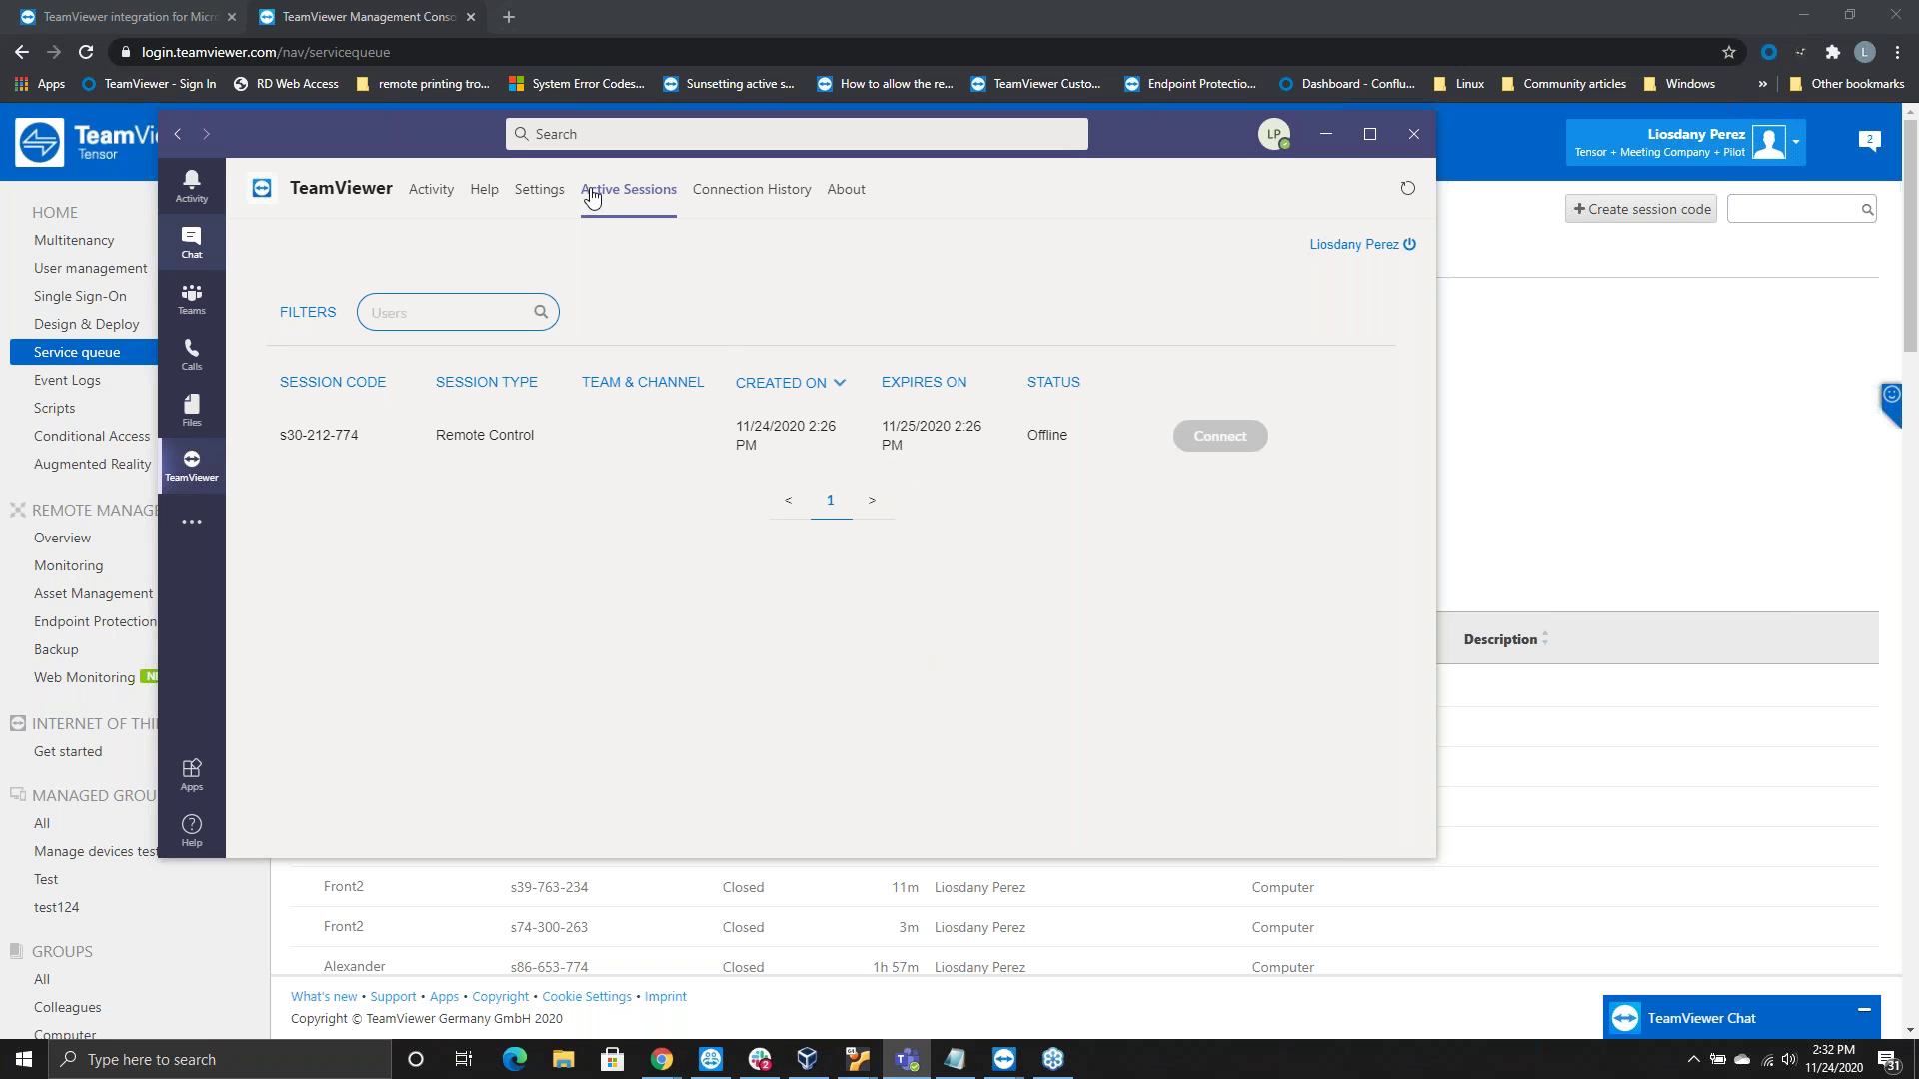
click(1232, 439)
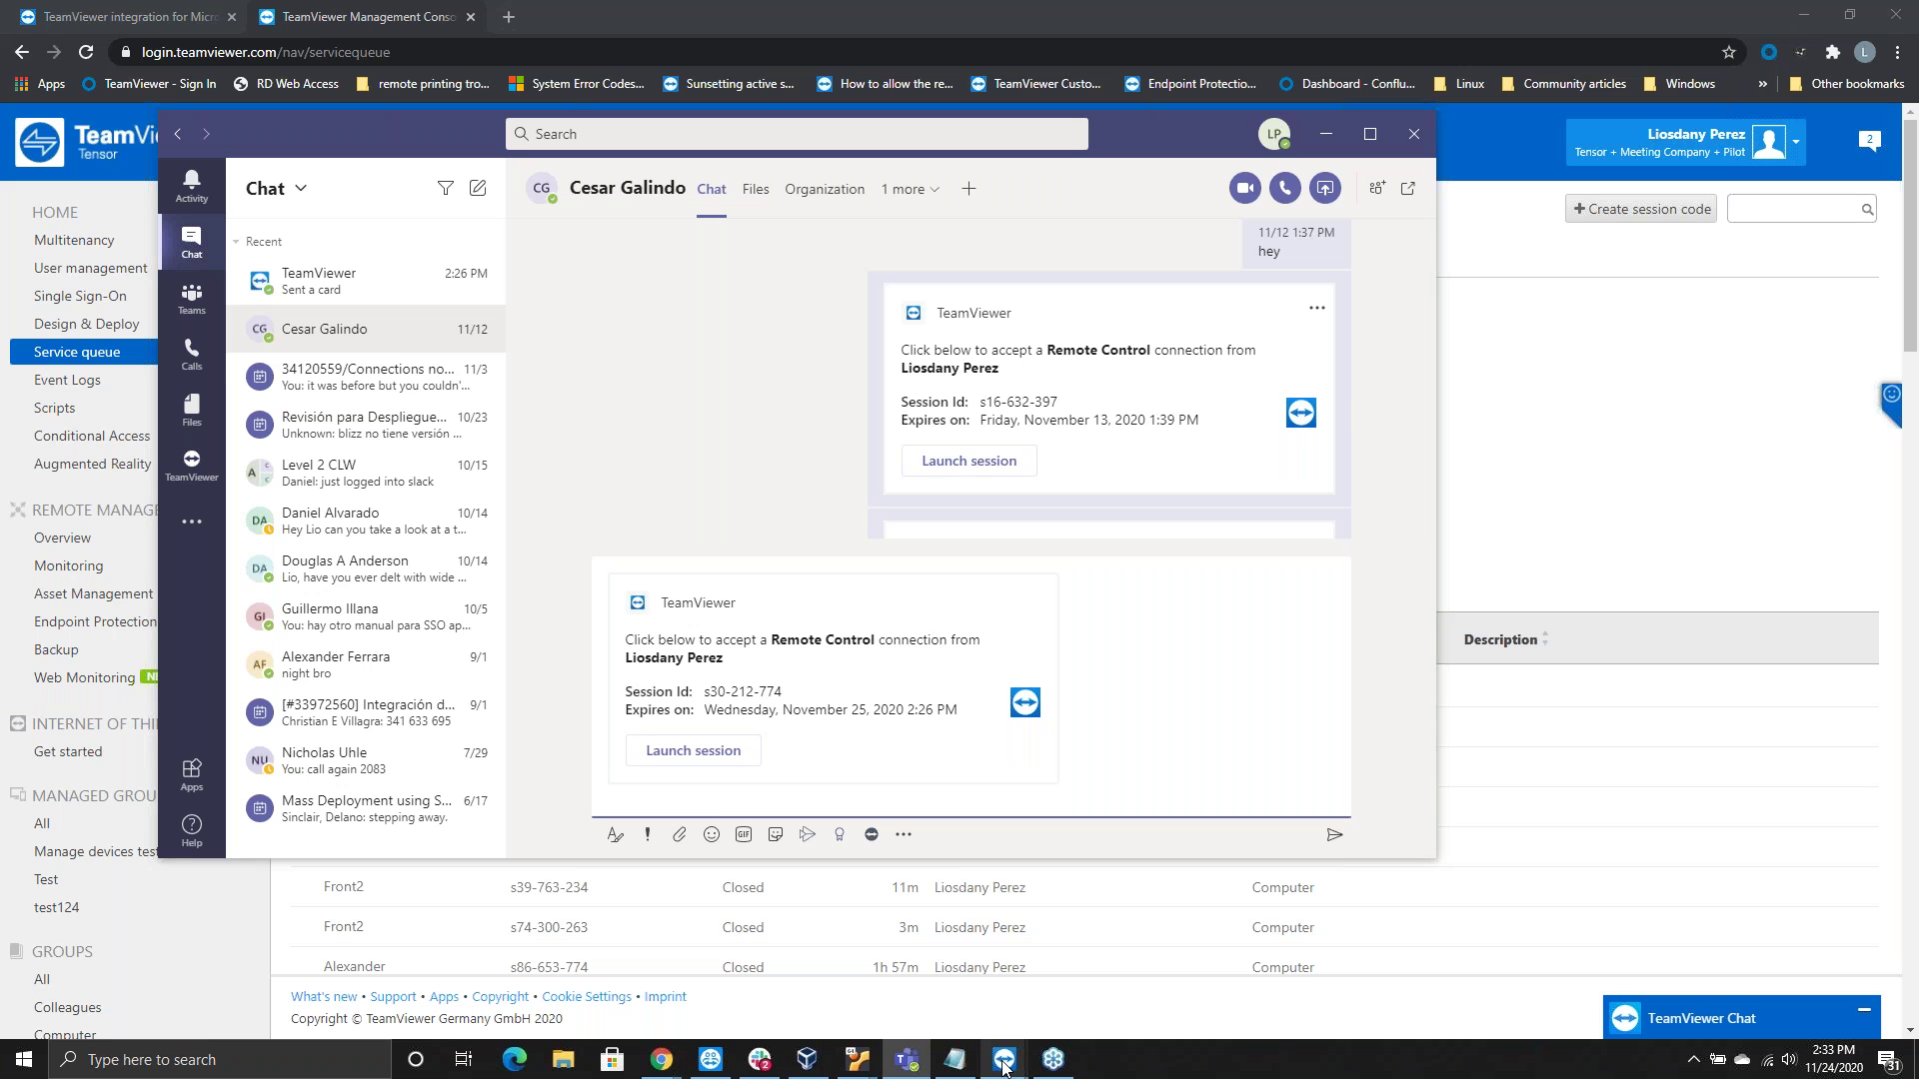
mouse_move(1005, 1065)
click(805, 970)
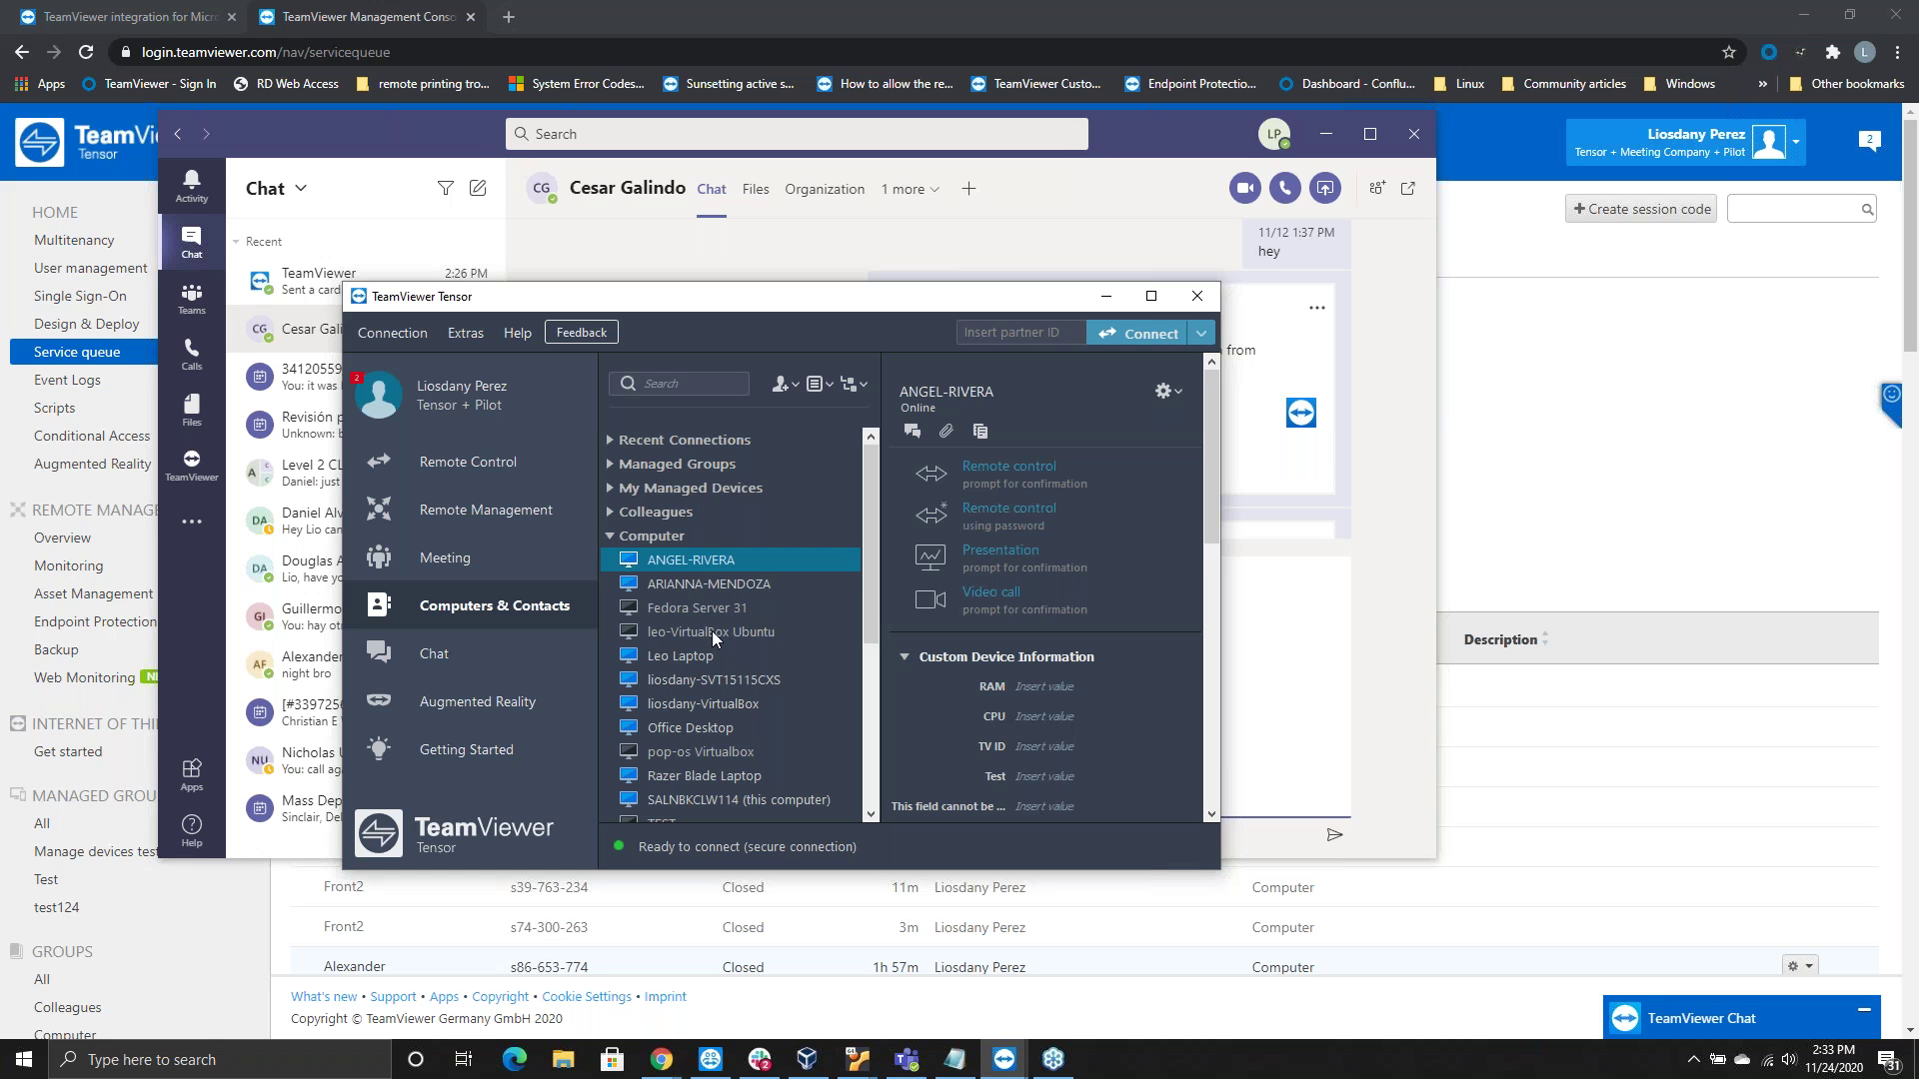
scroll(674, 661, down, 4)
scroll(669, 688, up, 4)
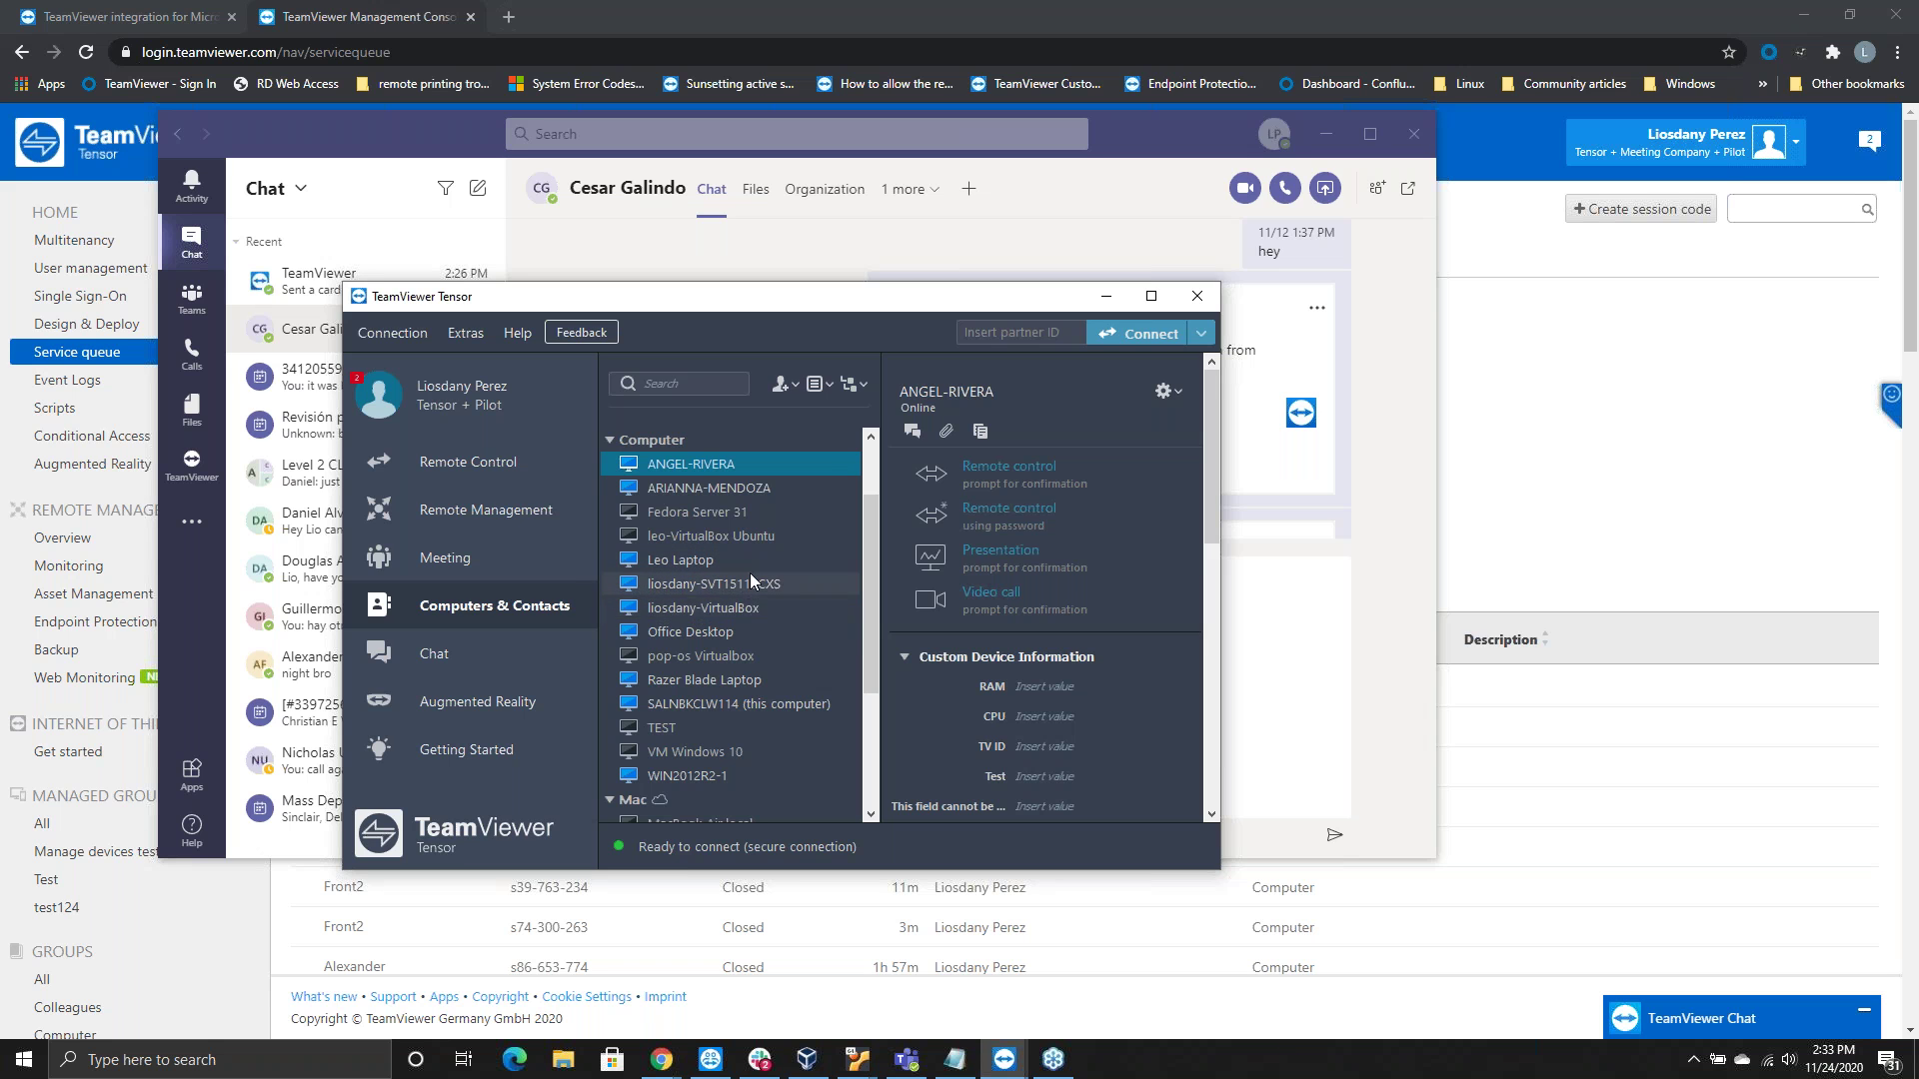
click(1105, 297)
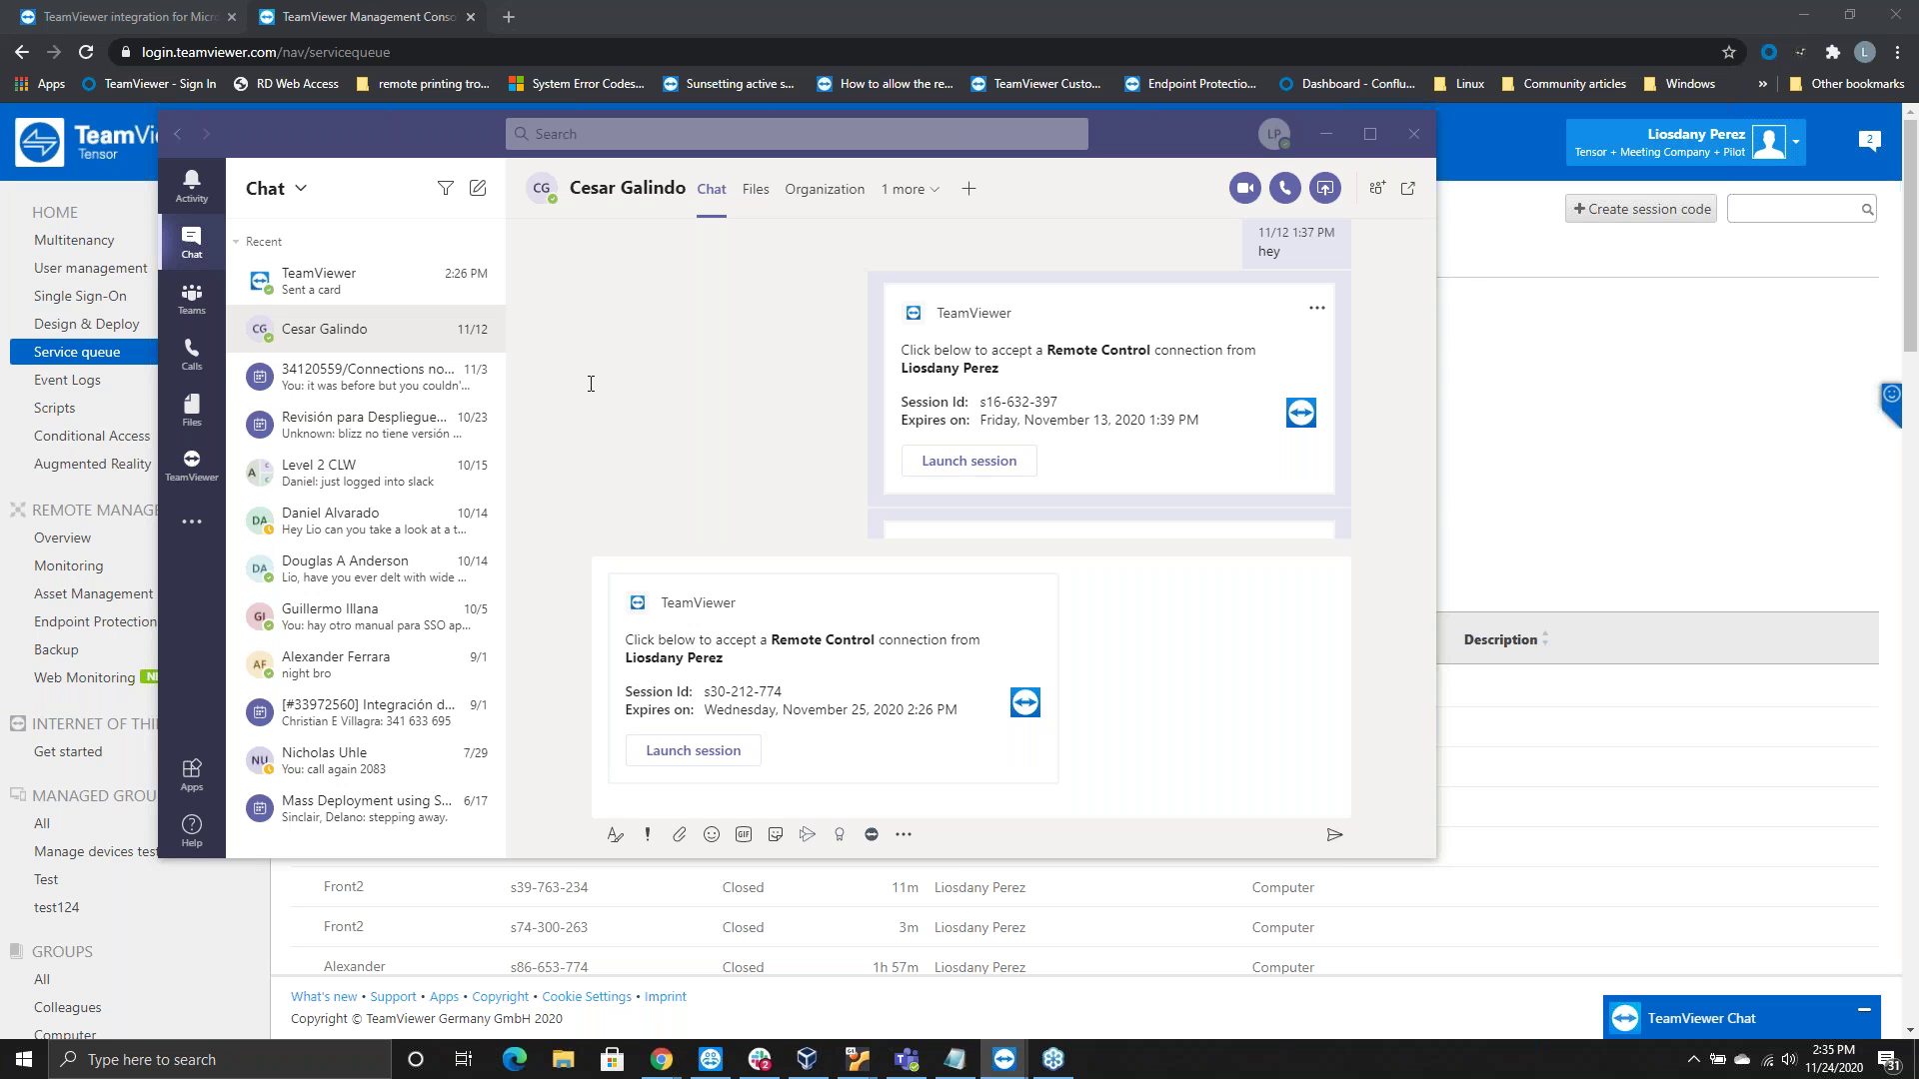
Open Settings for the TeamViewer tab in Teams Integration > General, showing device groups like Colleagues
click(193, 300)
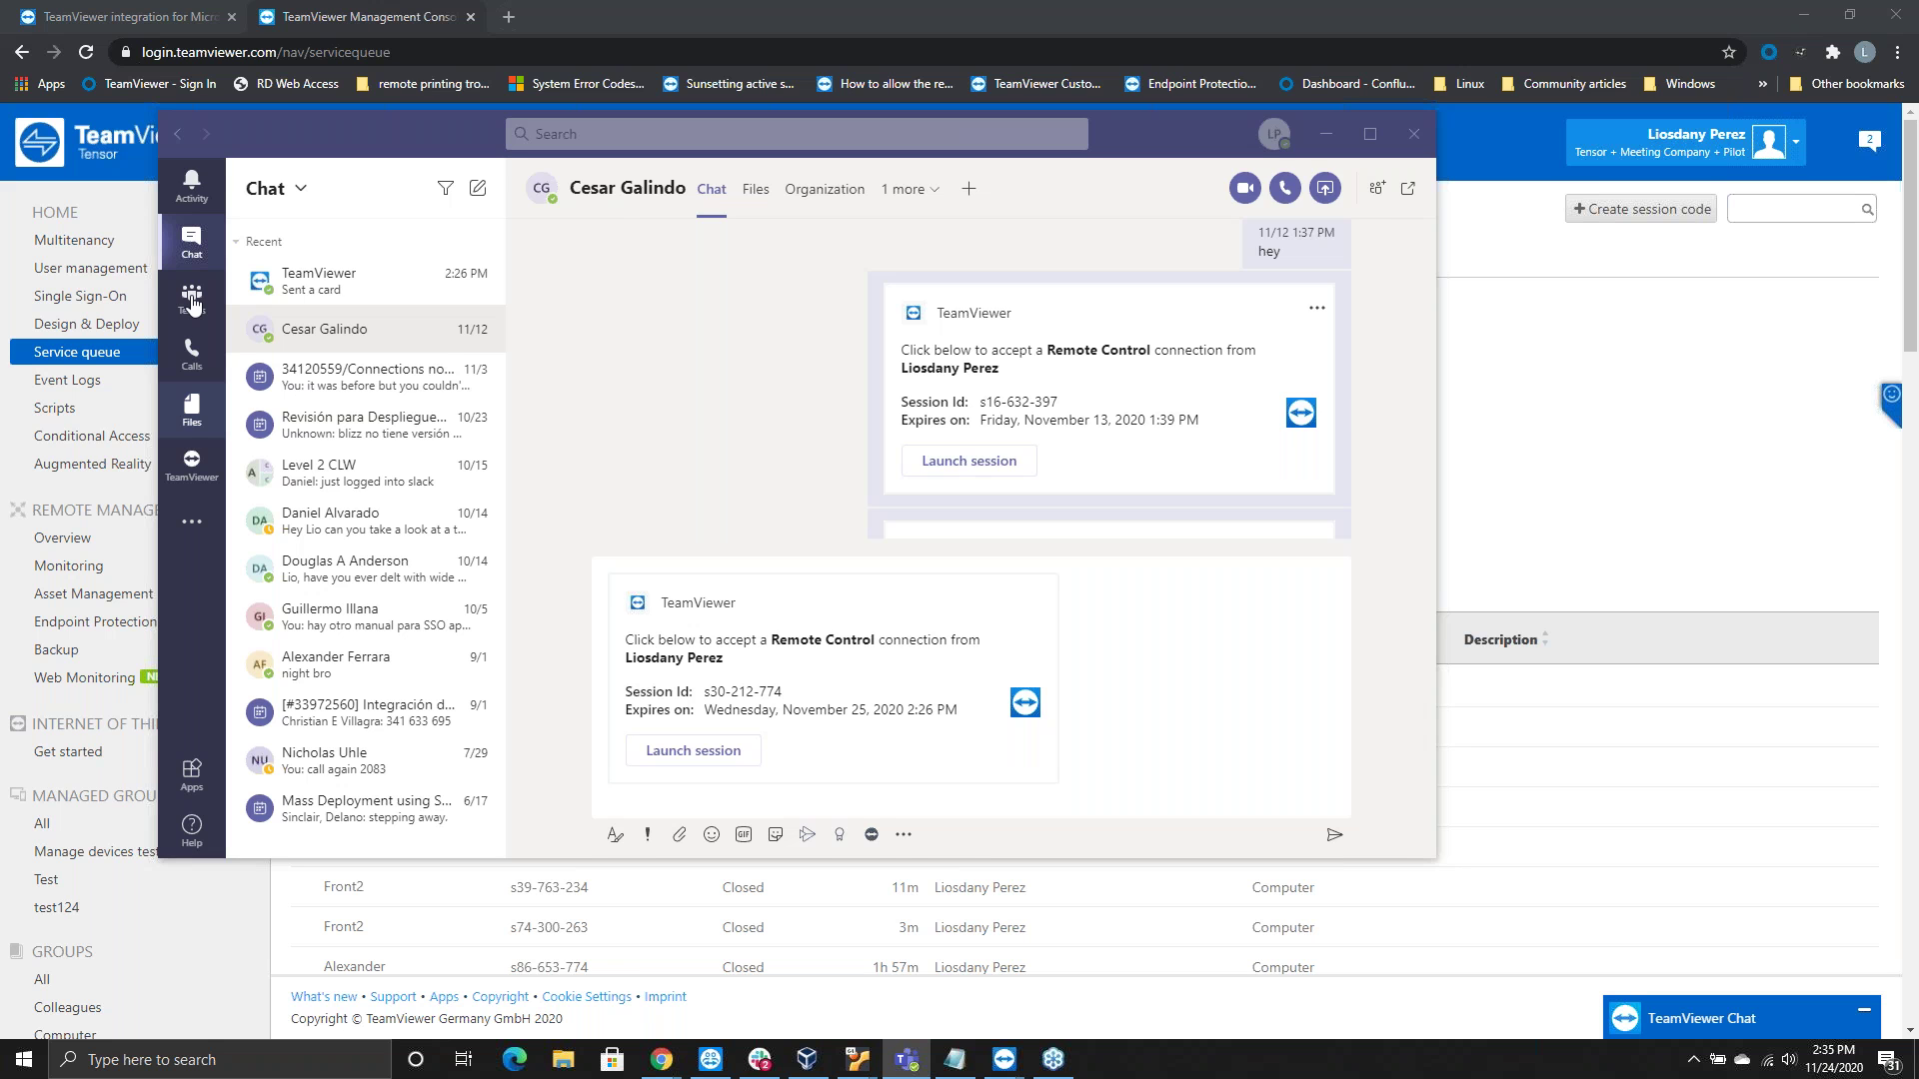
click(193, 300)
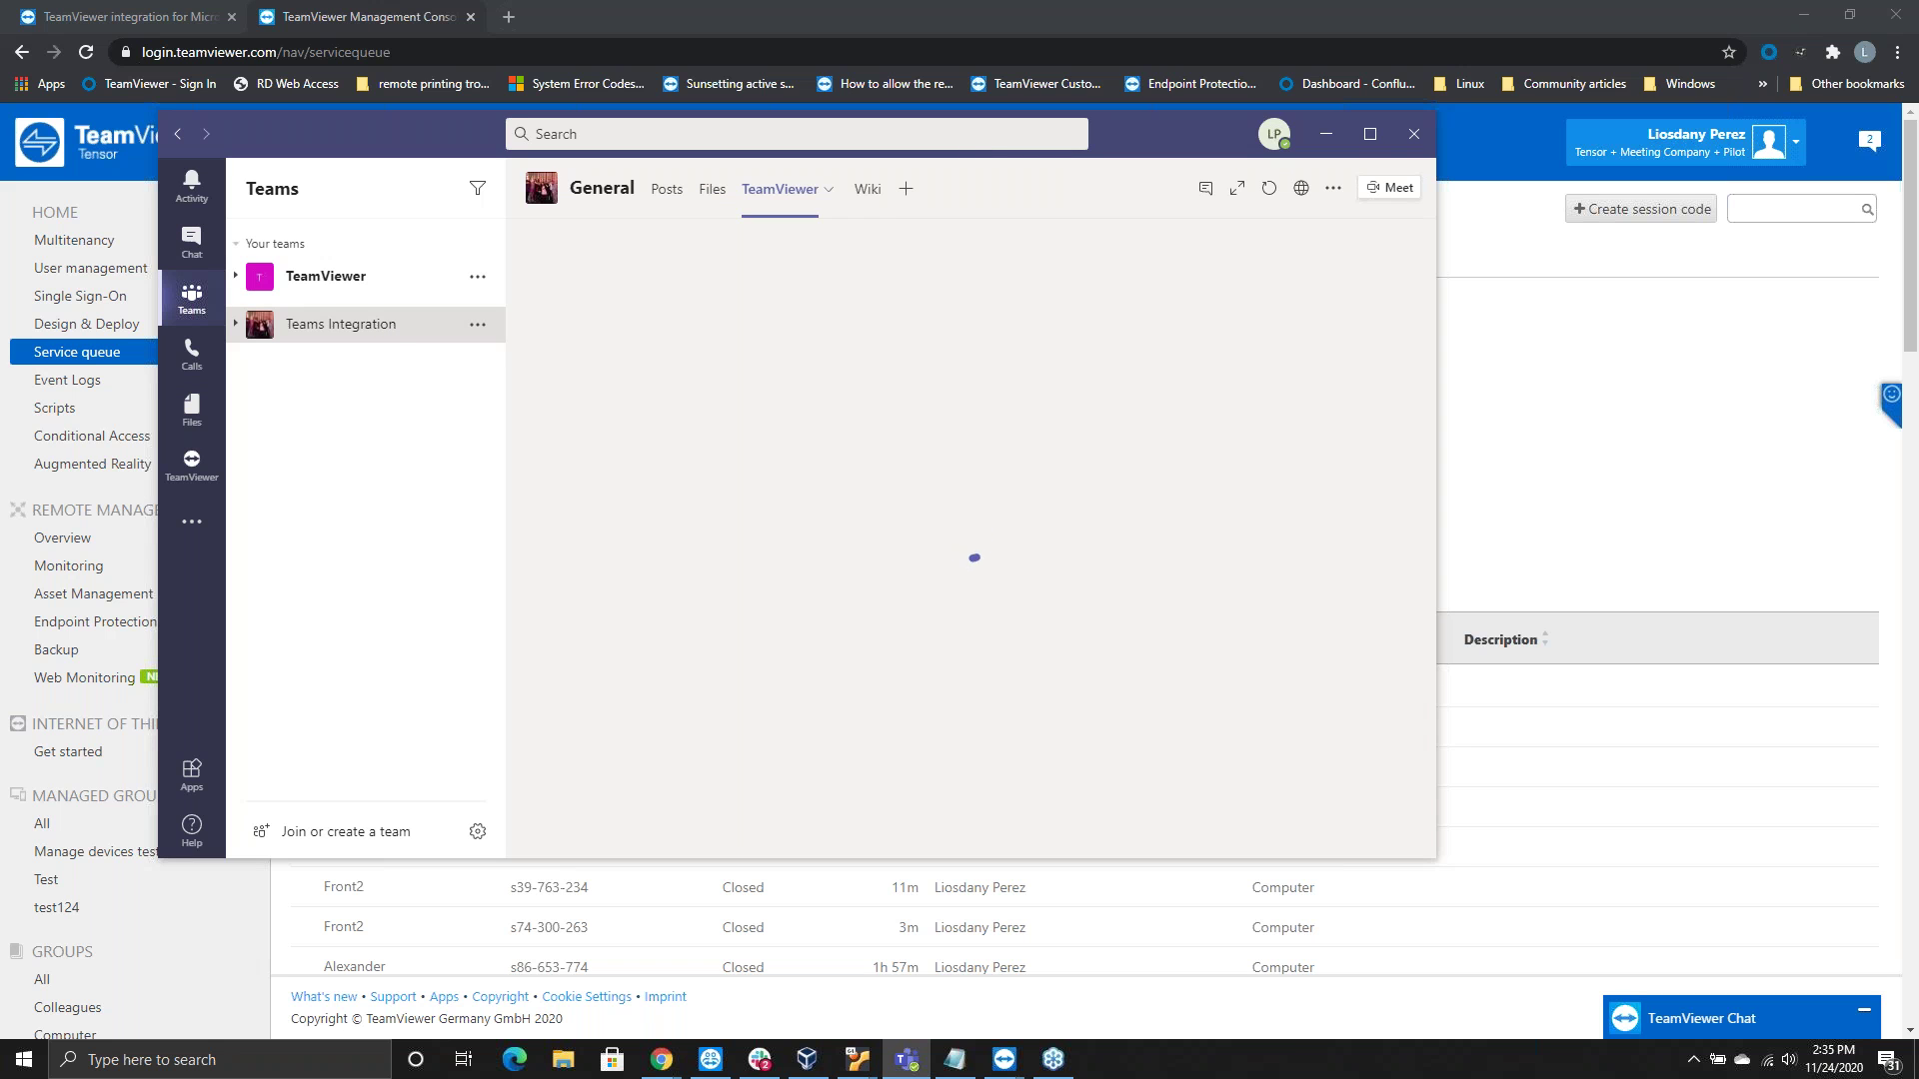
click(384, 328)
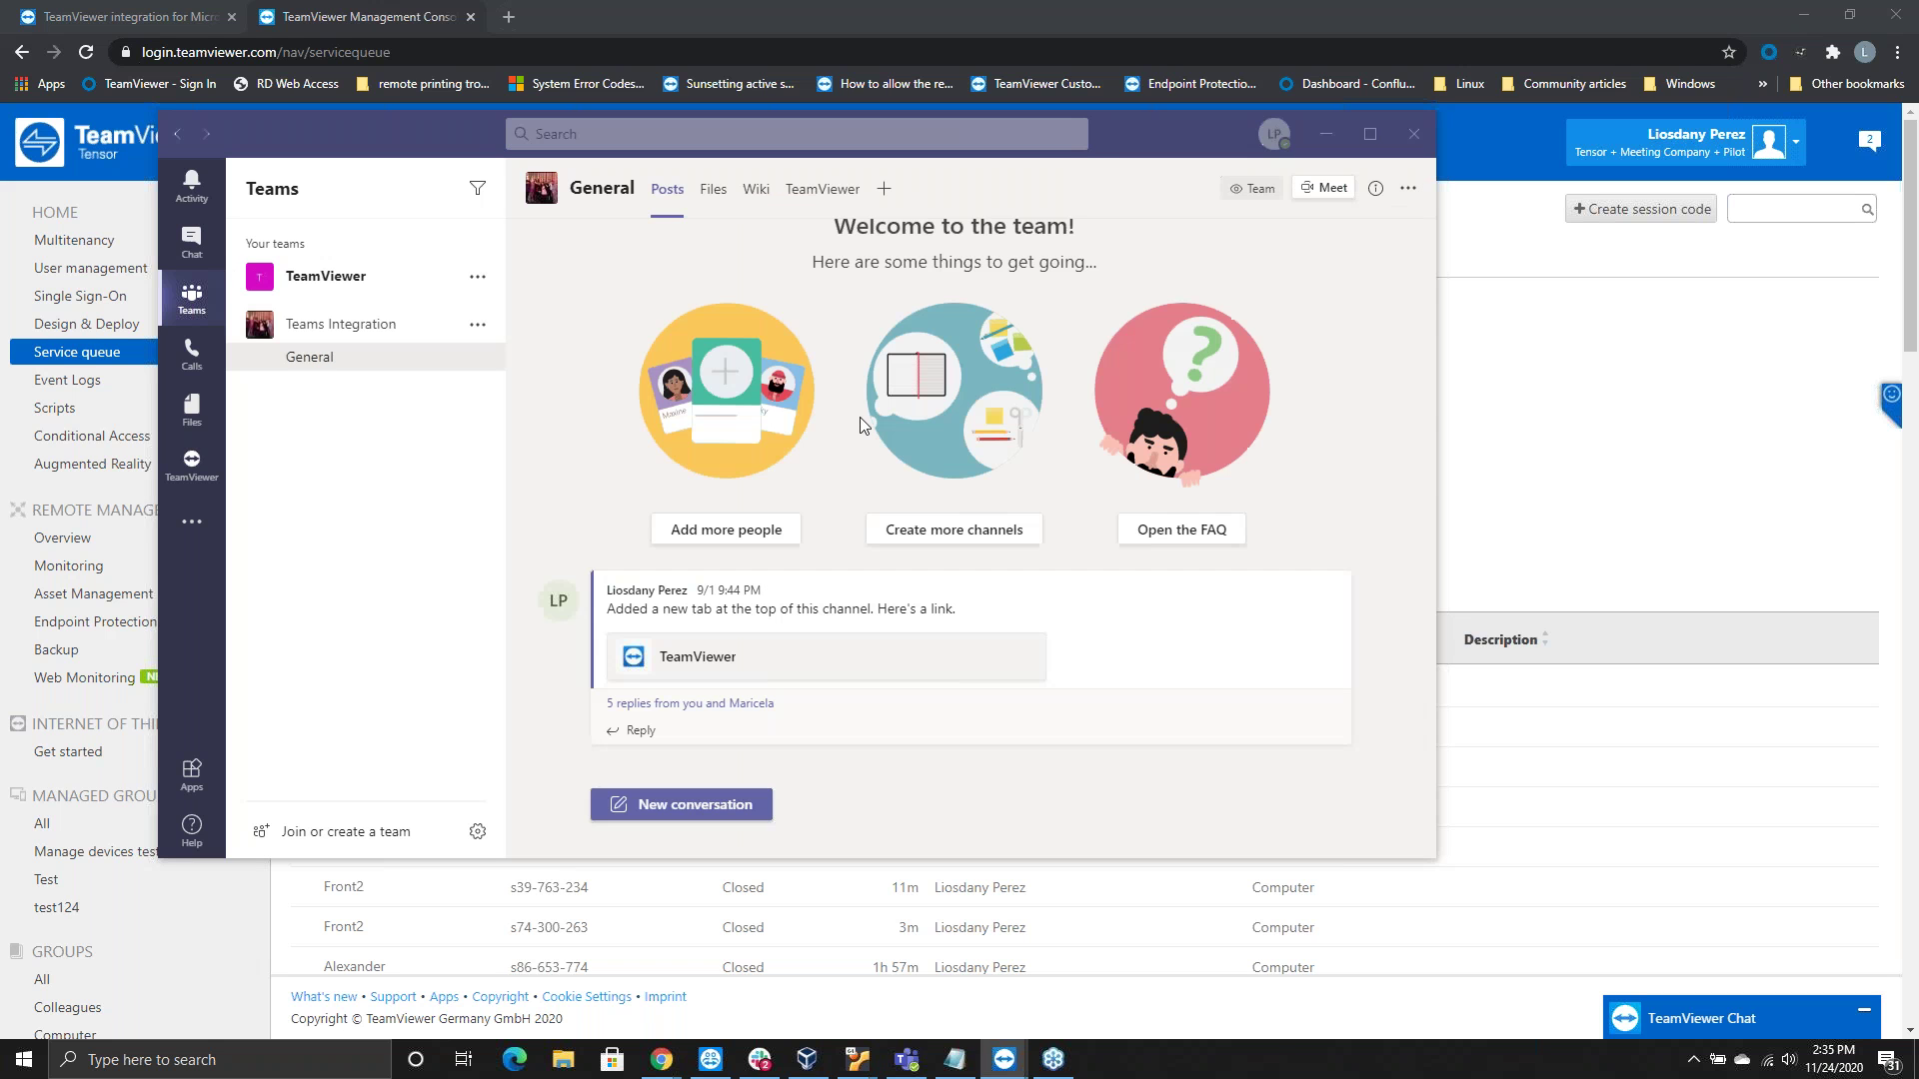
click(830, 192)
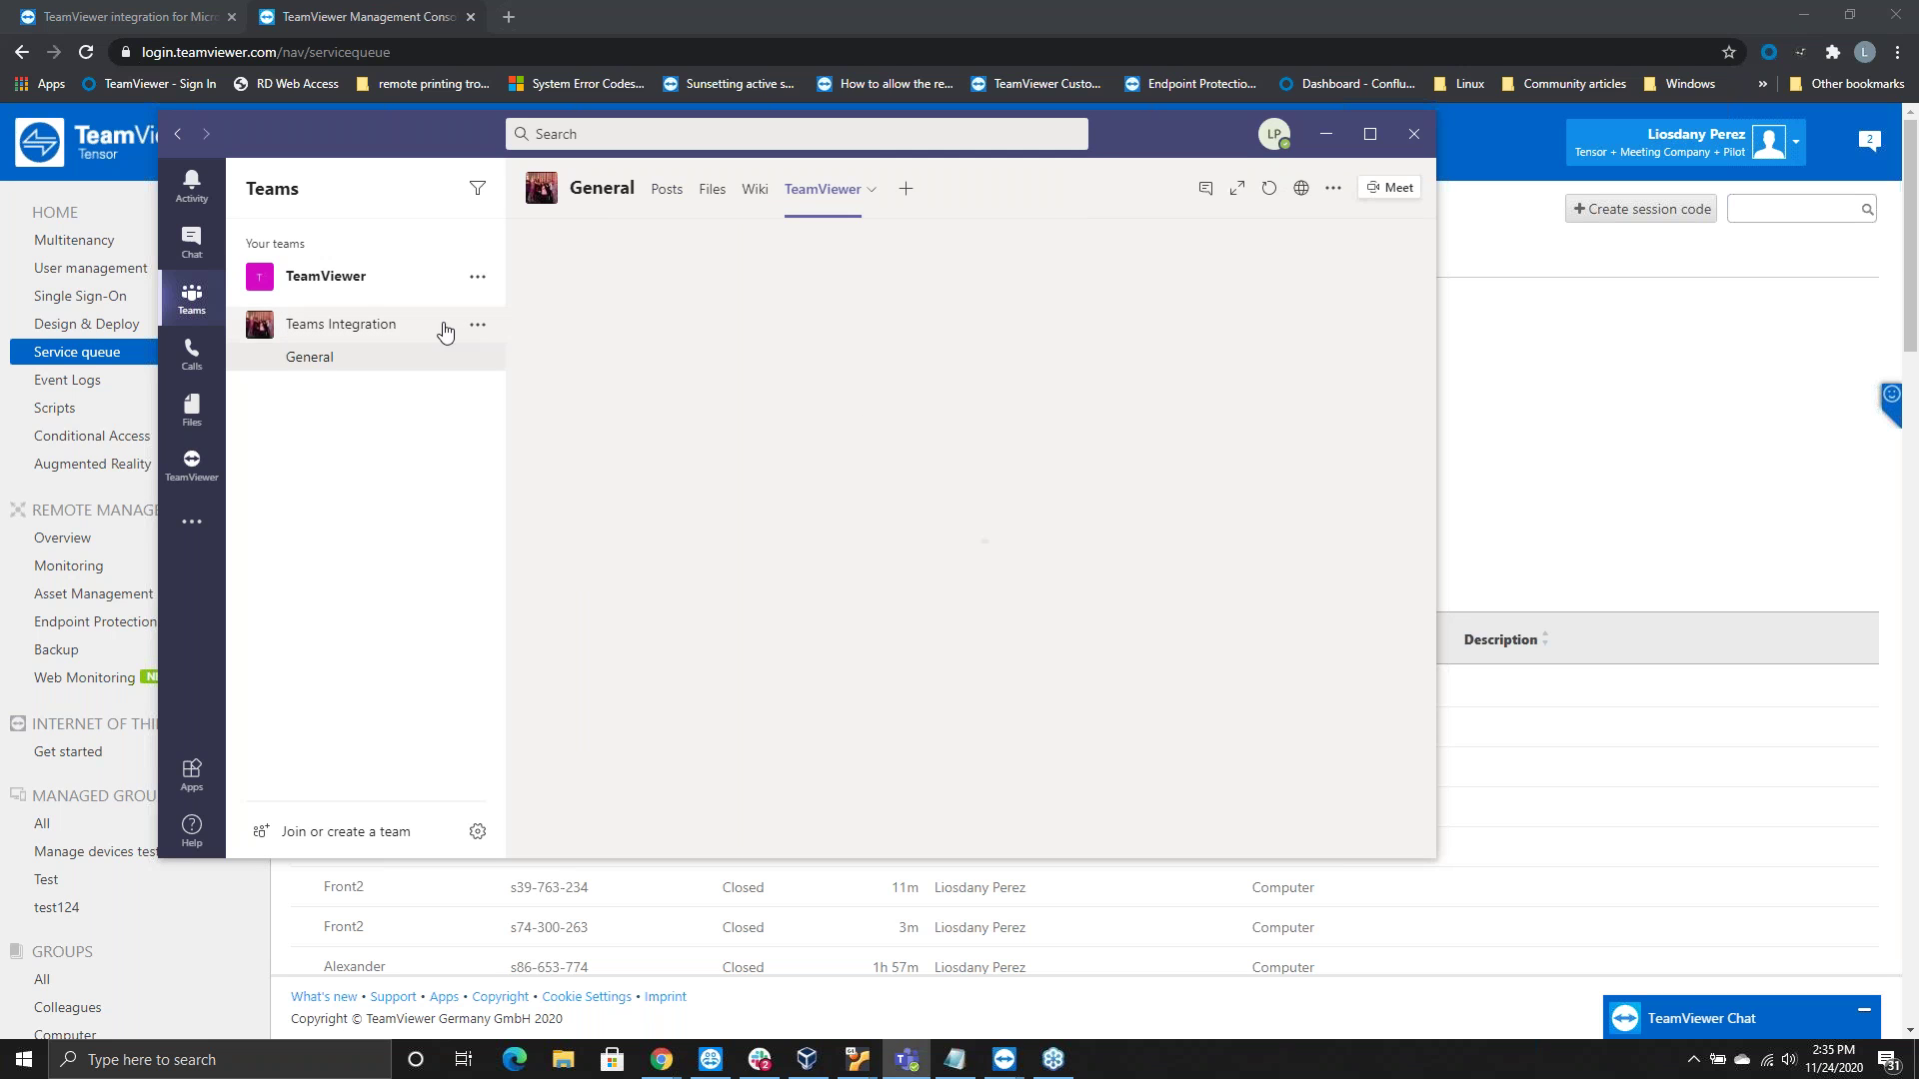
click(871, 192)
click(799, 255)
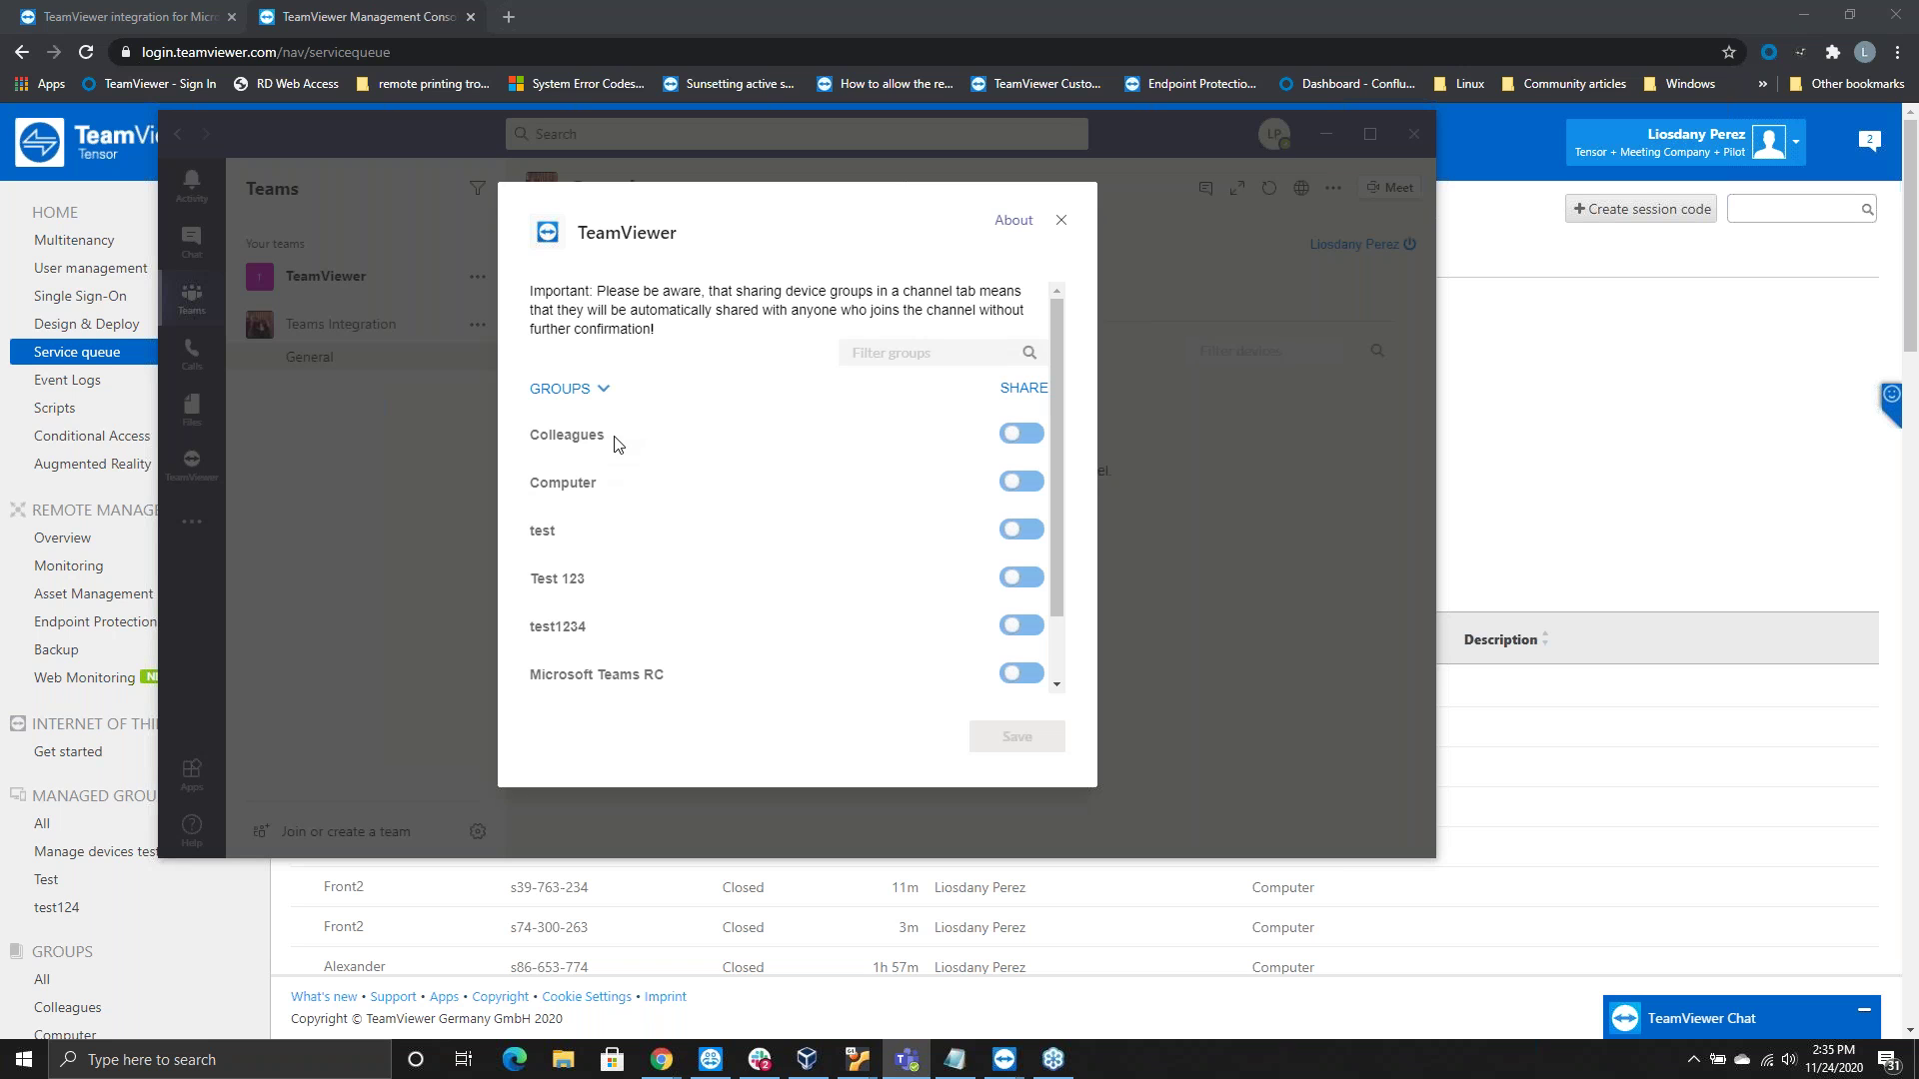
Share the Test 123, Microsoft Teams RC and Computer device groups and save the tab
scroll(583, 524, down, 1)
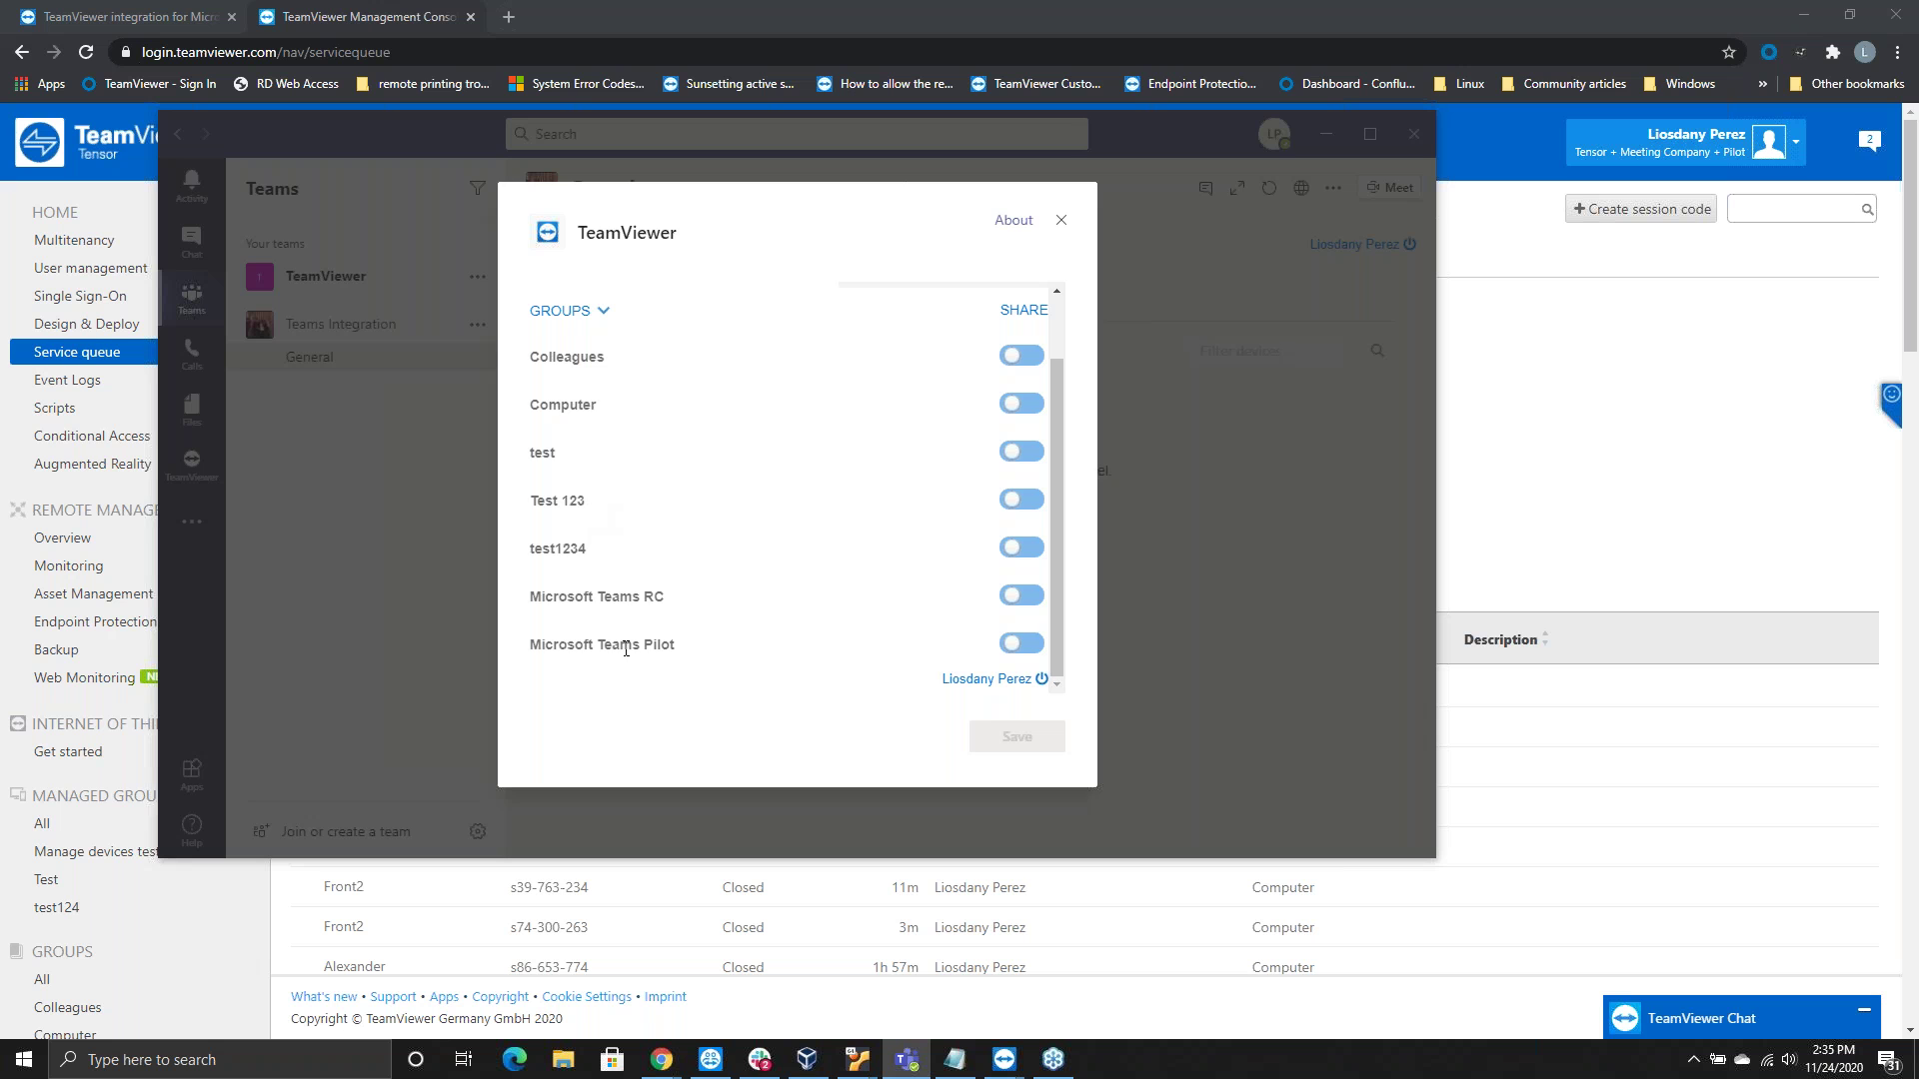
scroll(610, 544, up, 1)
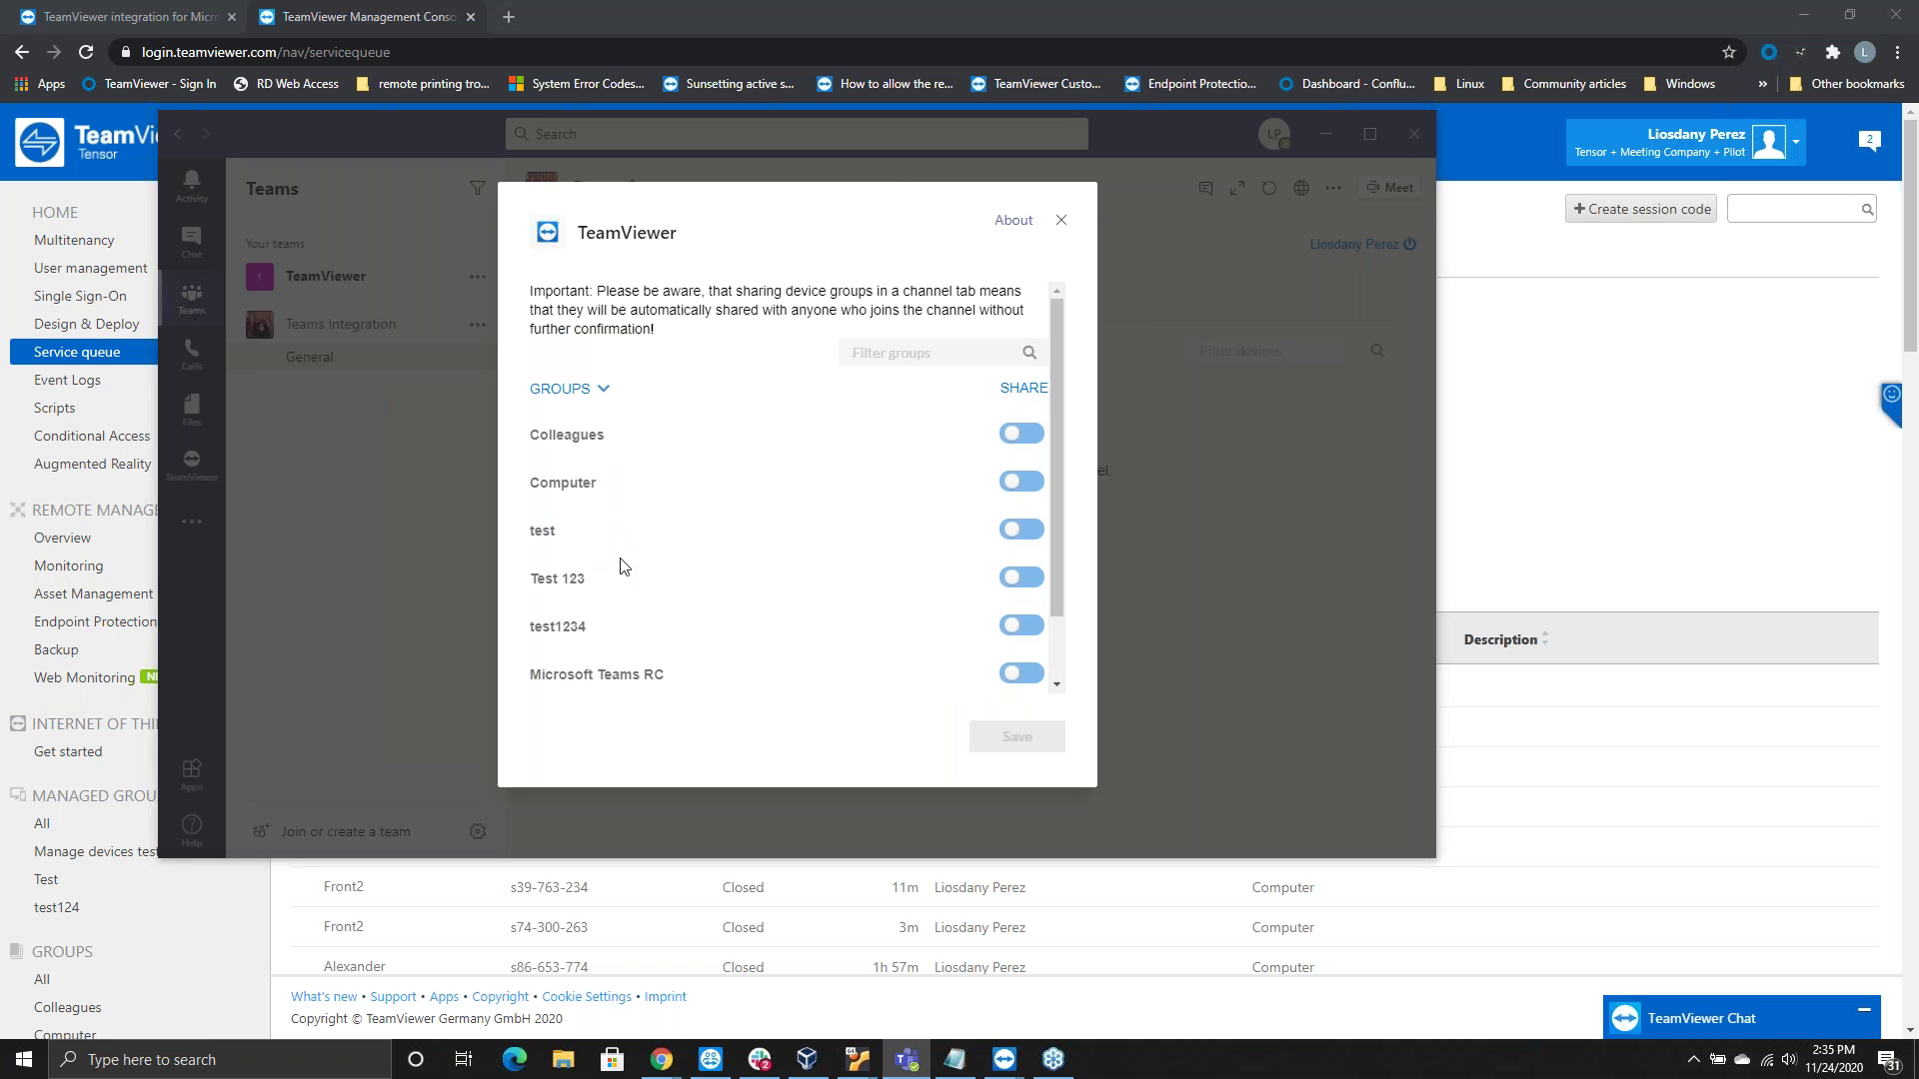
click(1018, 585)
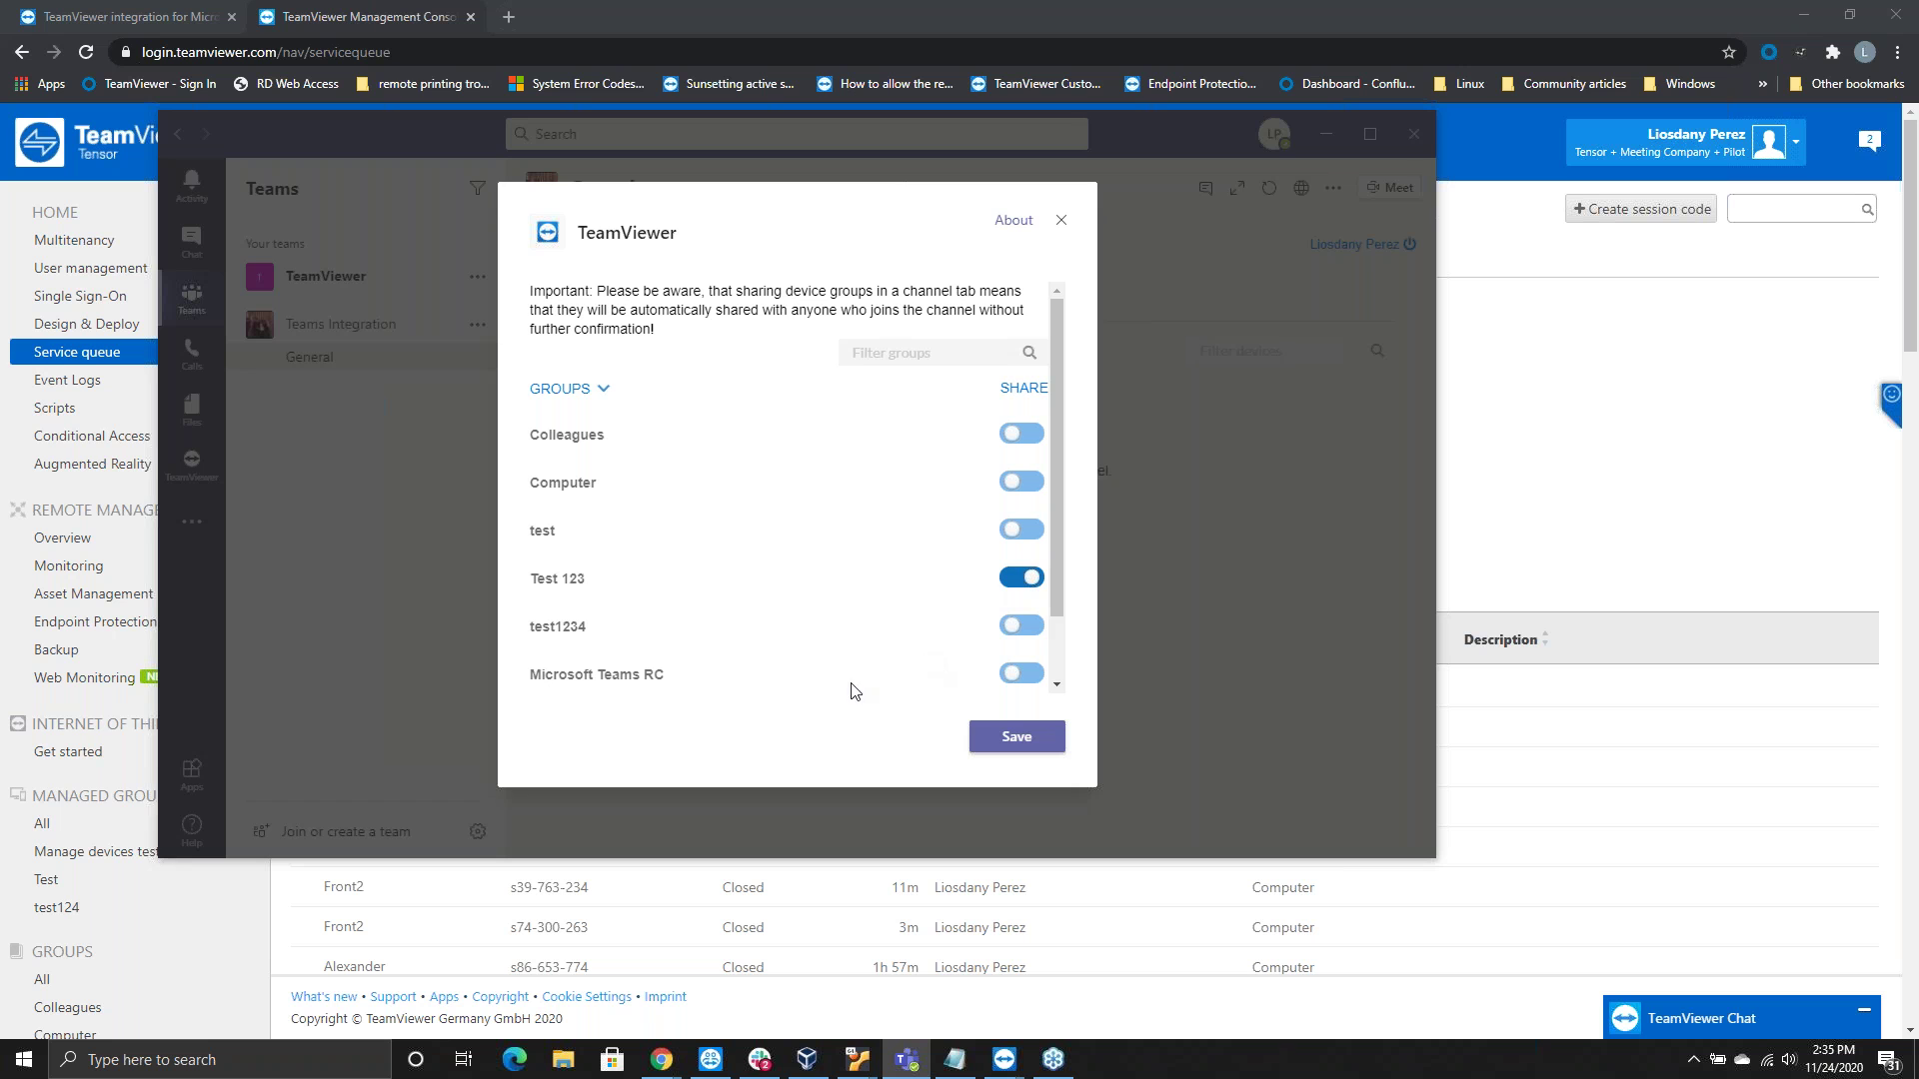
click(1021, 680)
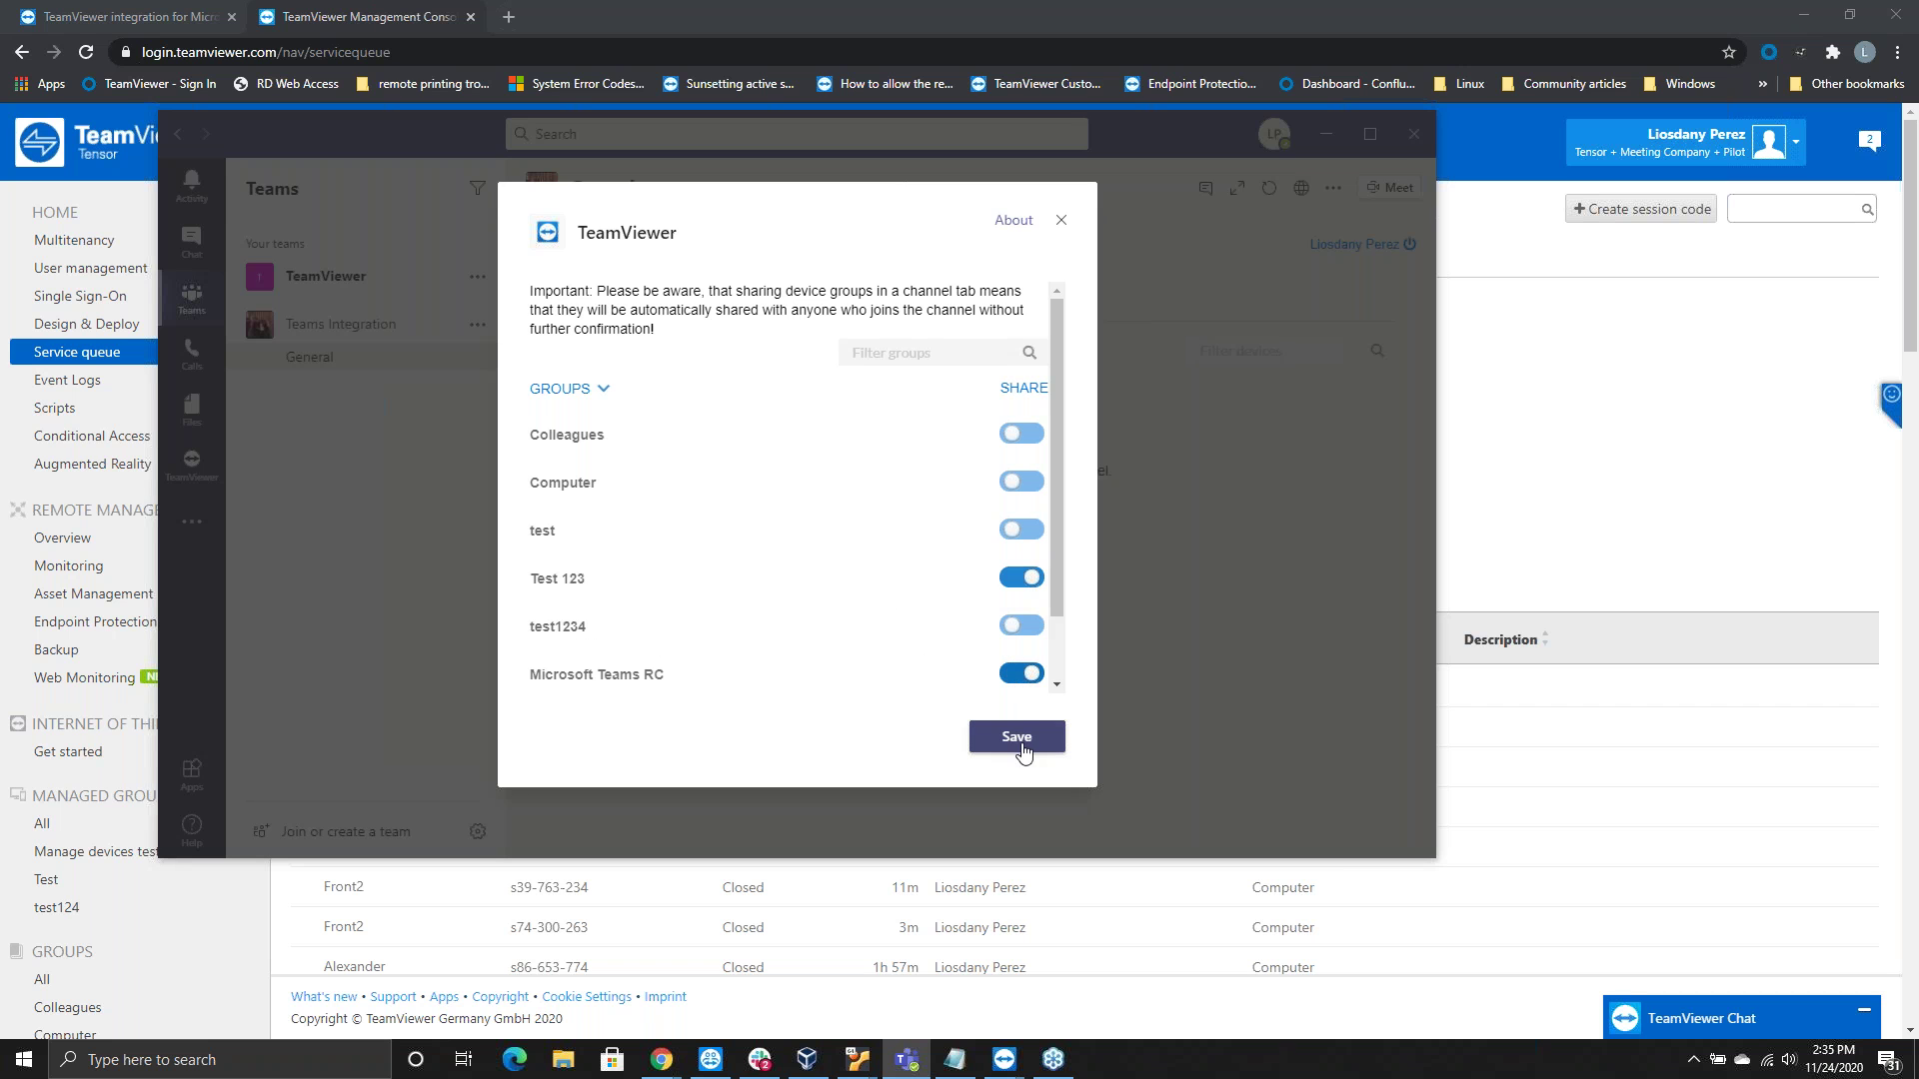
click(1015, 485)
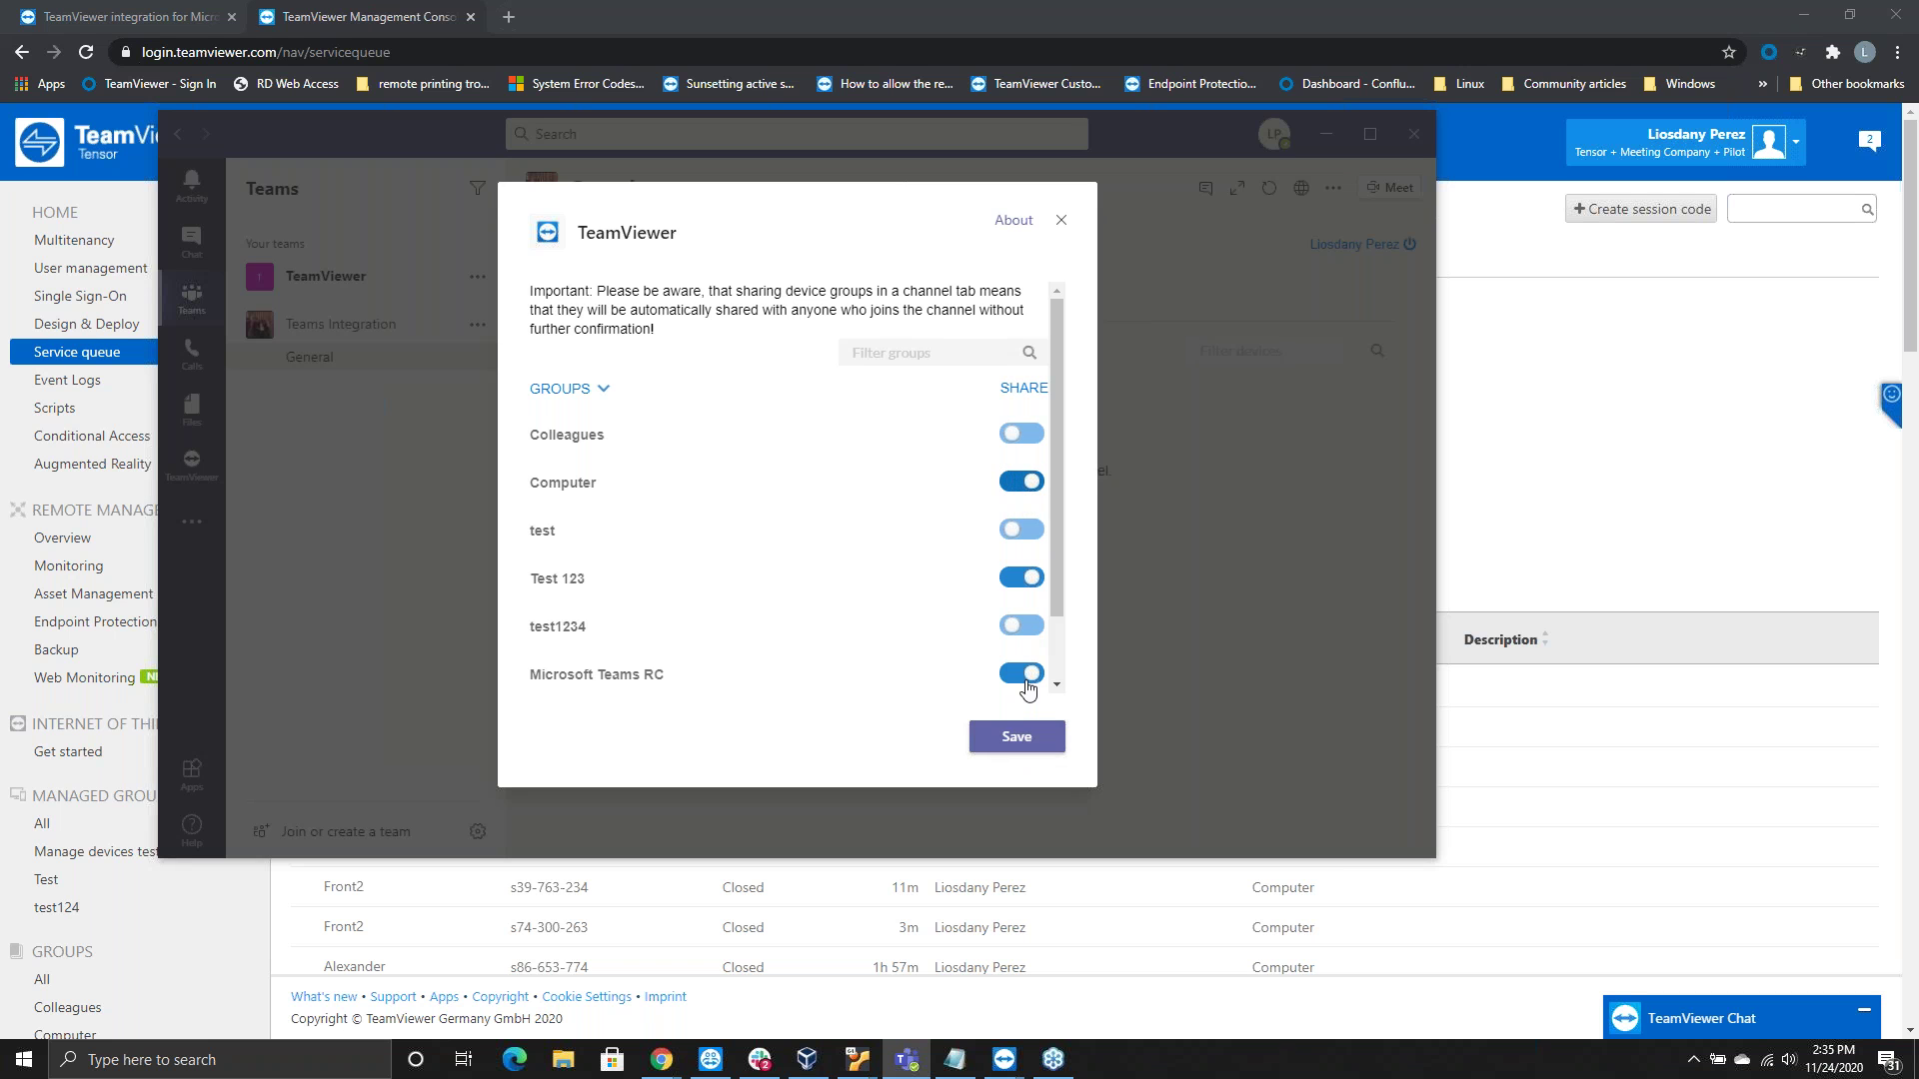
click(1016, 738)
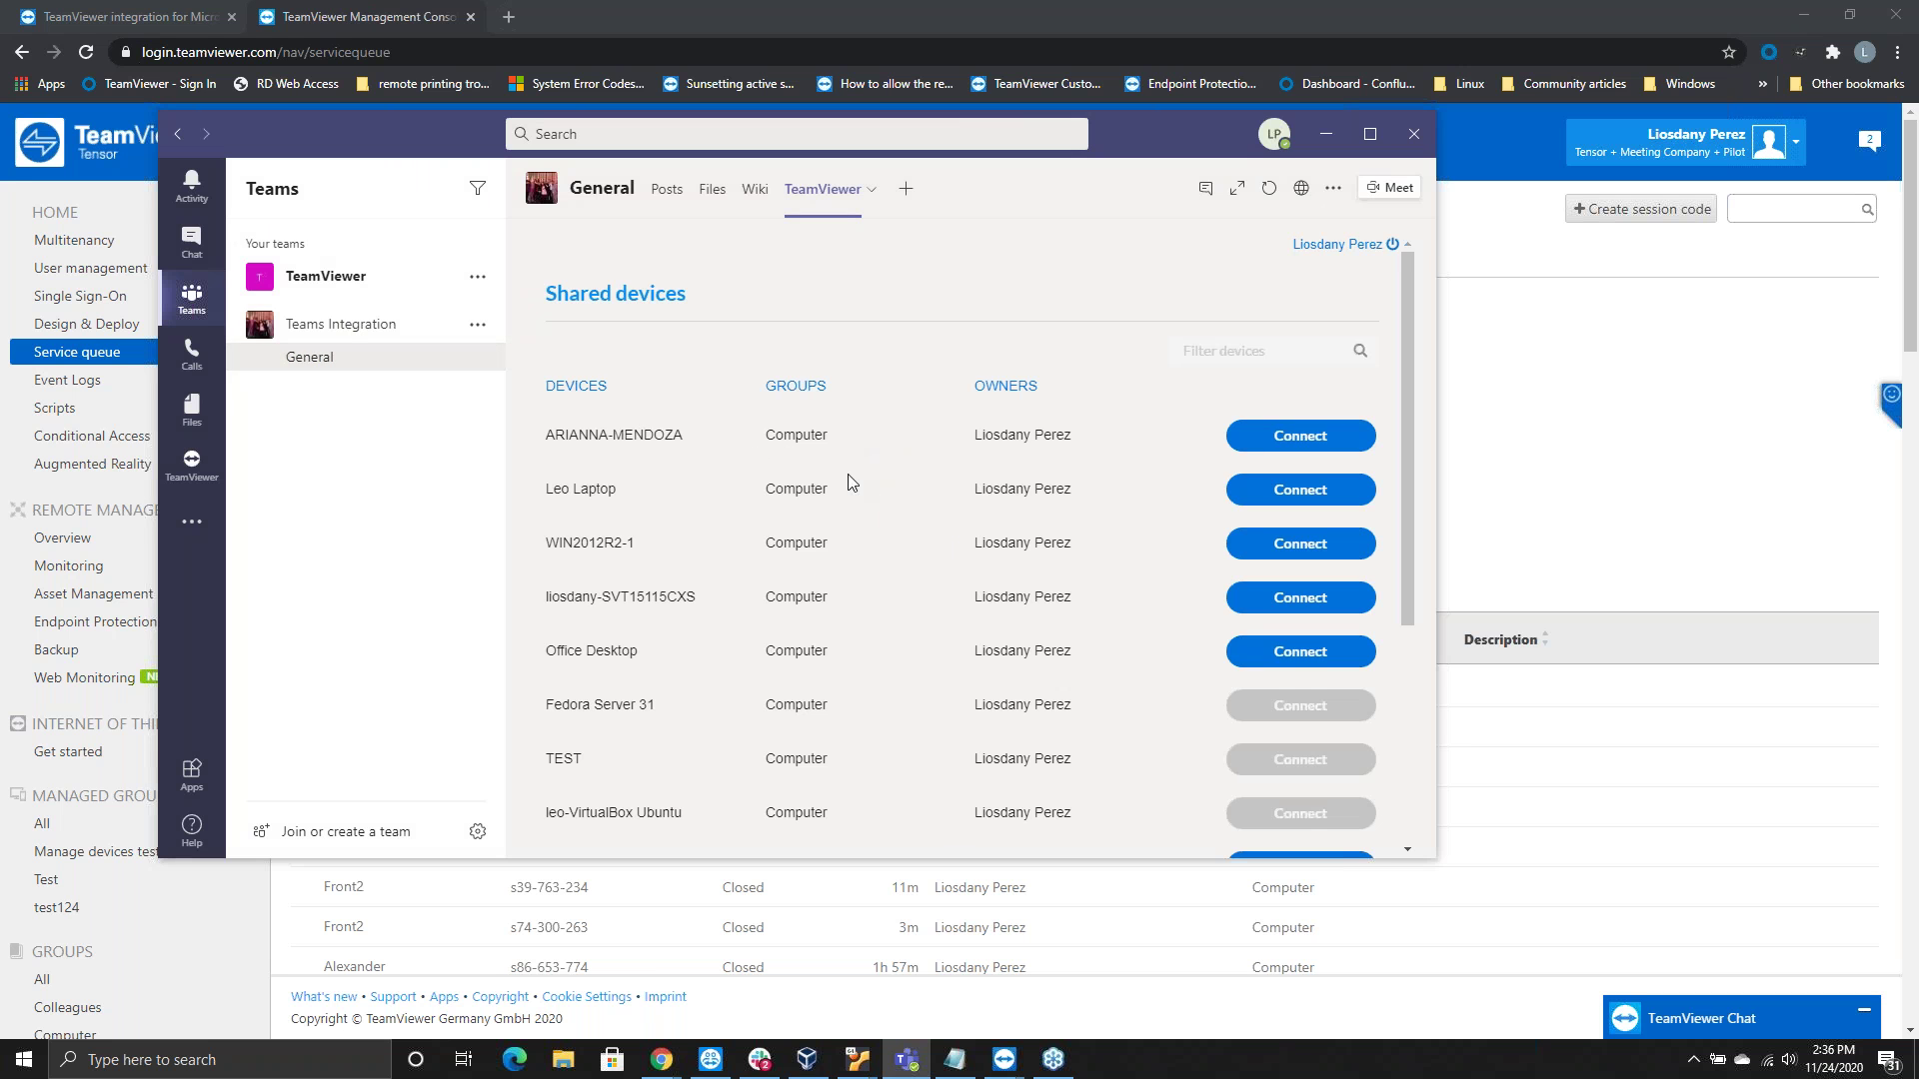
Scroll through the Shared devices list, including Leo Laptop, and back to the top
scroll(869, 510, down, 4)
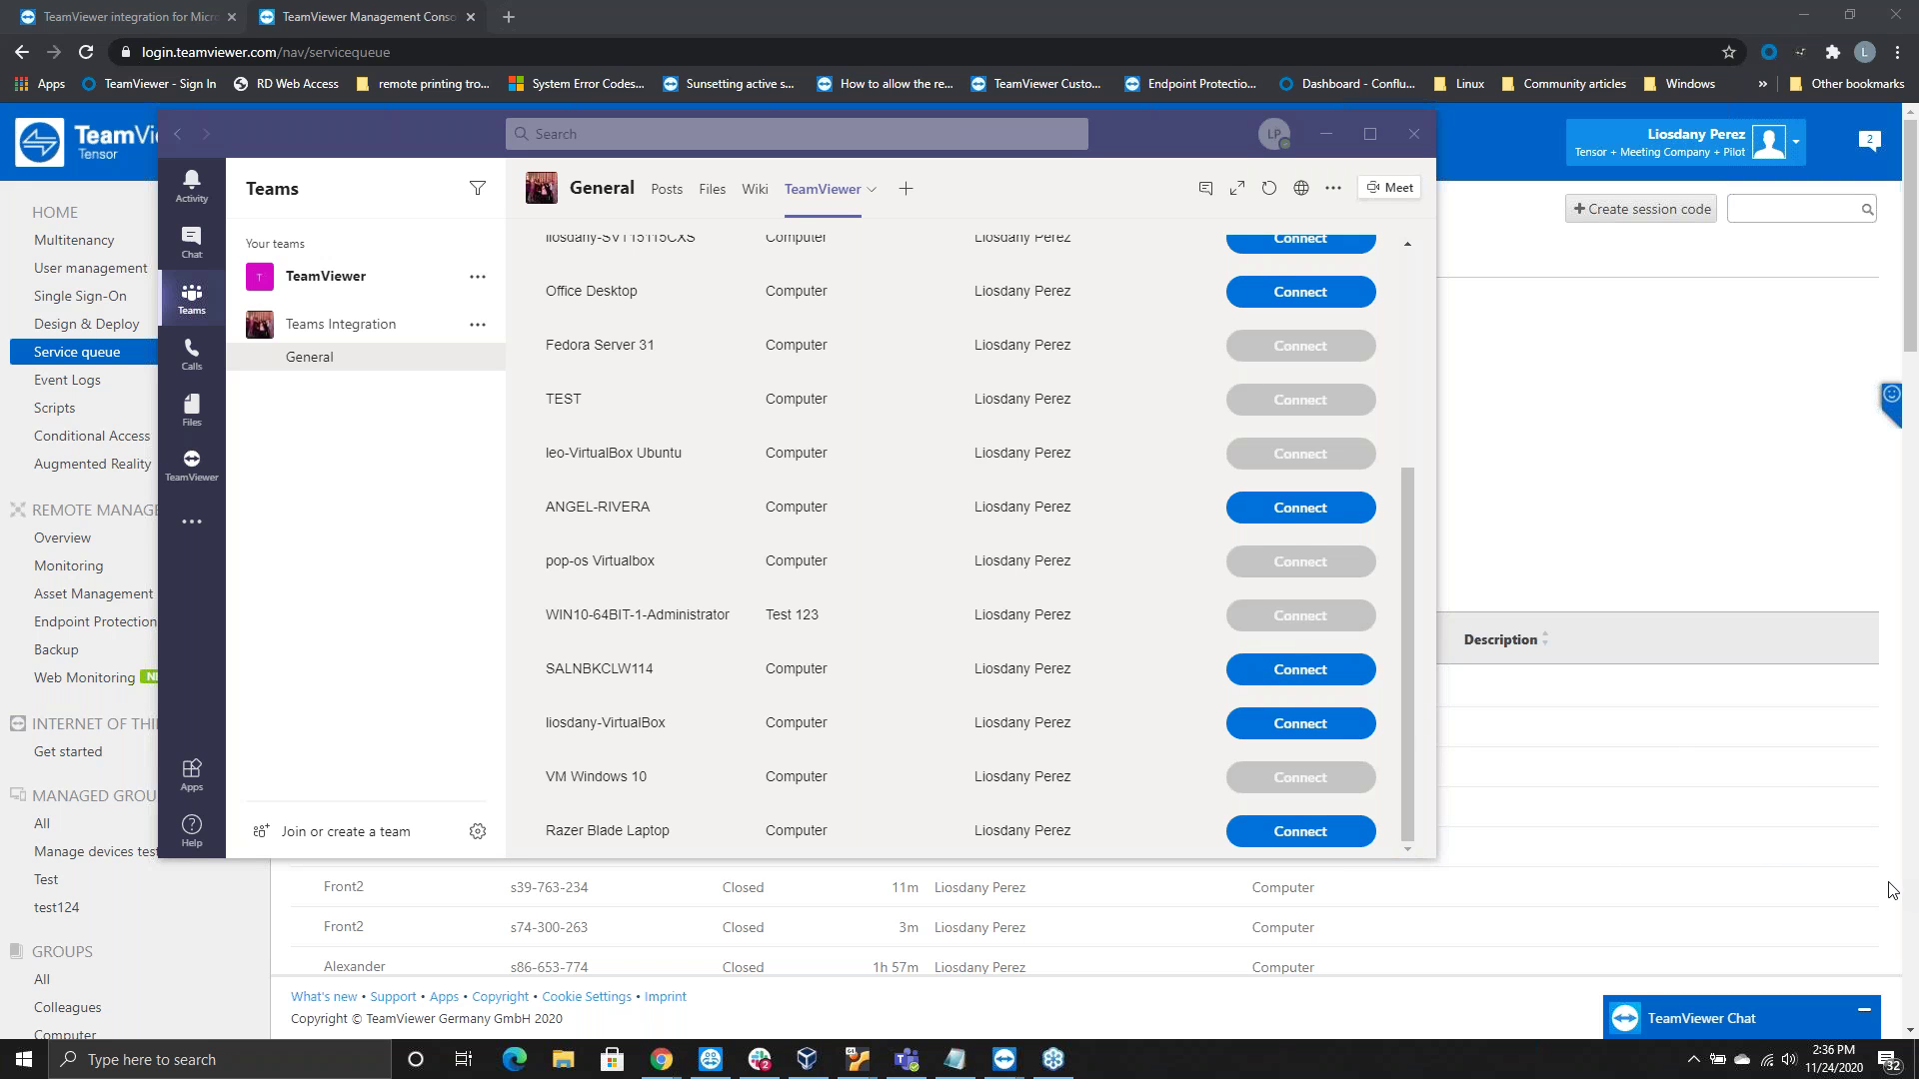
click(1333, 723)
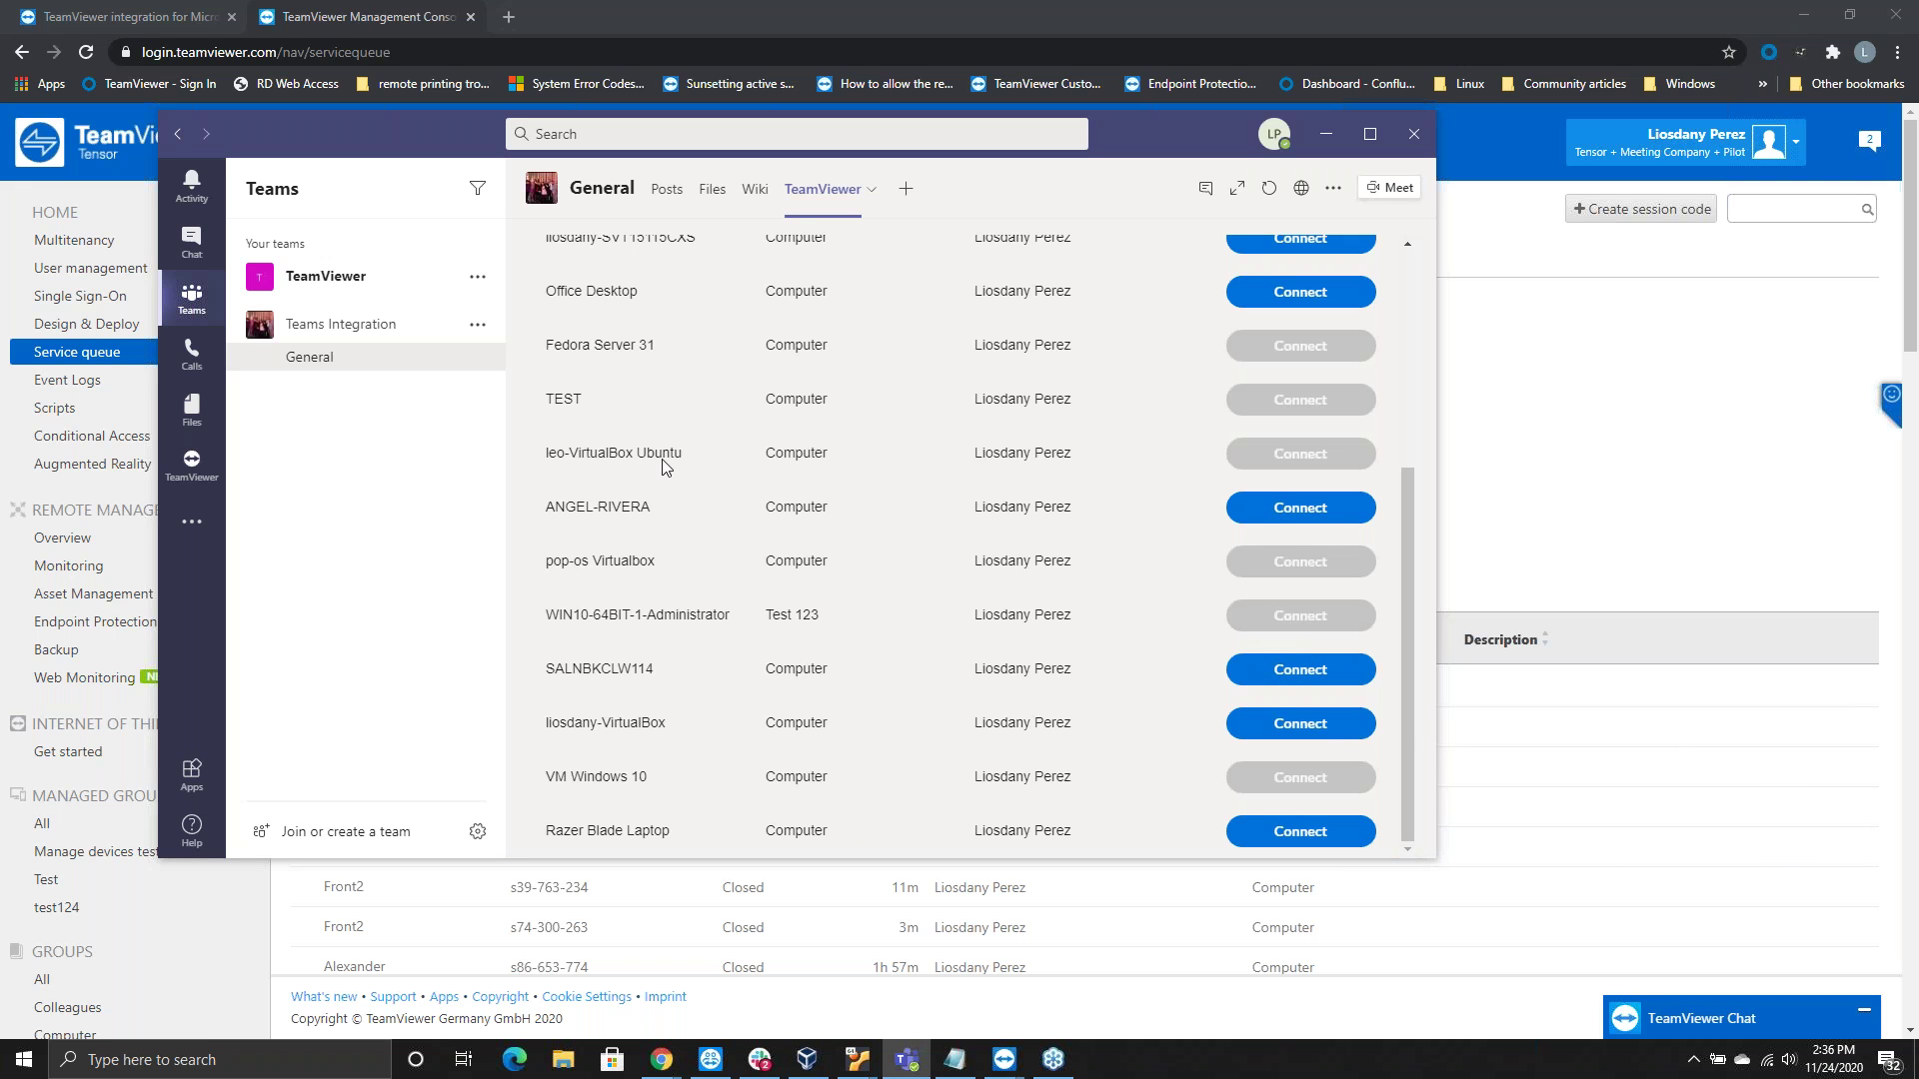
scroll(827, 397, up, 5)
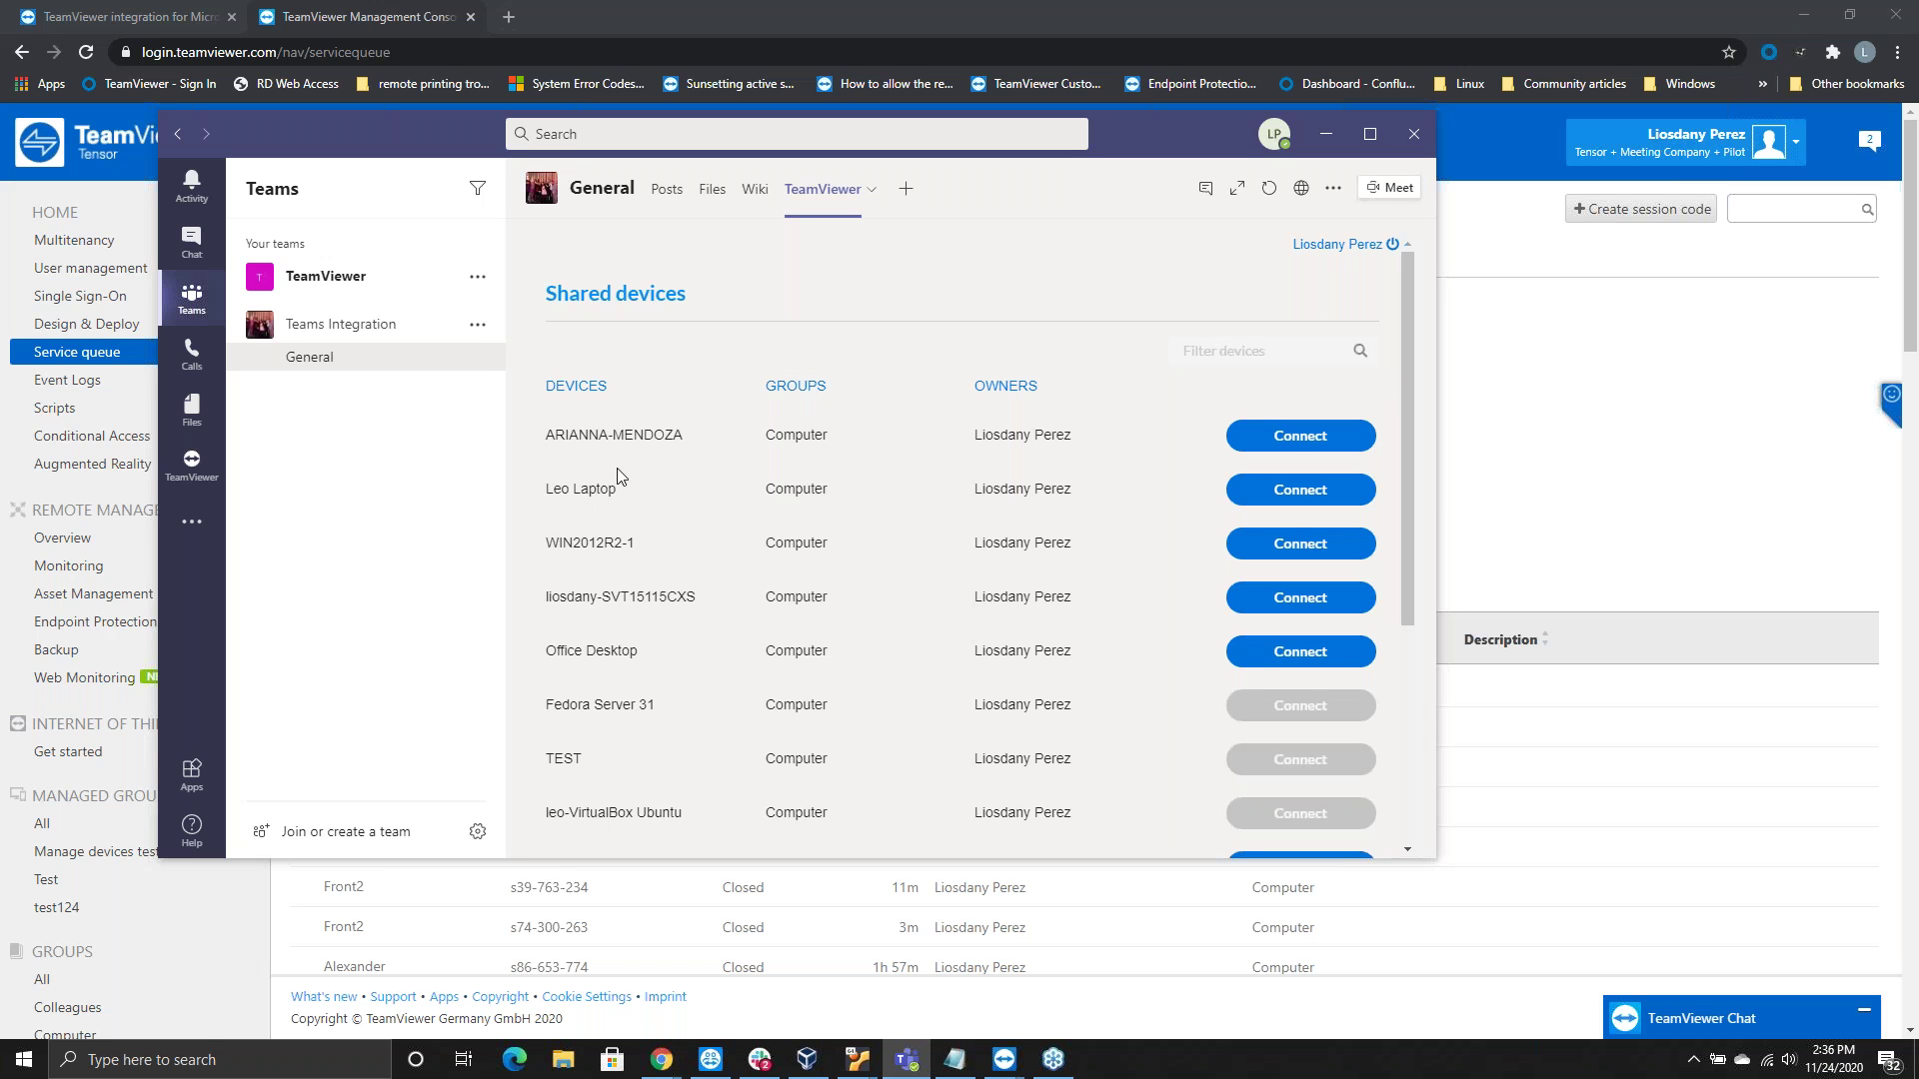
scroll(679, 521, down, 3)
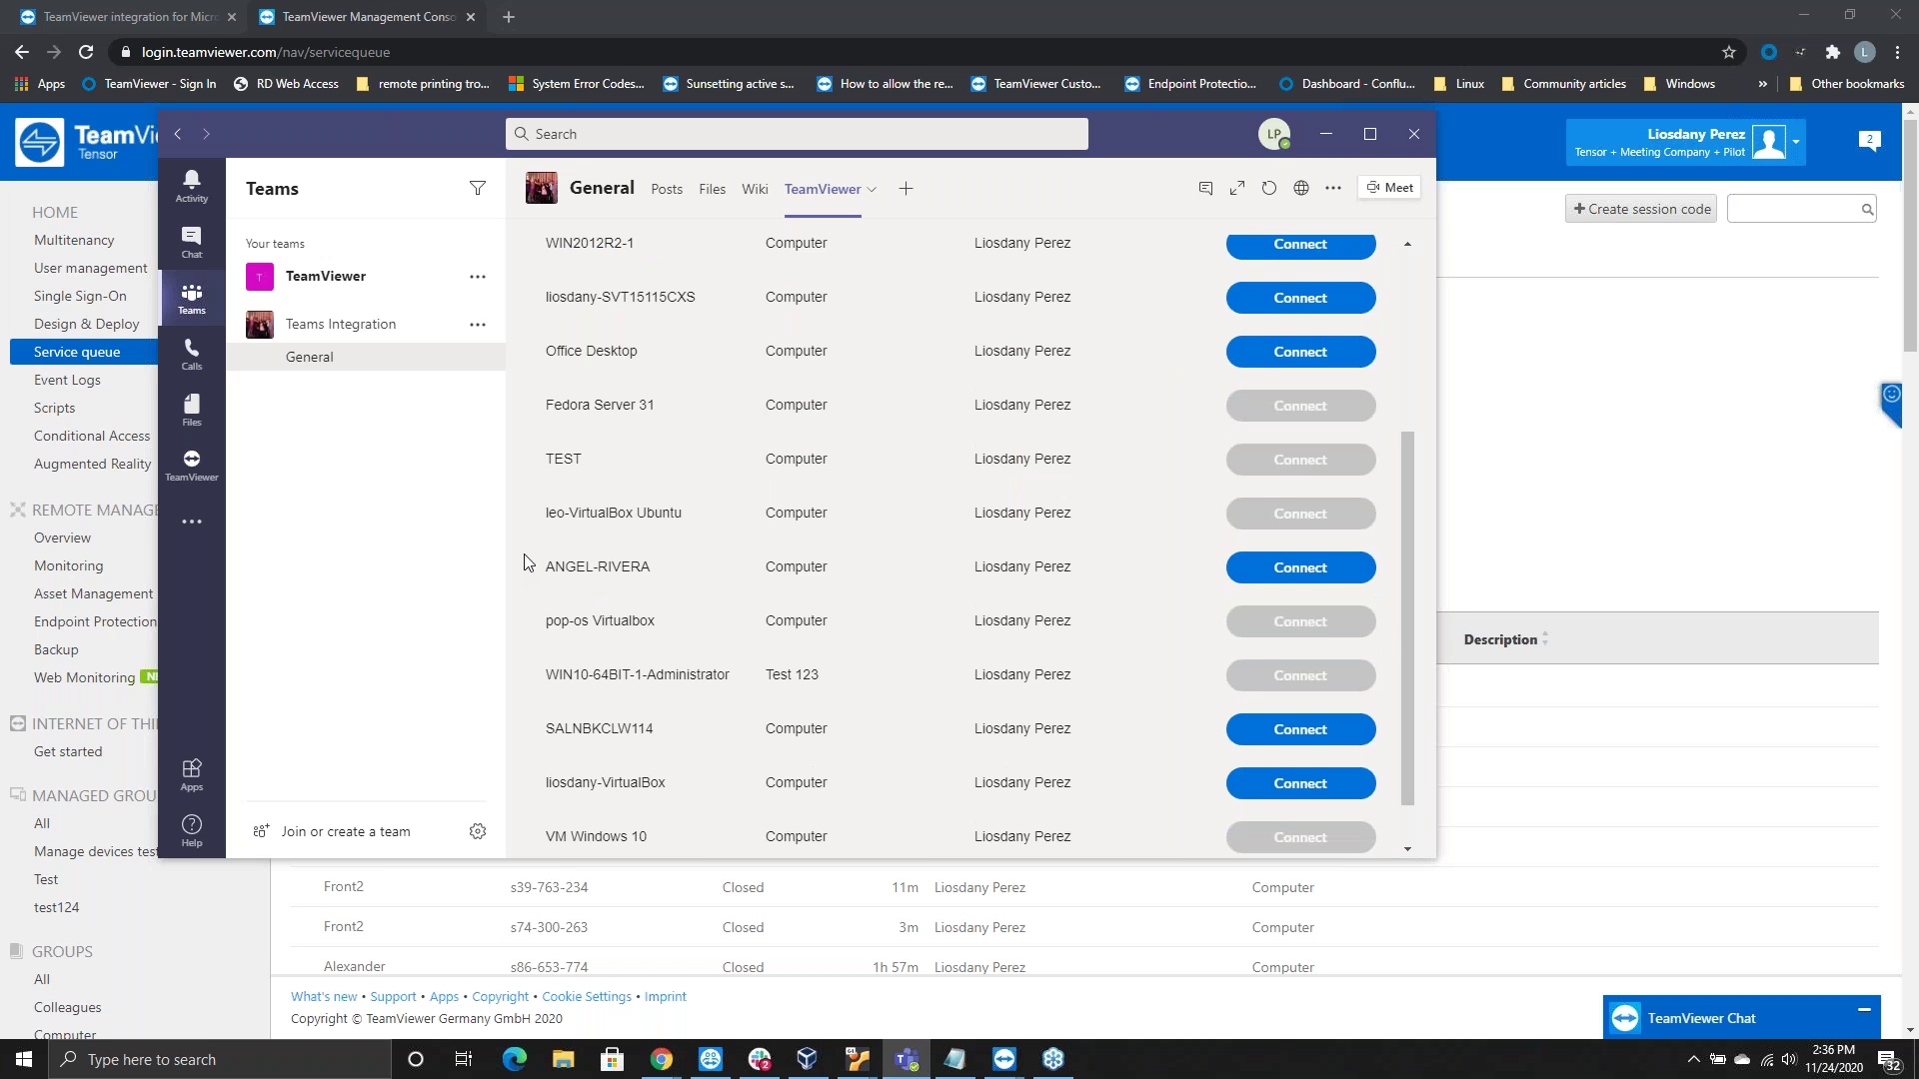
scroll(613, 548, up, 3)
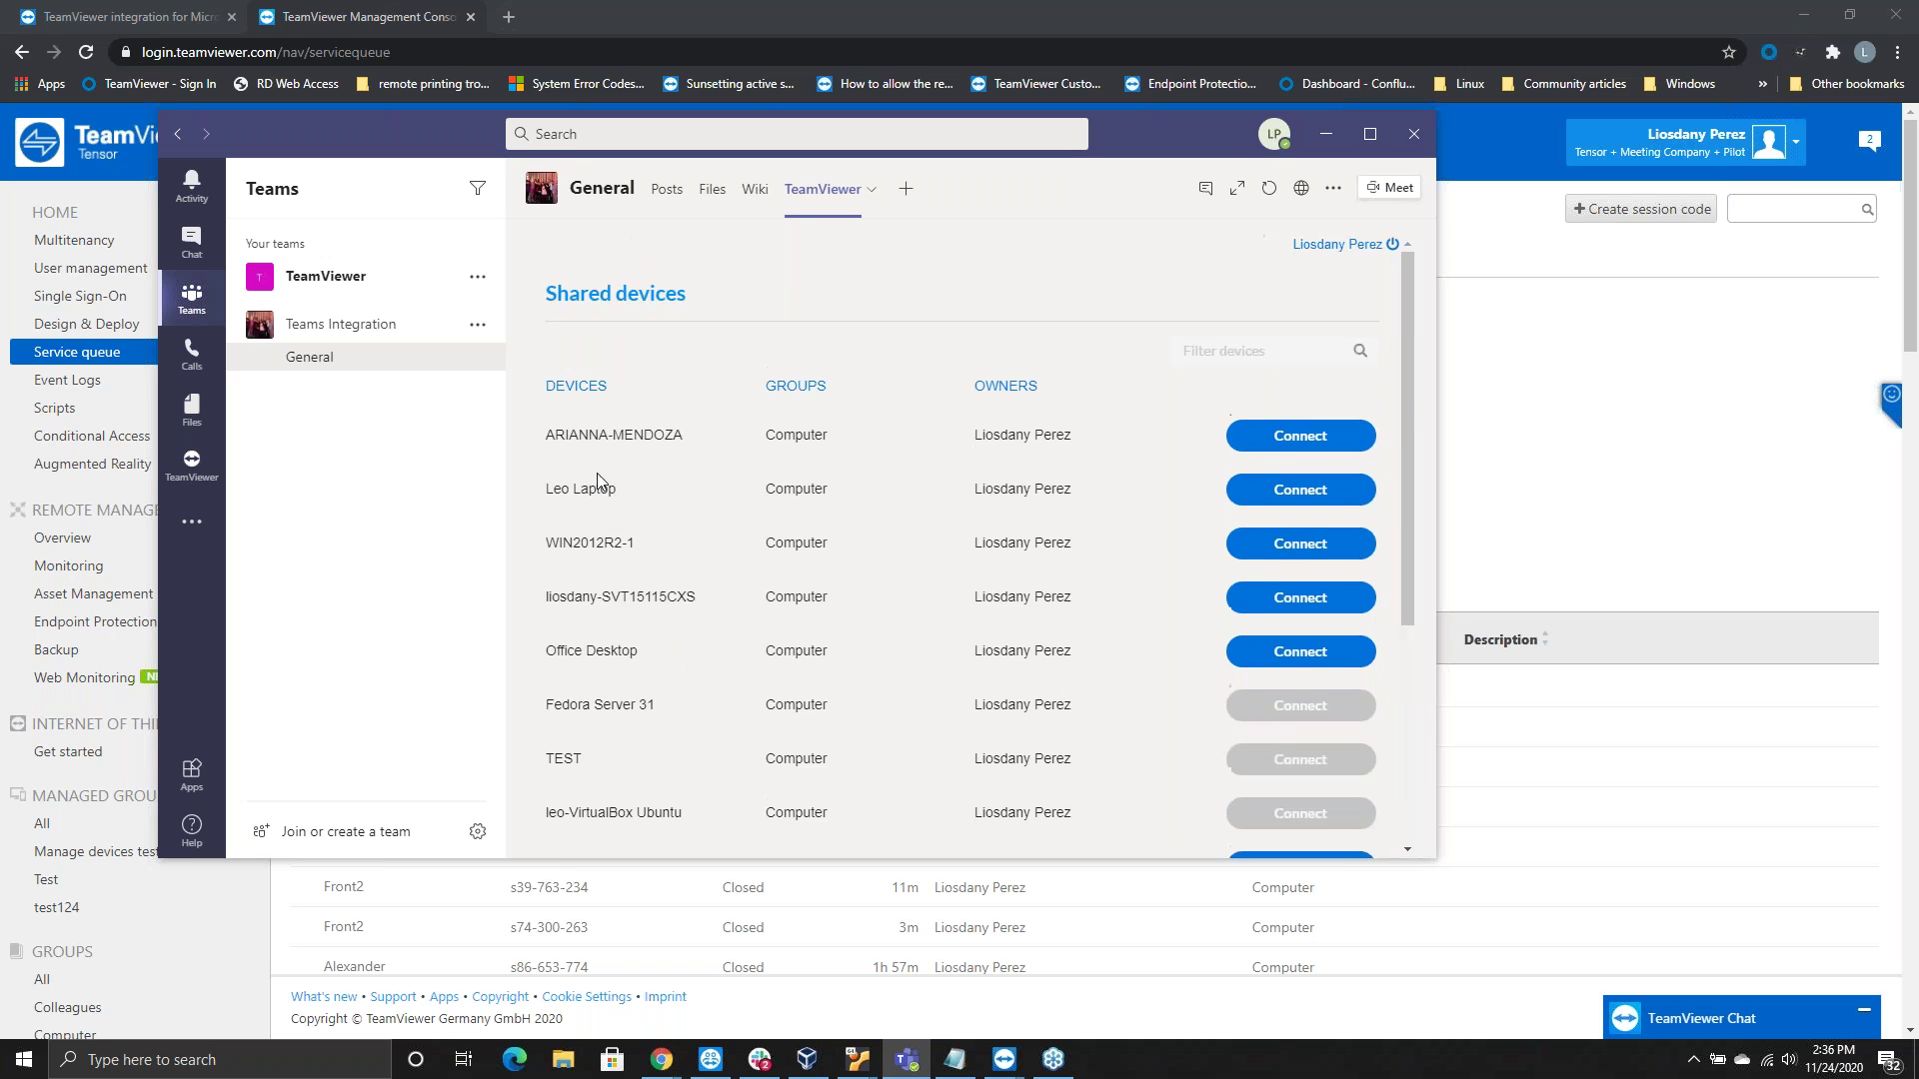
Connect to Leo Laptop and allow the browser to open TeamViewer
click(1300, 491)
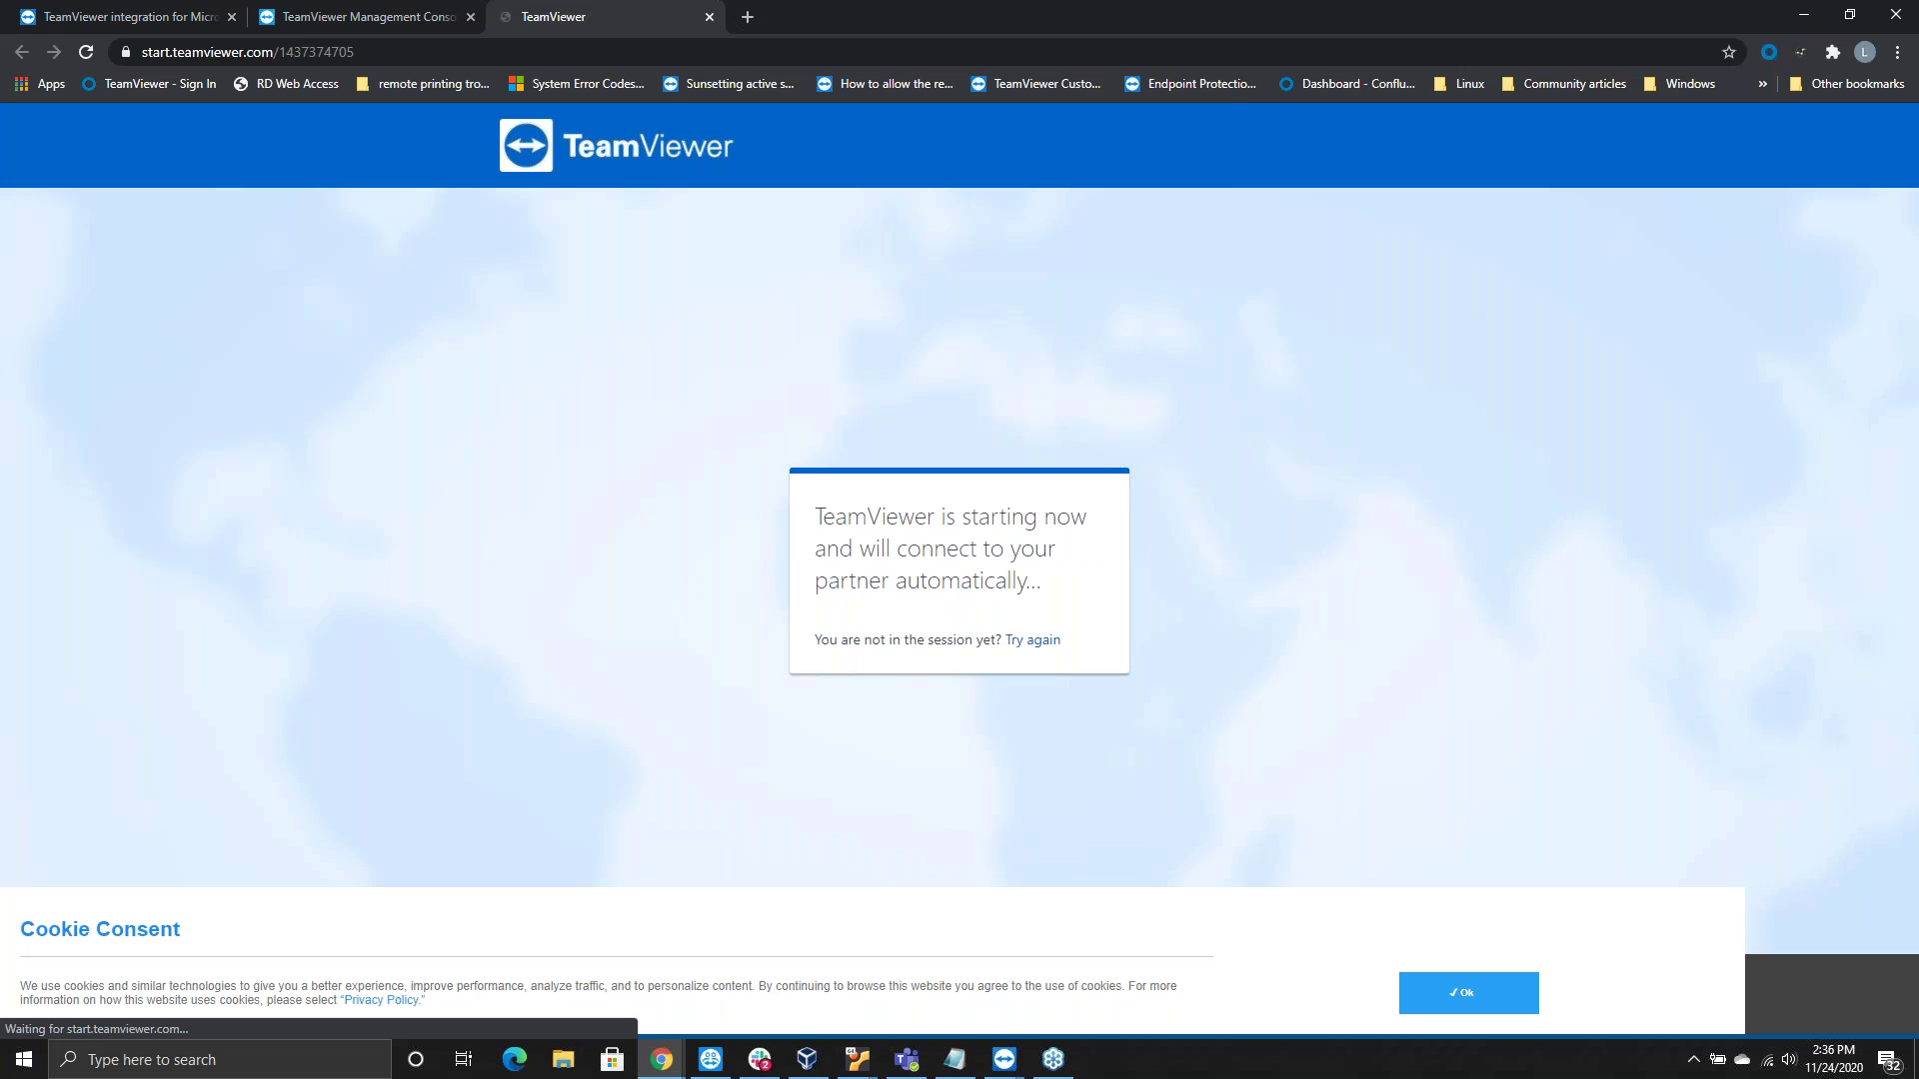
click(1060, 225)
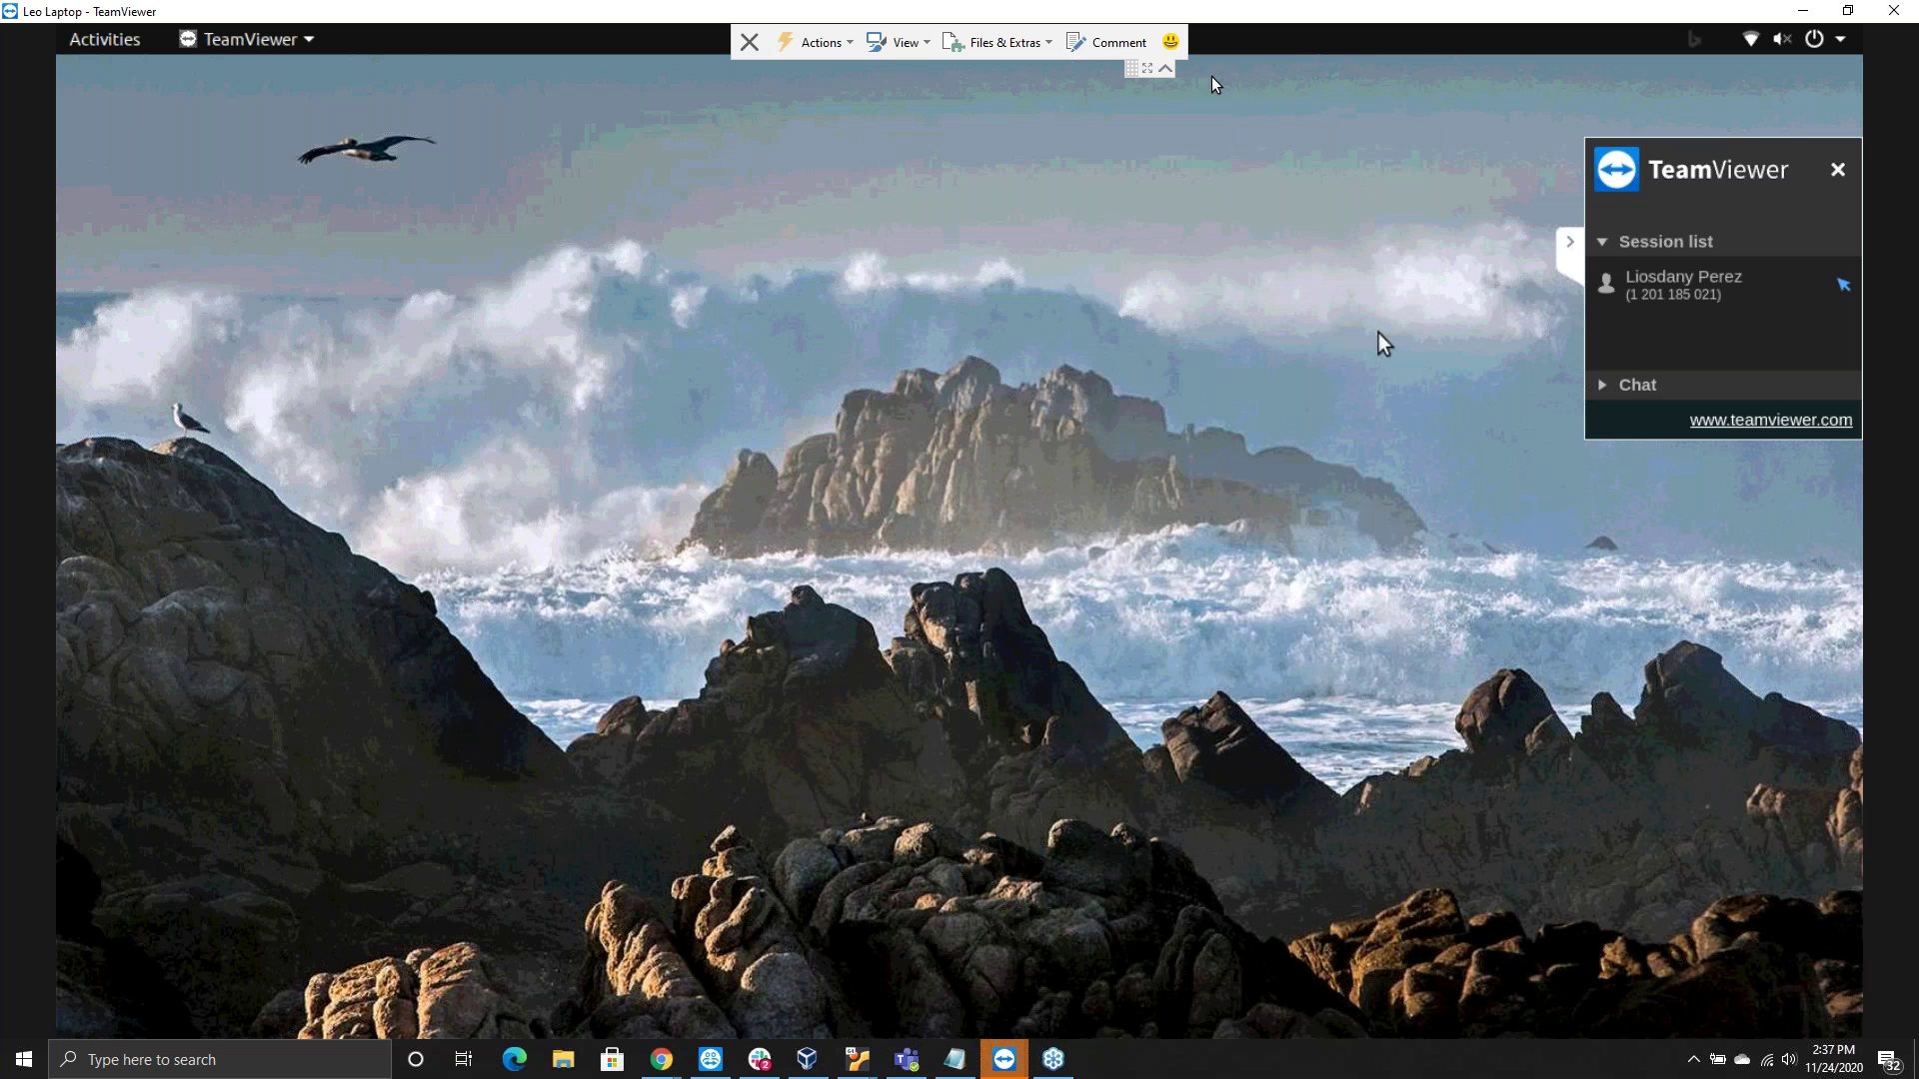
End the Leo Laptop remote session, close the TeamViewer launch page and return to Teams
click(1165, 68)
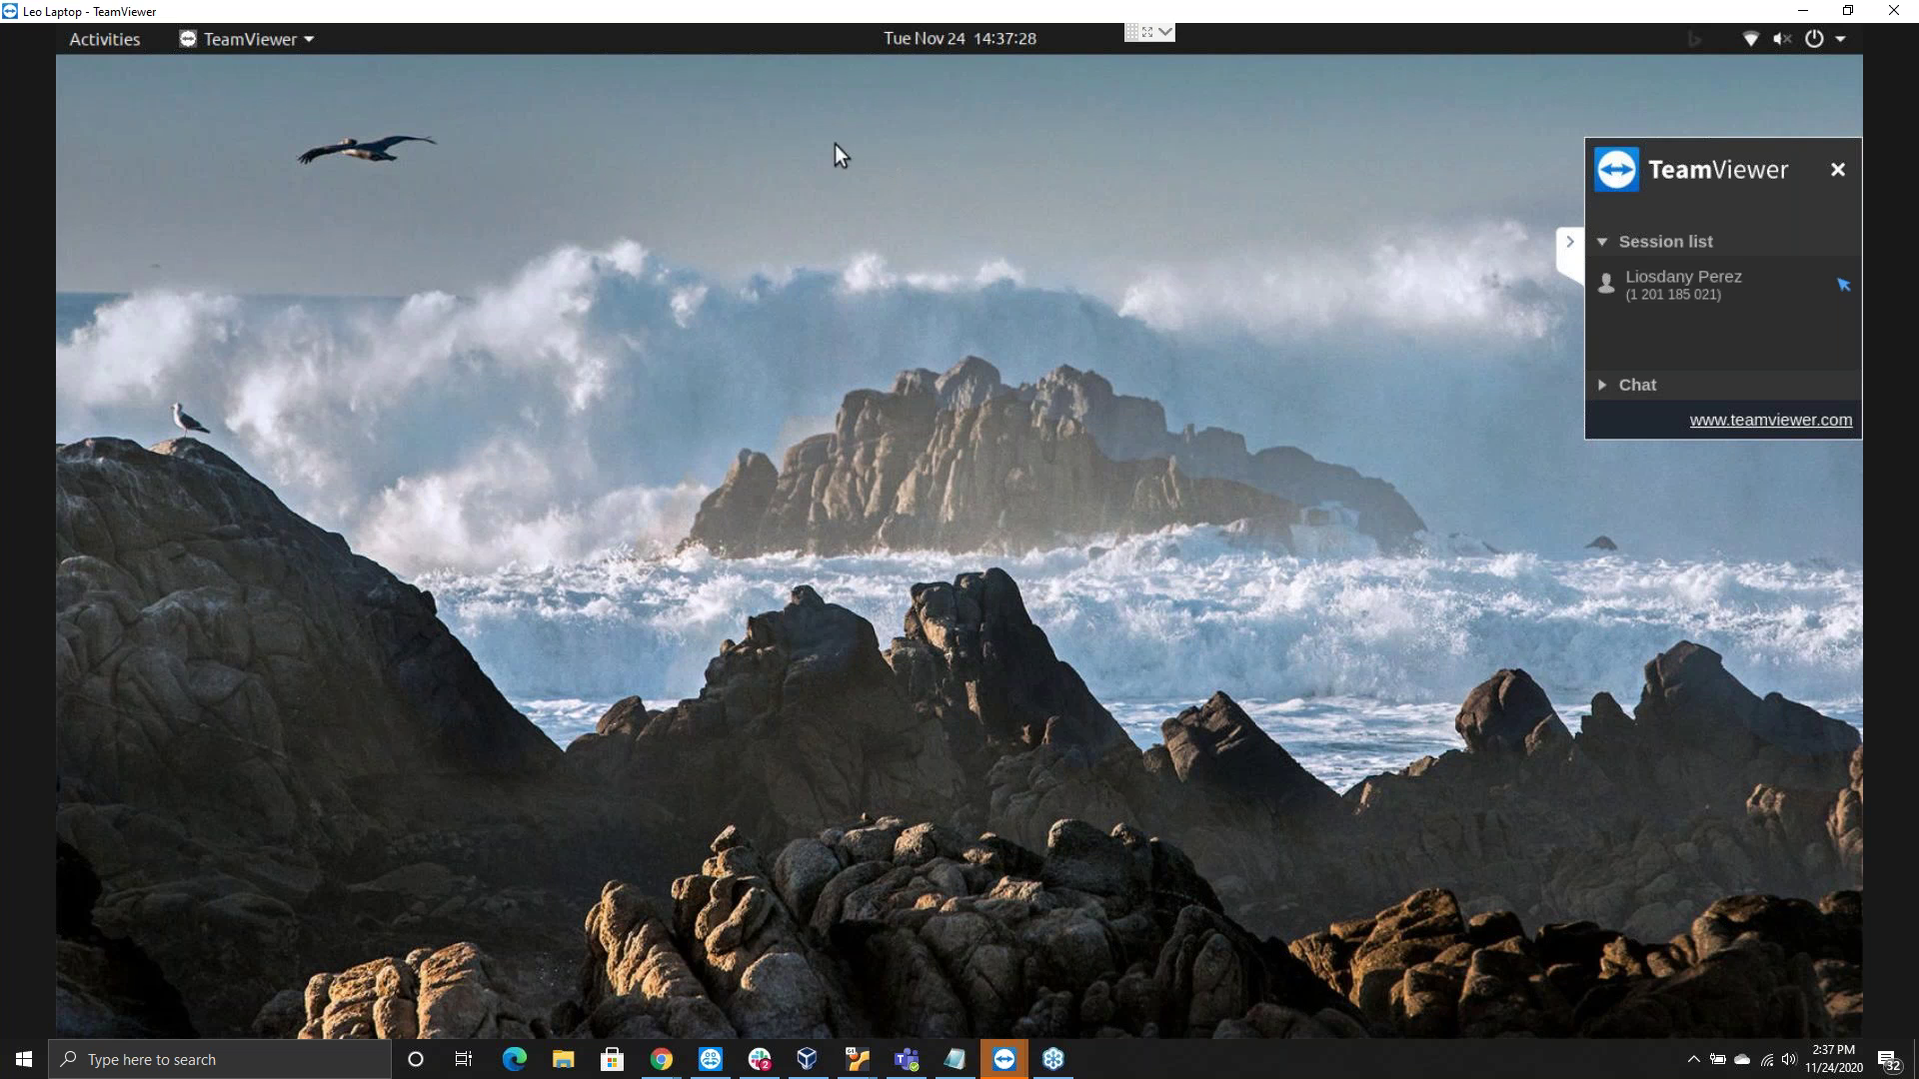
click(1159, 35)
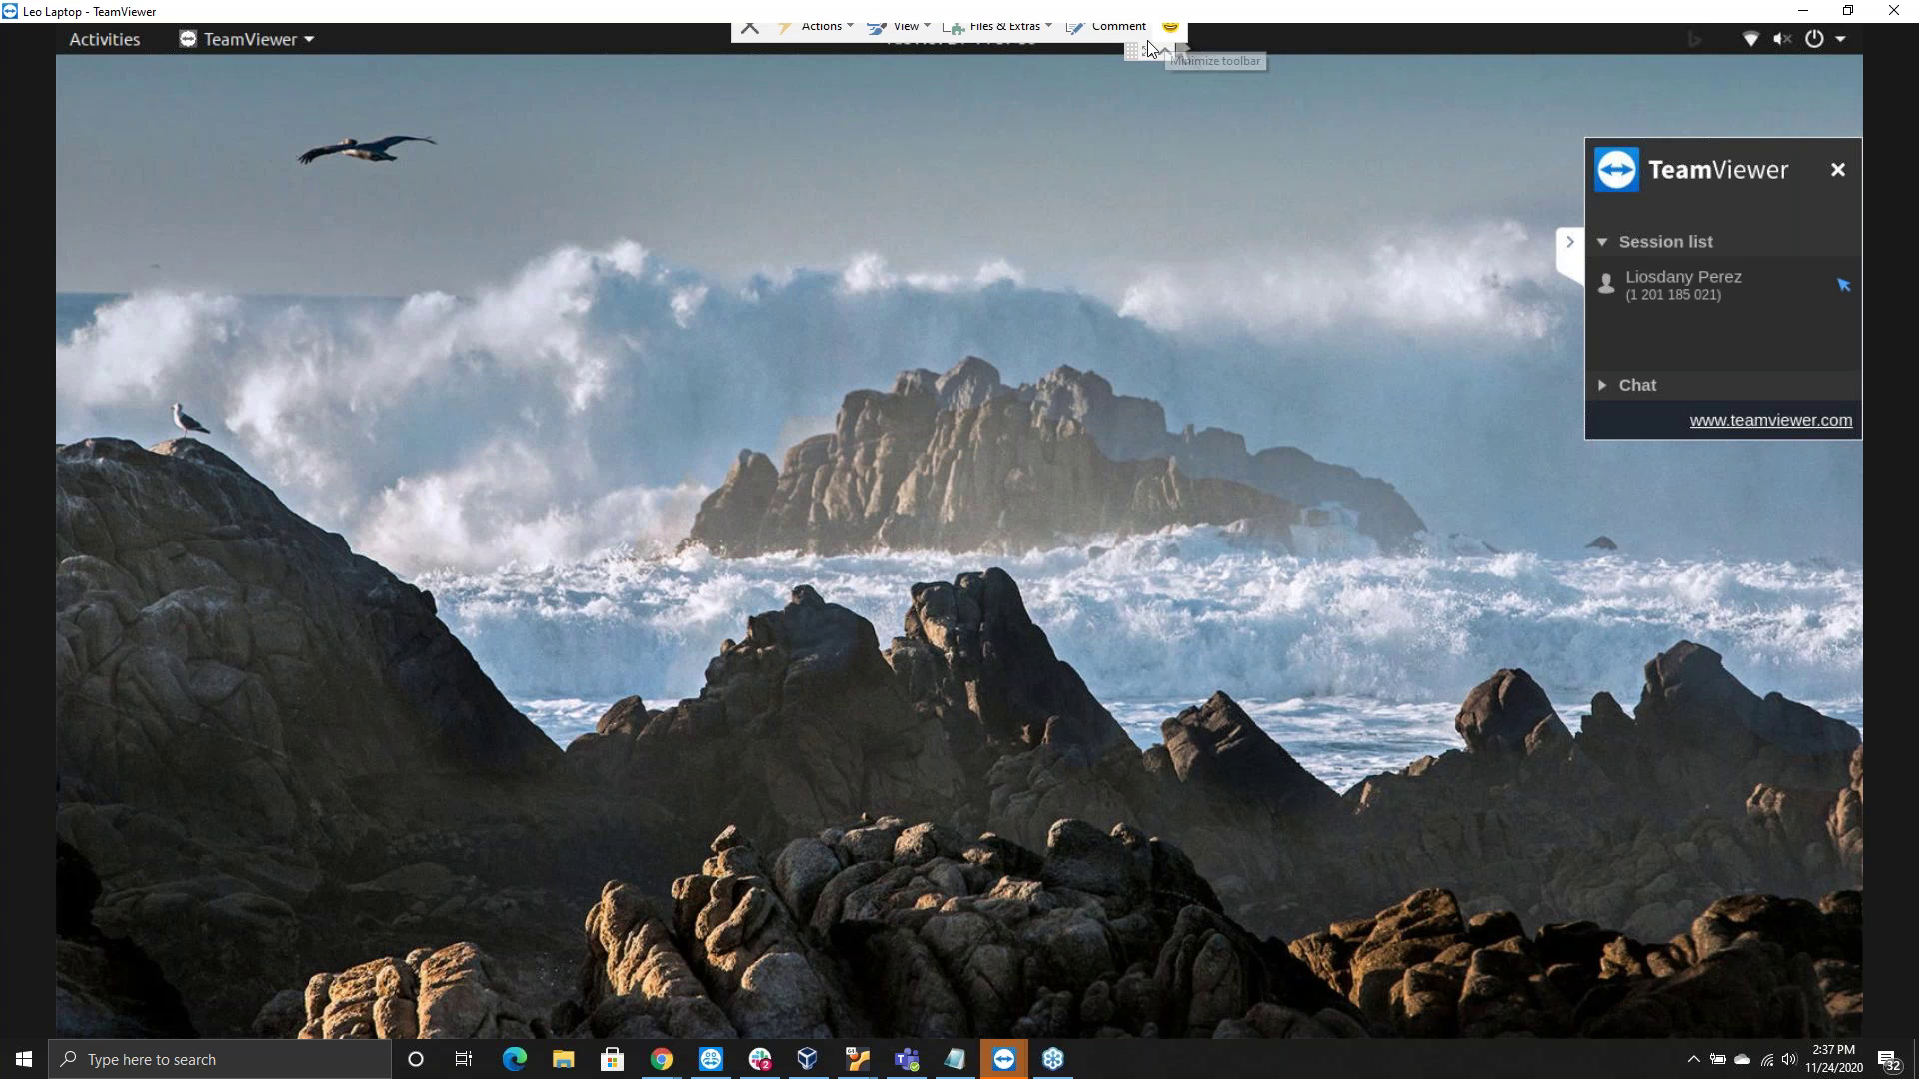
click(749, 43)
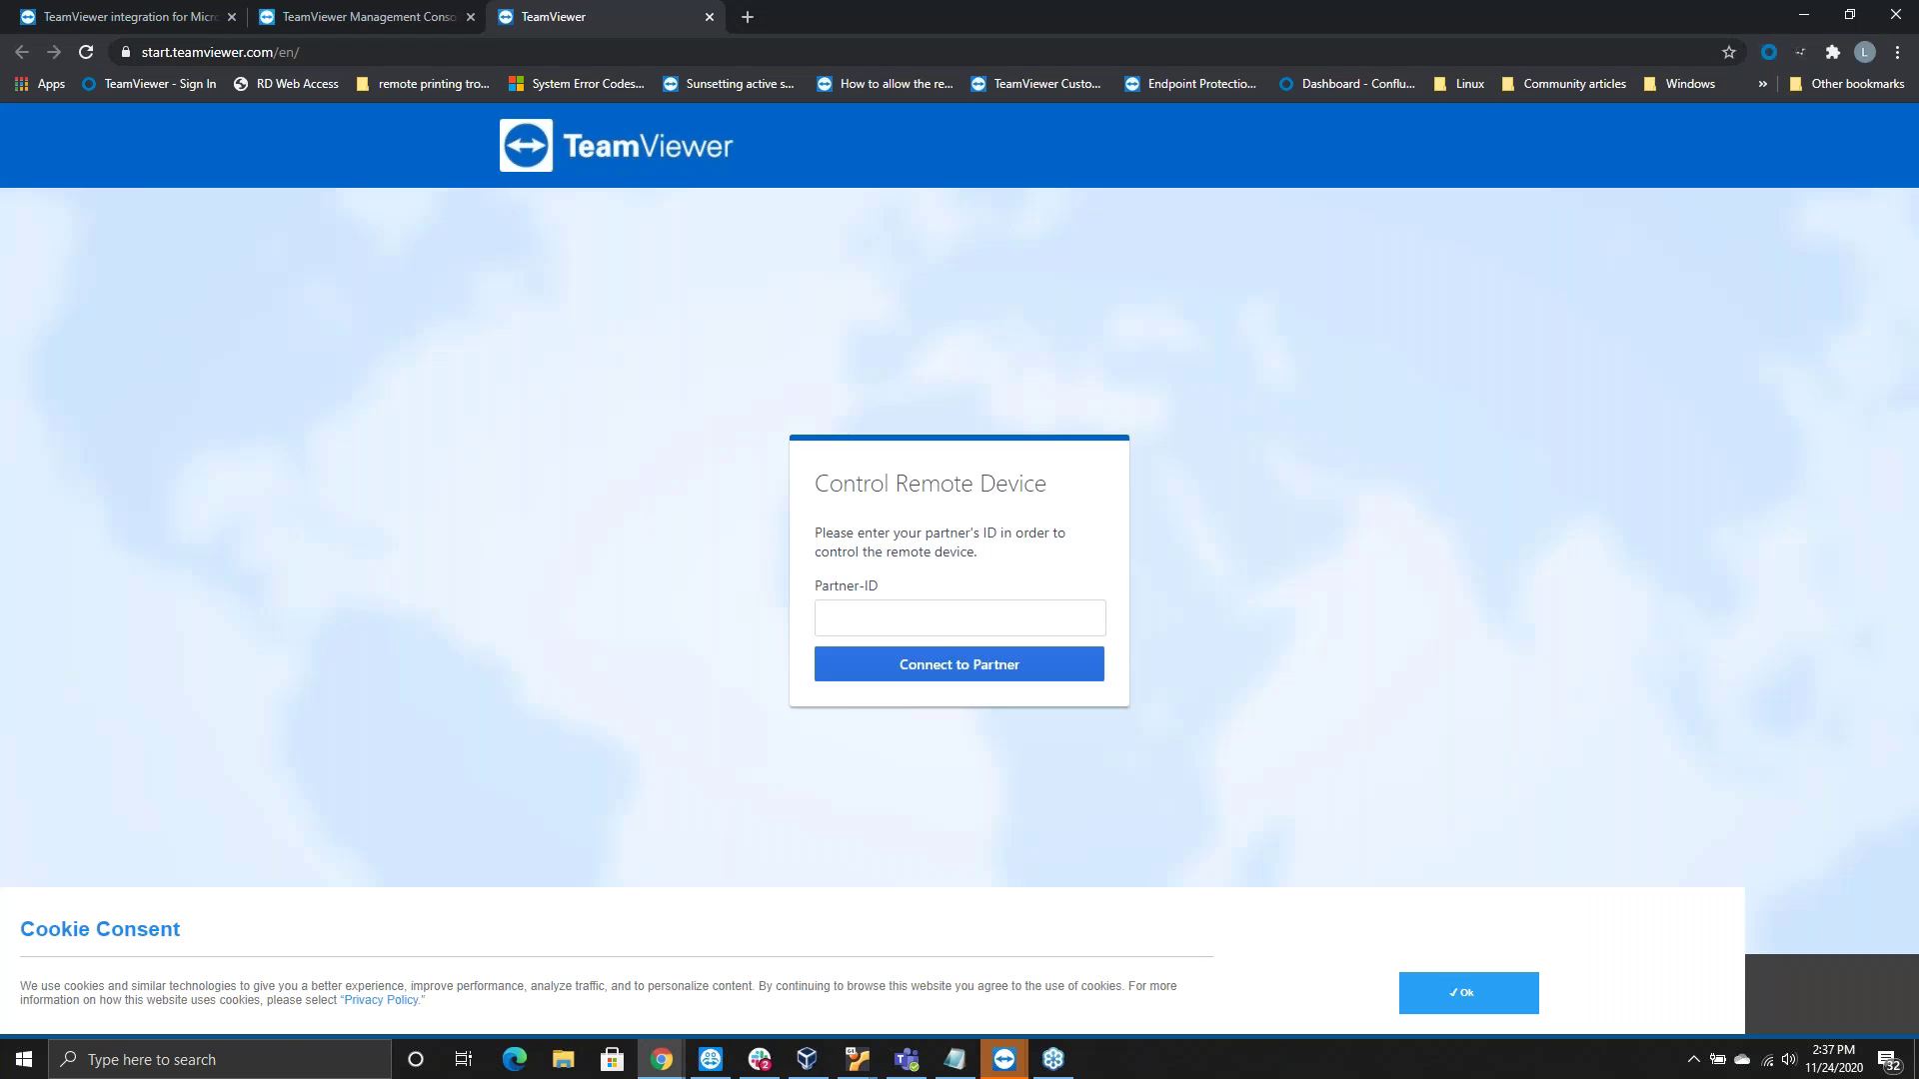
click(709, 16)
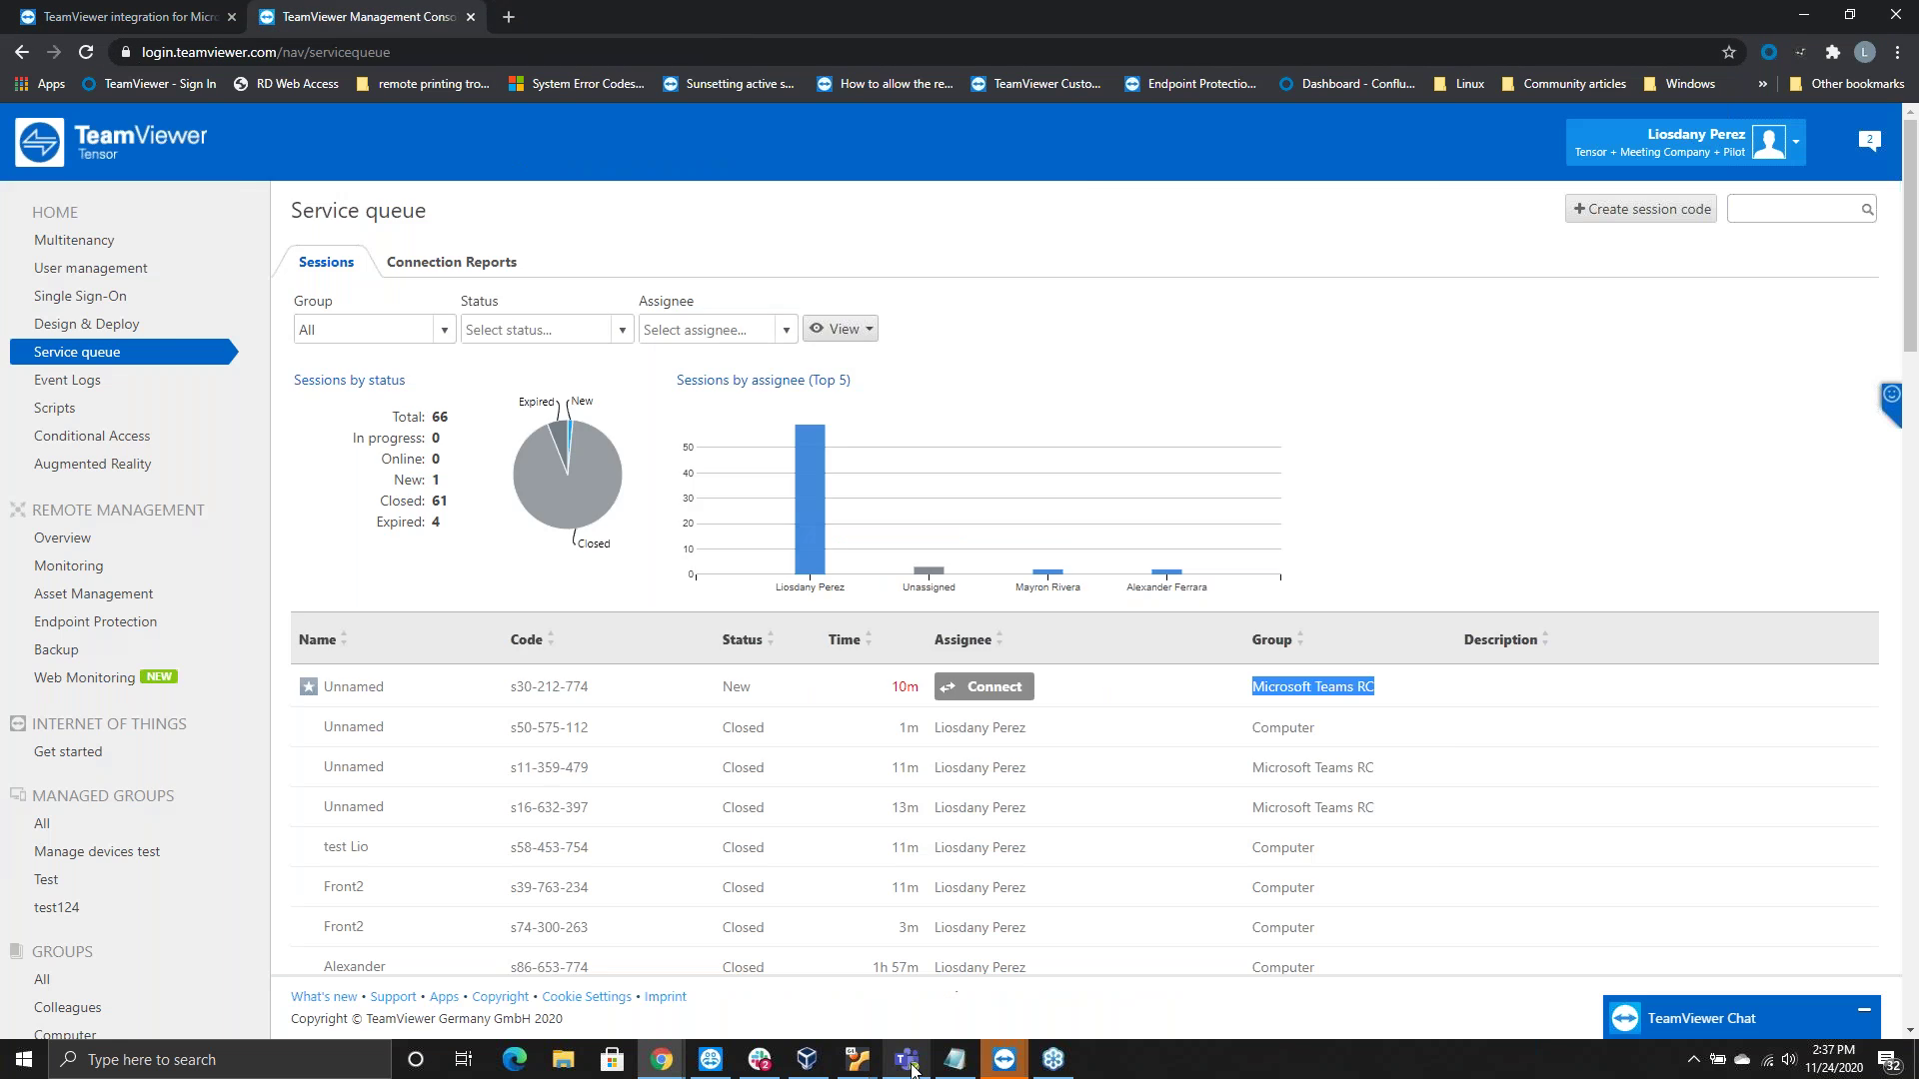
click(906, 1061)
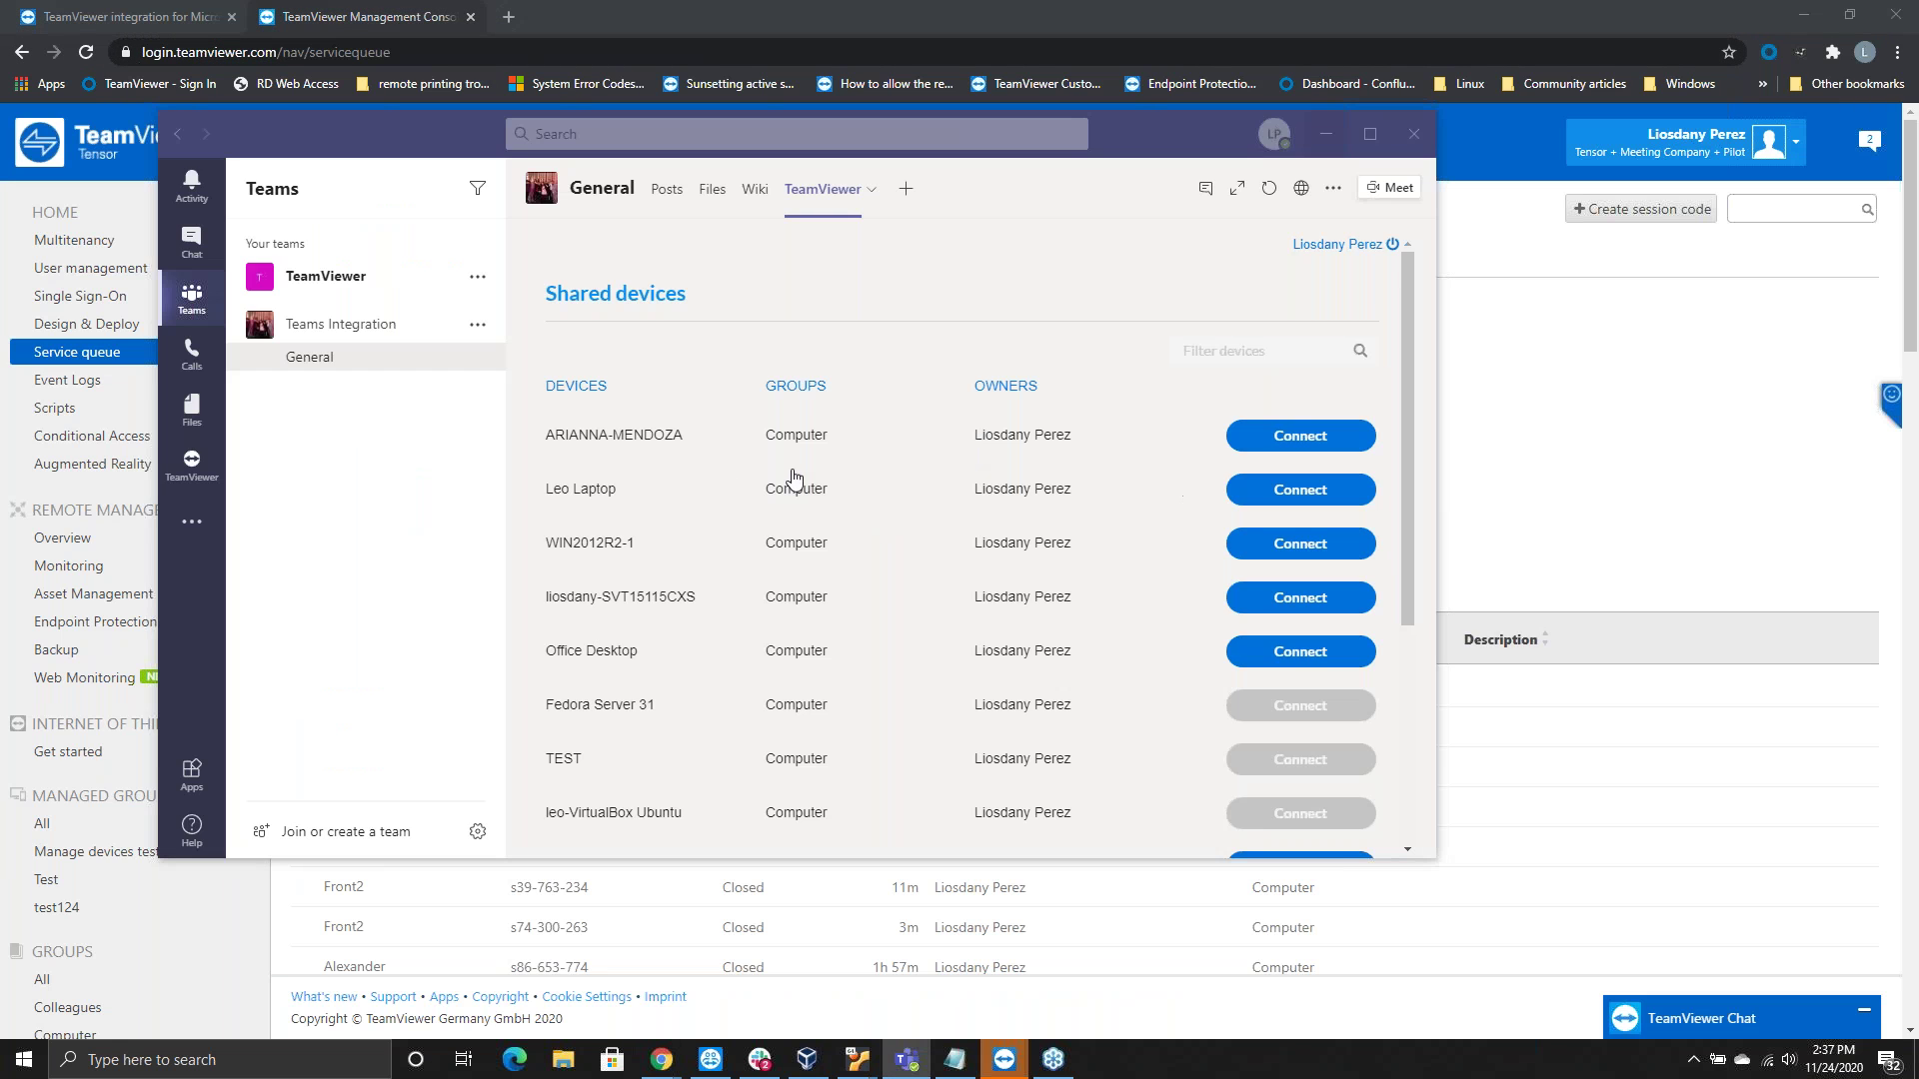
Collapse the Teams Integration channels and bring up that team's more options menu
click(357, 323)
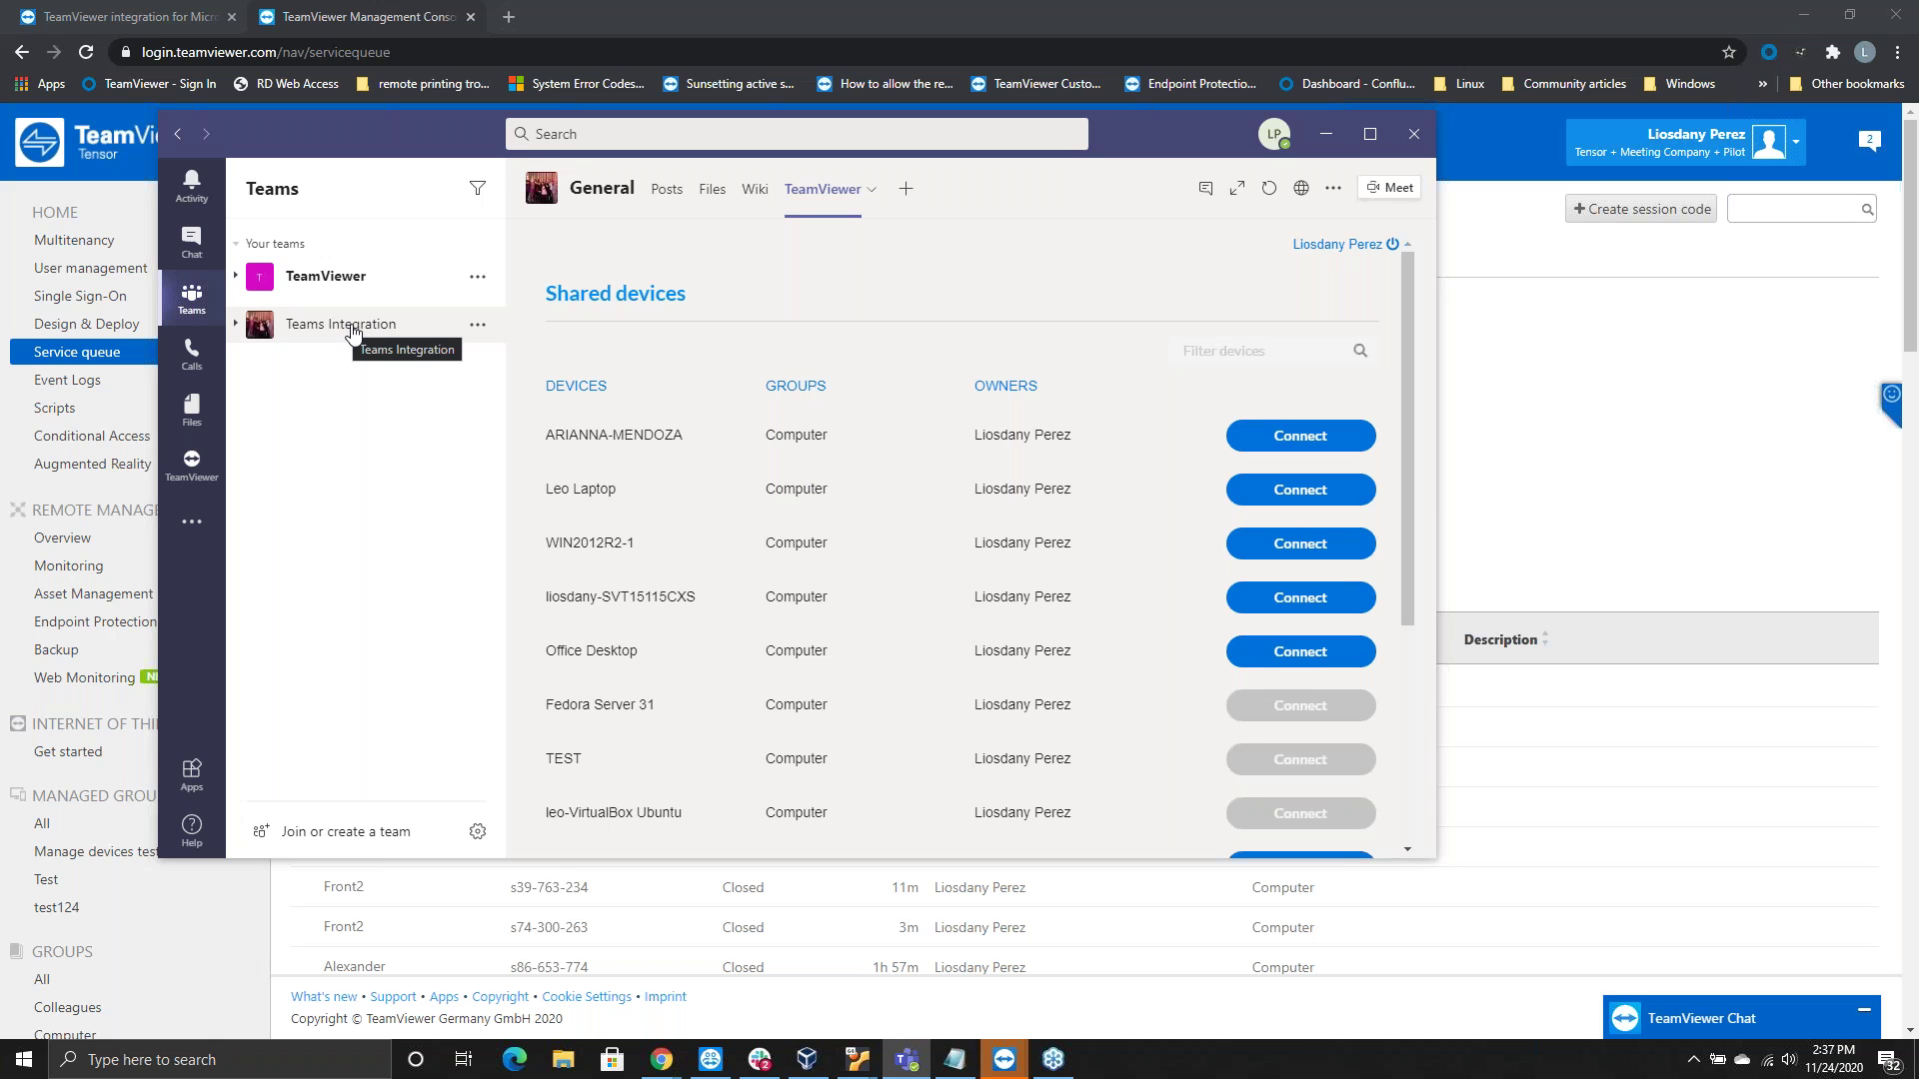
click(477, 330)
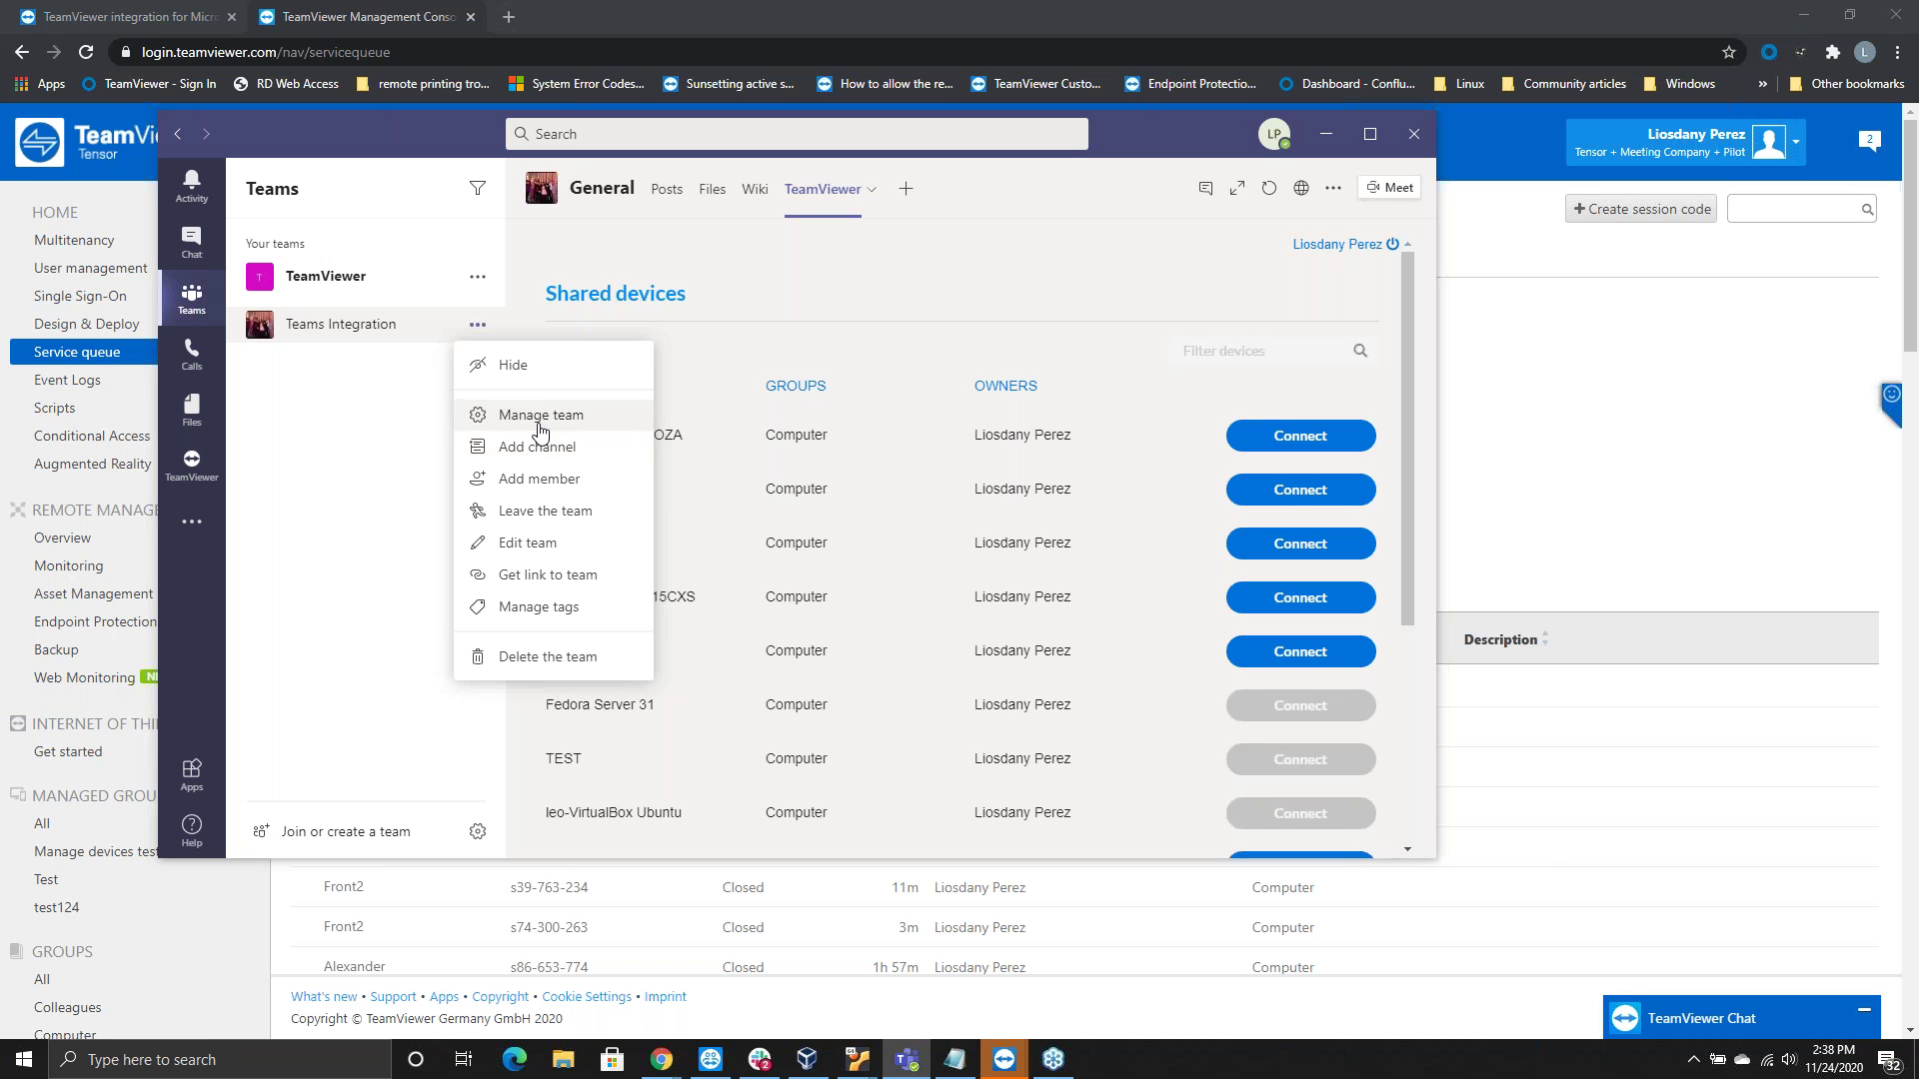
Open Manage team, expand Members and guests, and check a member's Owner/Member role choices without changing them
click(540, 424)
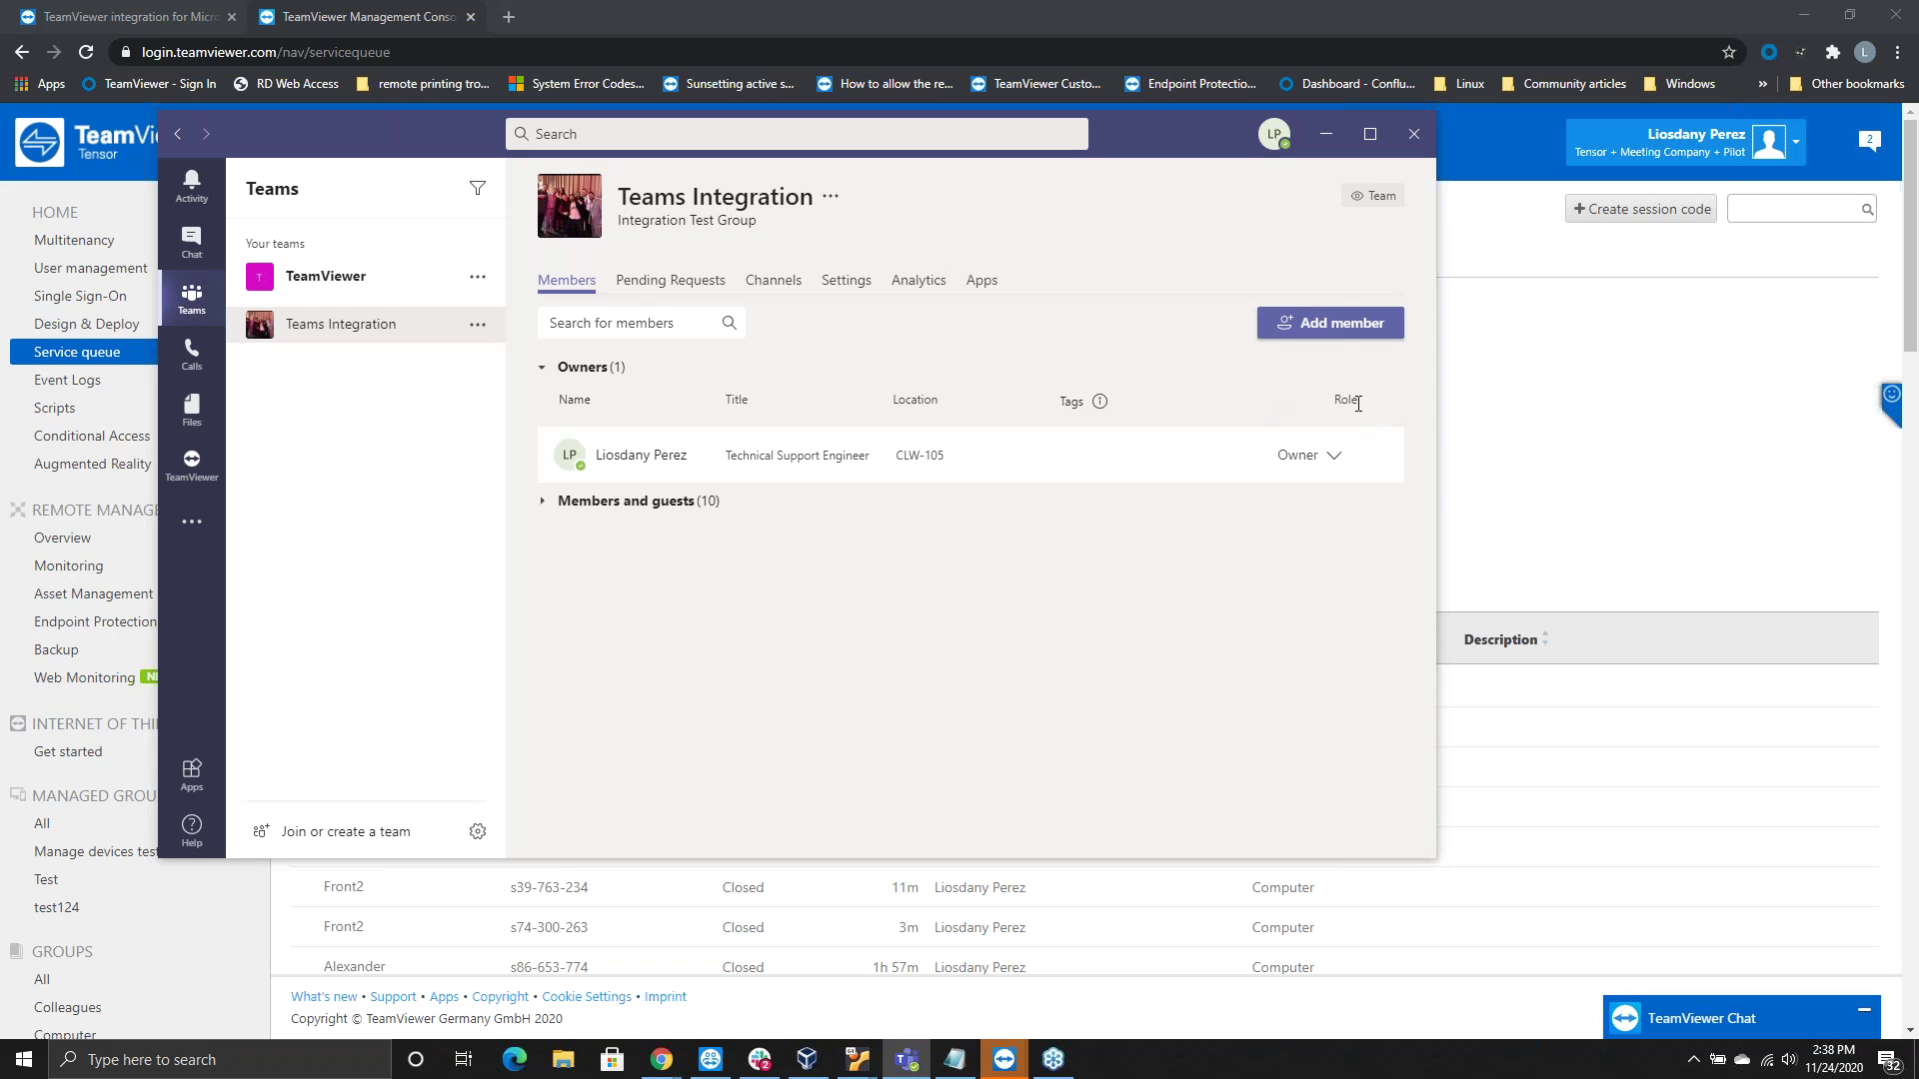
click(543, 502)
scroll(1340, 521, down, 2)
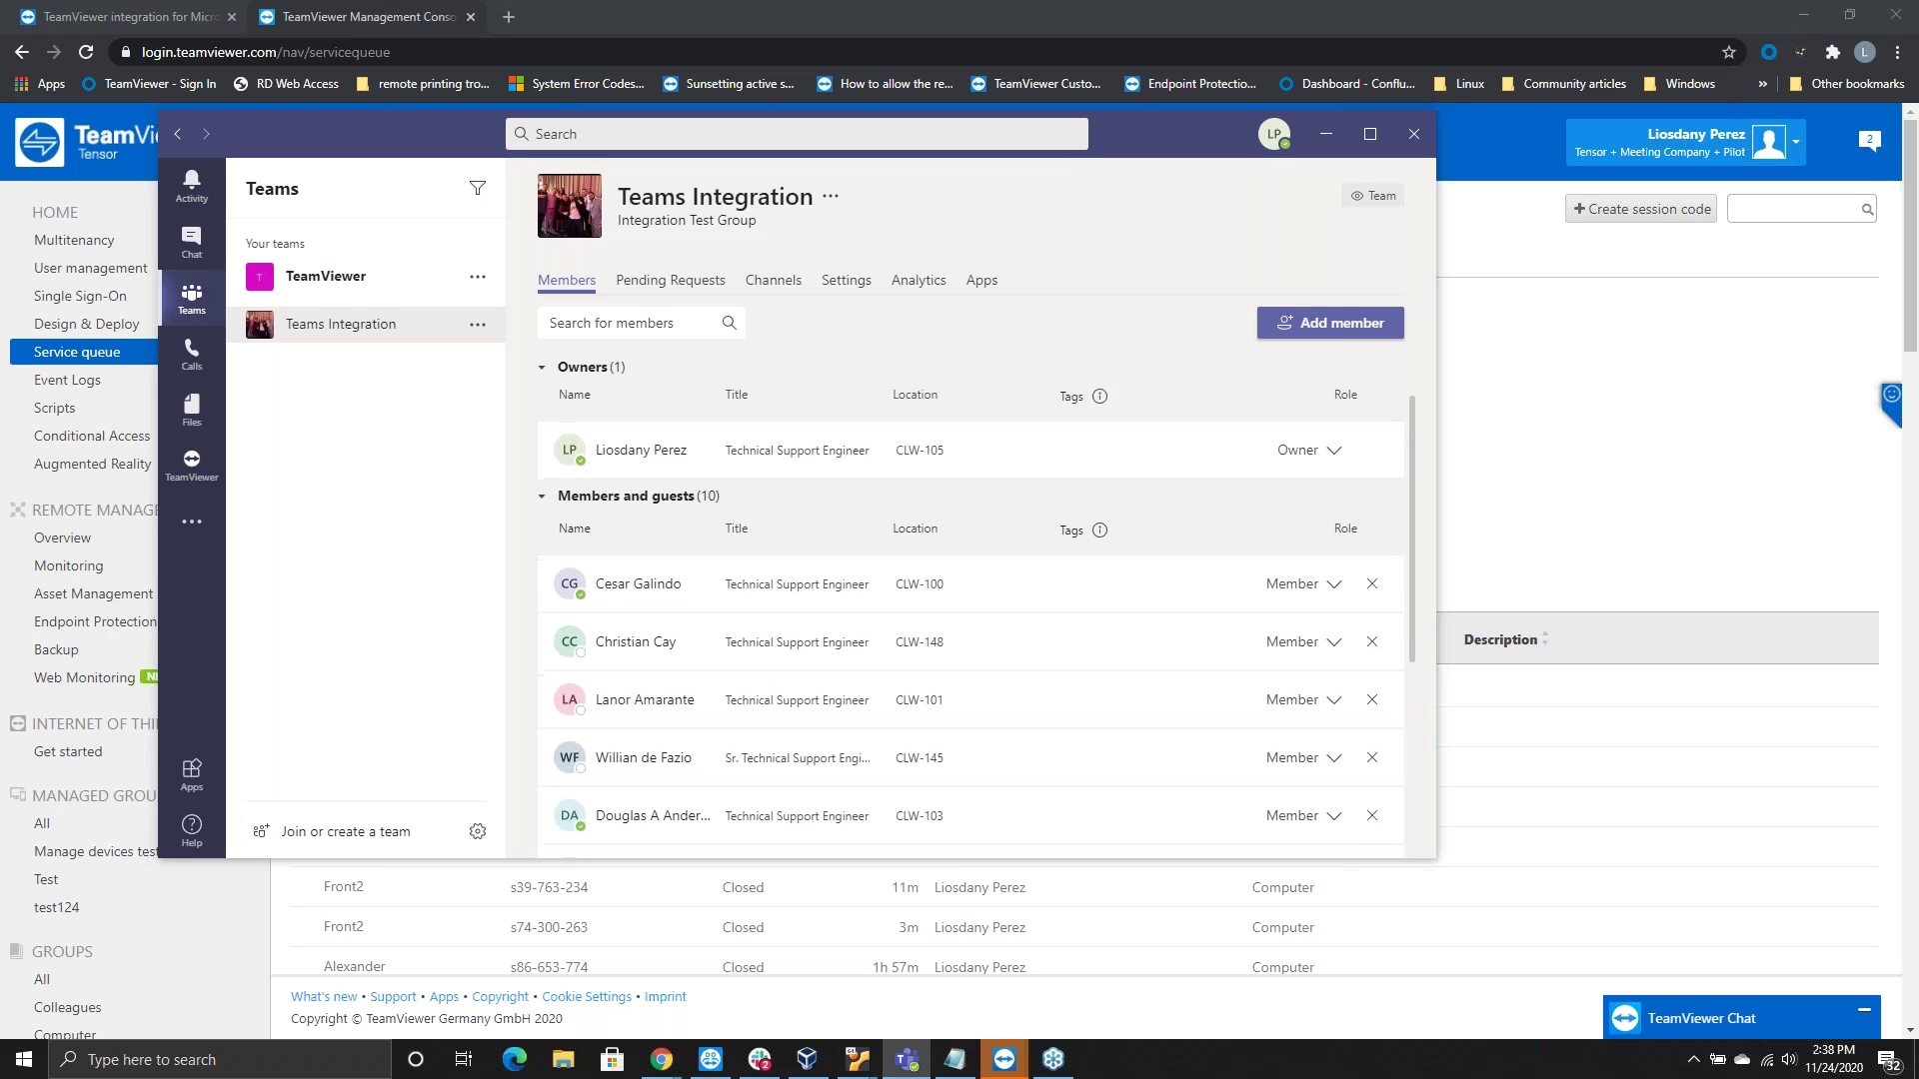
scroll(1364, 575, up, 2)
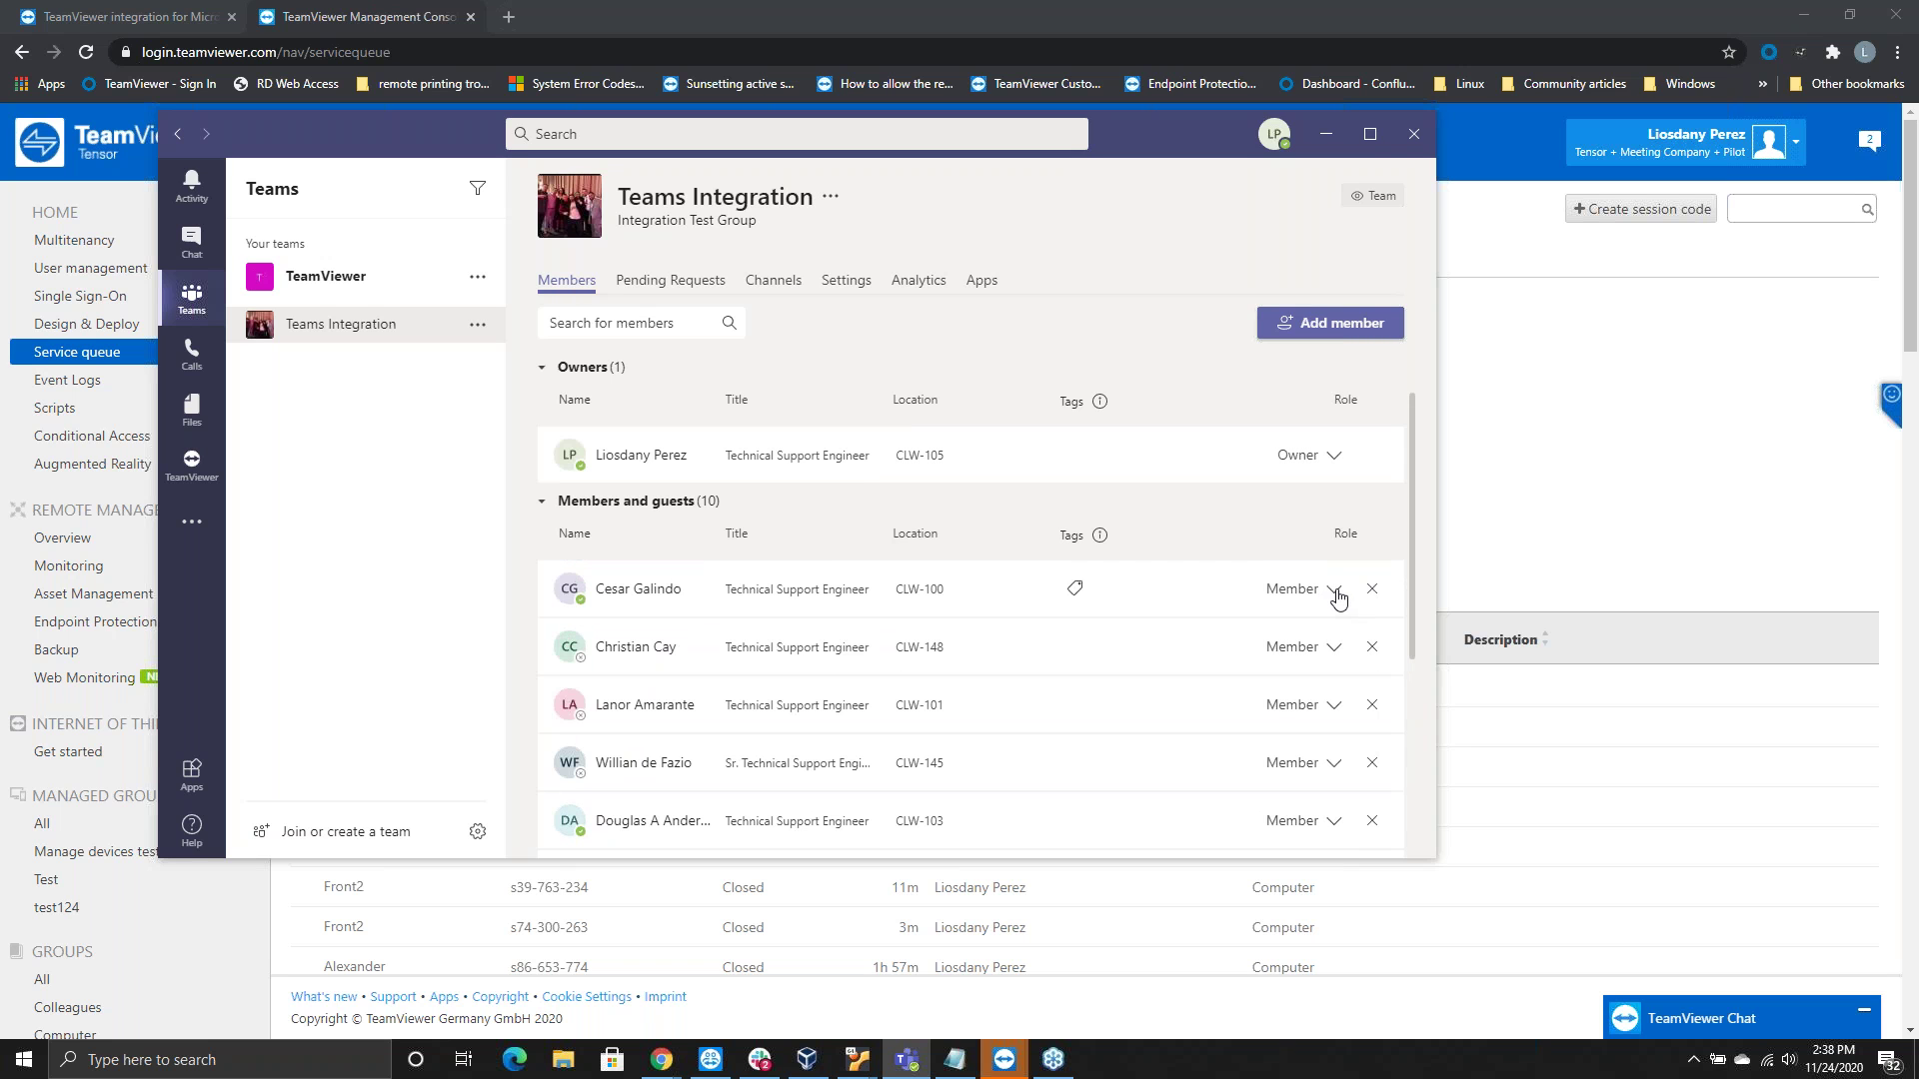
click(1339, 592)
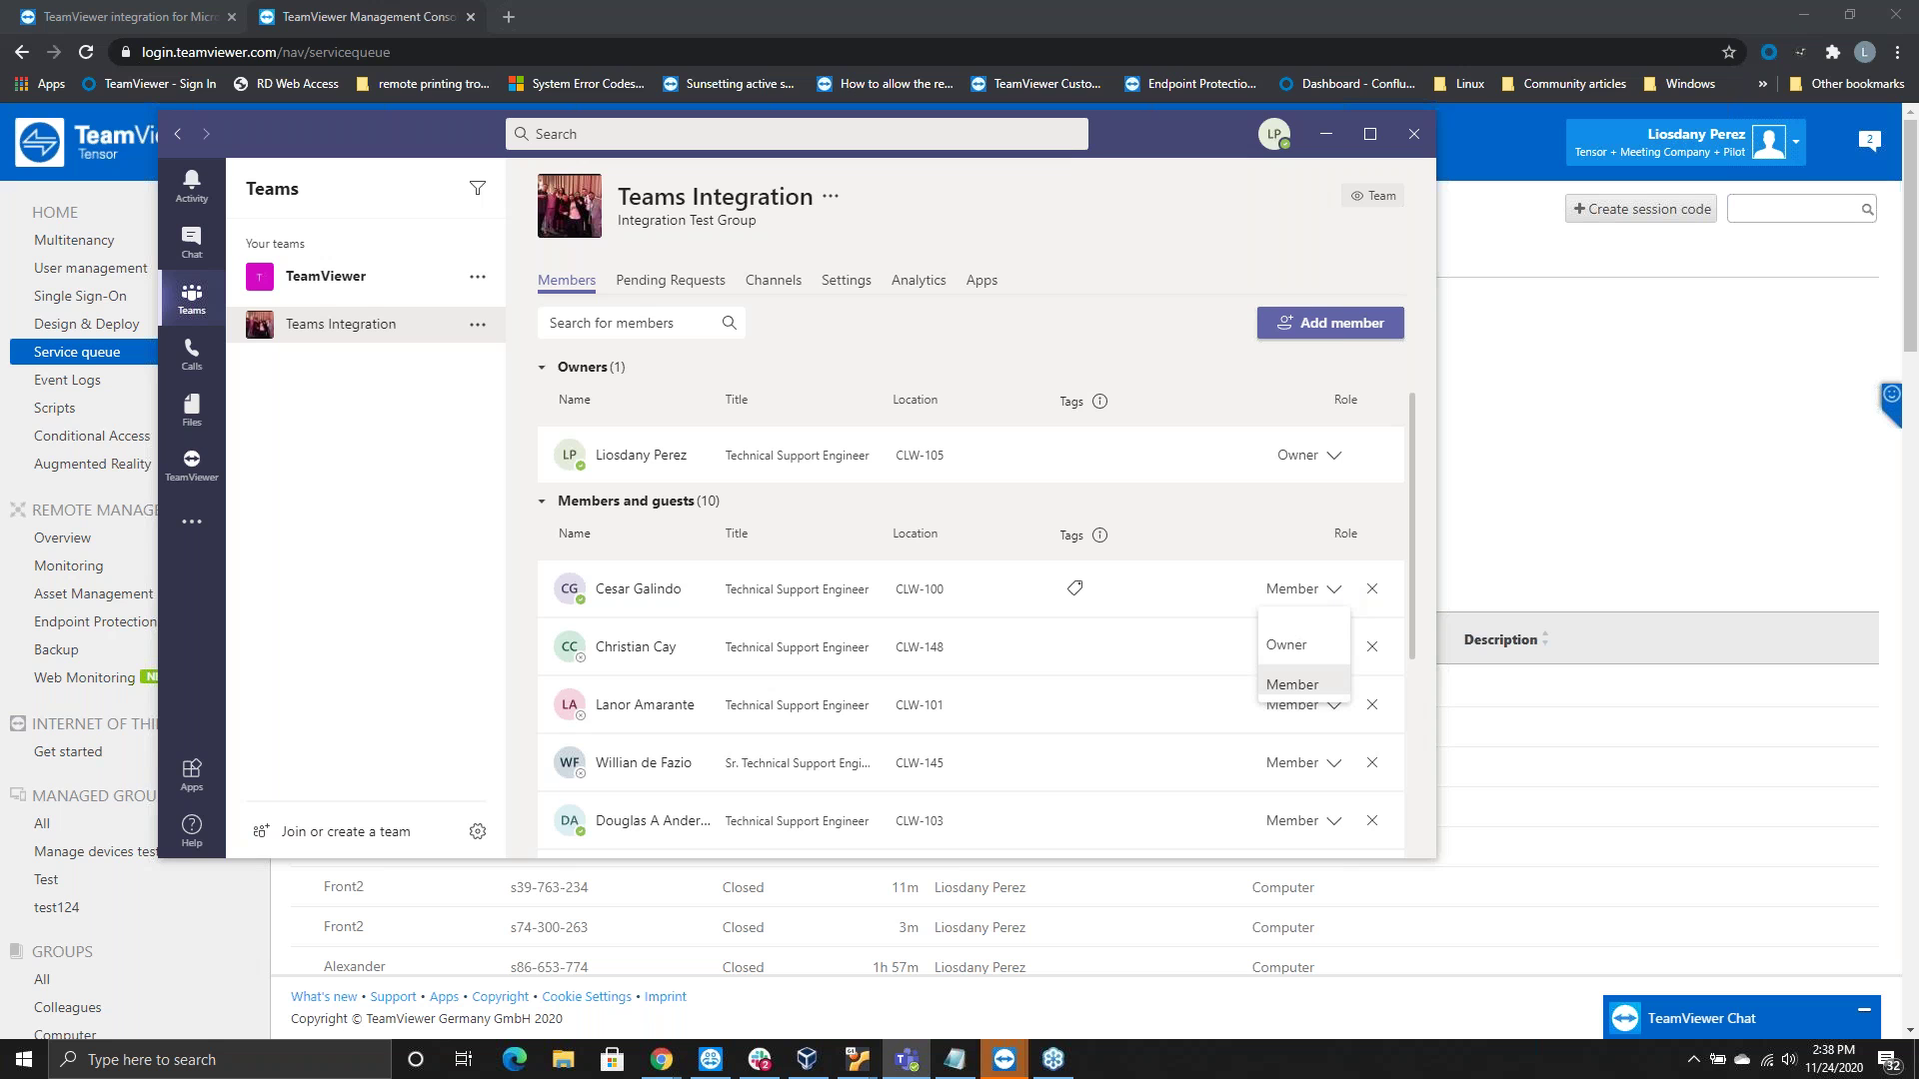
click(1201, 506)
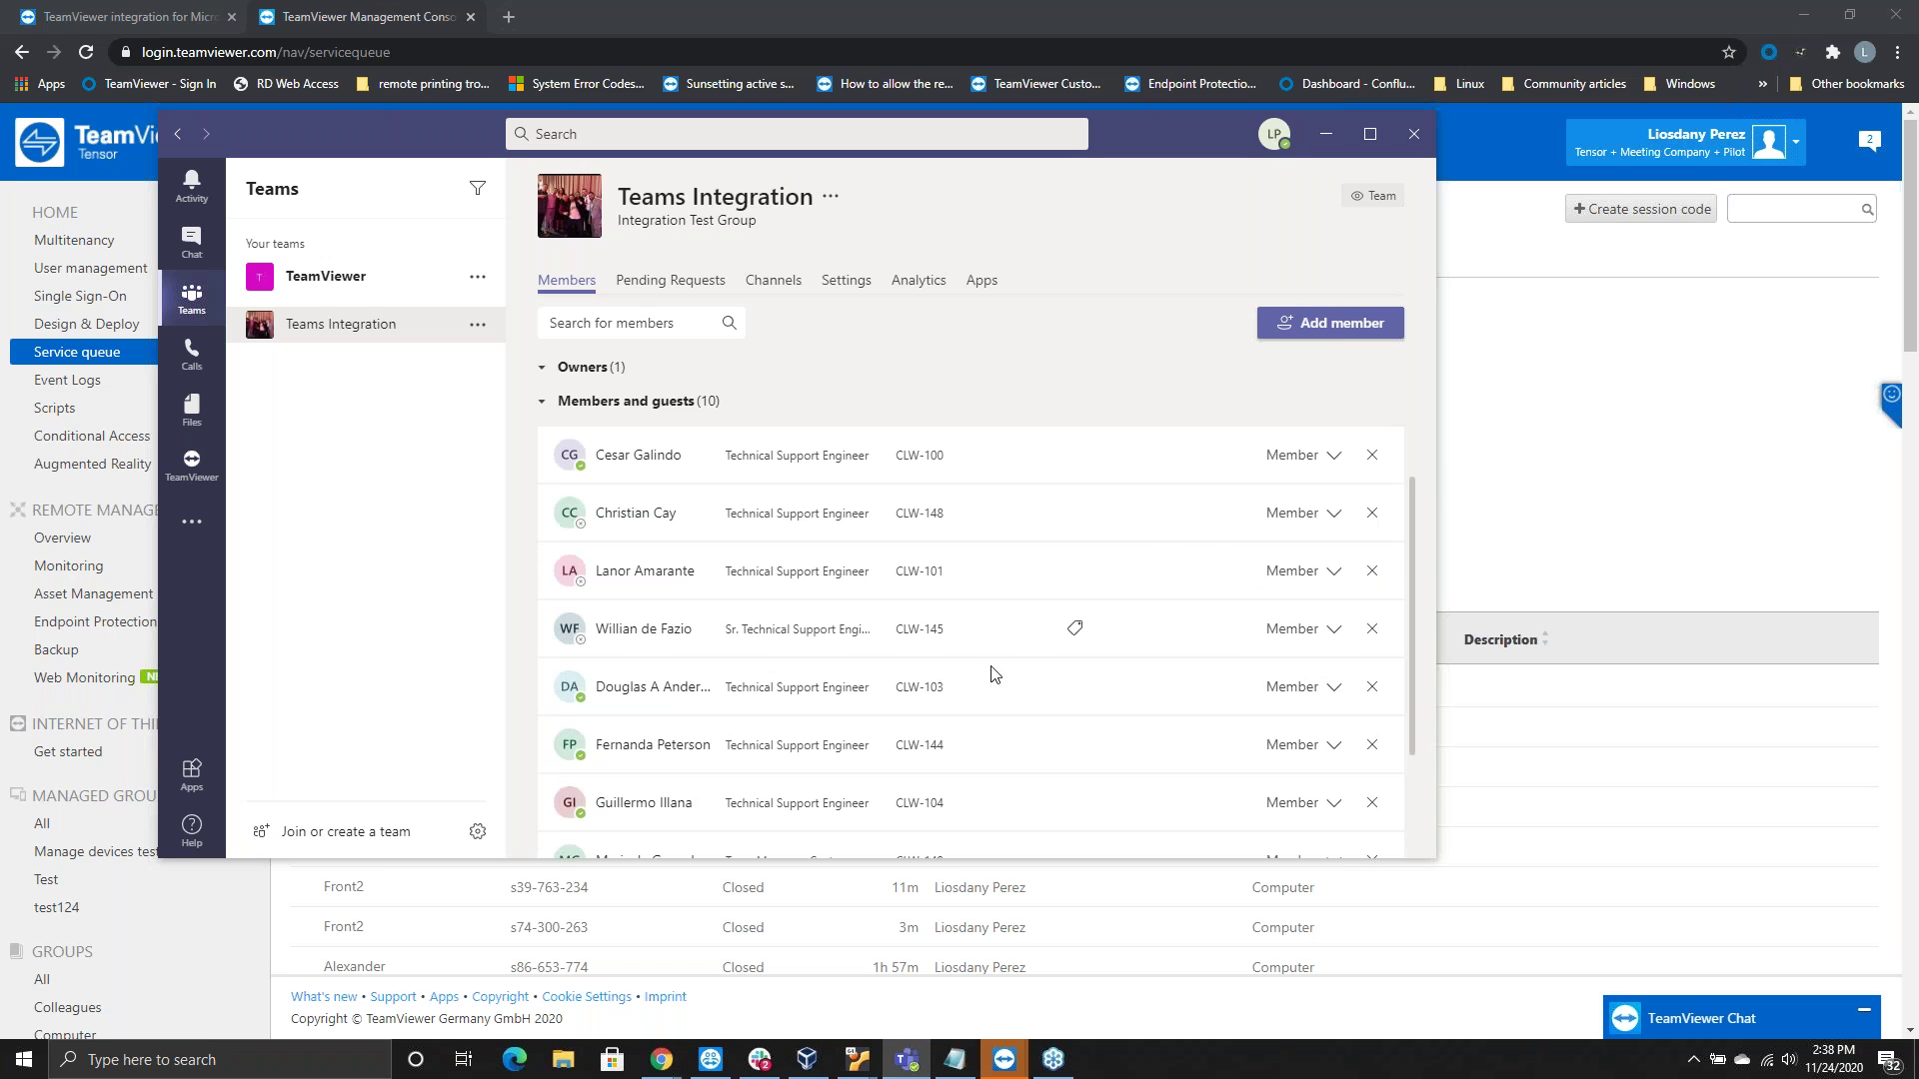
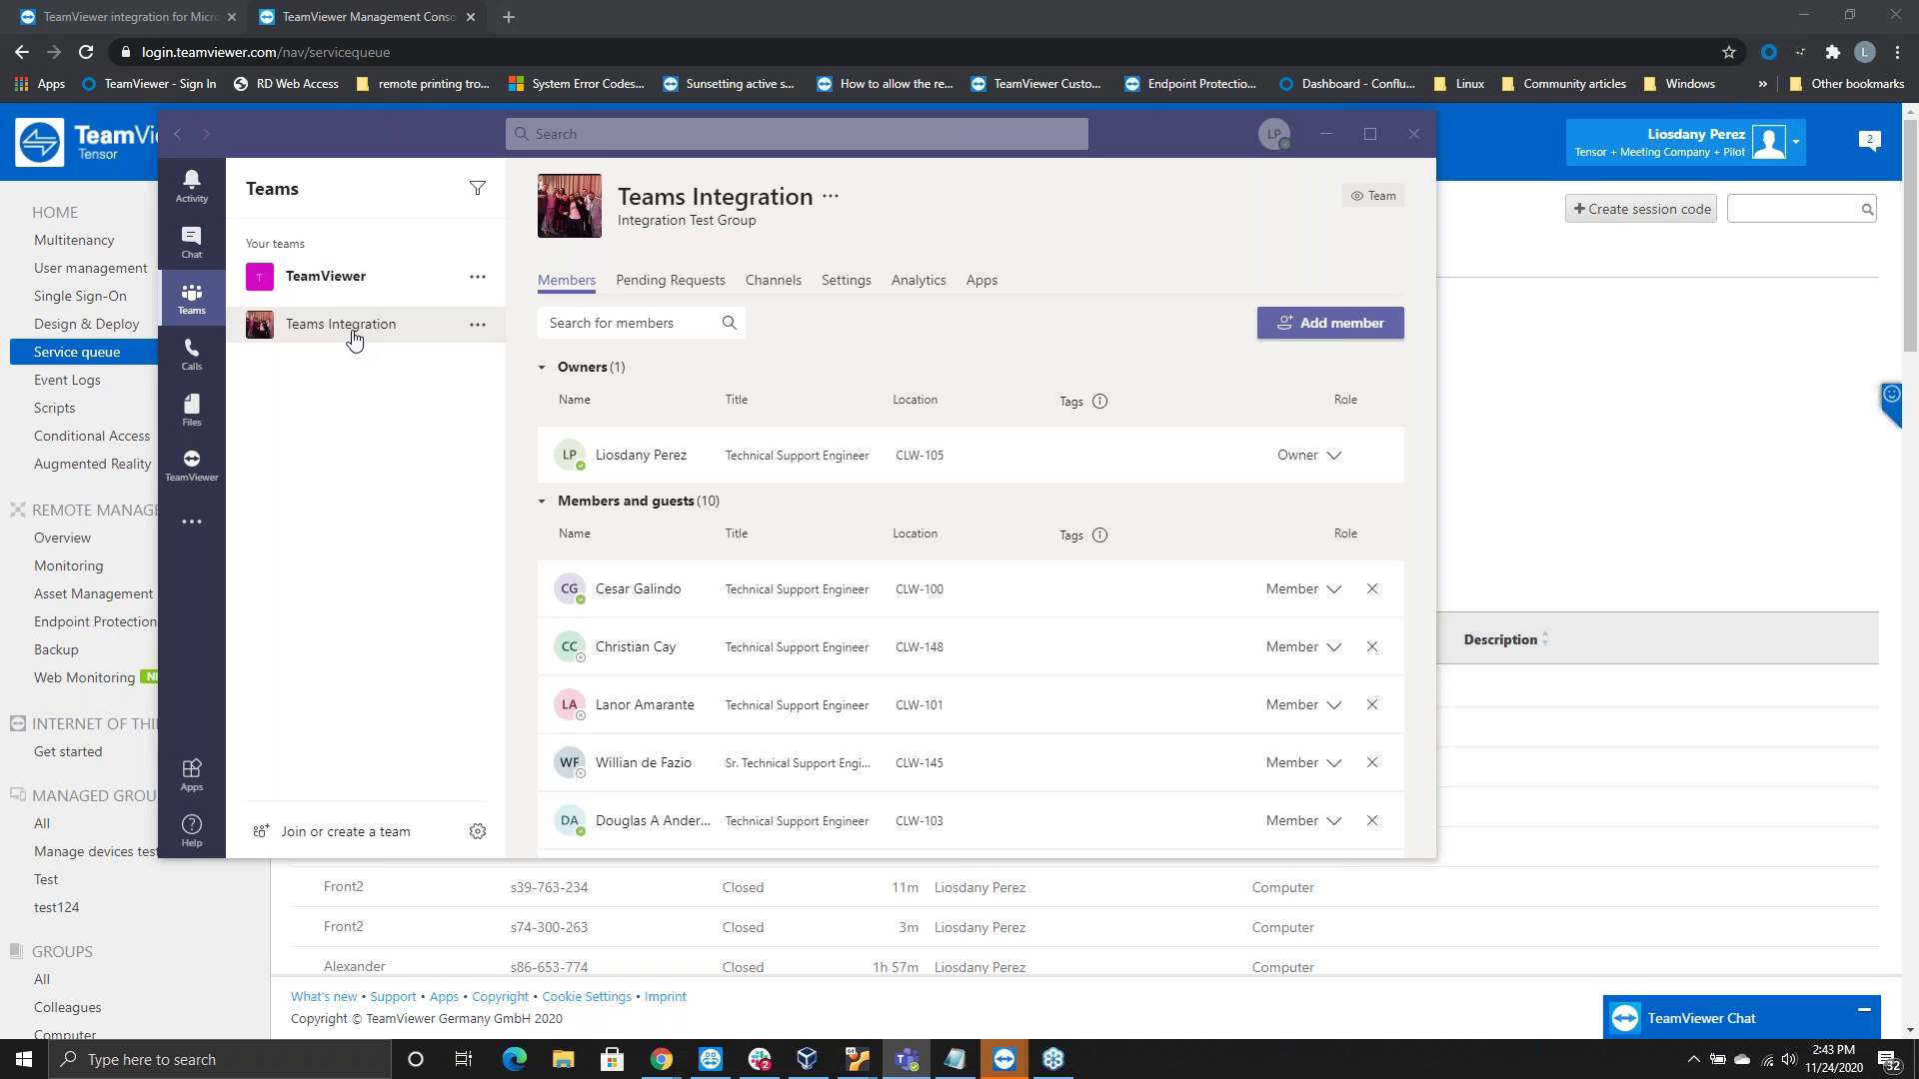
Open the chat with the TeamViewer Remote Control cards and start a new TeamViewer invitation
click(353, 339)
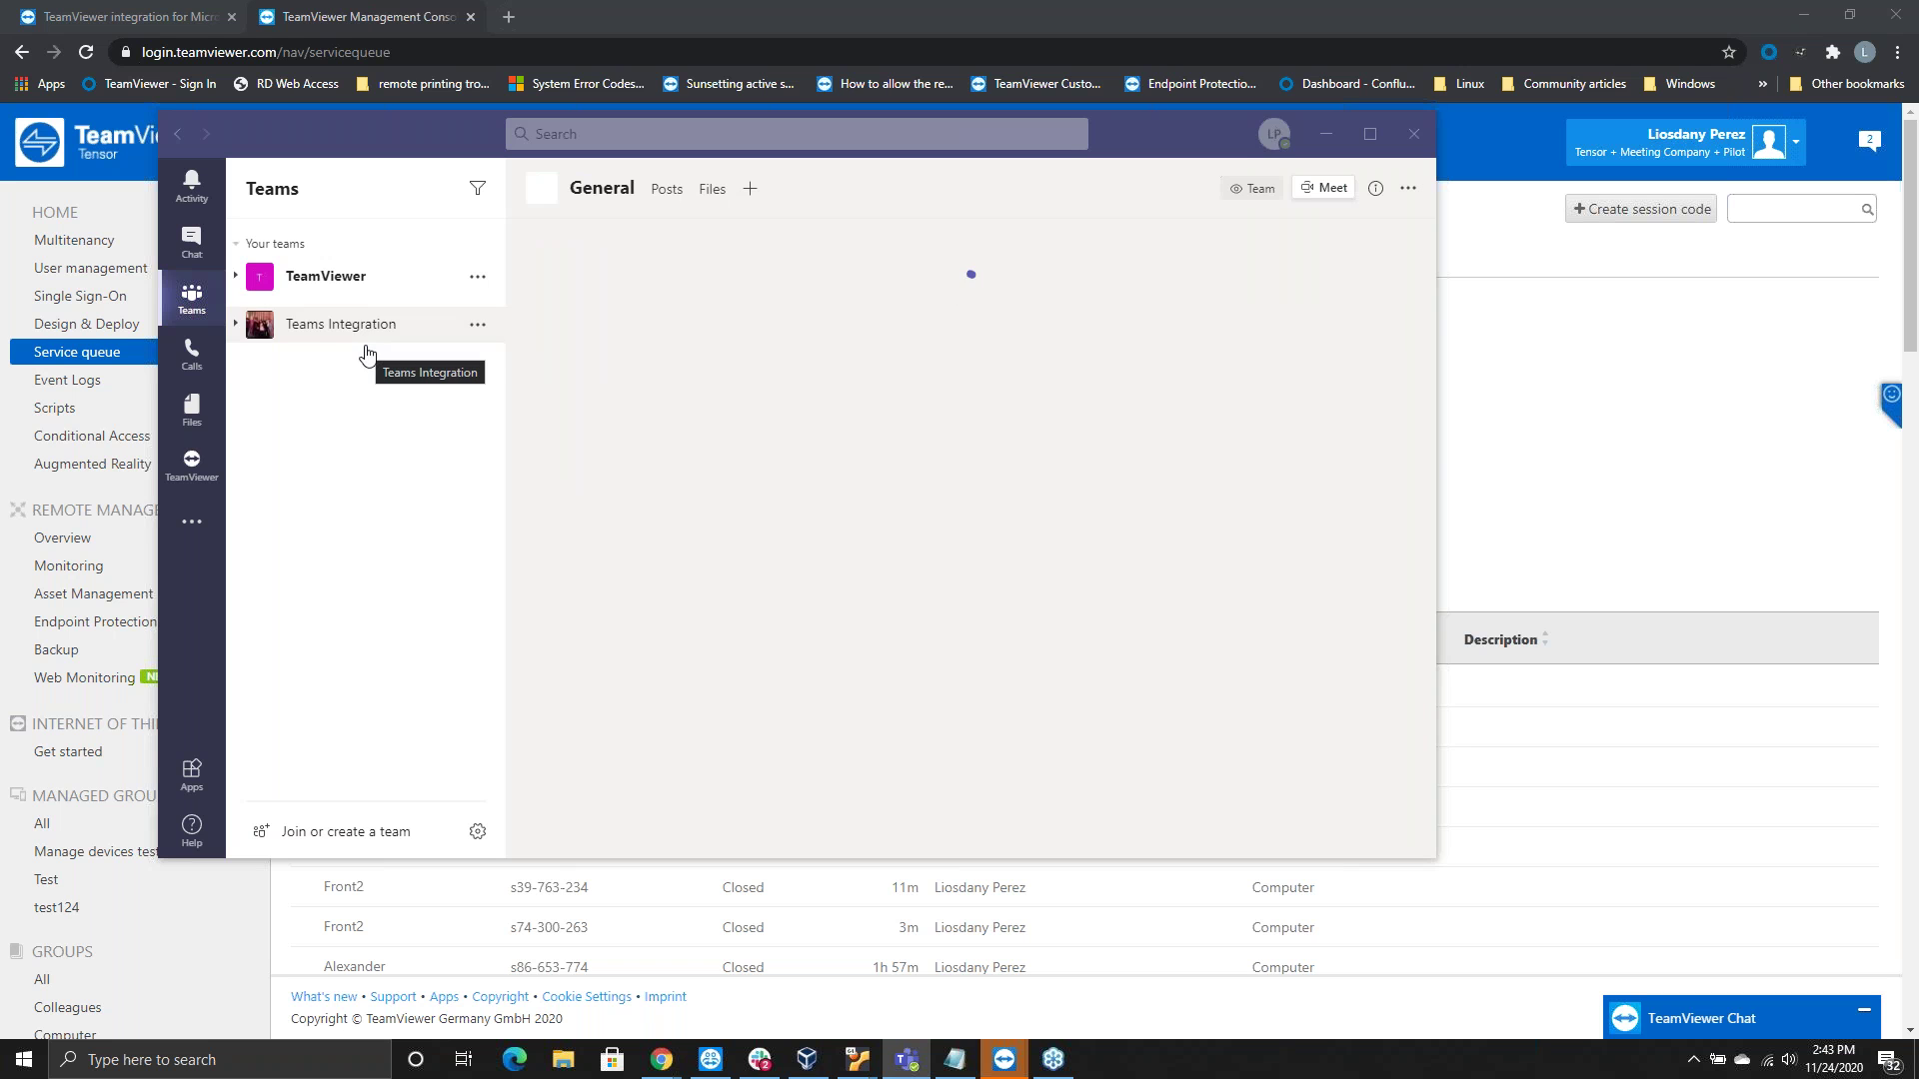
click(191, 243)
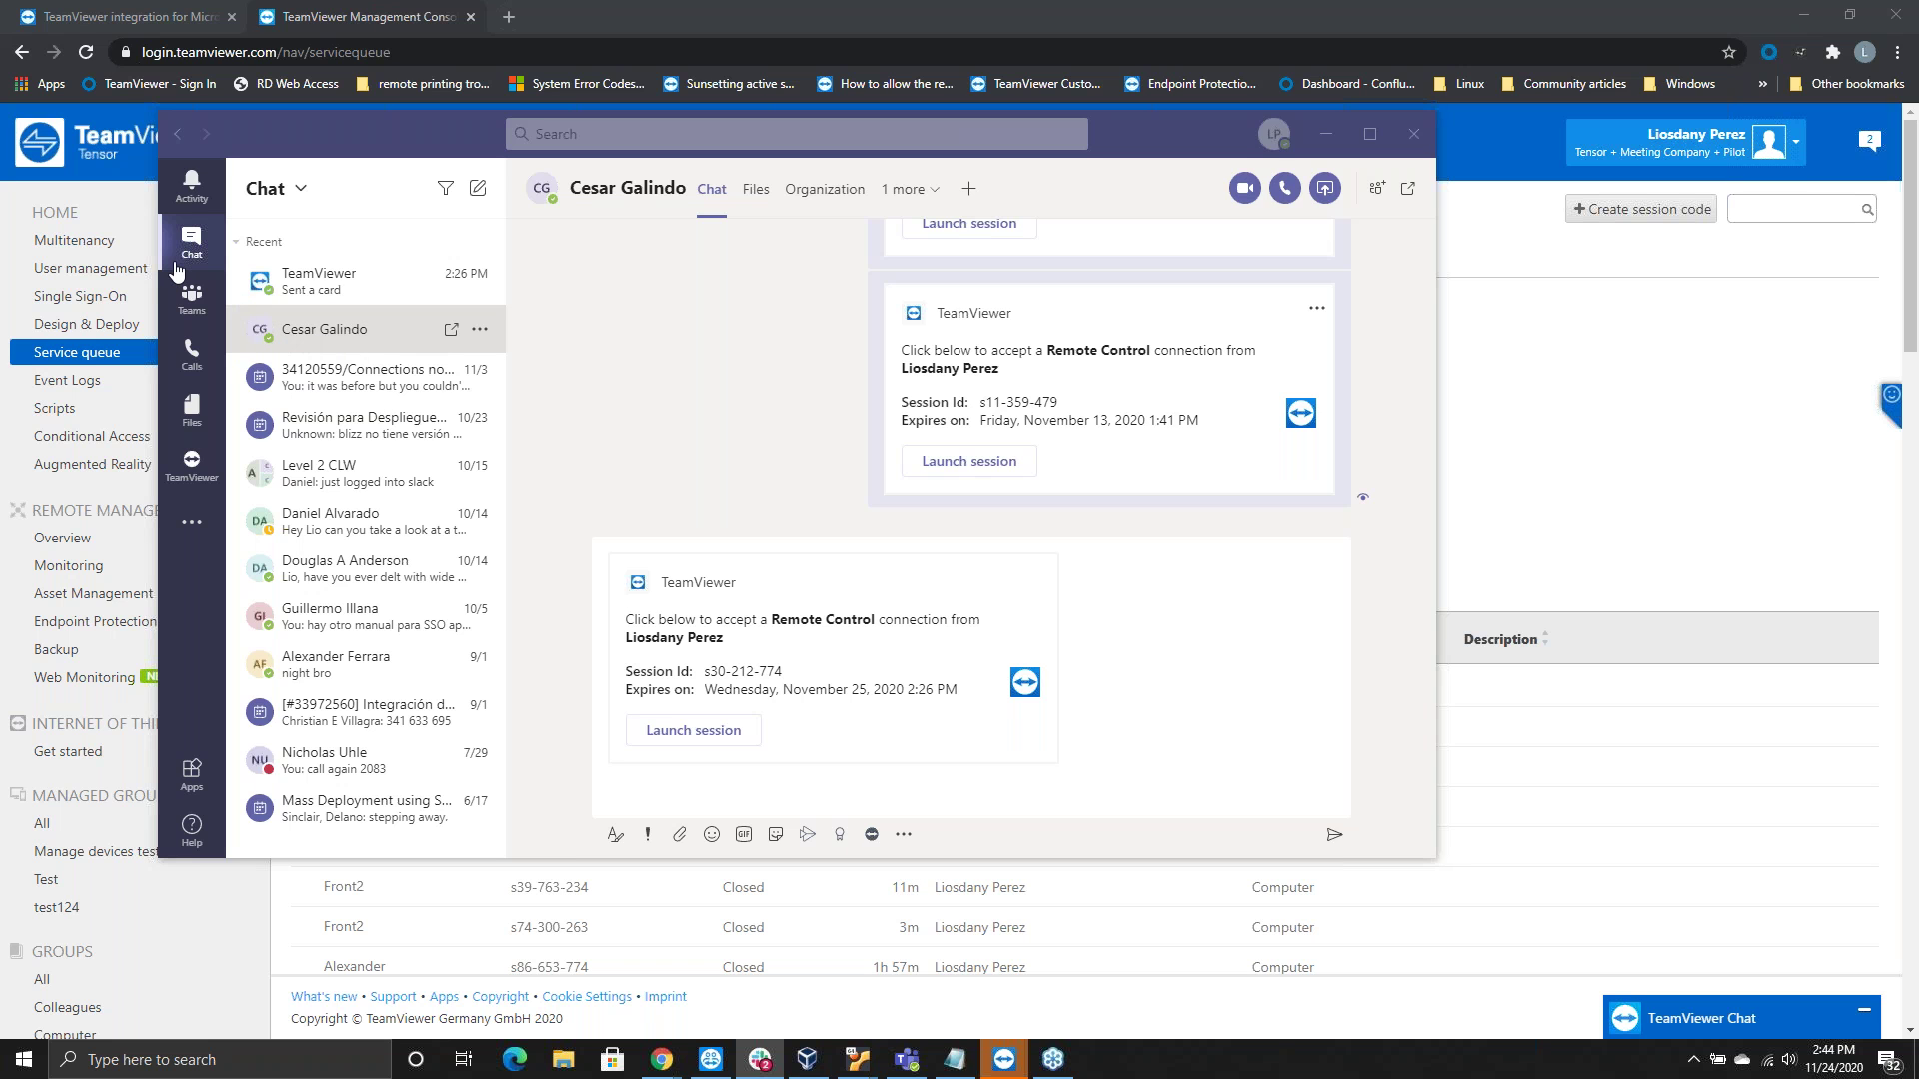
click(875, 842)
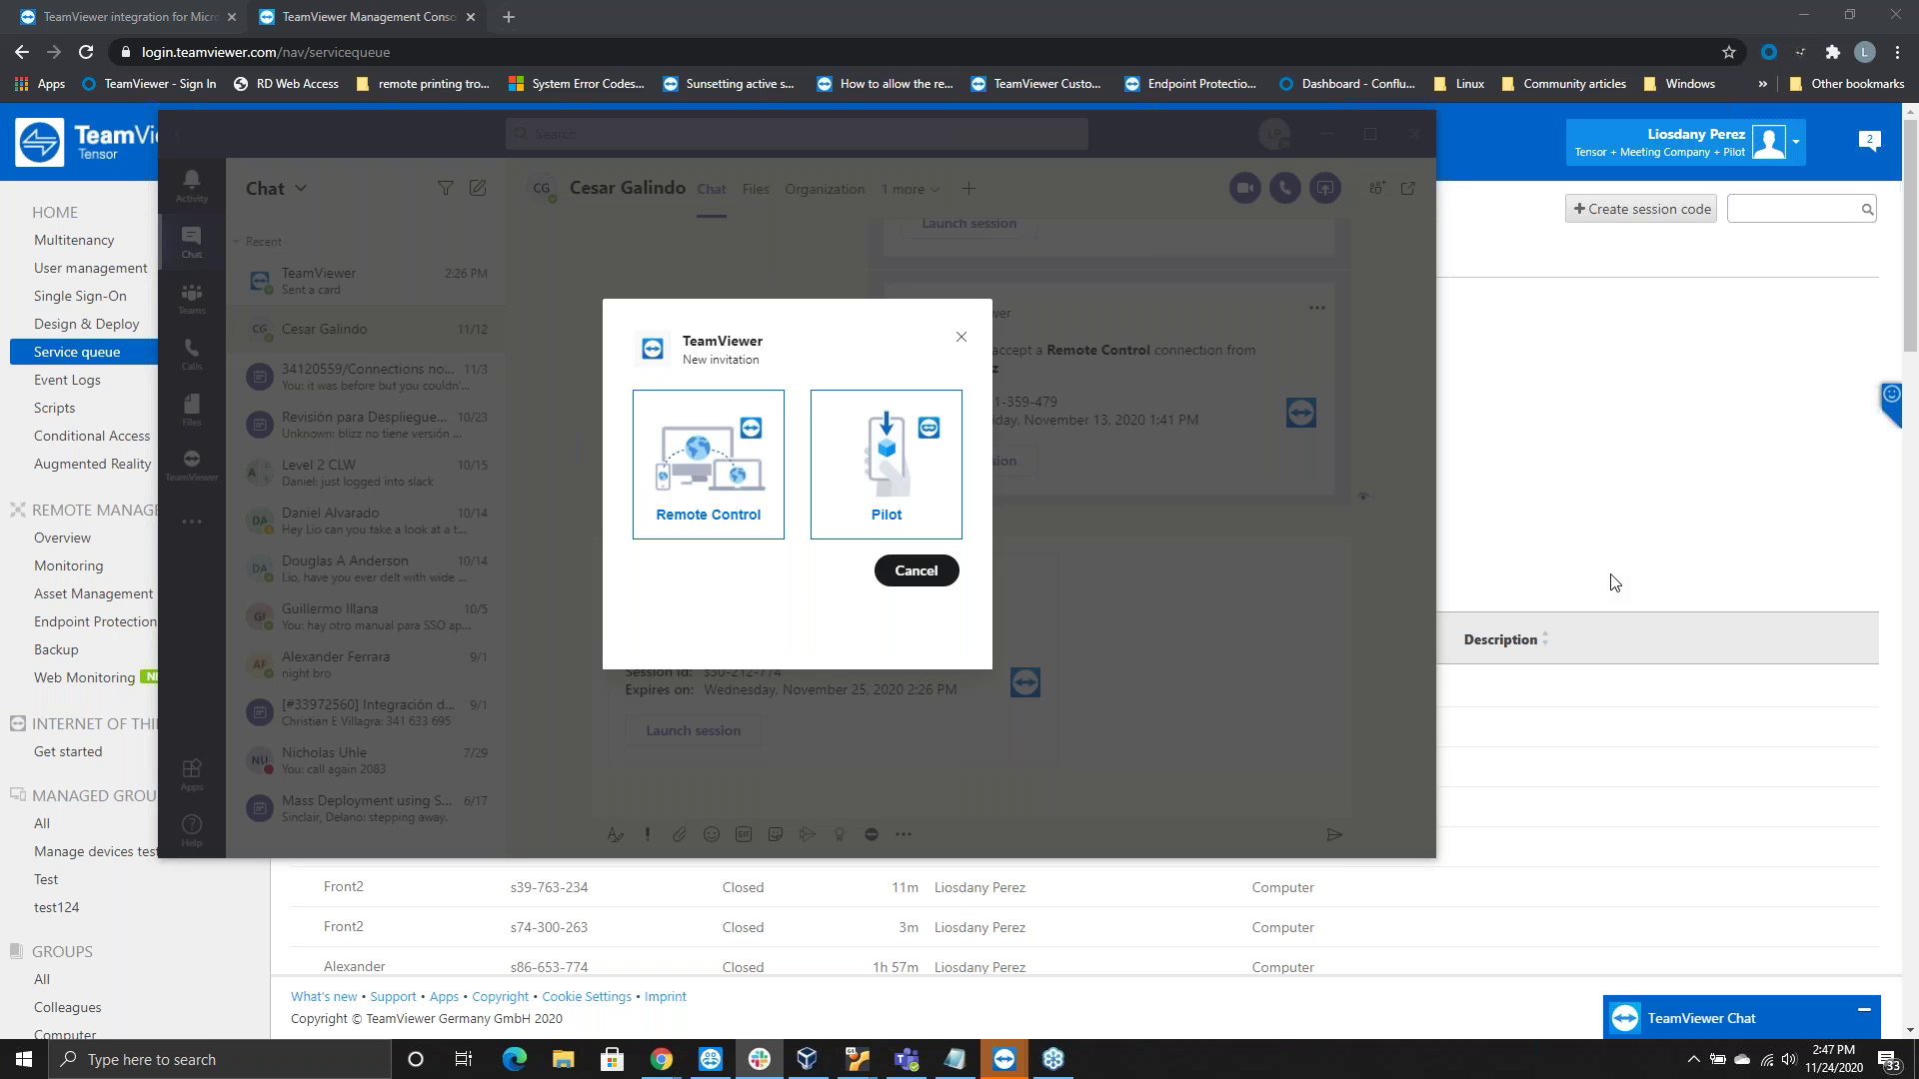
click(963, 343)
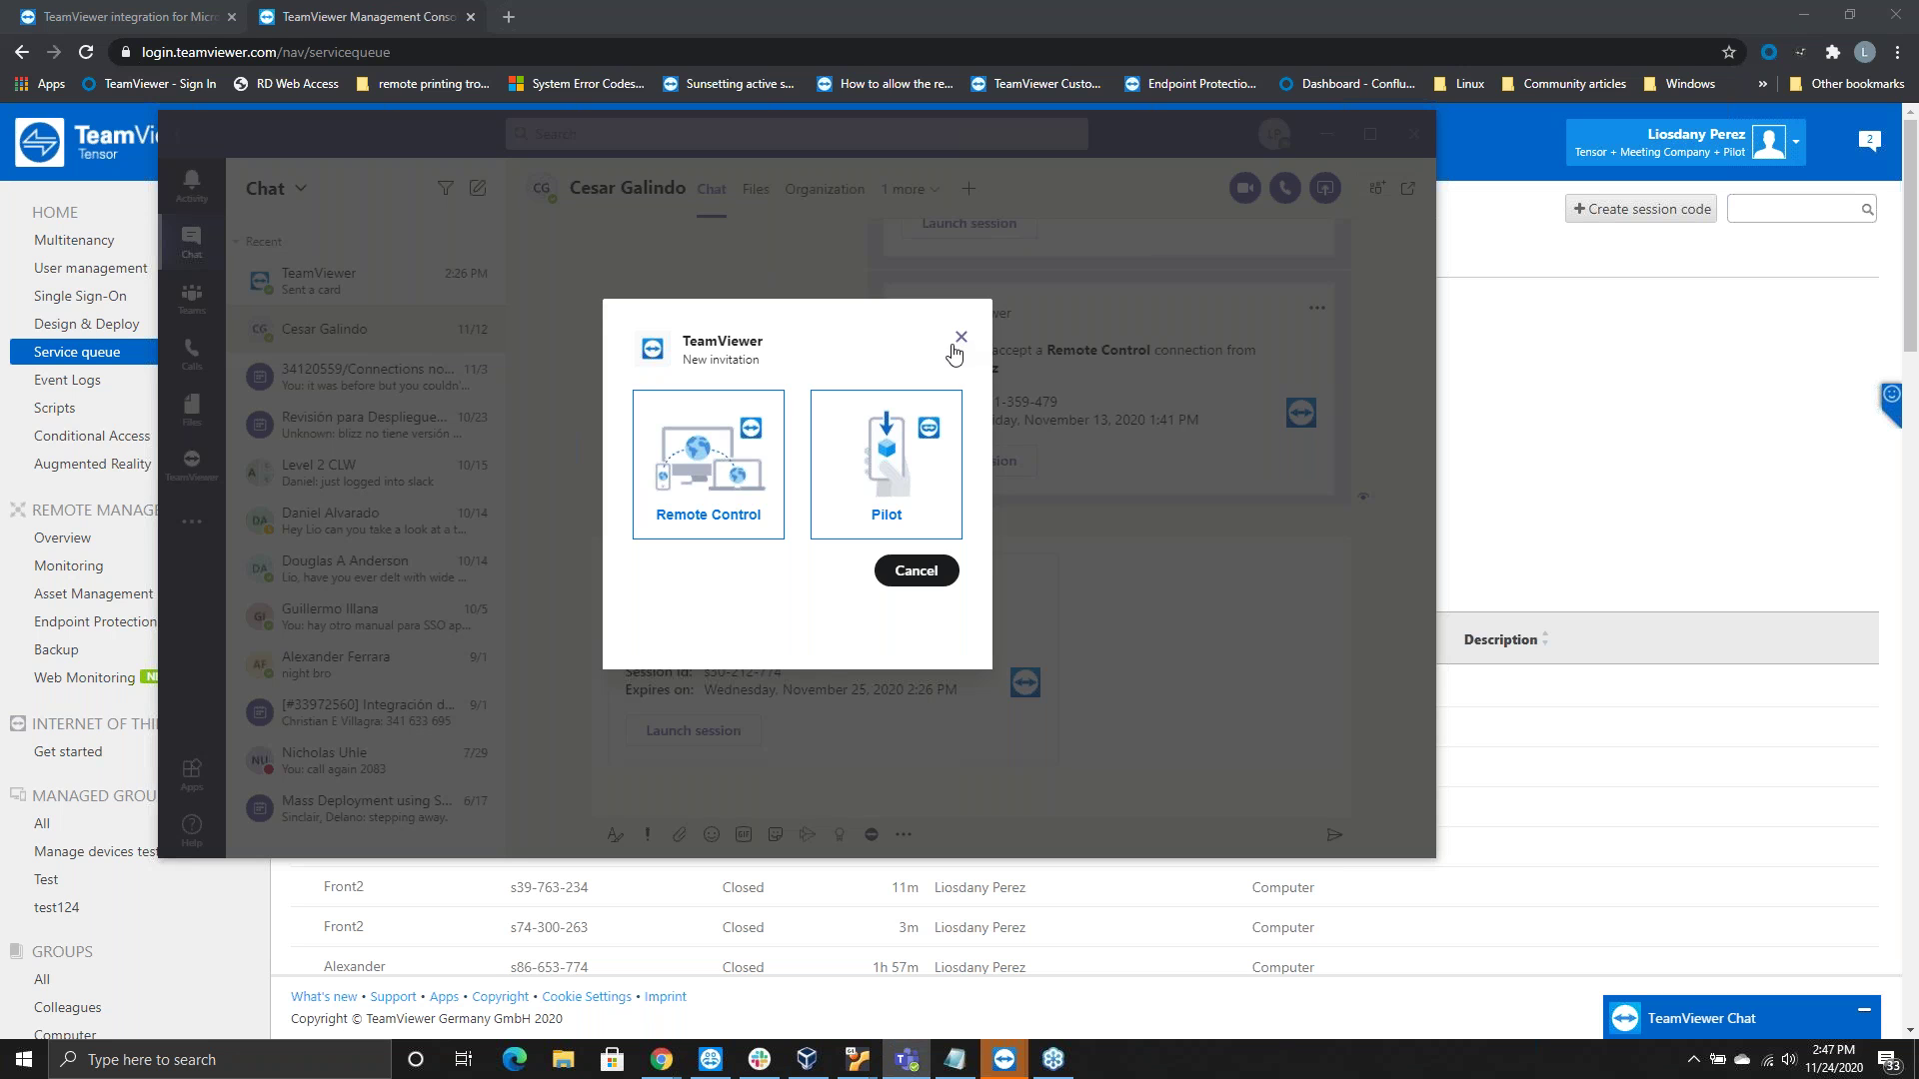
click(962, 343)
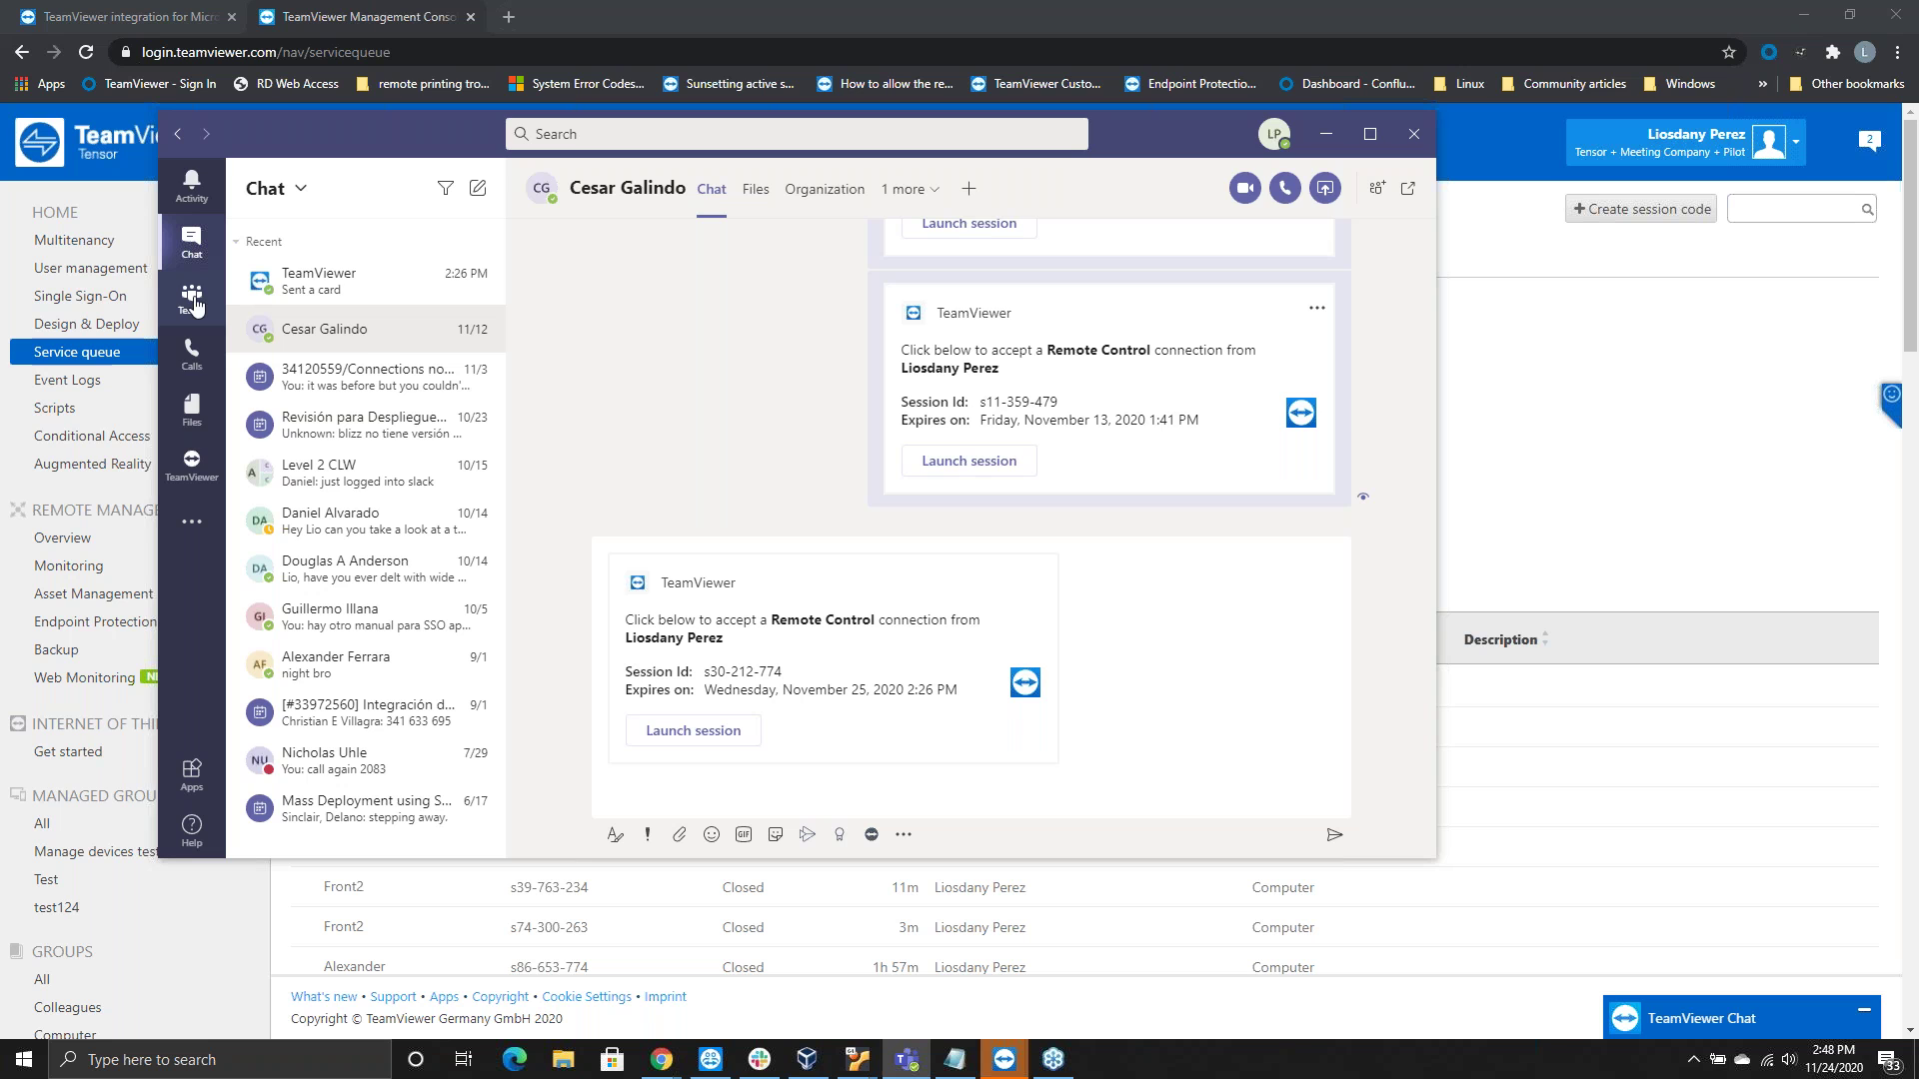
click(192, 462)
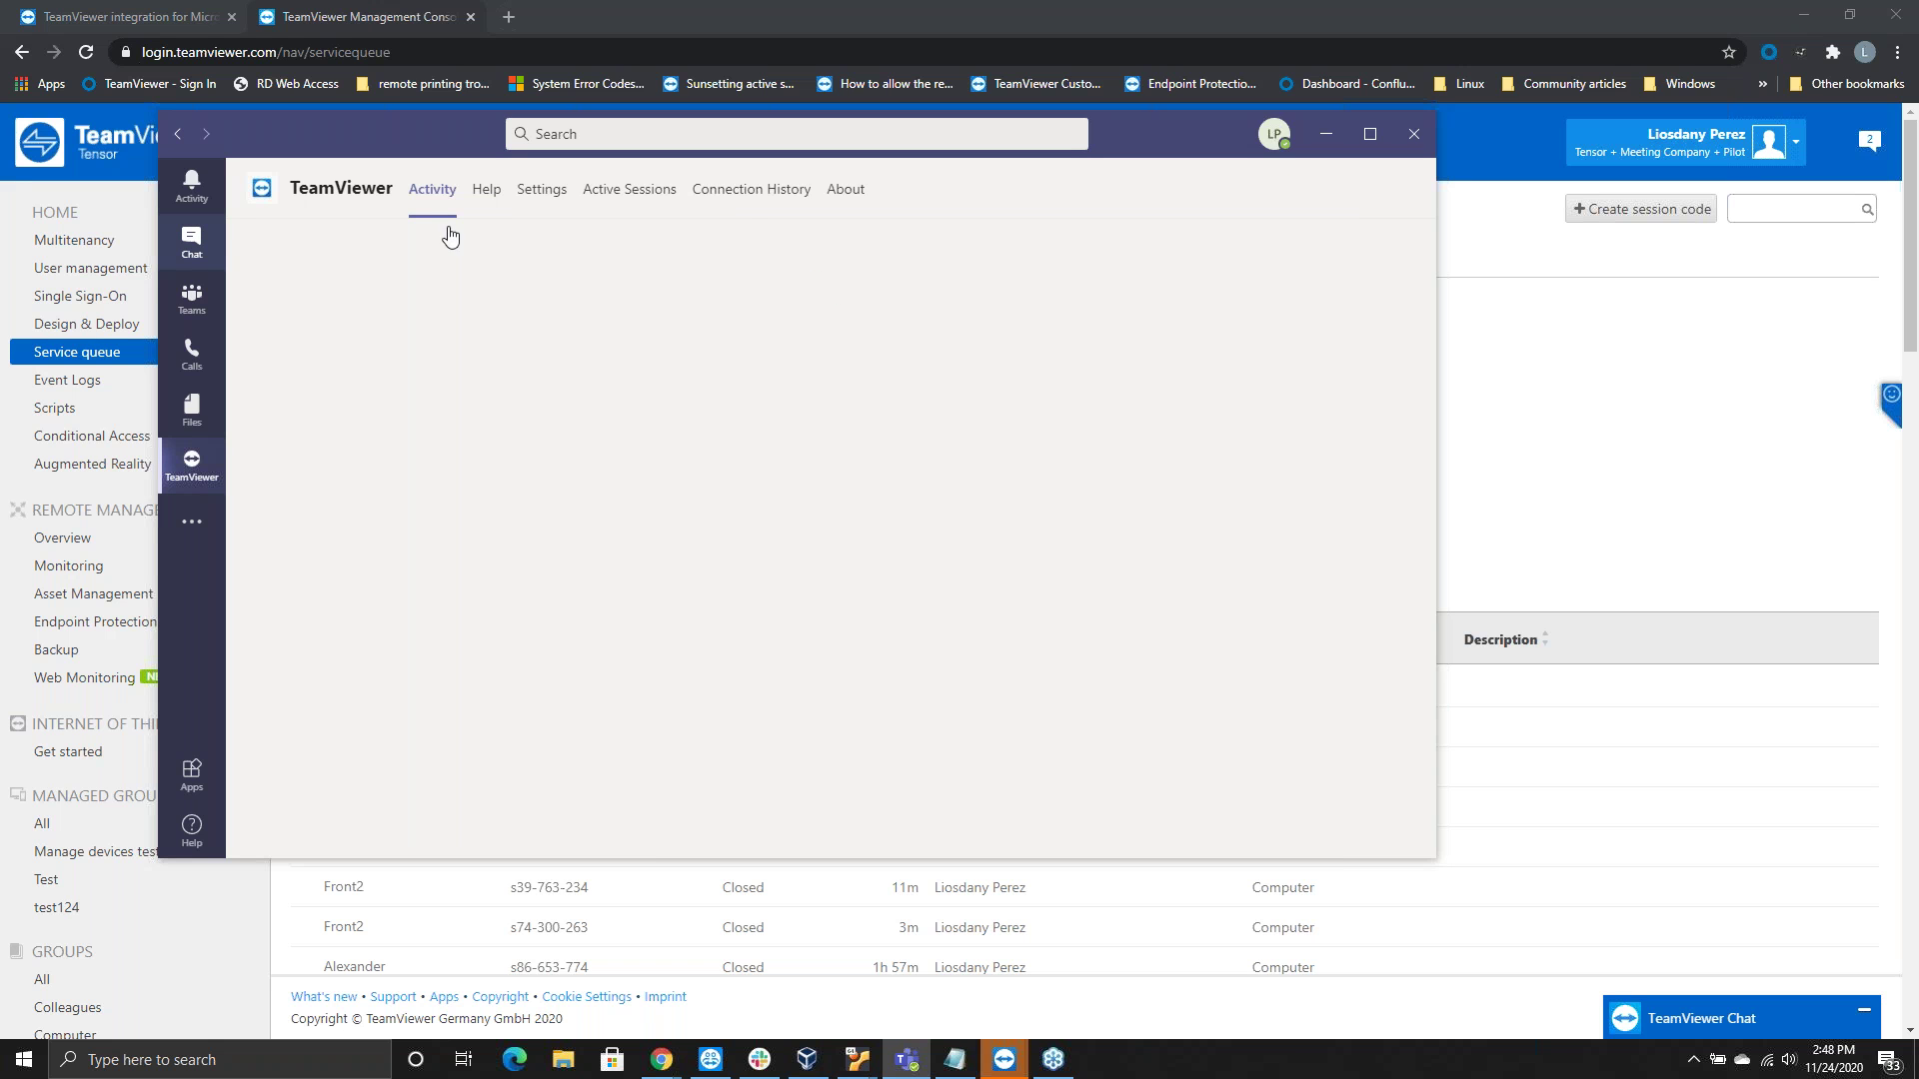
Review TeamViewer's Connection History and session s93-033-952 details, then leave the Teams window
click(740, 192)
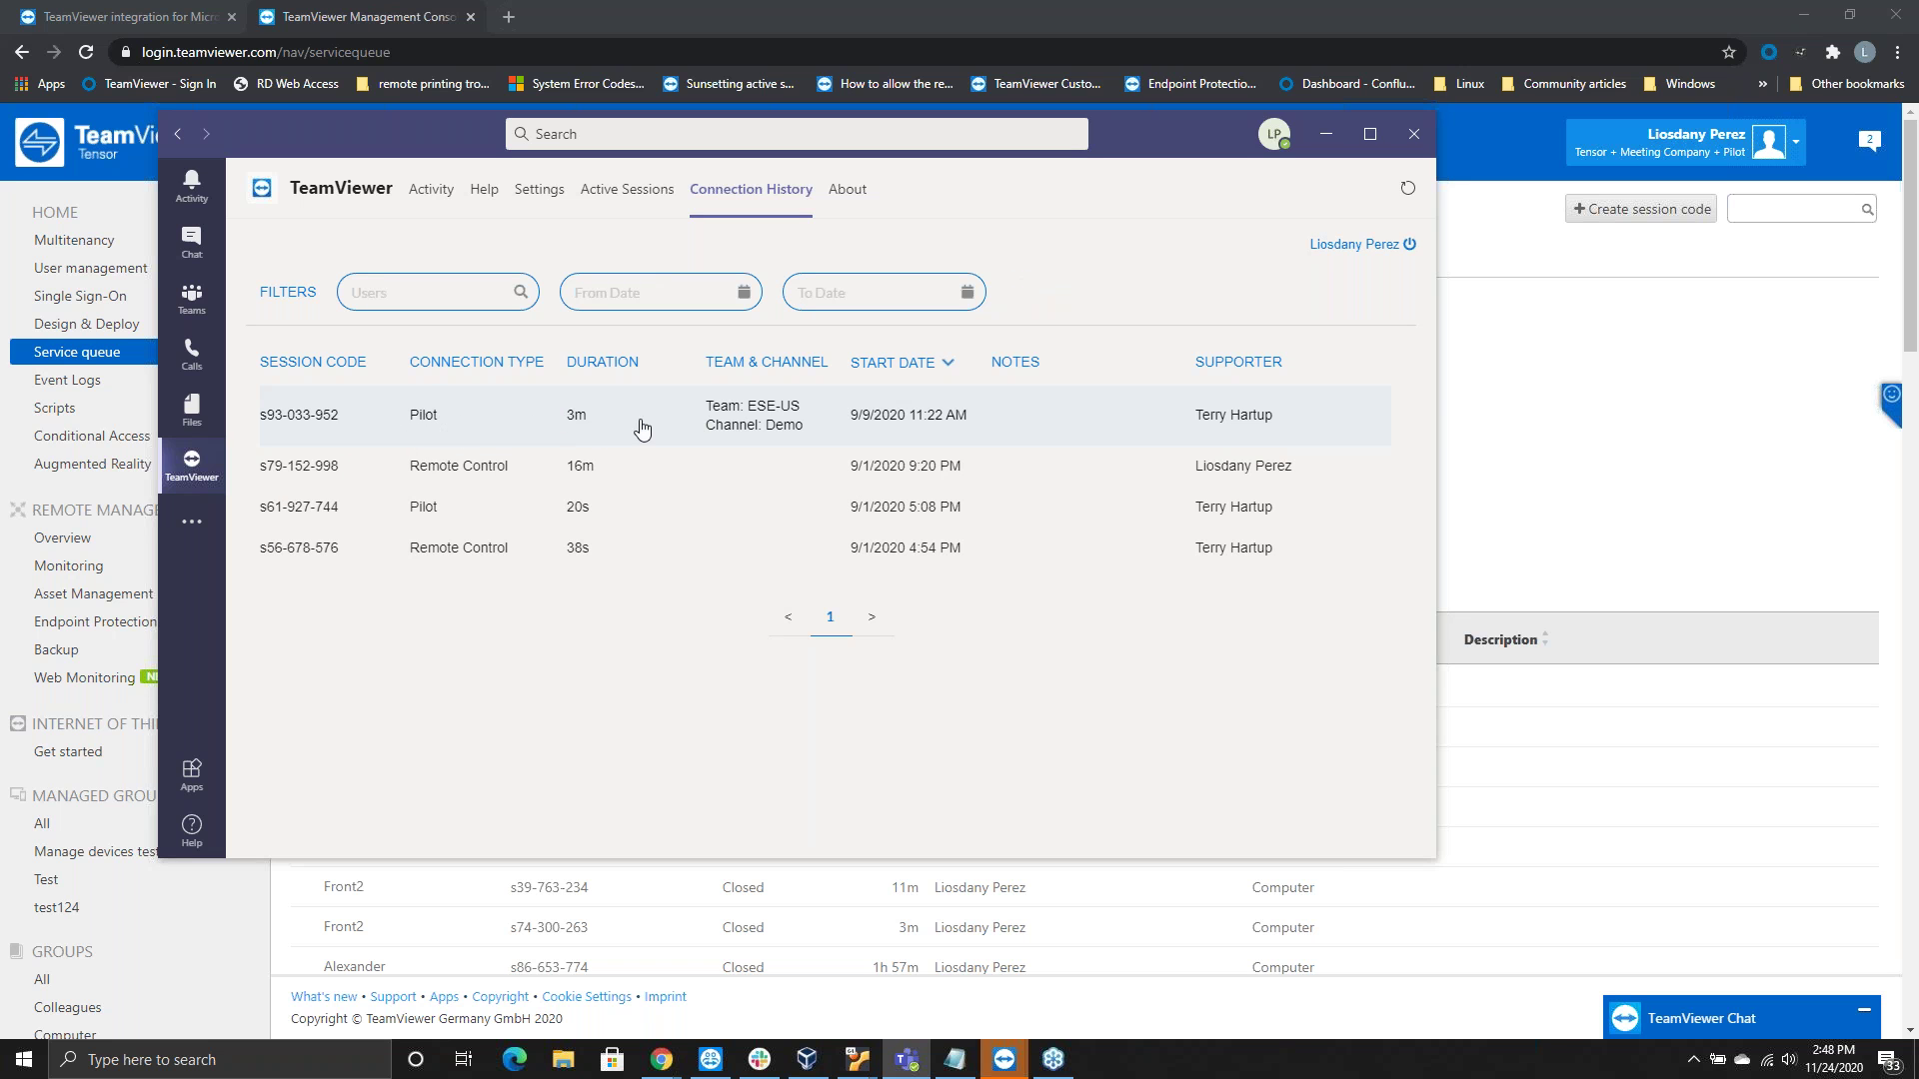
click(1167, 420)
click(655, 748)
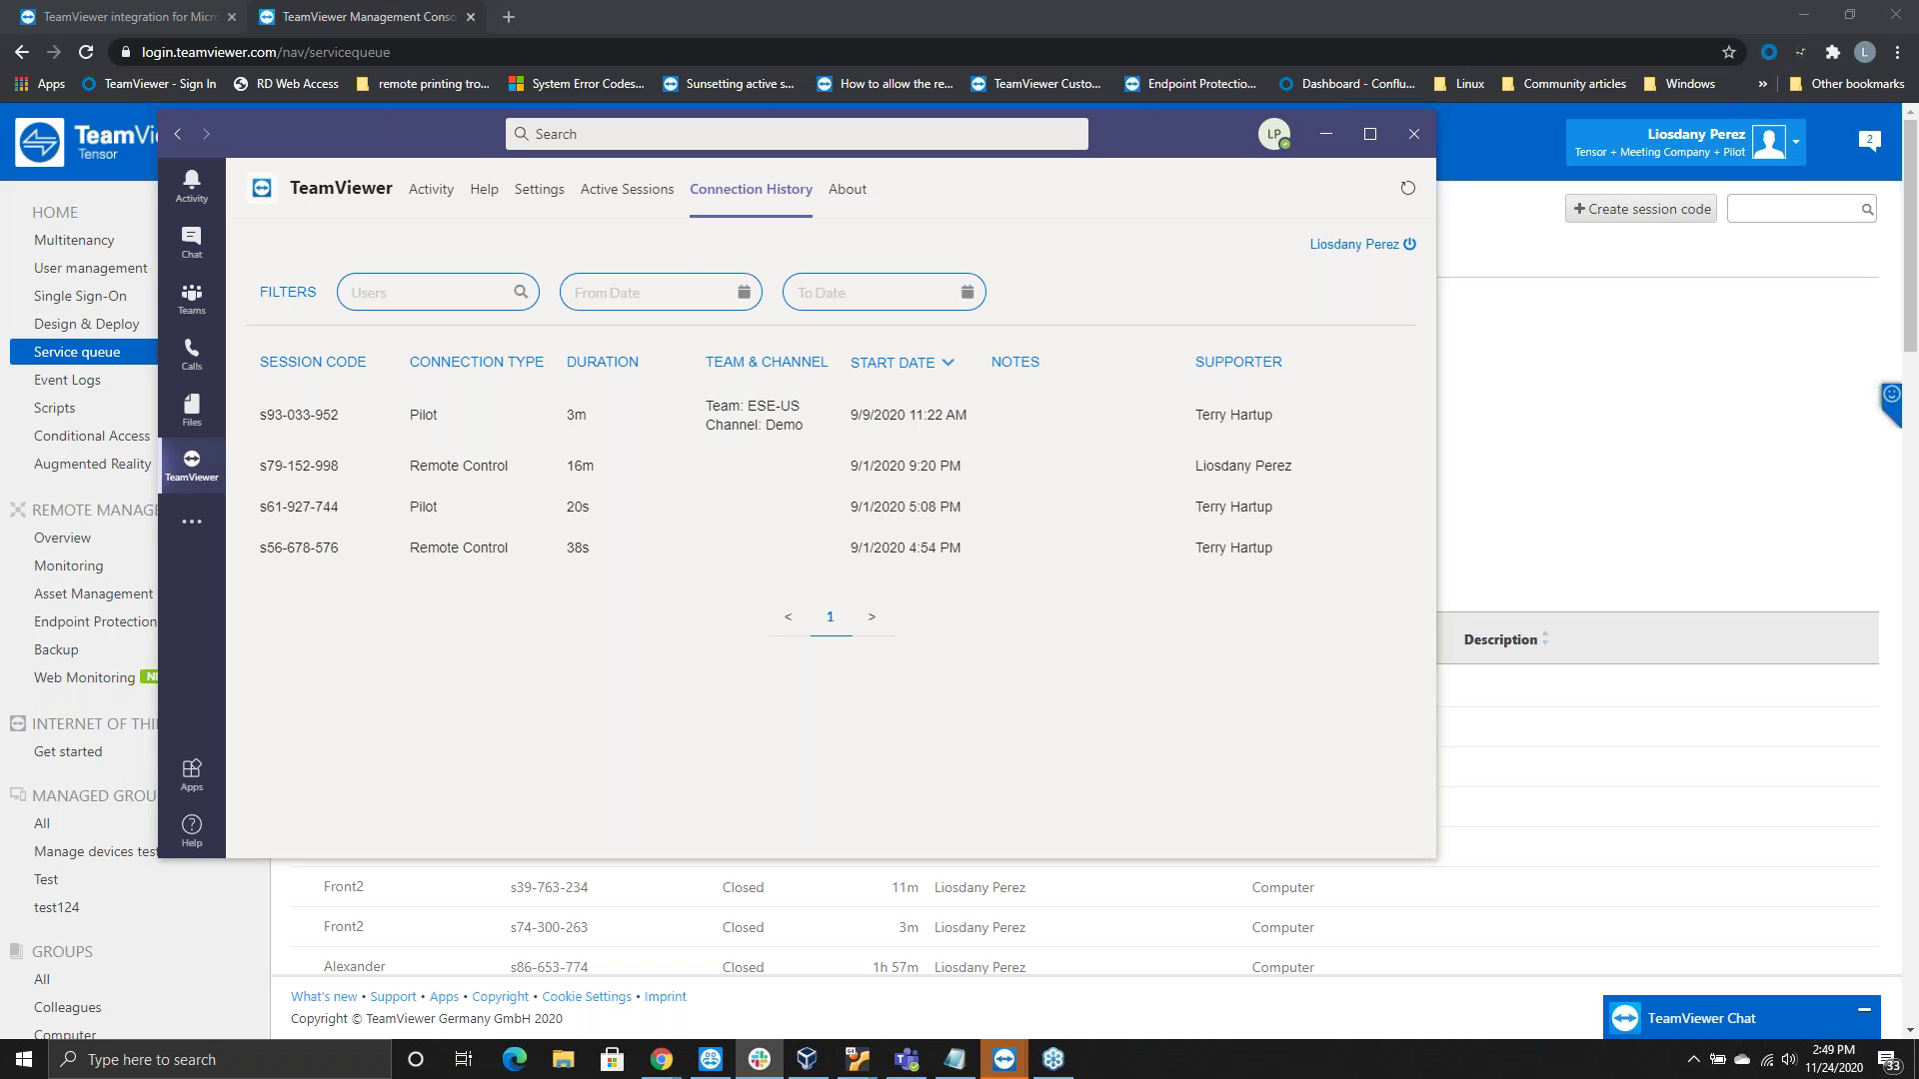
click(759, 1059)
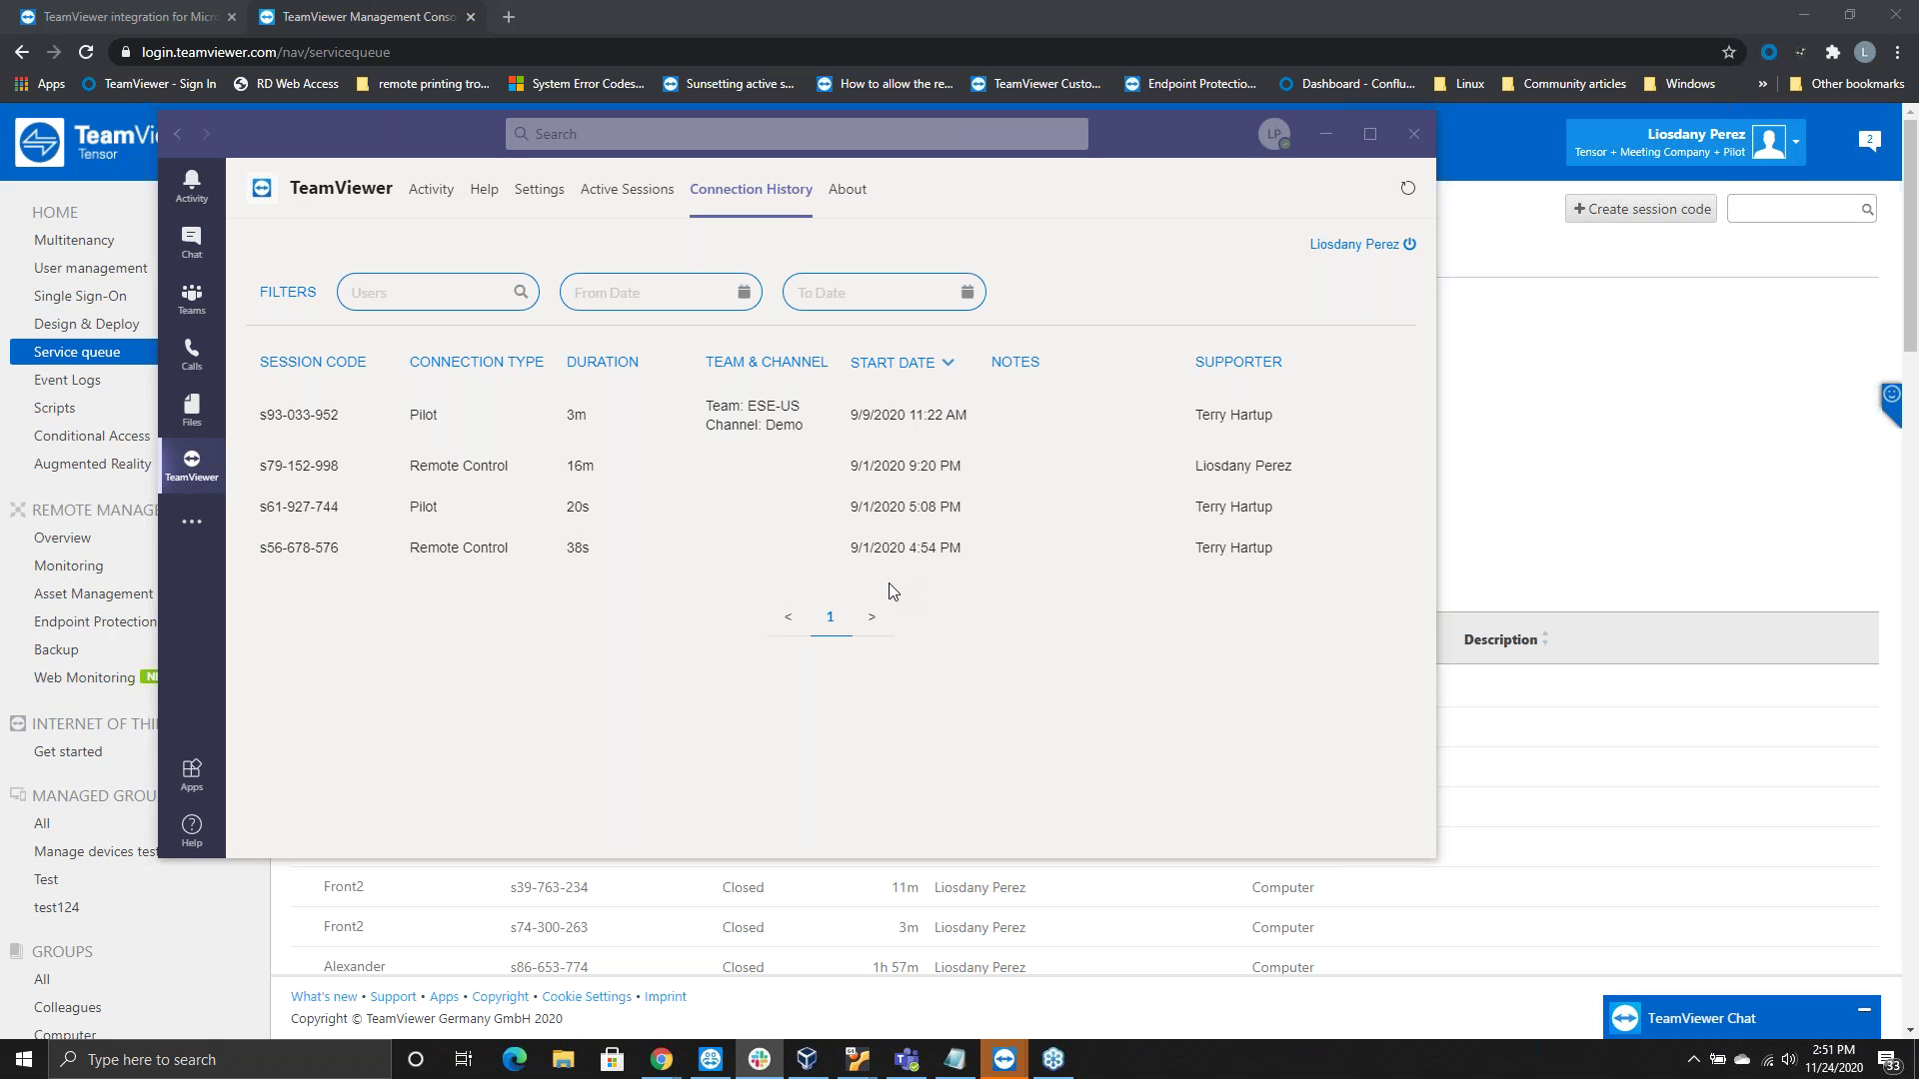
Bring the TeamViewer Tensor window to the front from the taskbar previews
click(1008, 1061)
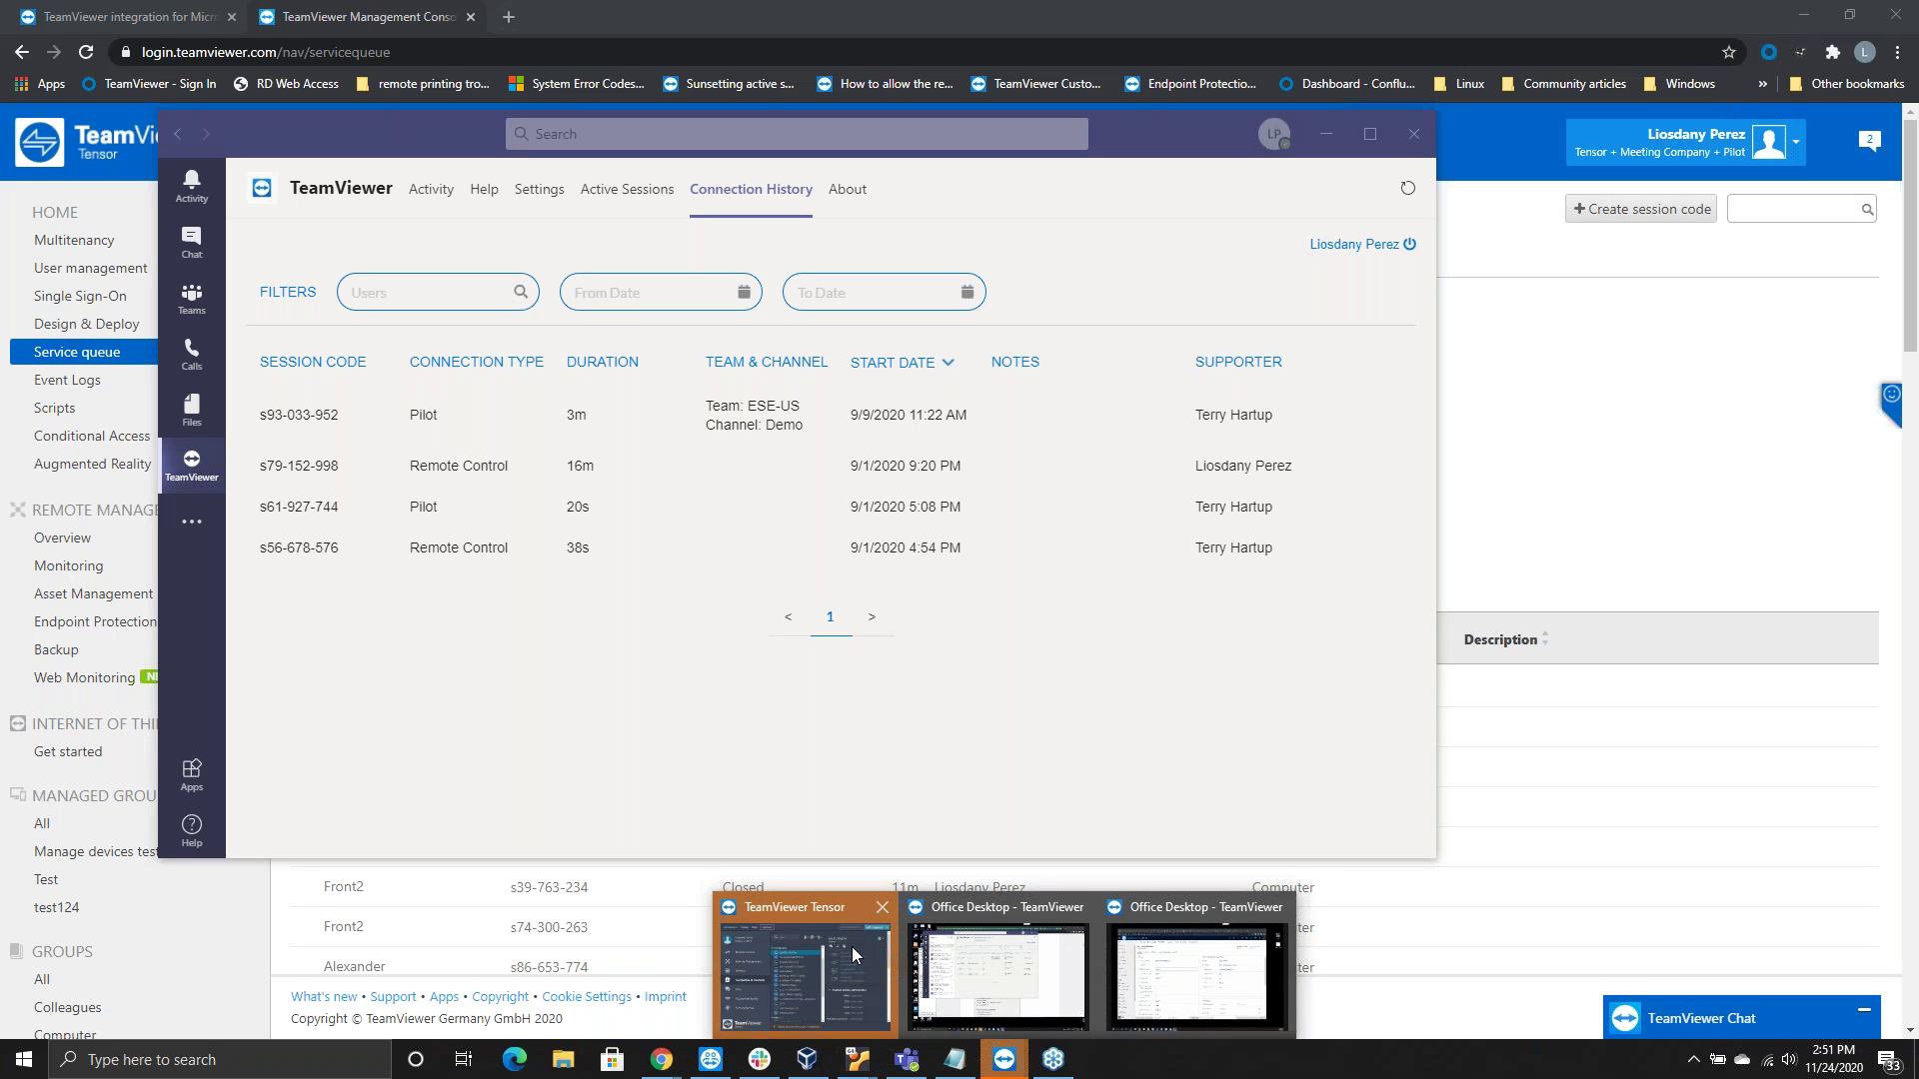
mouse_move(856, 952)
click(831, 945)
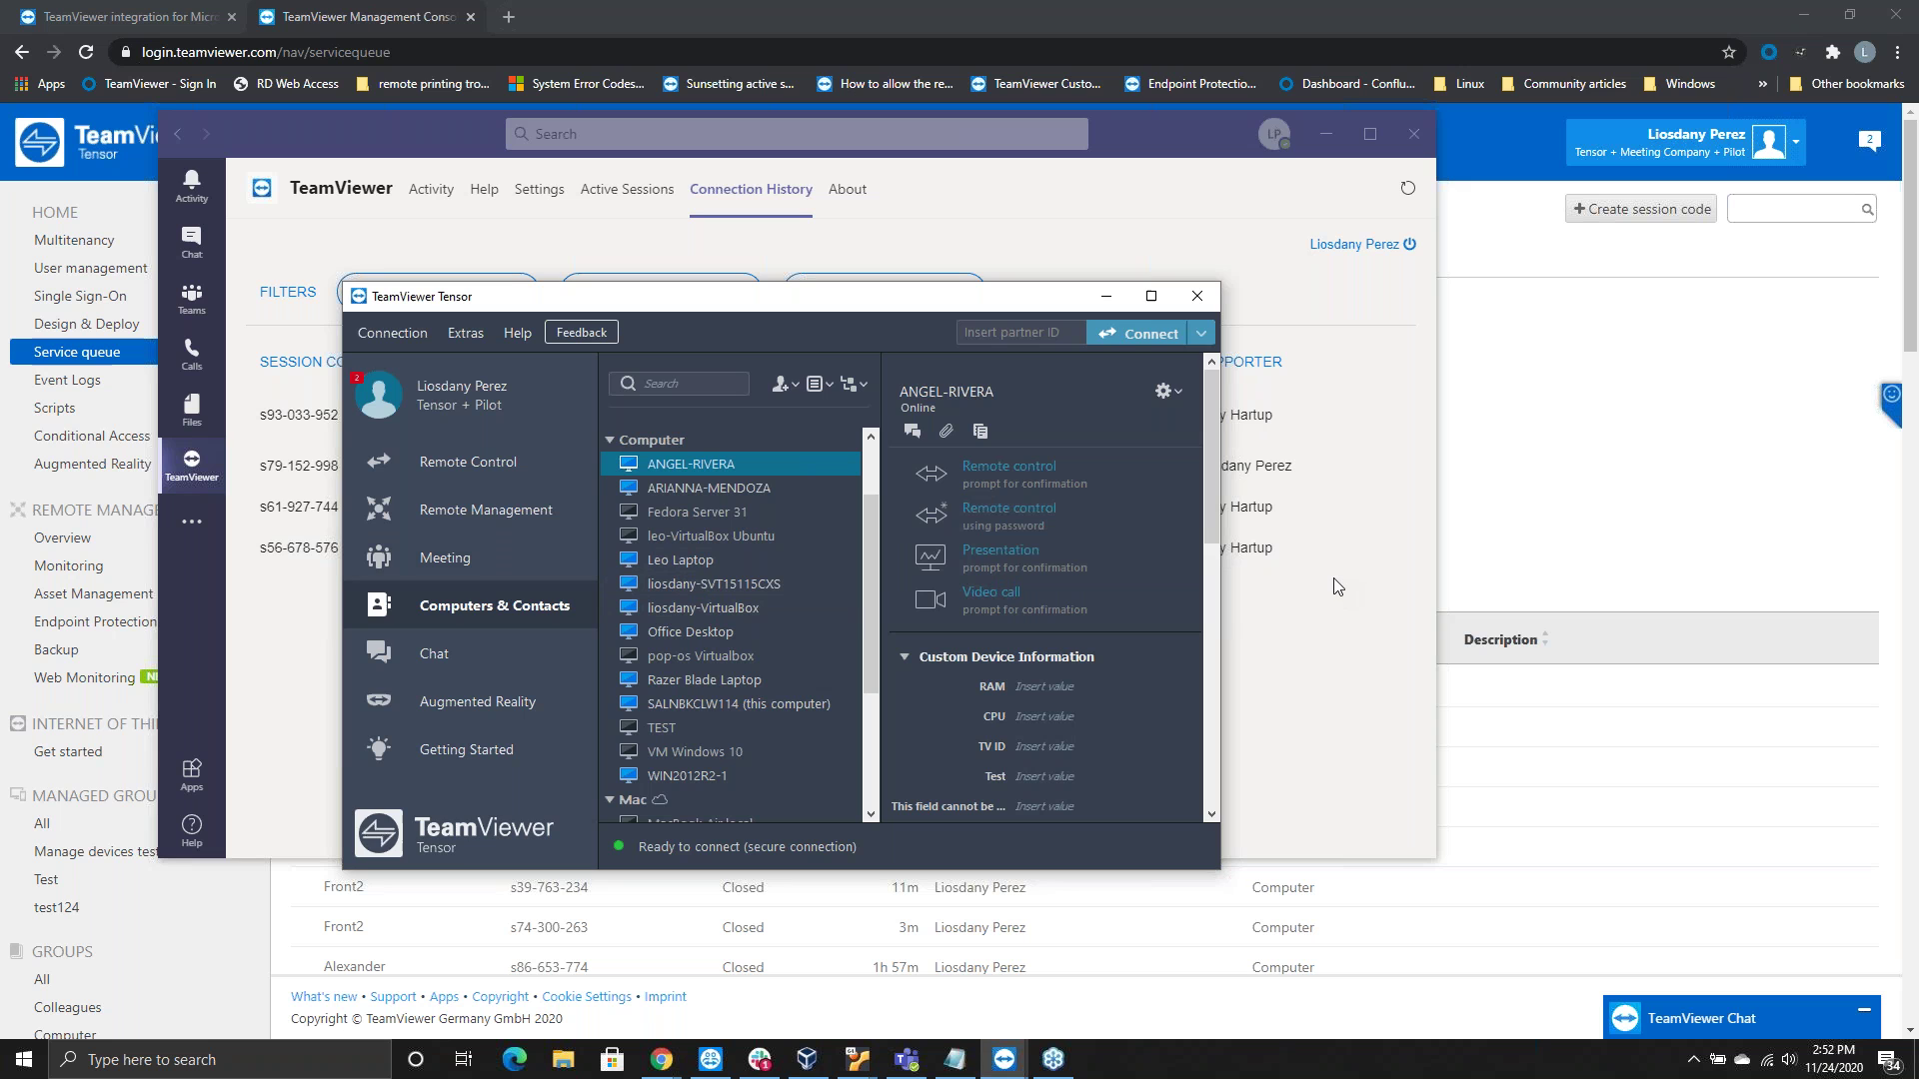
click(1105, 296)
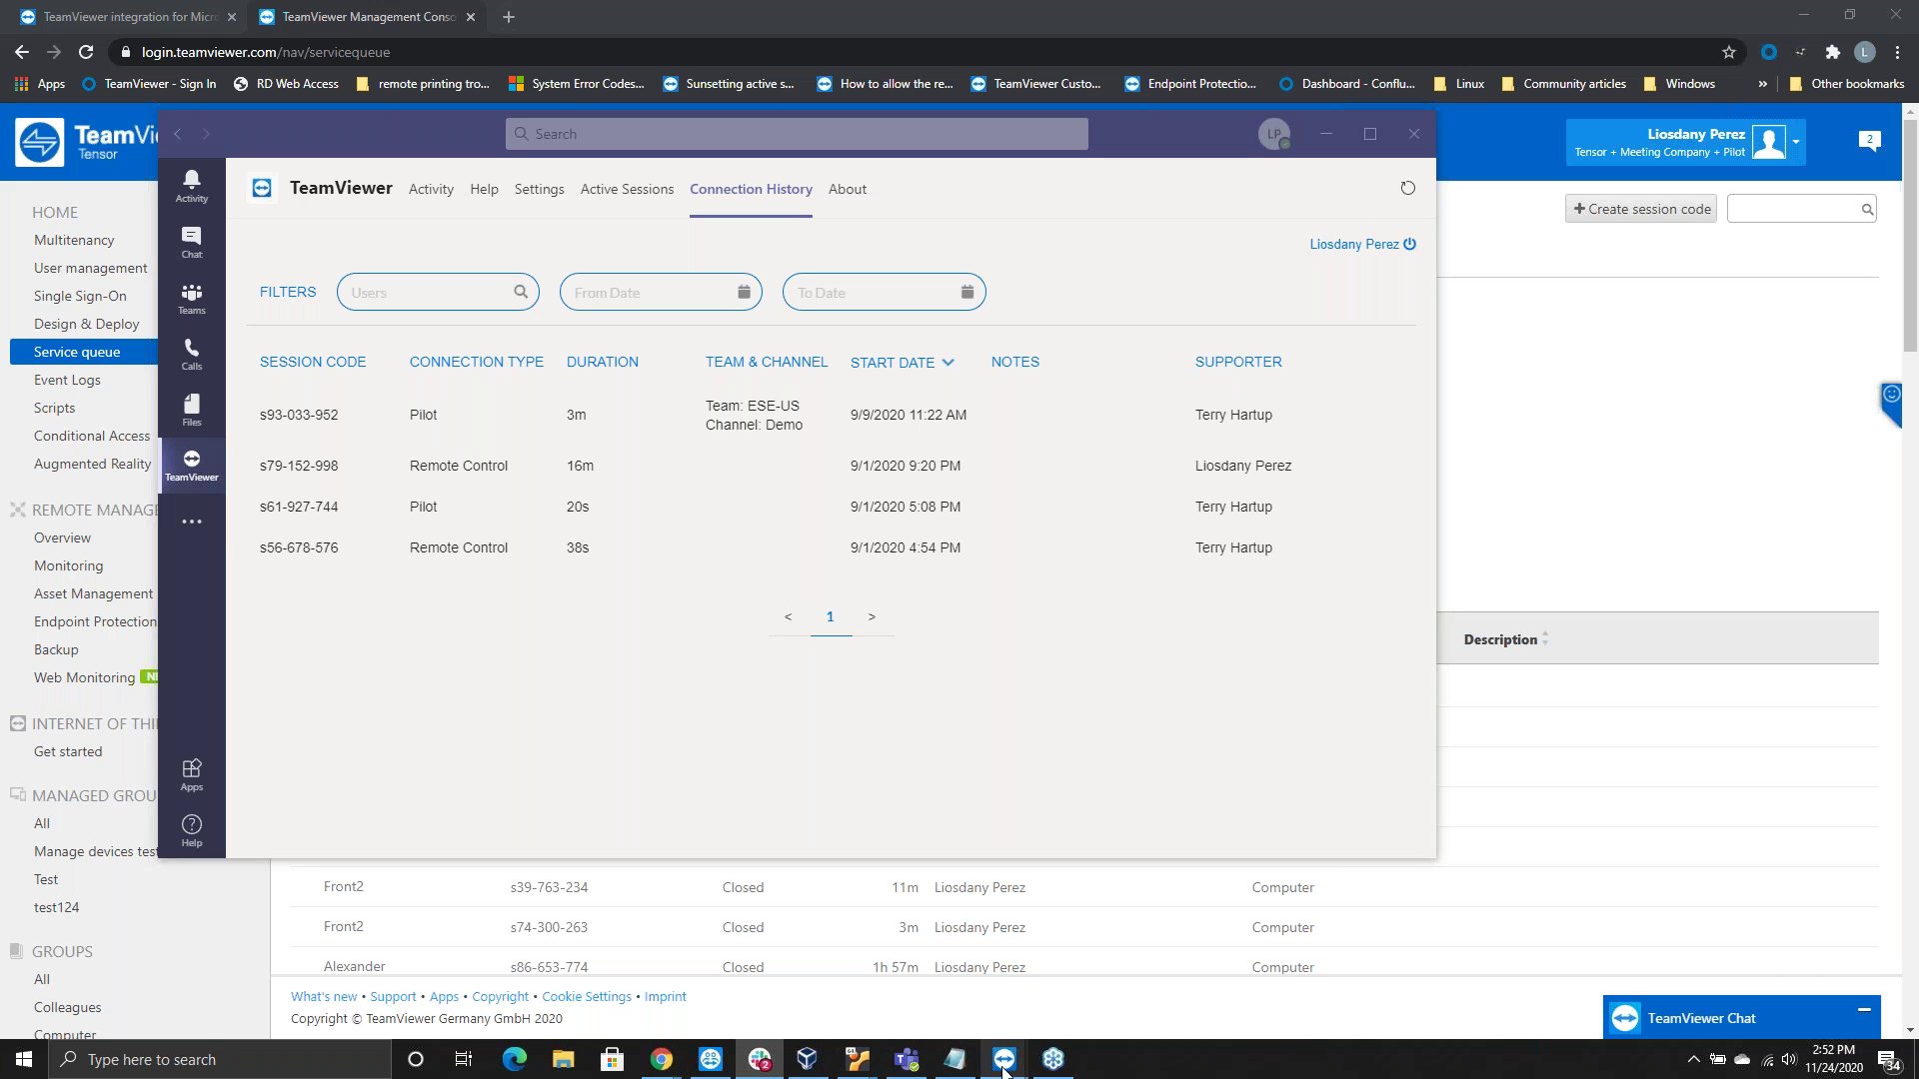
mouse_move(1004, 1071)
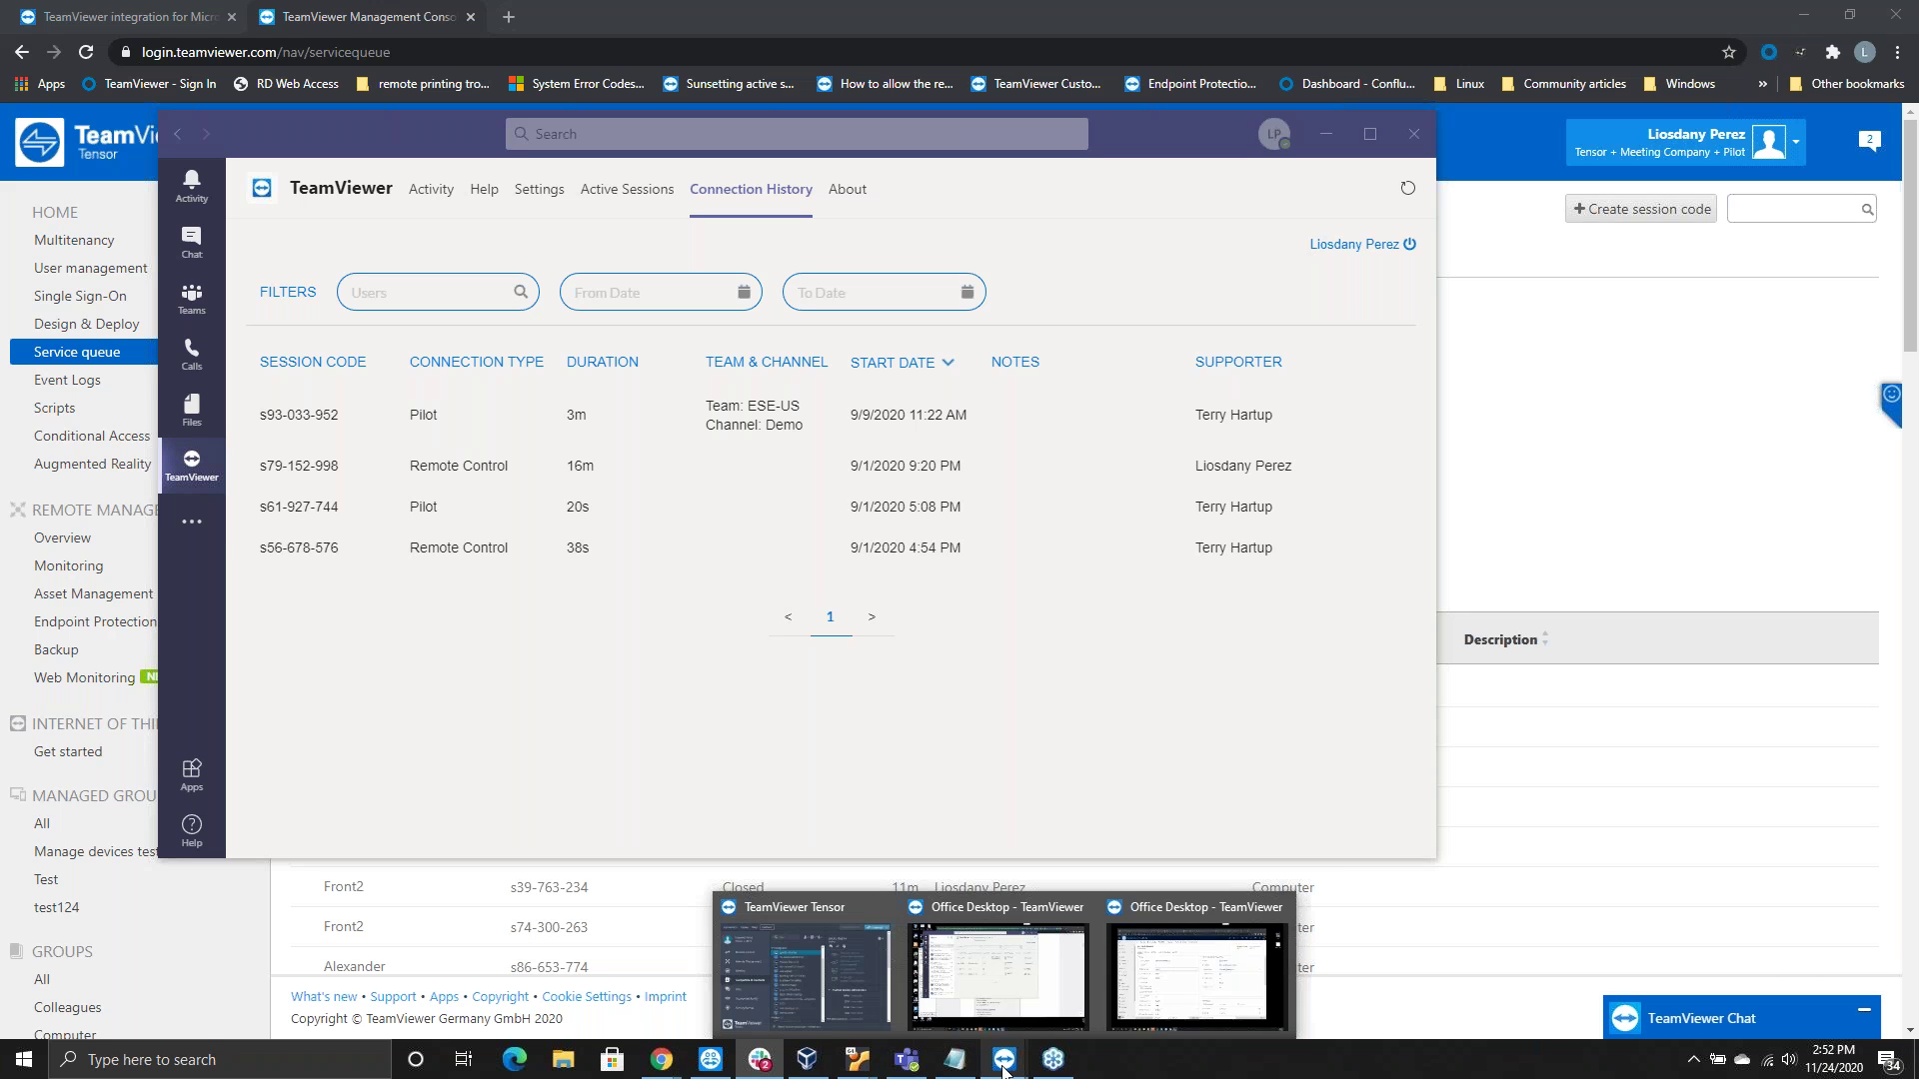
click(849, 960)
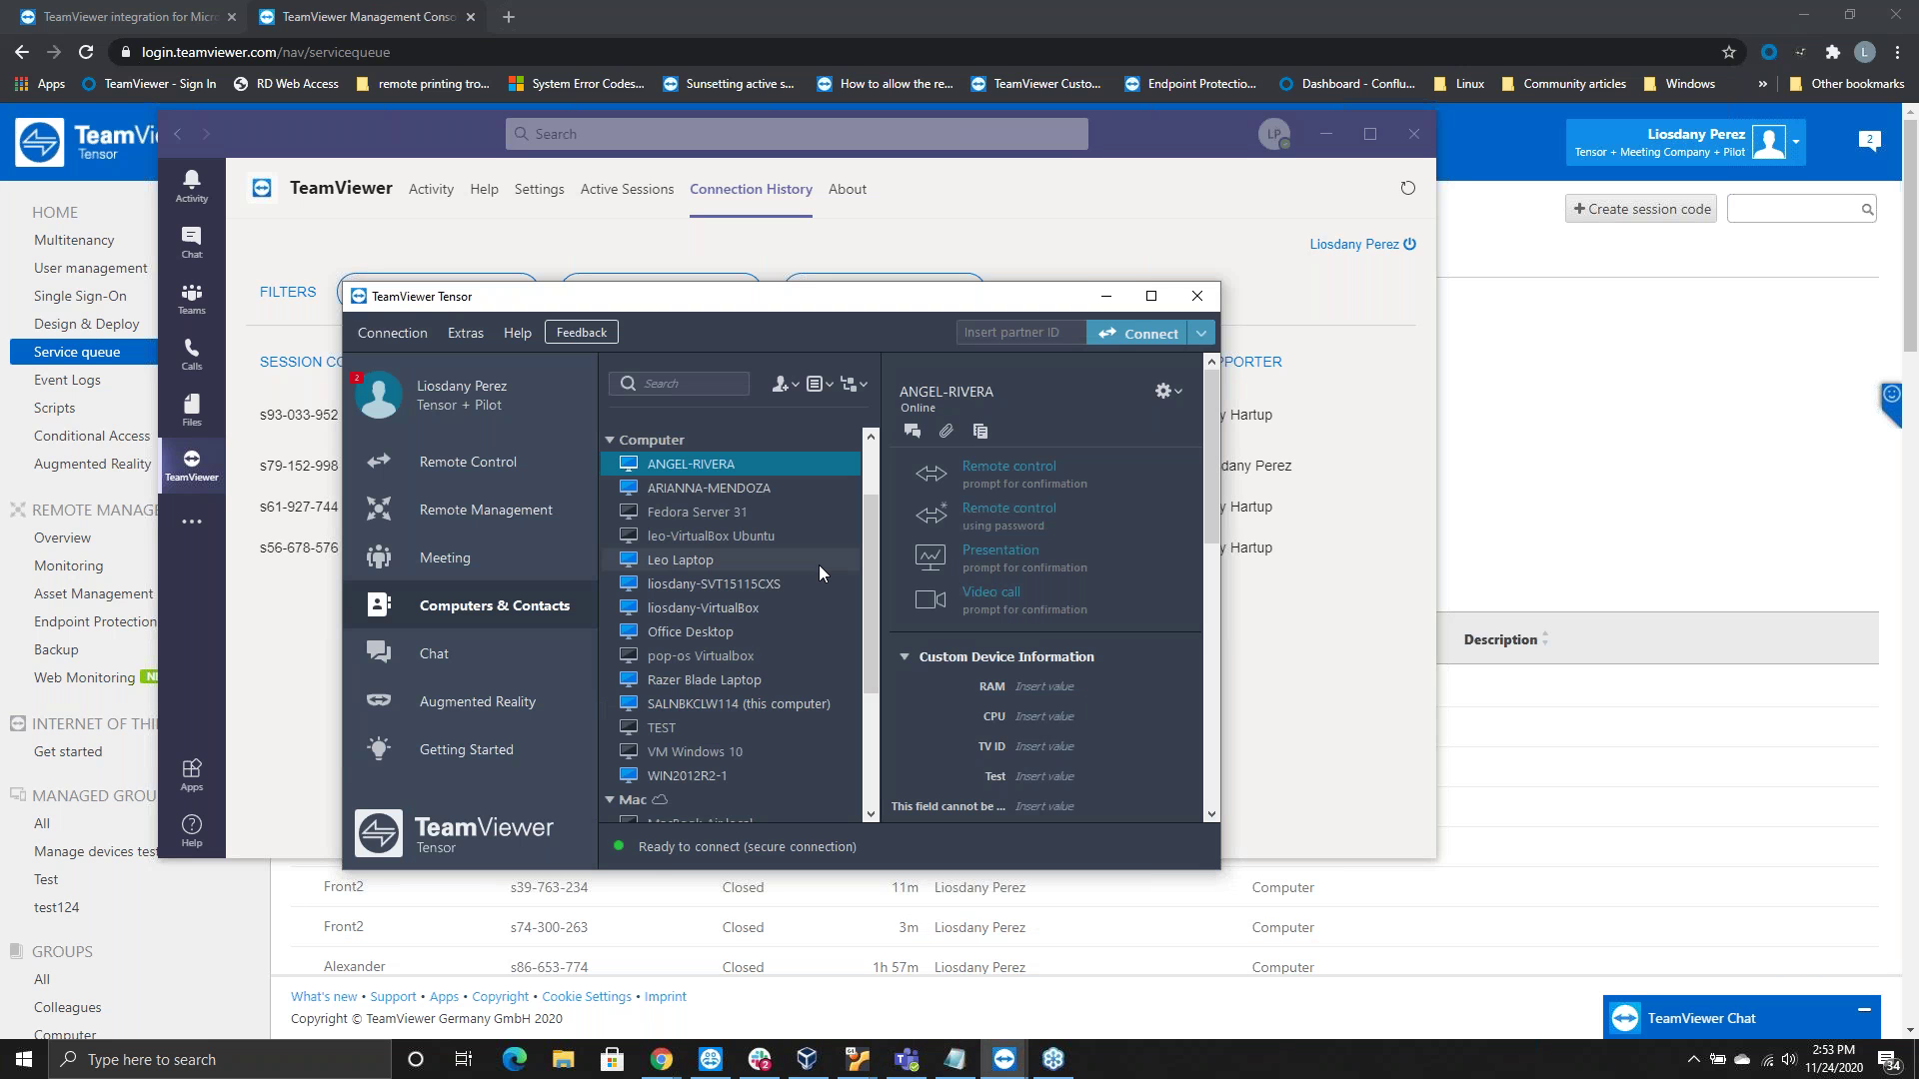
Hide the TeamViewer window to reveal Connection History in Teams
click(1102, 299)
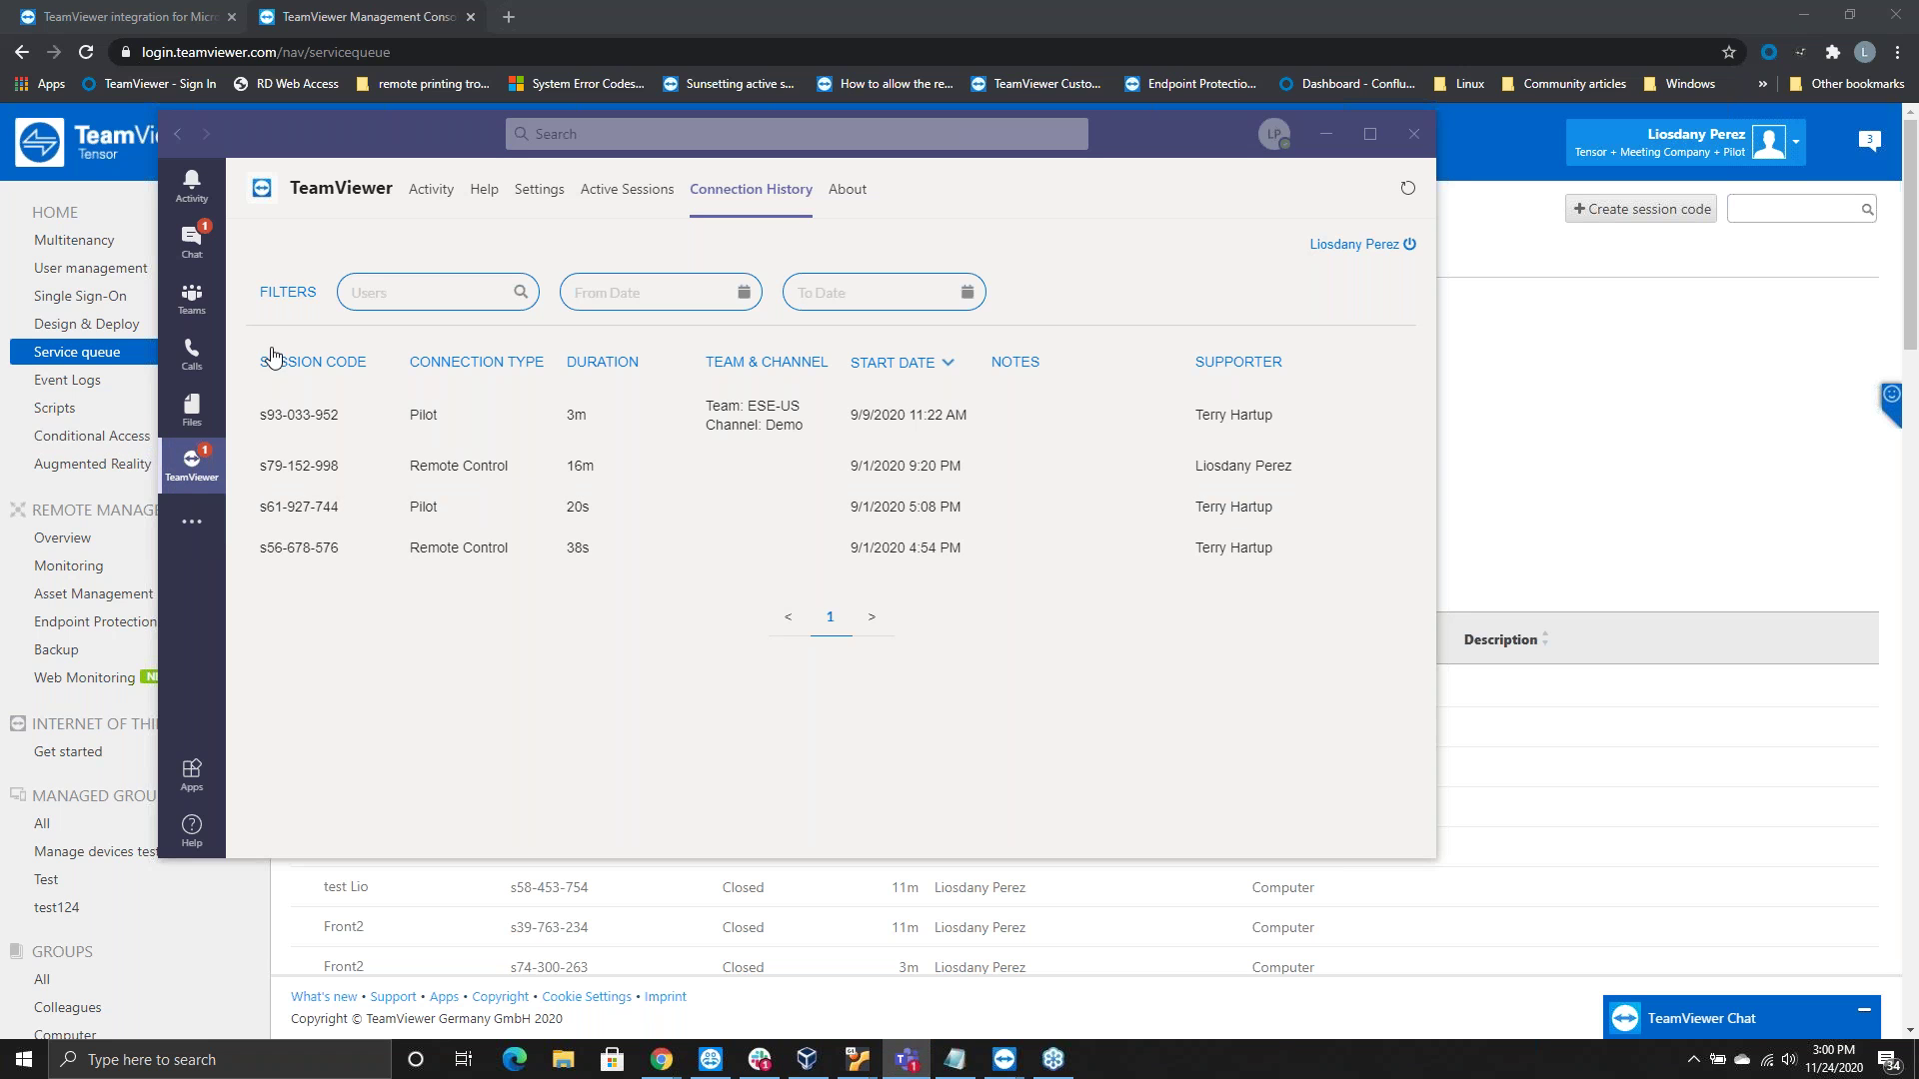
Bring Teams forward and open the contact's chat holding the Remote Control invitation cards
click(687, 340)
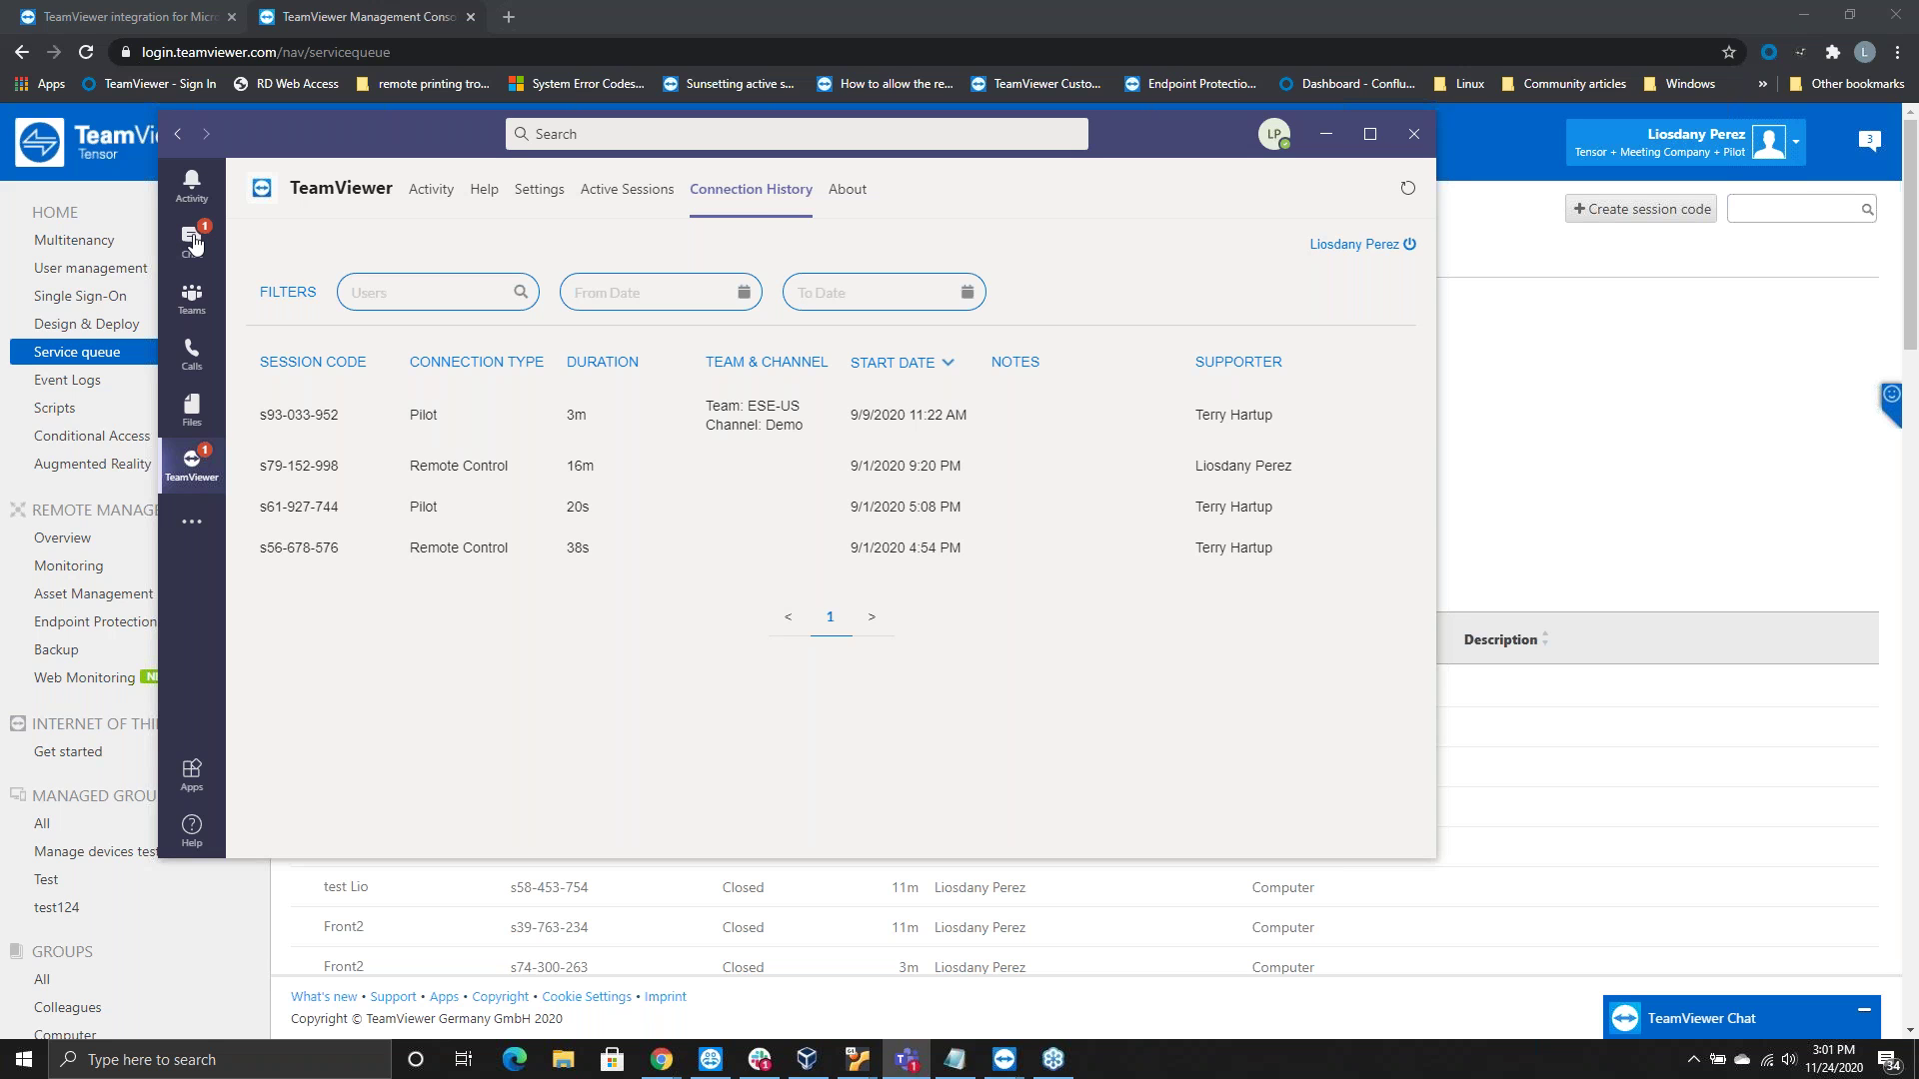
click(192, 241)
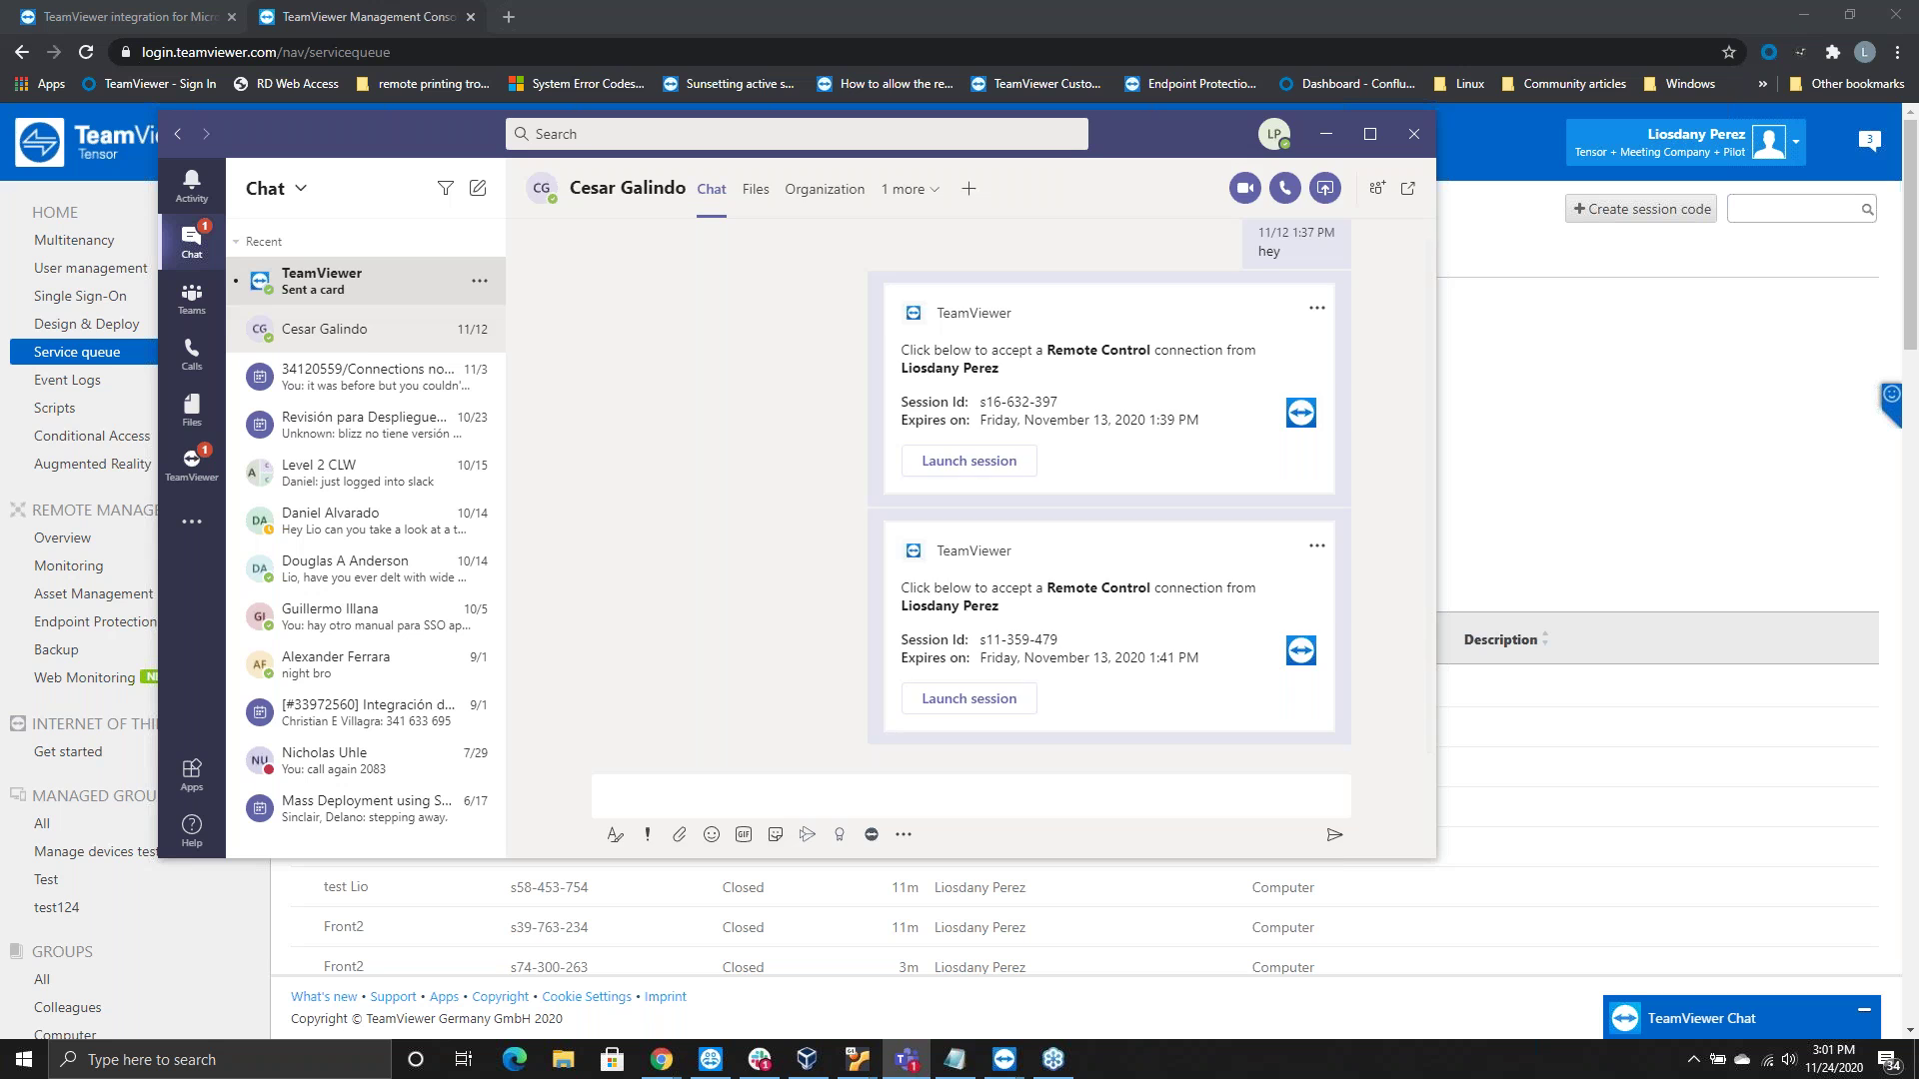
click(345, 283)
click(344, 333)
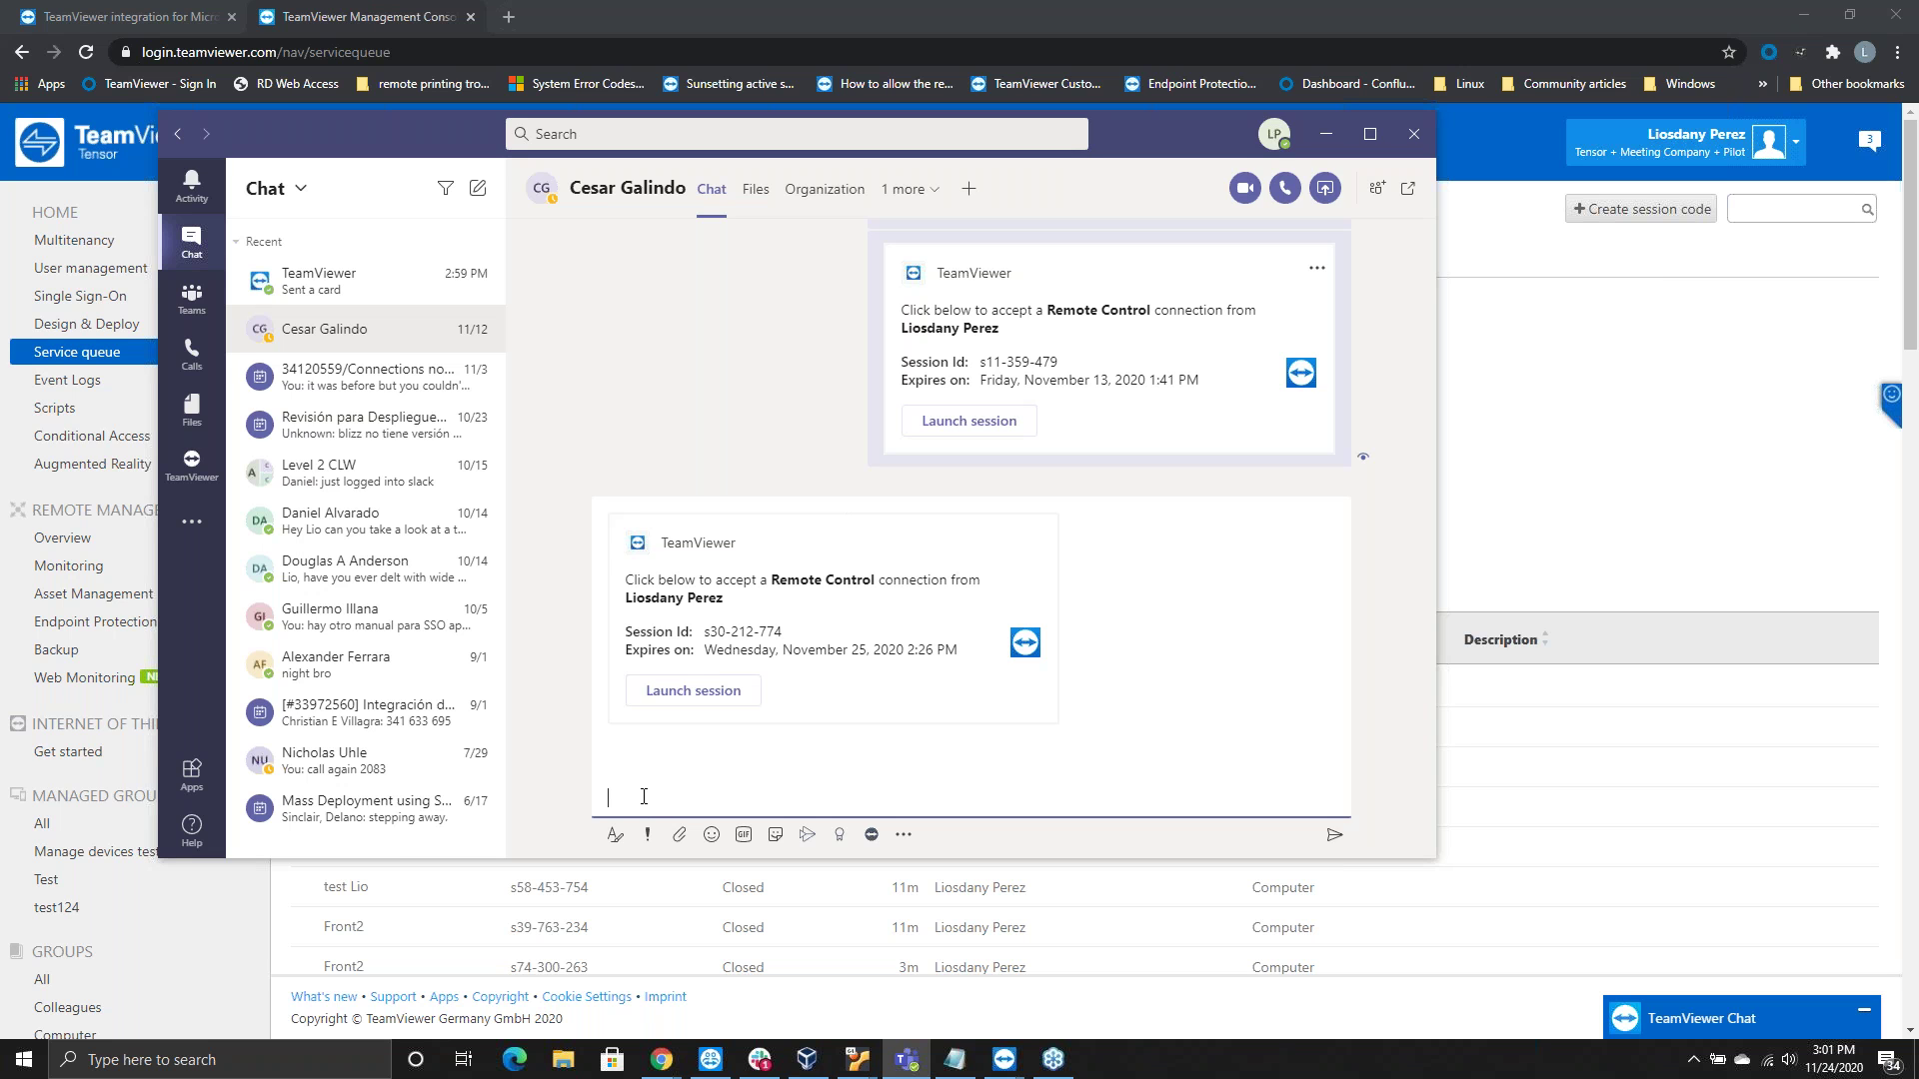
text(@tea)
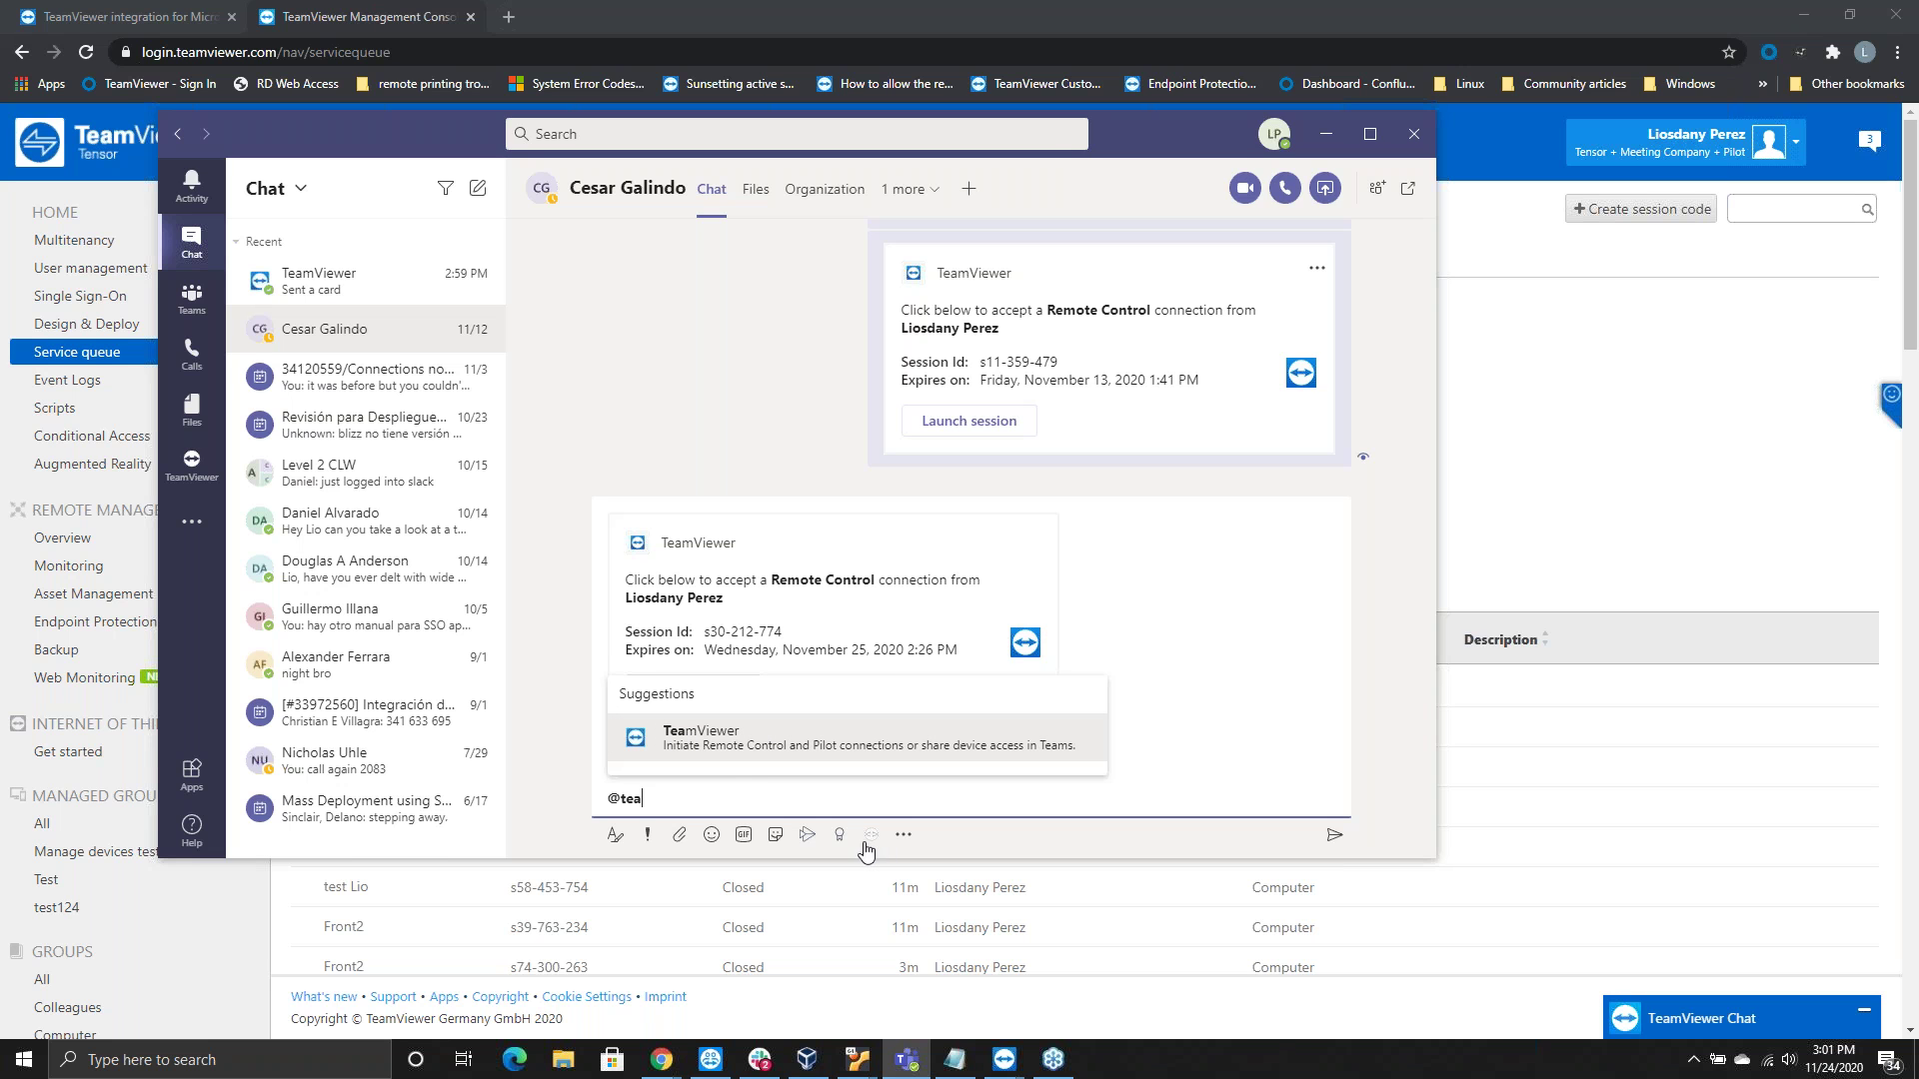
click(872, 838)
click(699, 748)
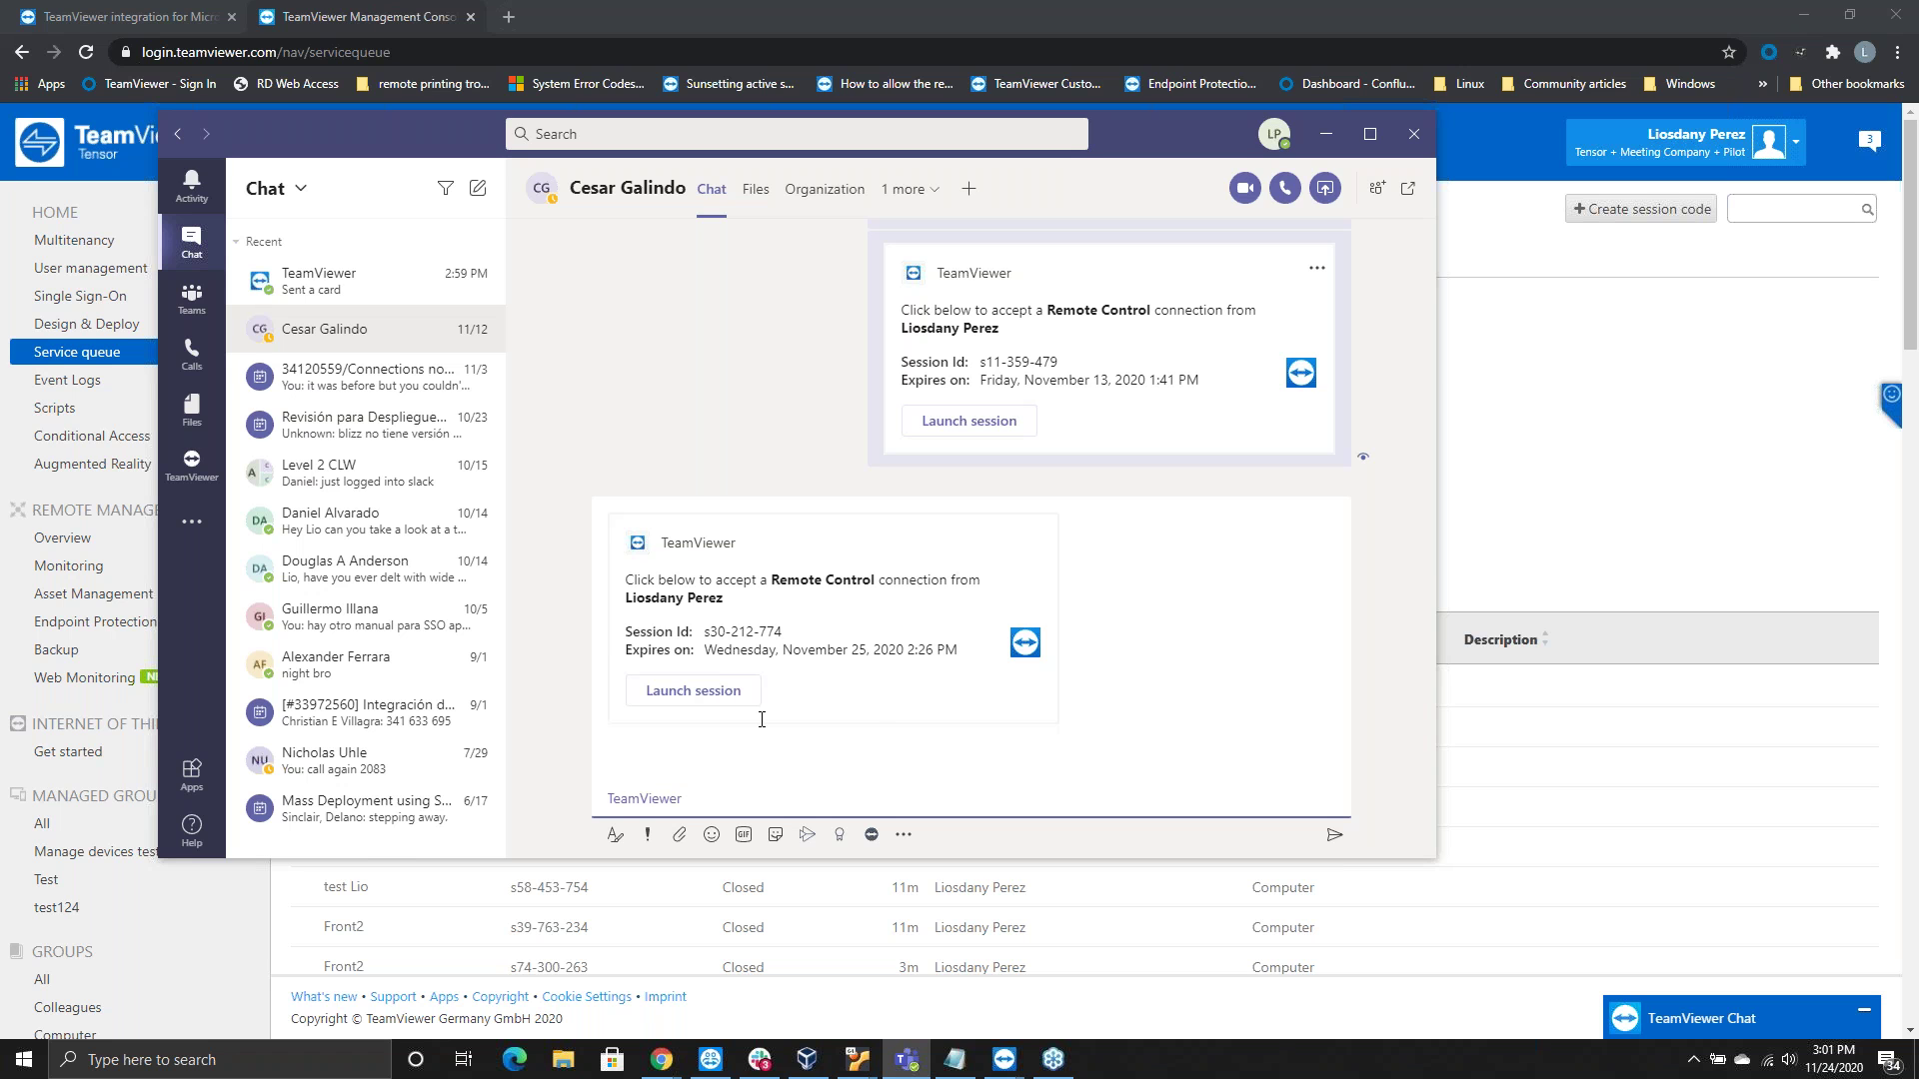
Send the TeamViewer mention and create a Pilot session invitation card
click(745, 712)
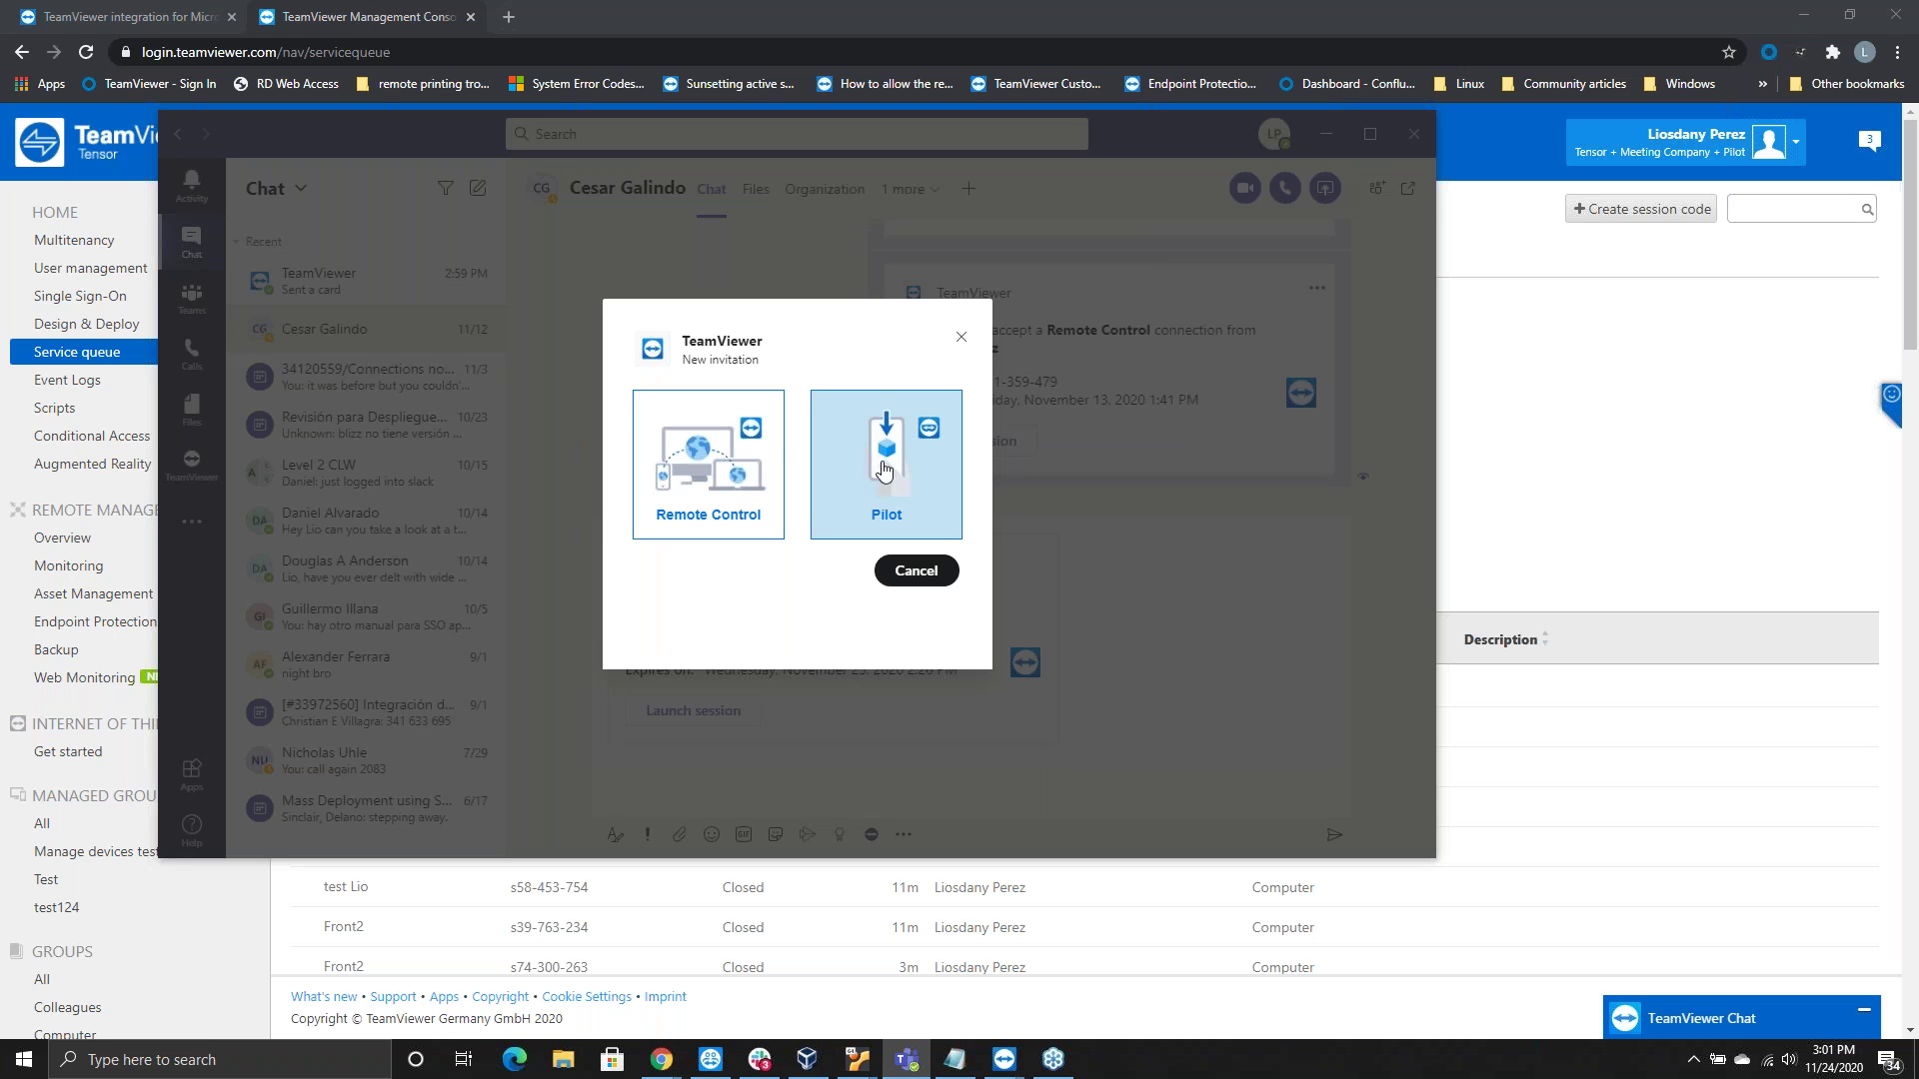
click(883, 470)
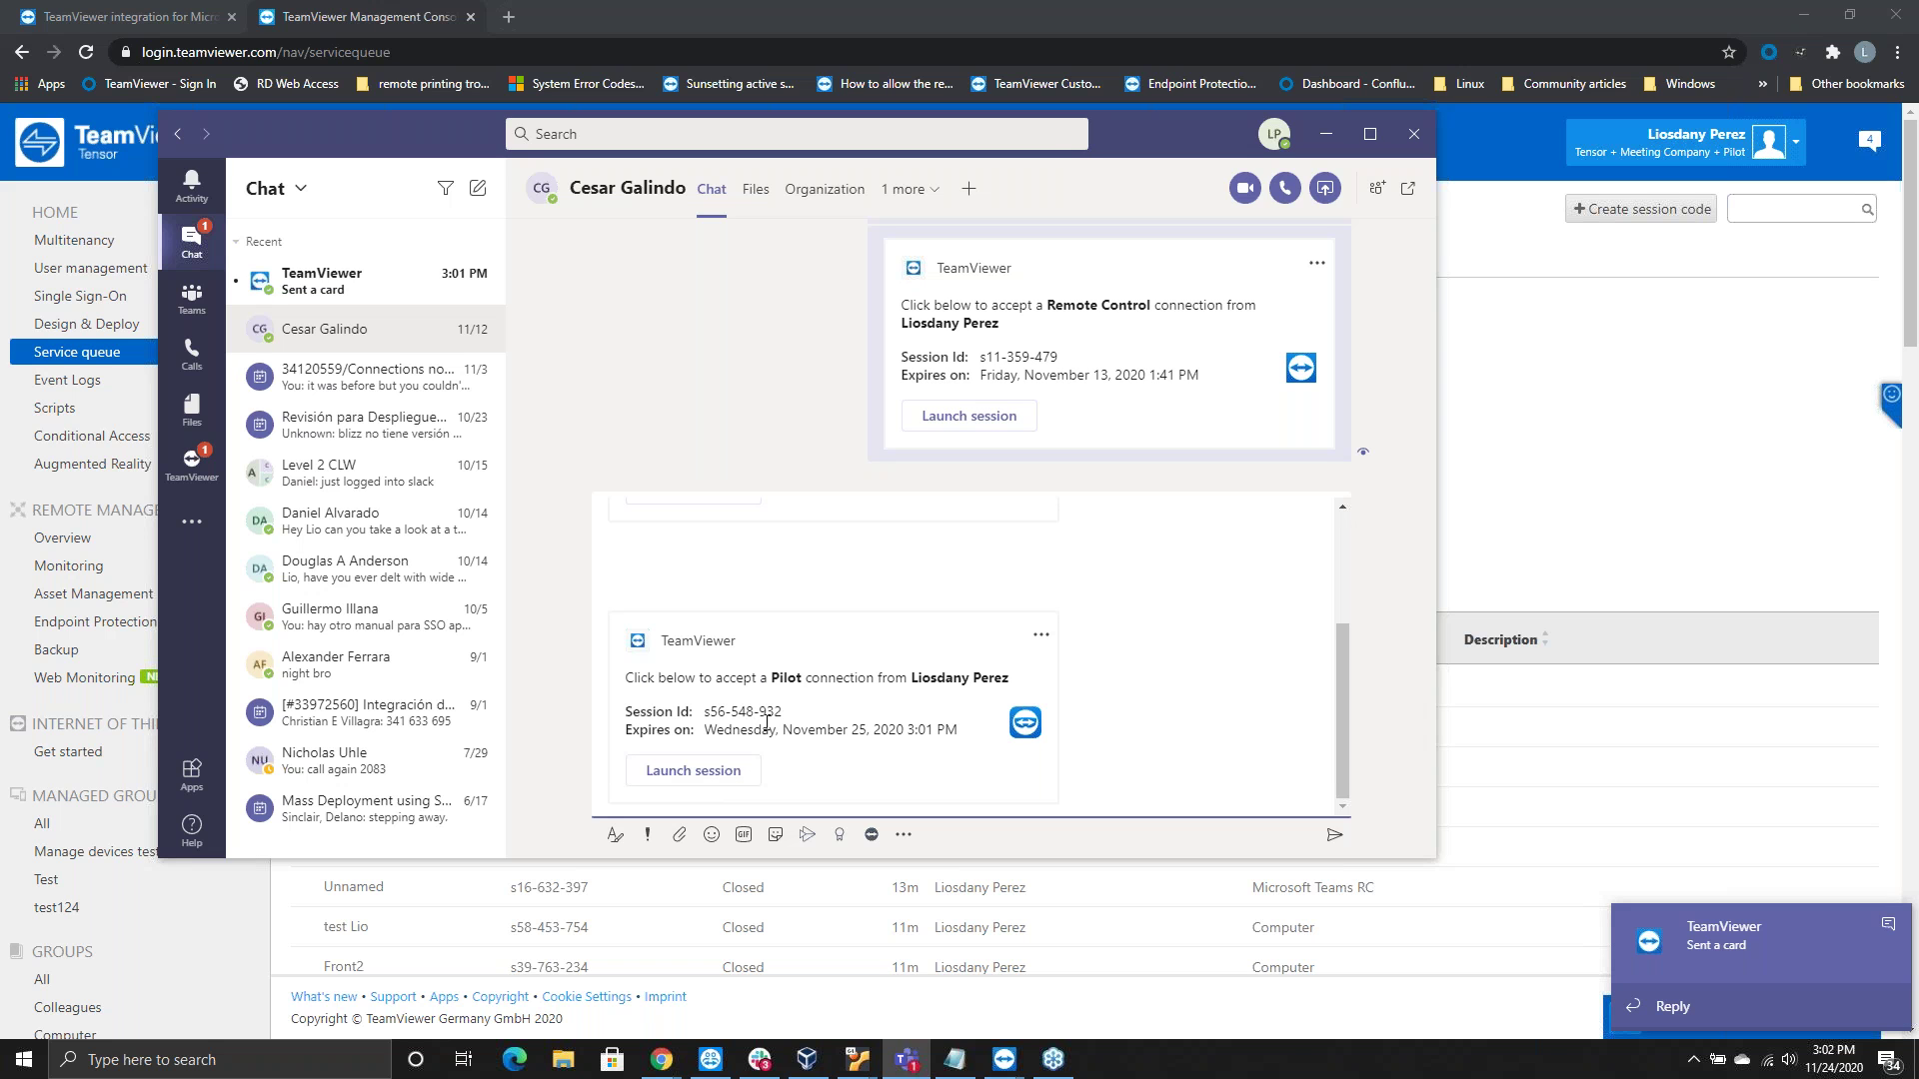
Select '-932', the final digits of Pilot session ID s56-548-932
drag(782, 708, 701, 711)
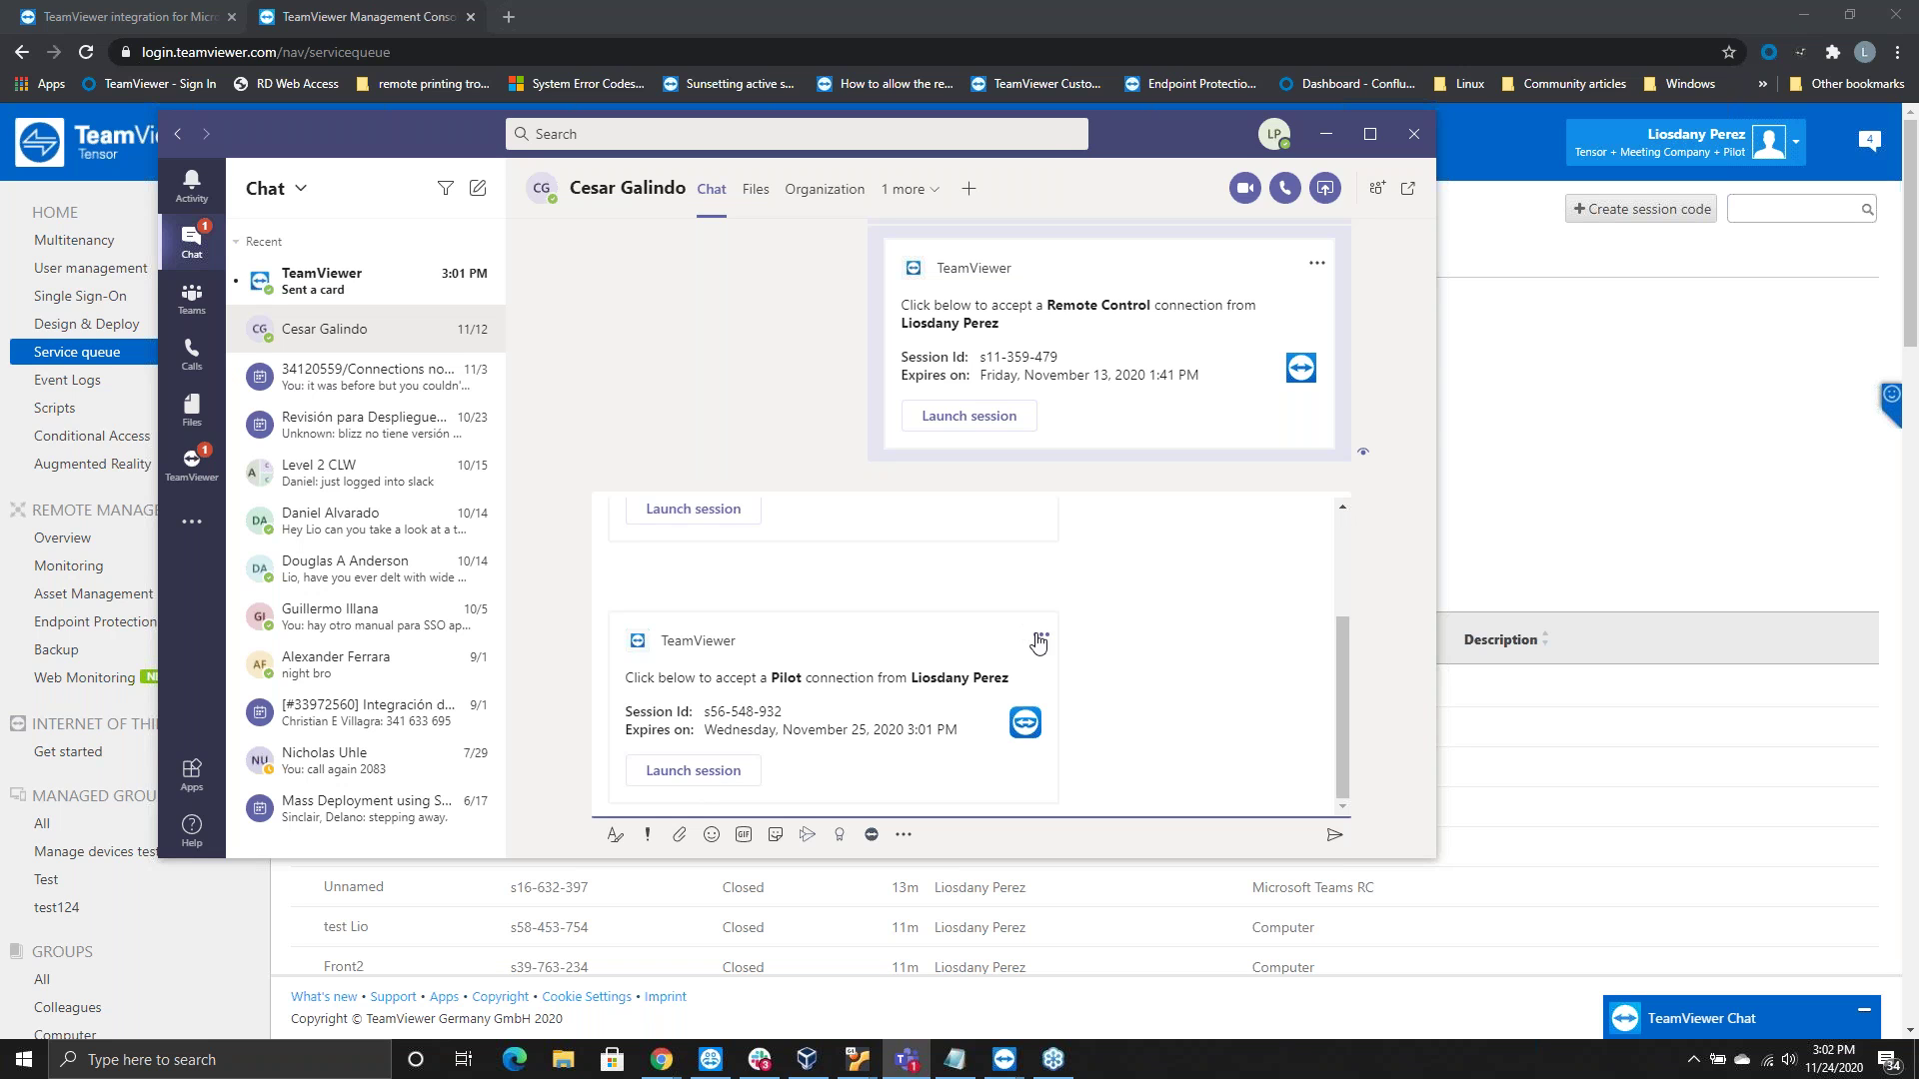
right_click(918, 766)
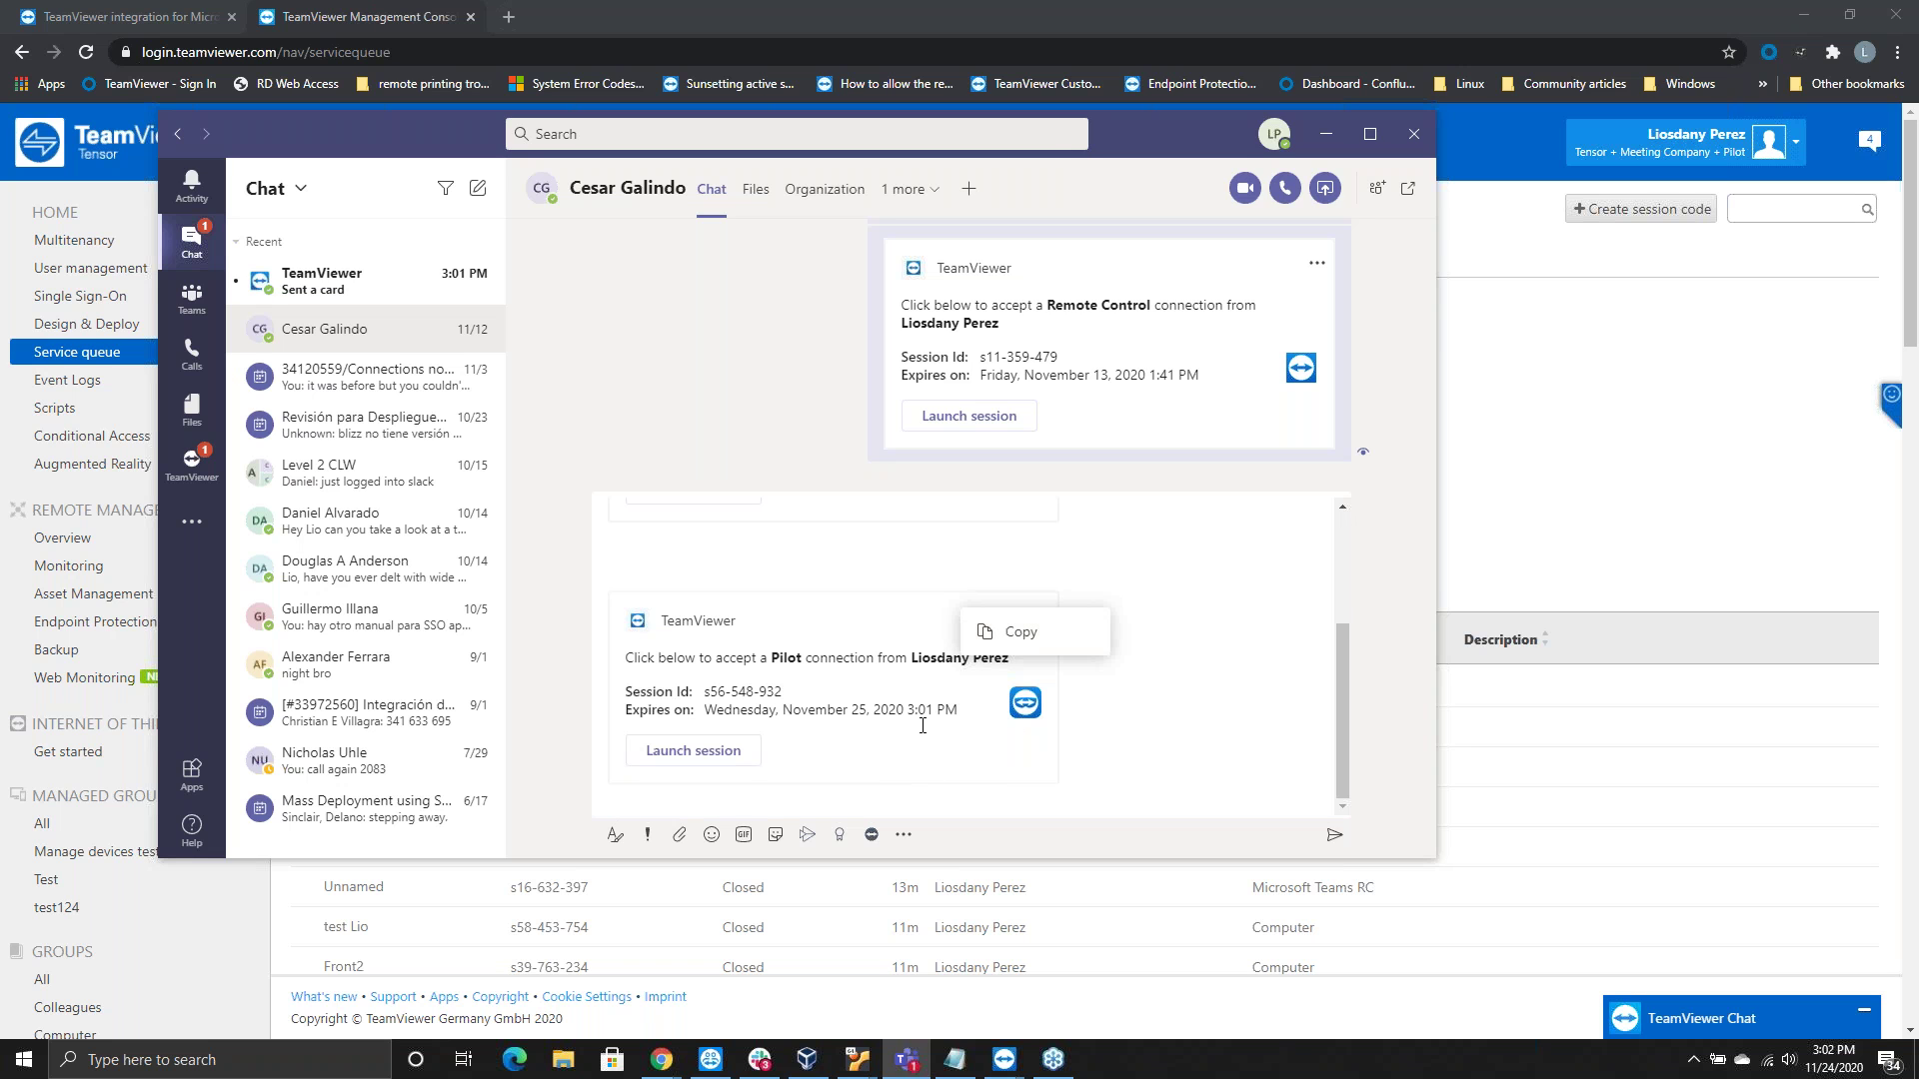
click(744, 754)
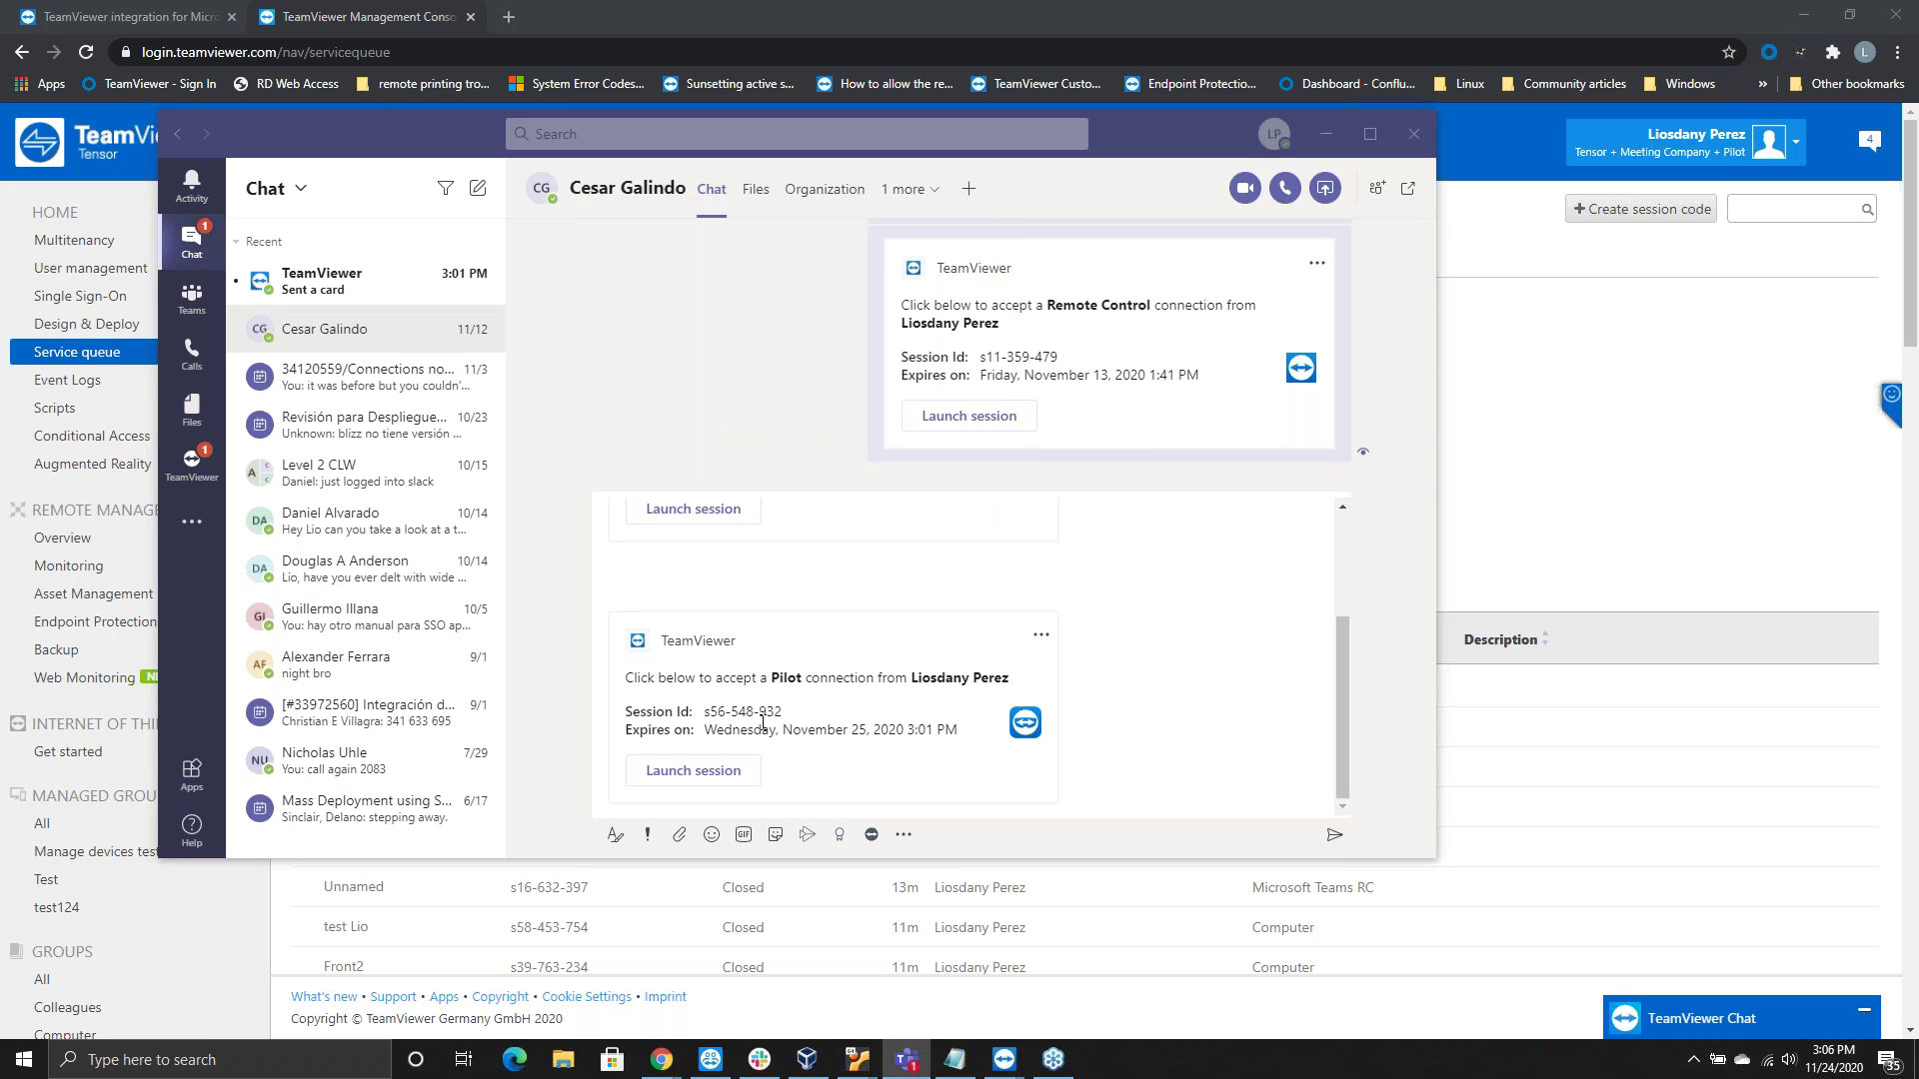
click(892, 714)
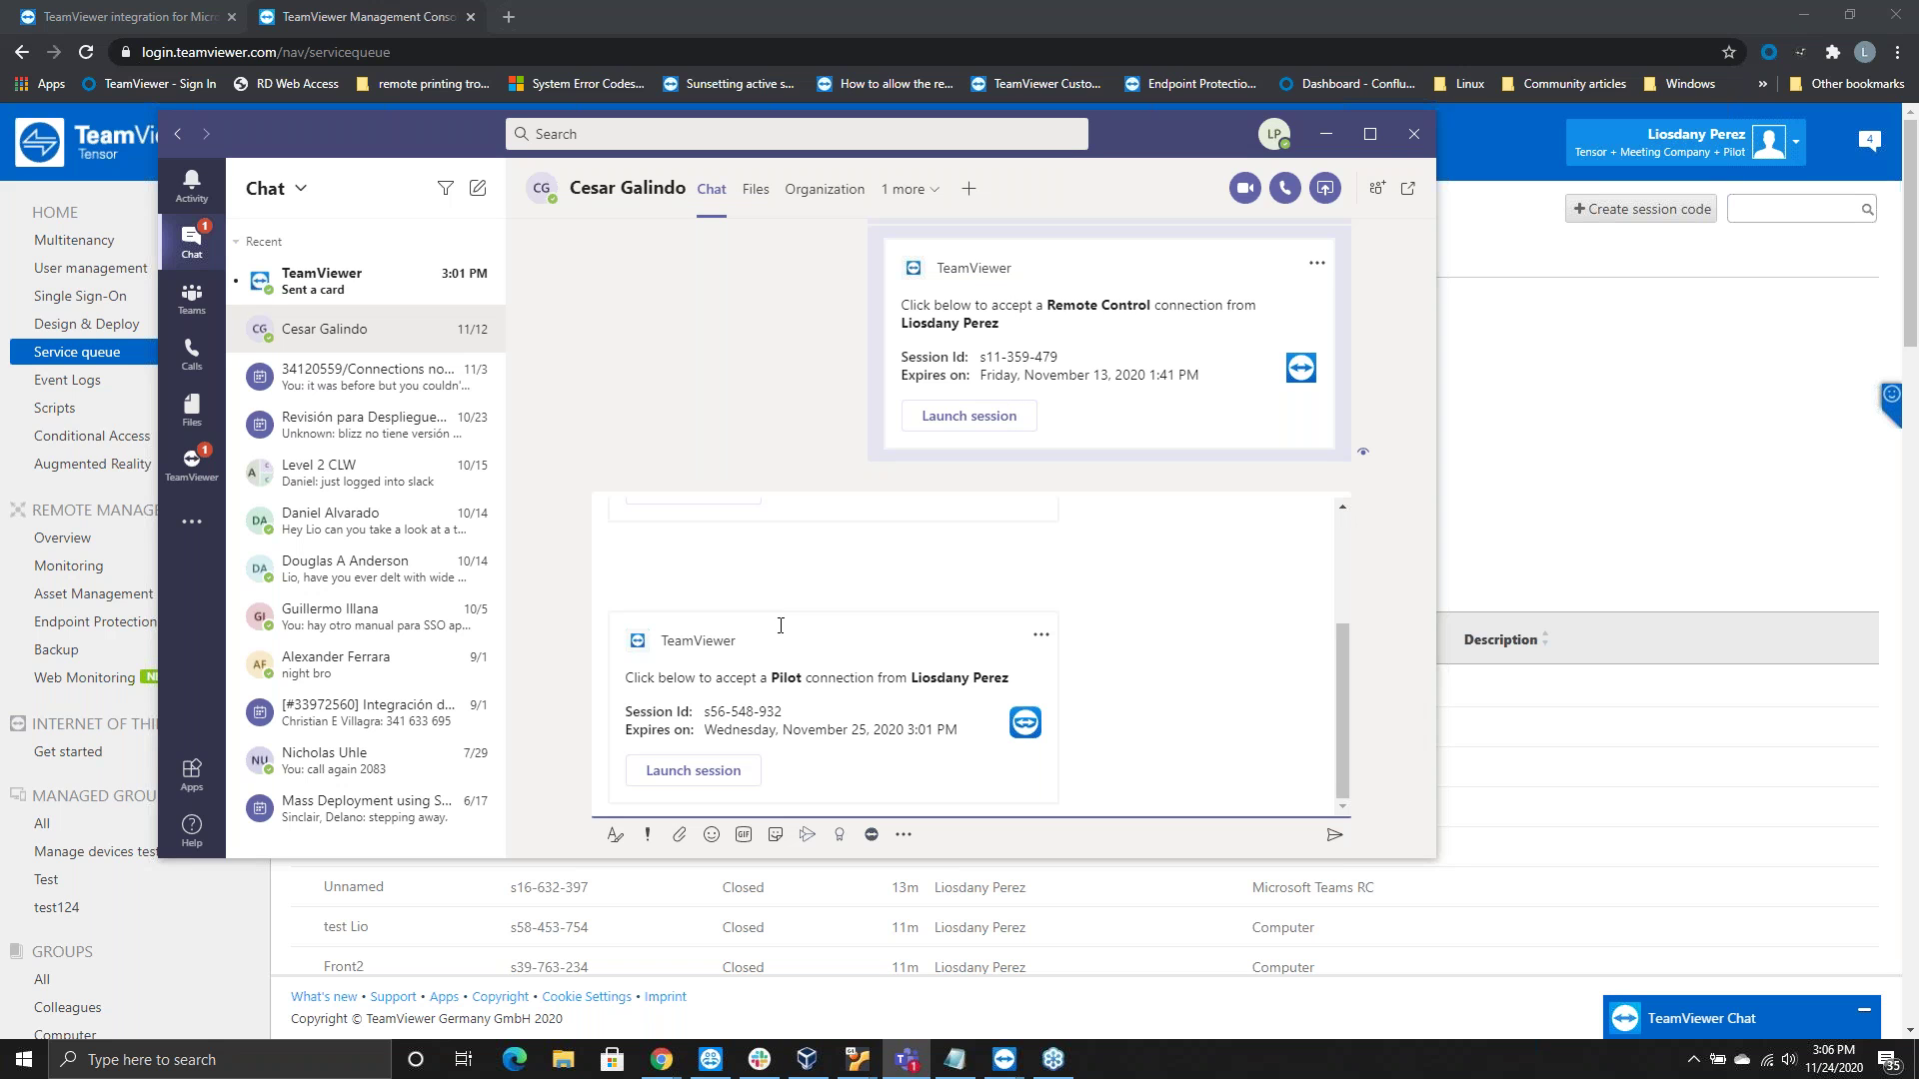
mouse_move(1001, 1075)
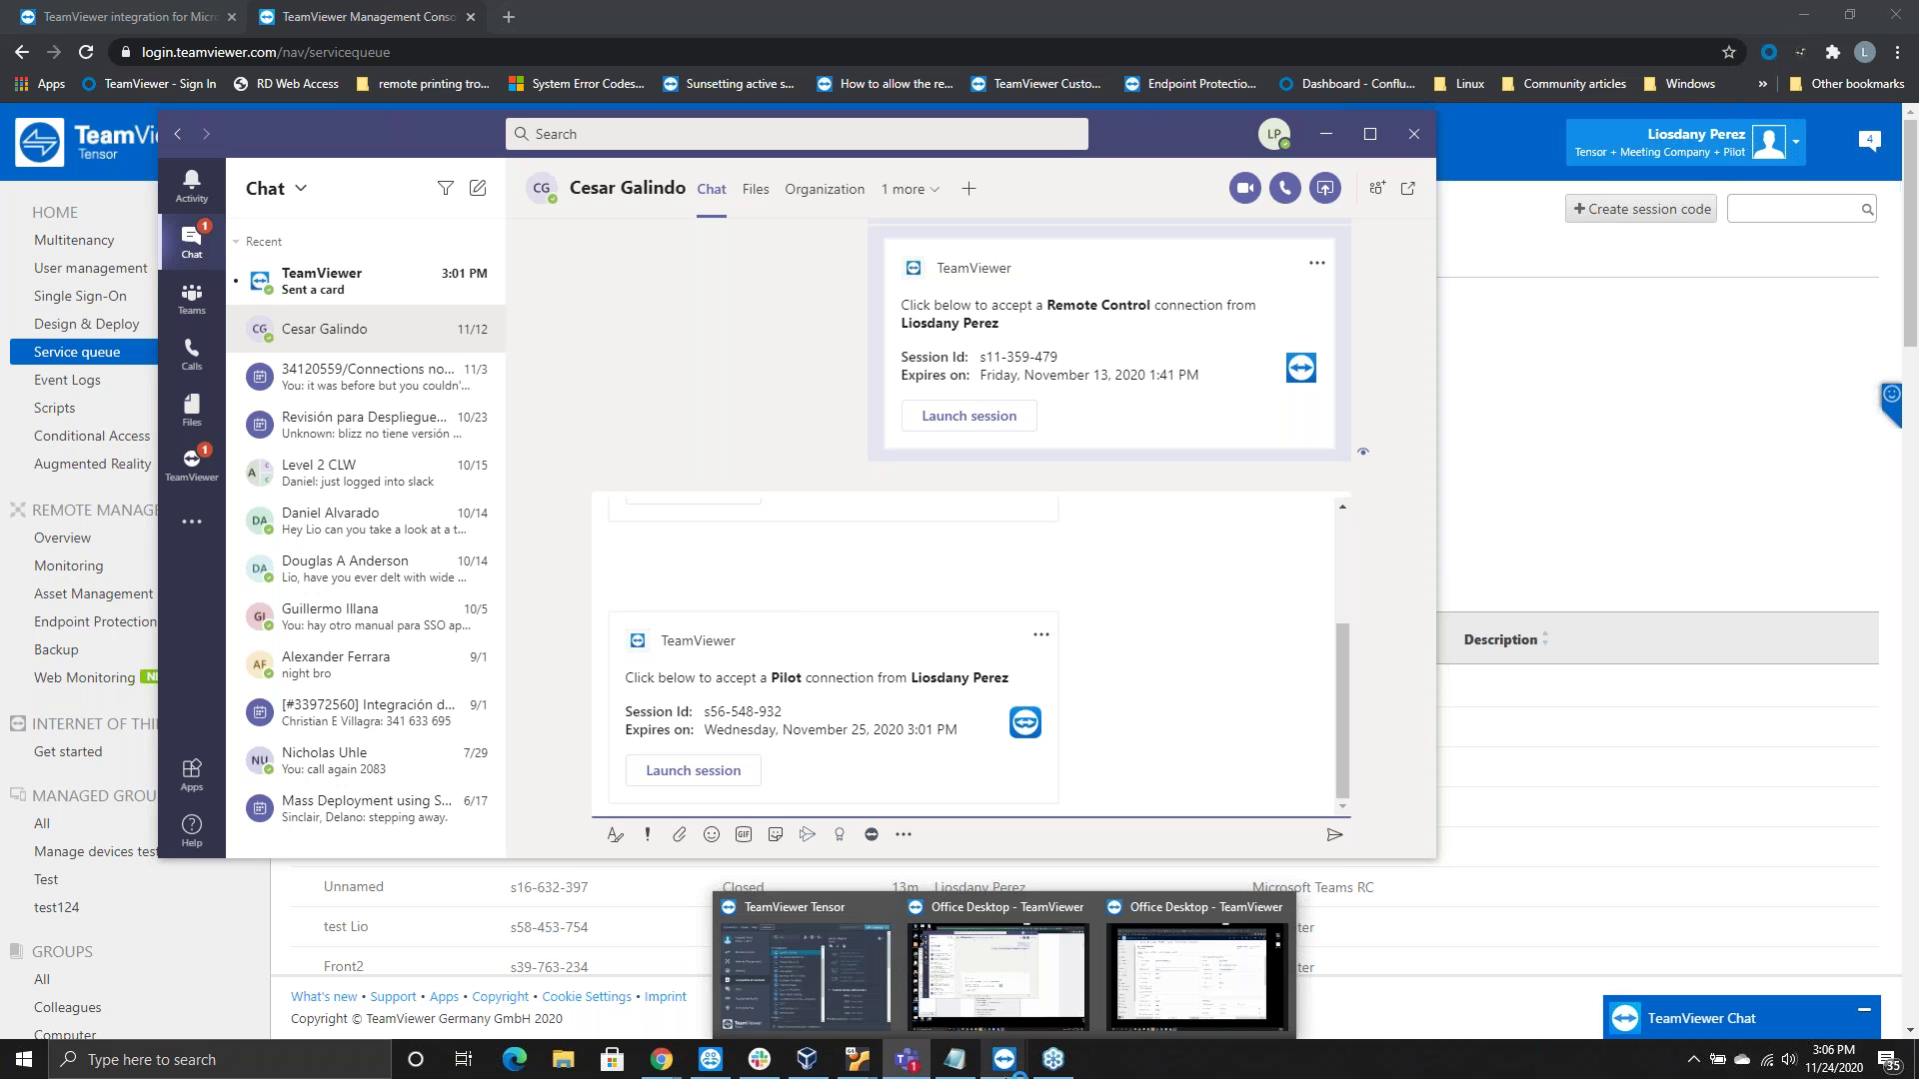
Open TeamViewer Tensor's Remote Control page, minimise it, and return to the Teams chat
click(860, 1005)
drag(817, 307, 861, 246)
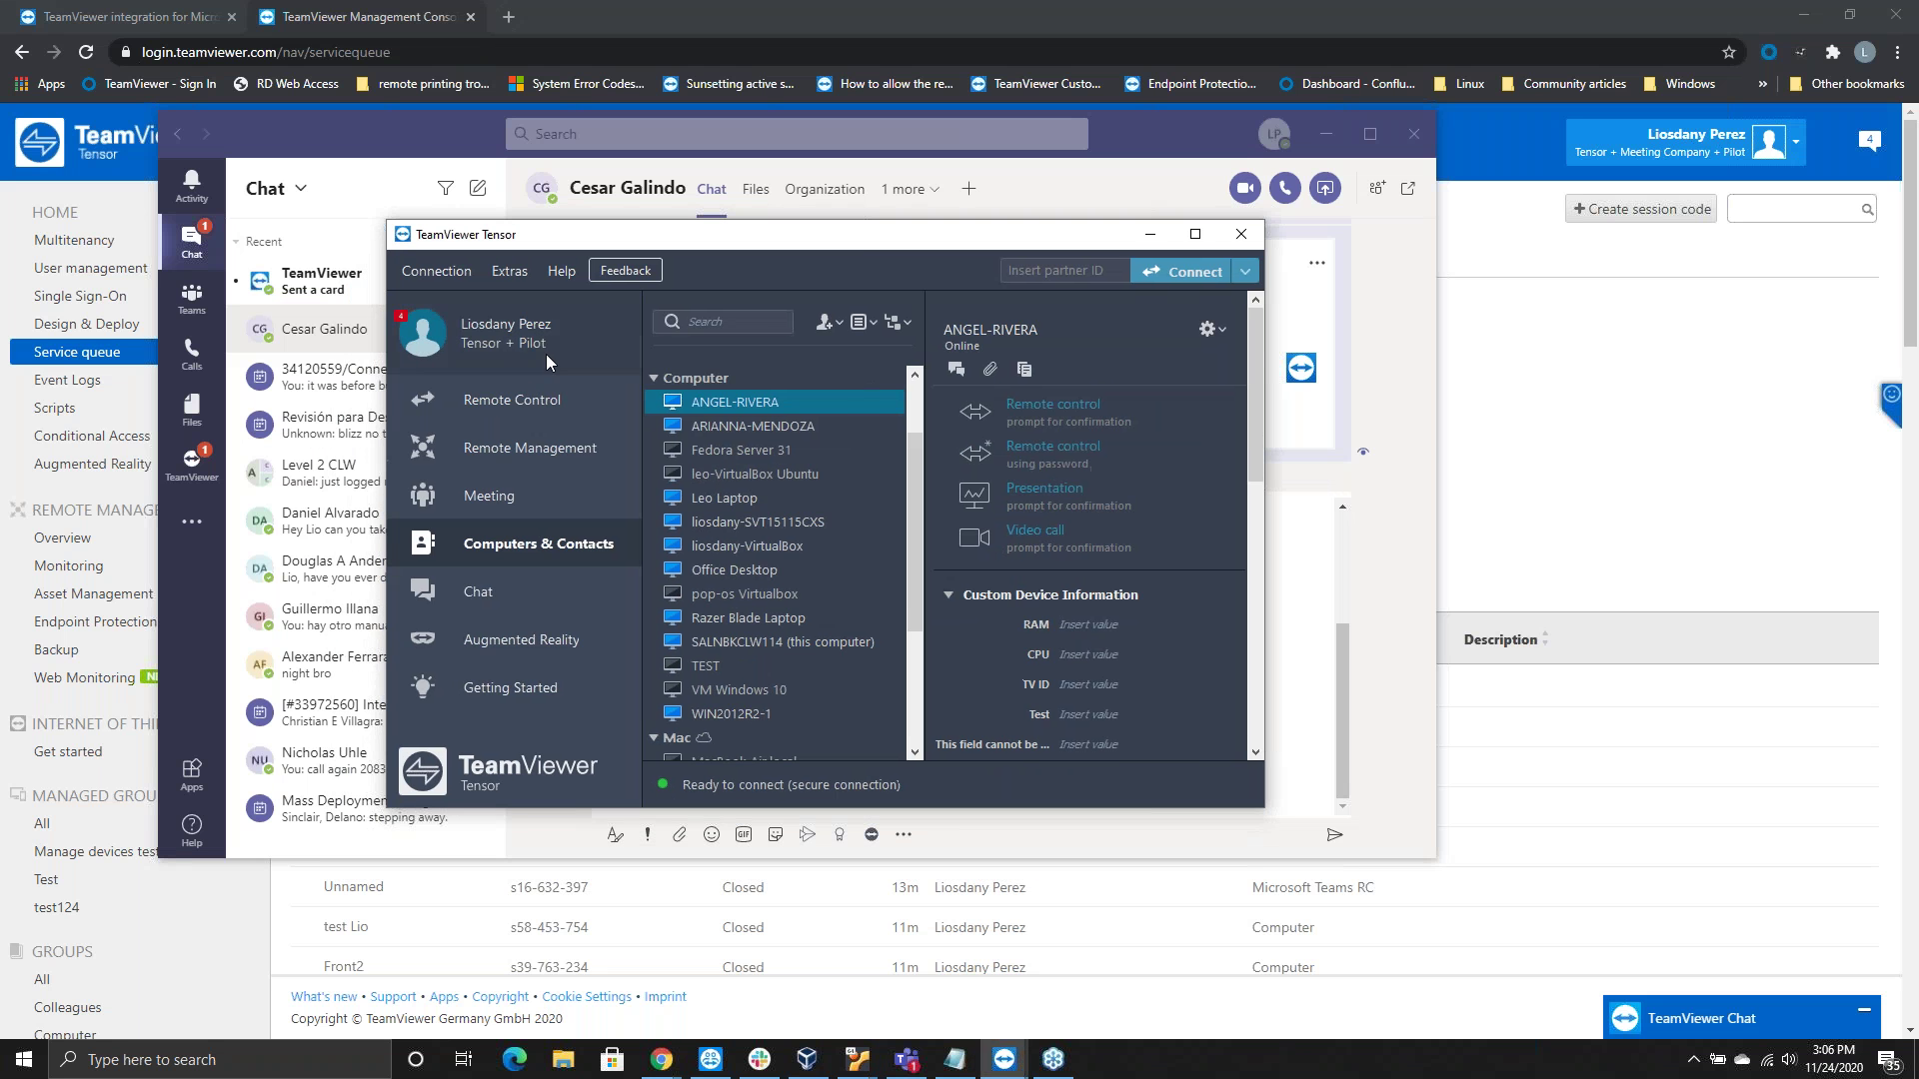
click(520, 398)
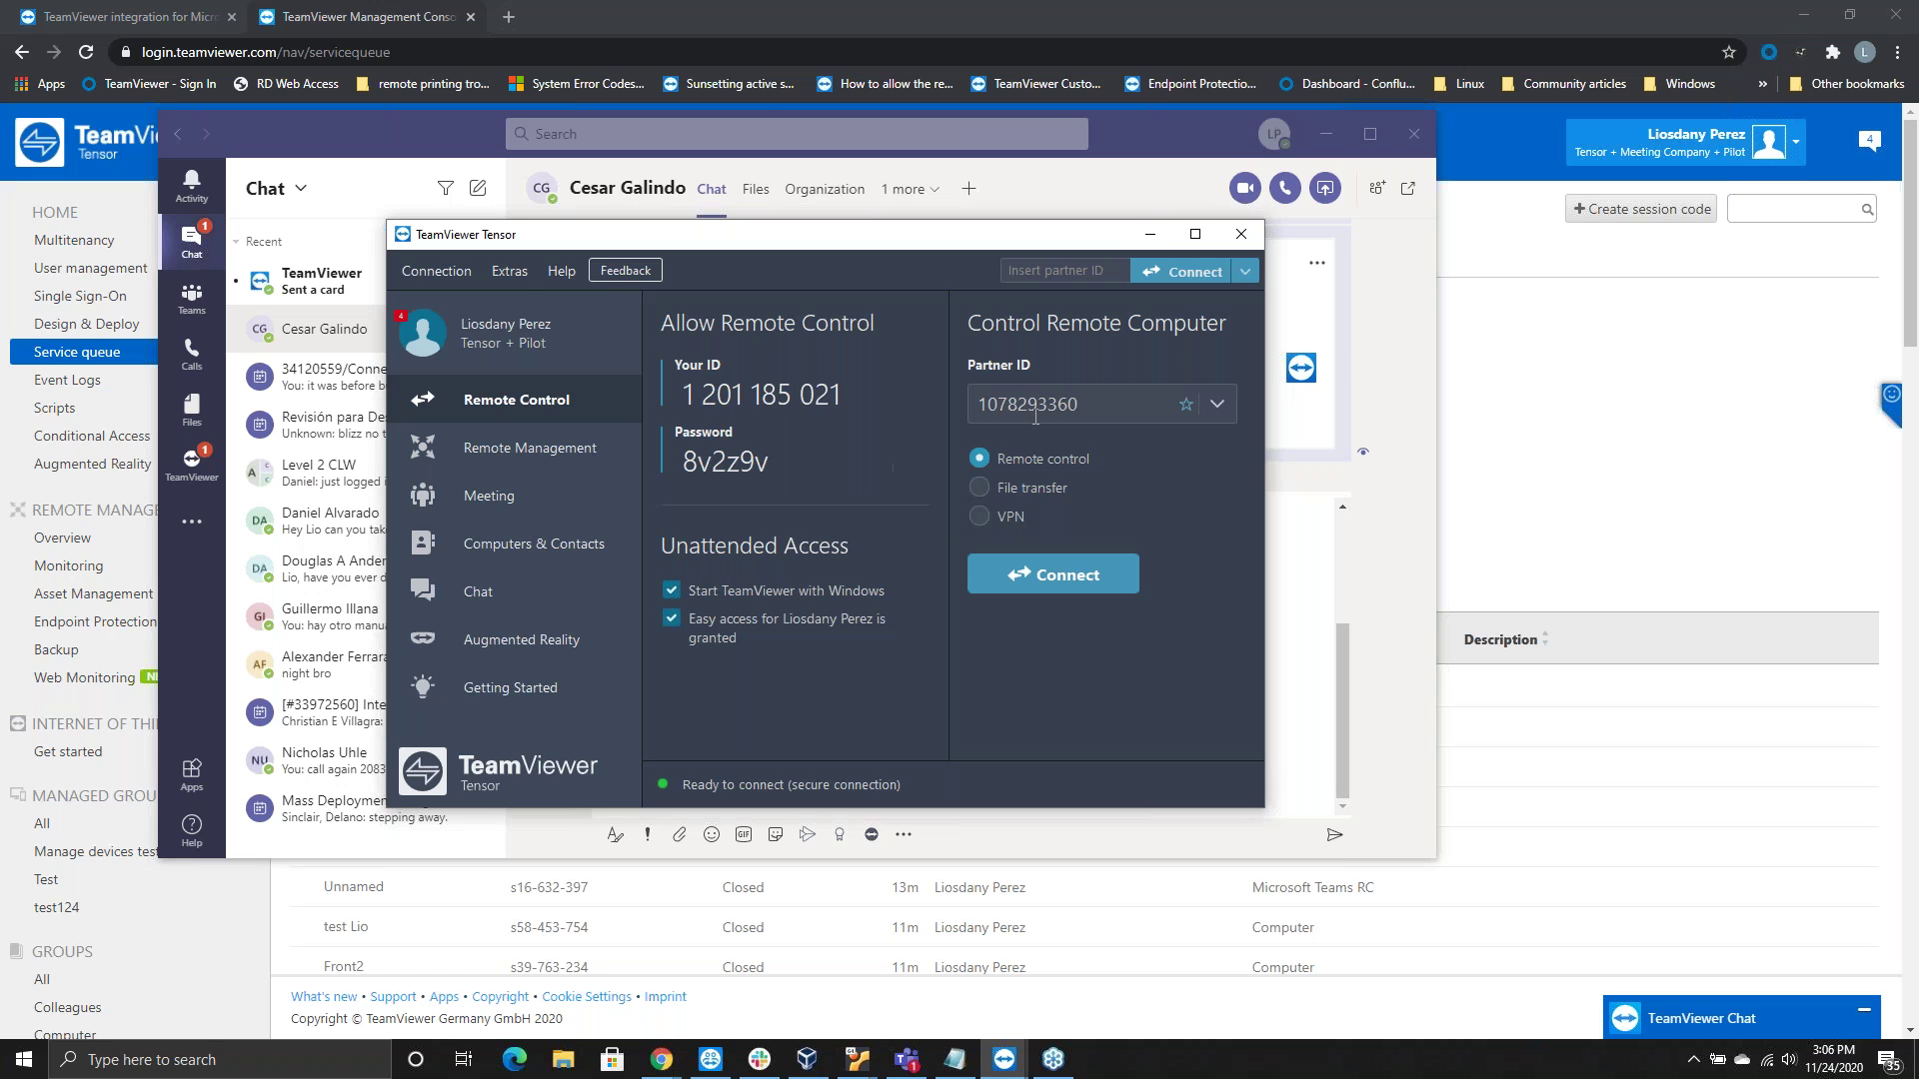
click(1149, 234)
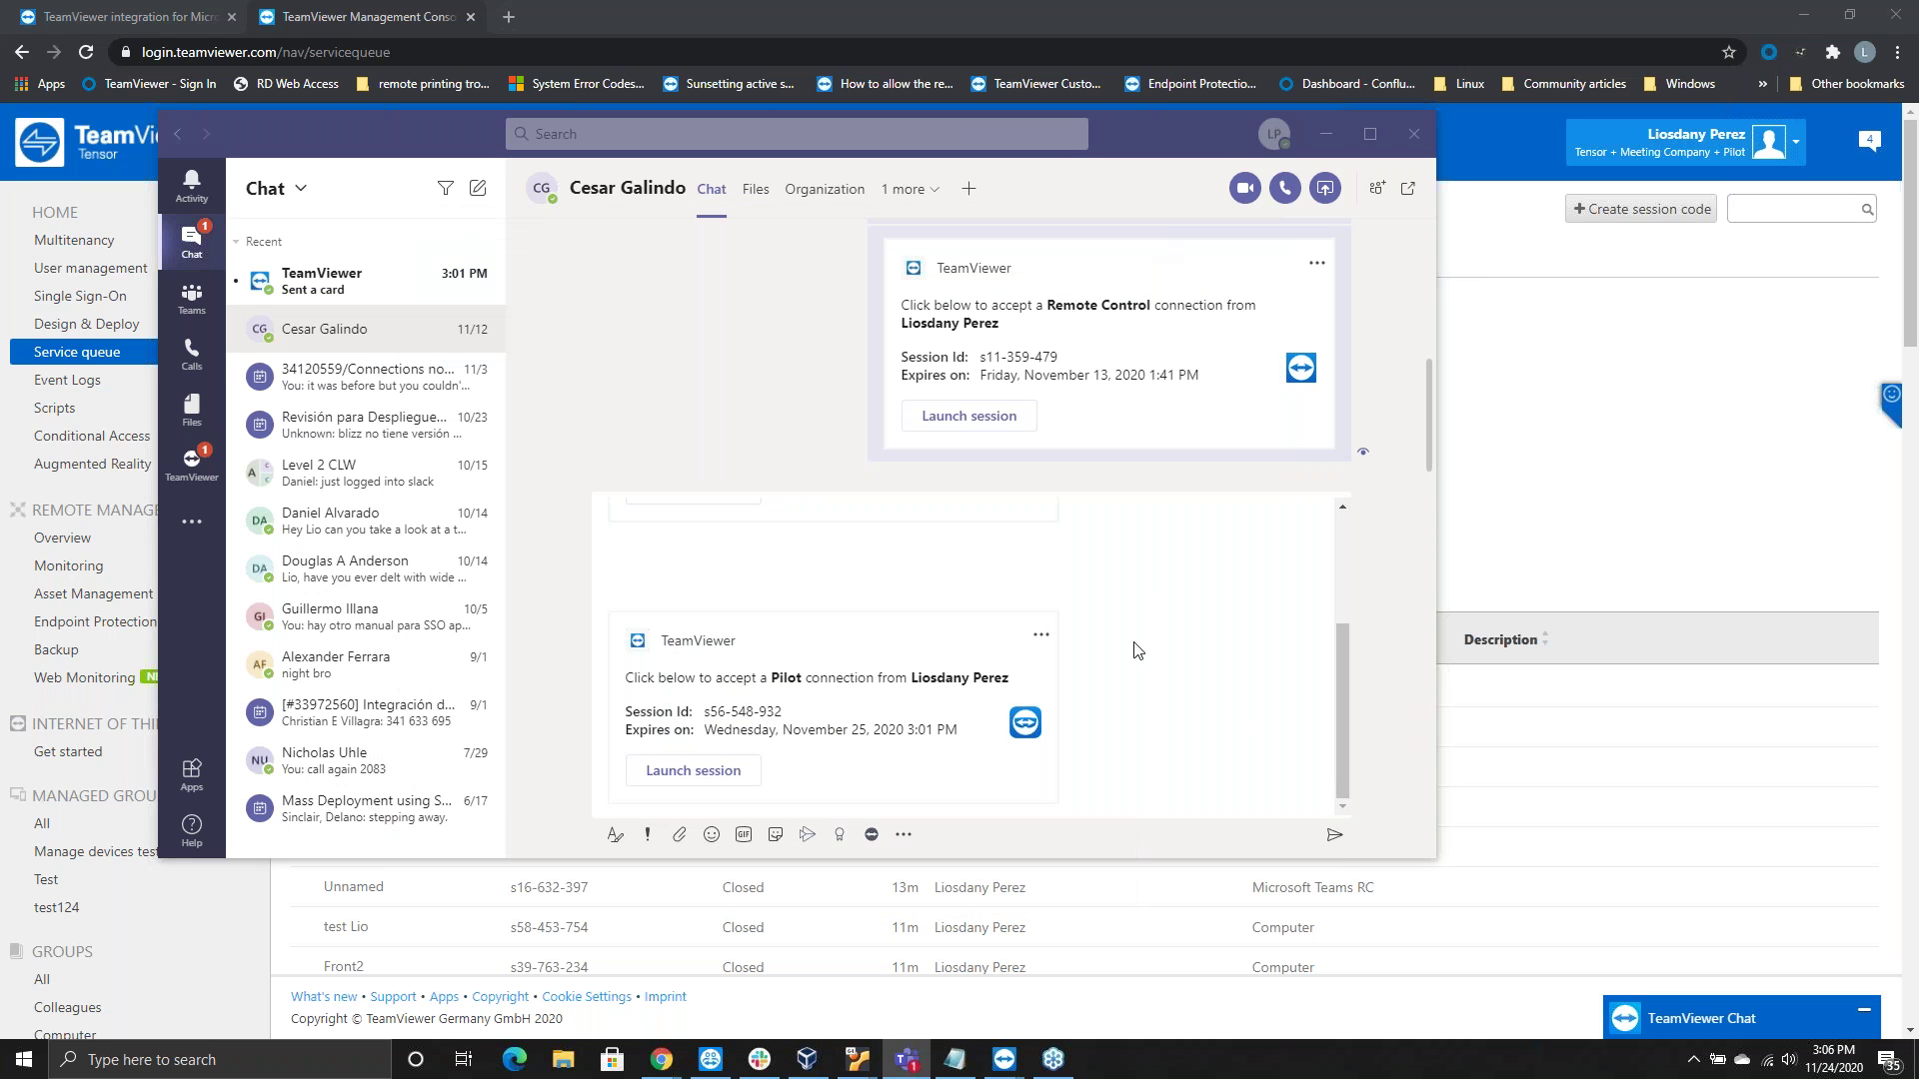
click(1087, 612)
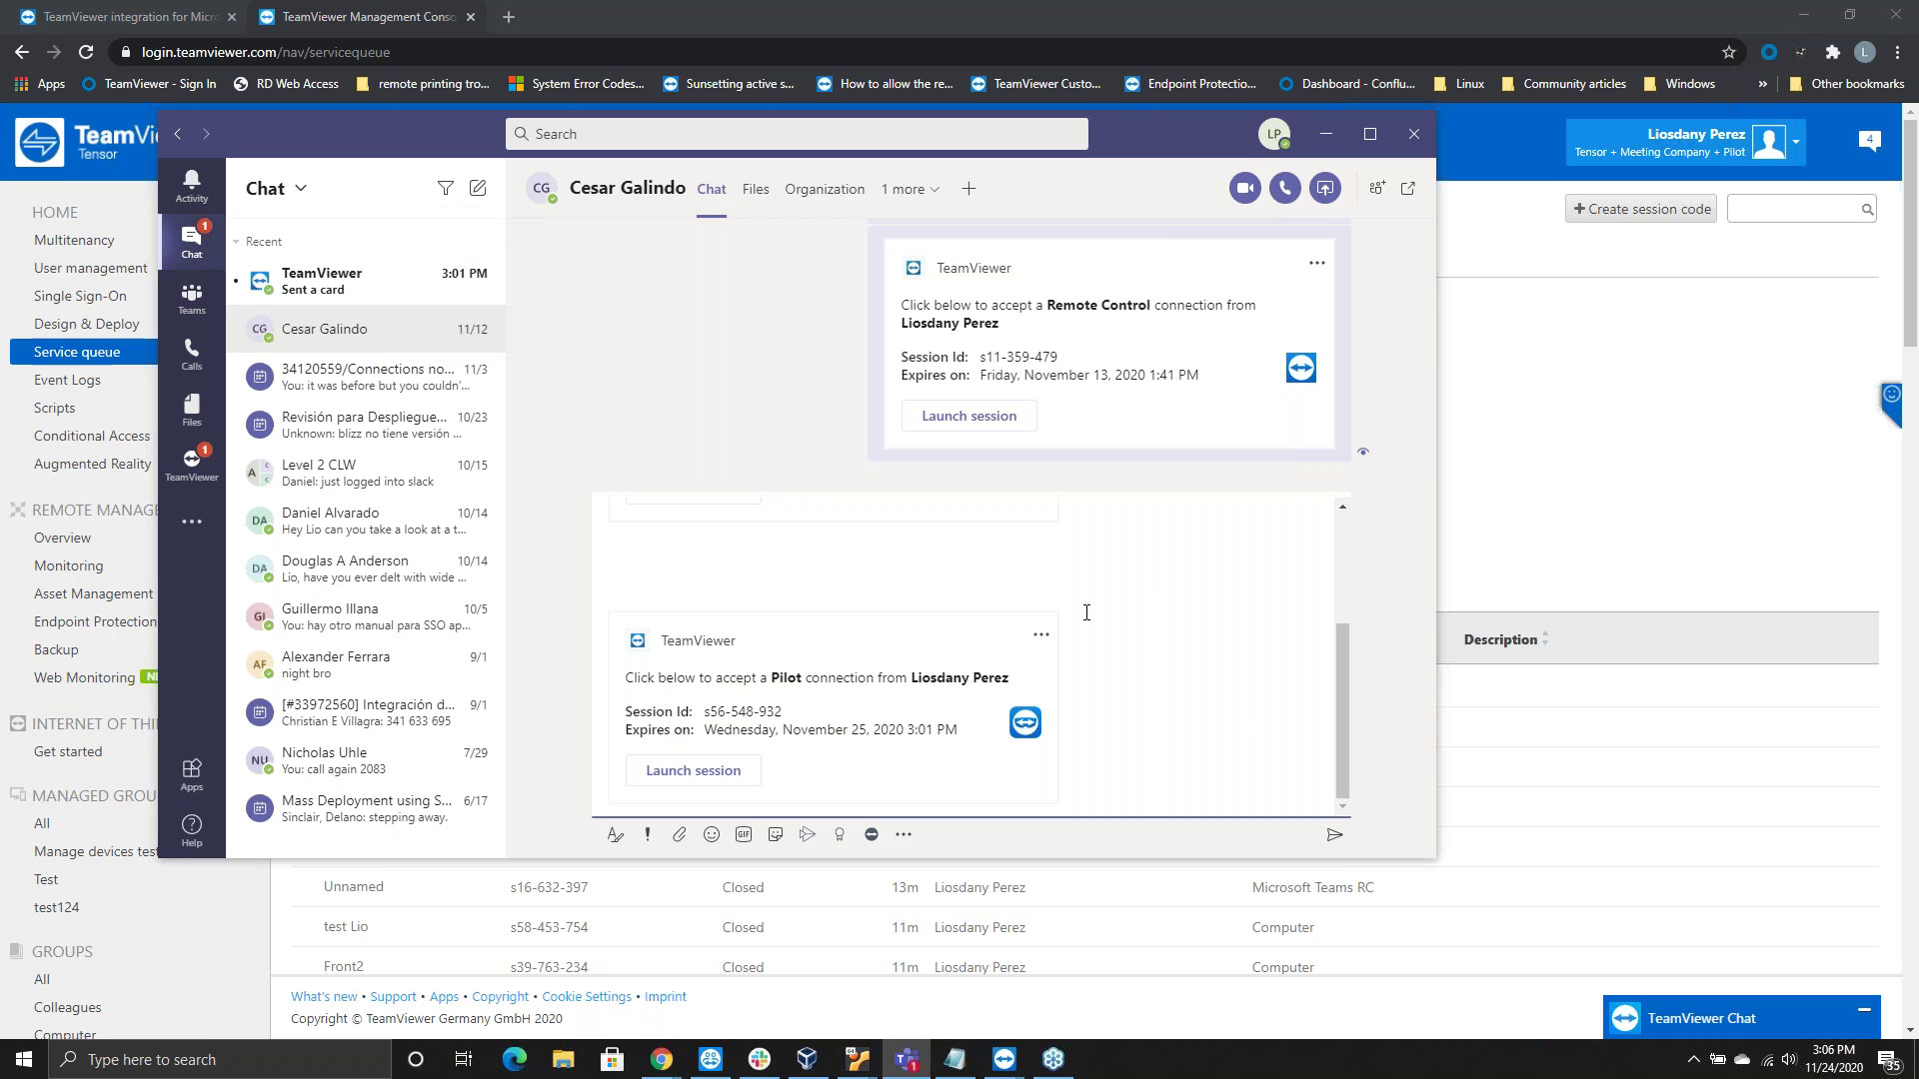
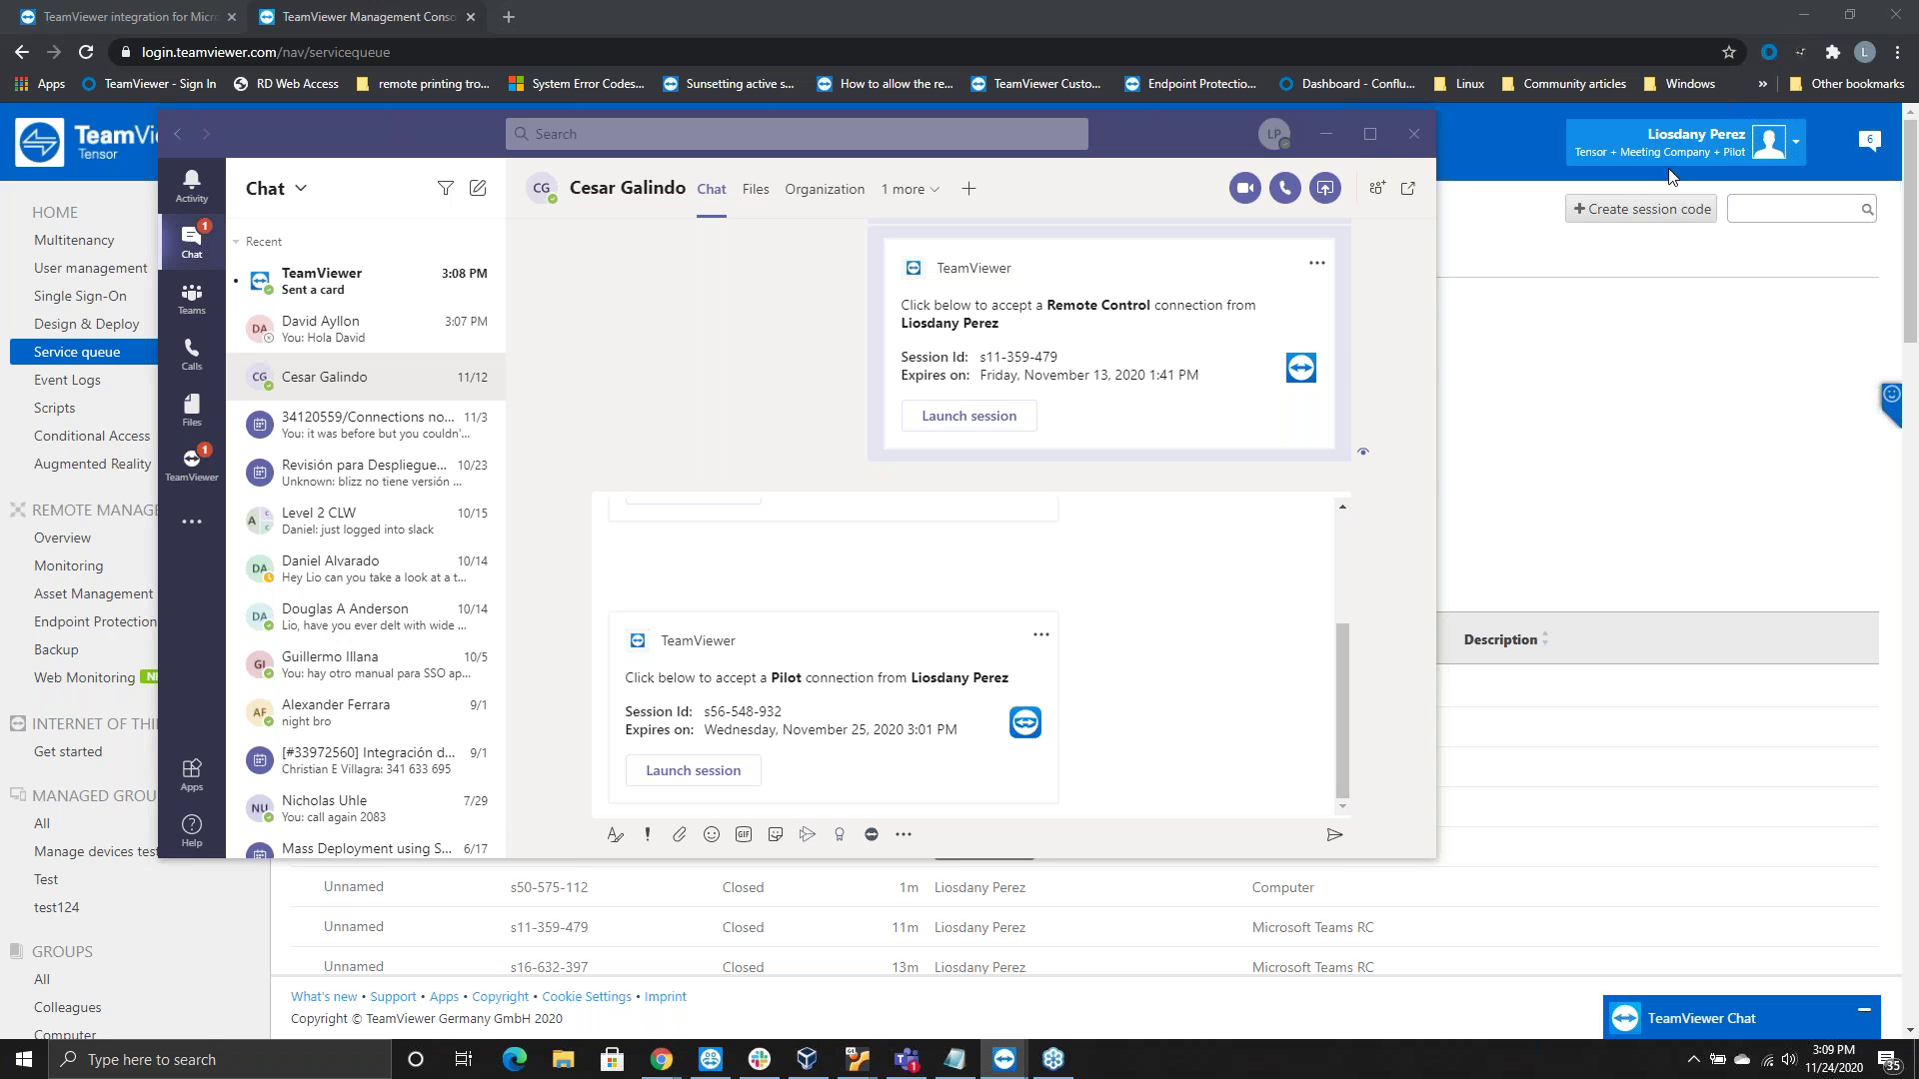
Bring Teams to the front and switch to the colleague's chat with the earlier greeting
click(313, 337)
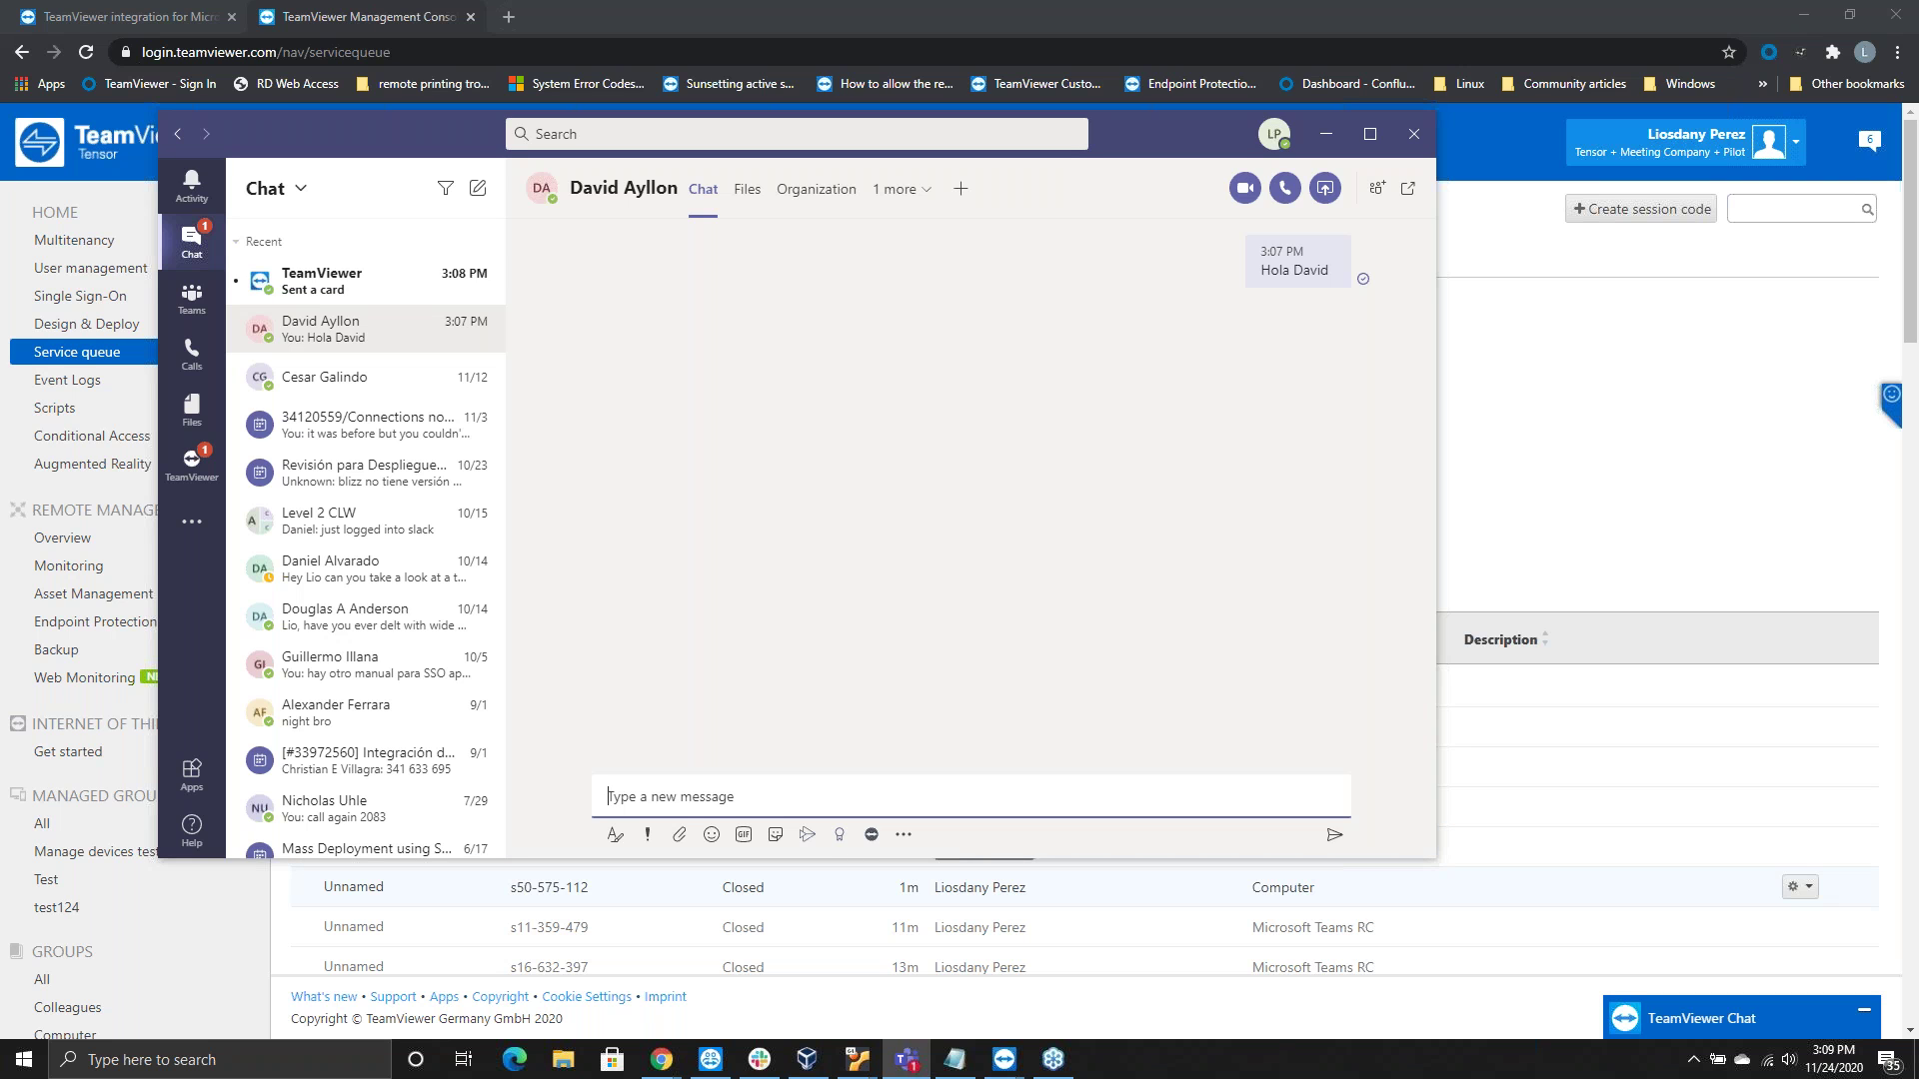
Post a TeamViewer Pilot session invitation card into the colleague's chat
click(871, 837)
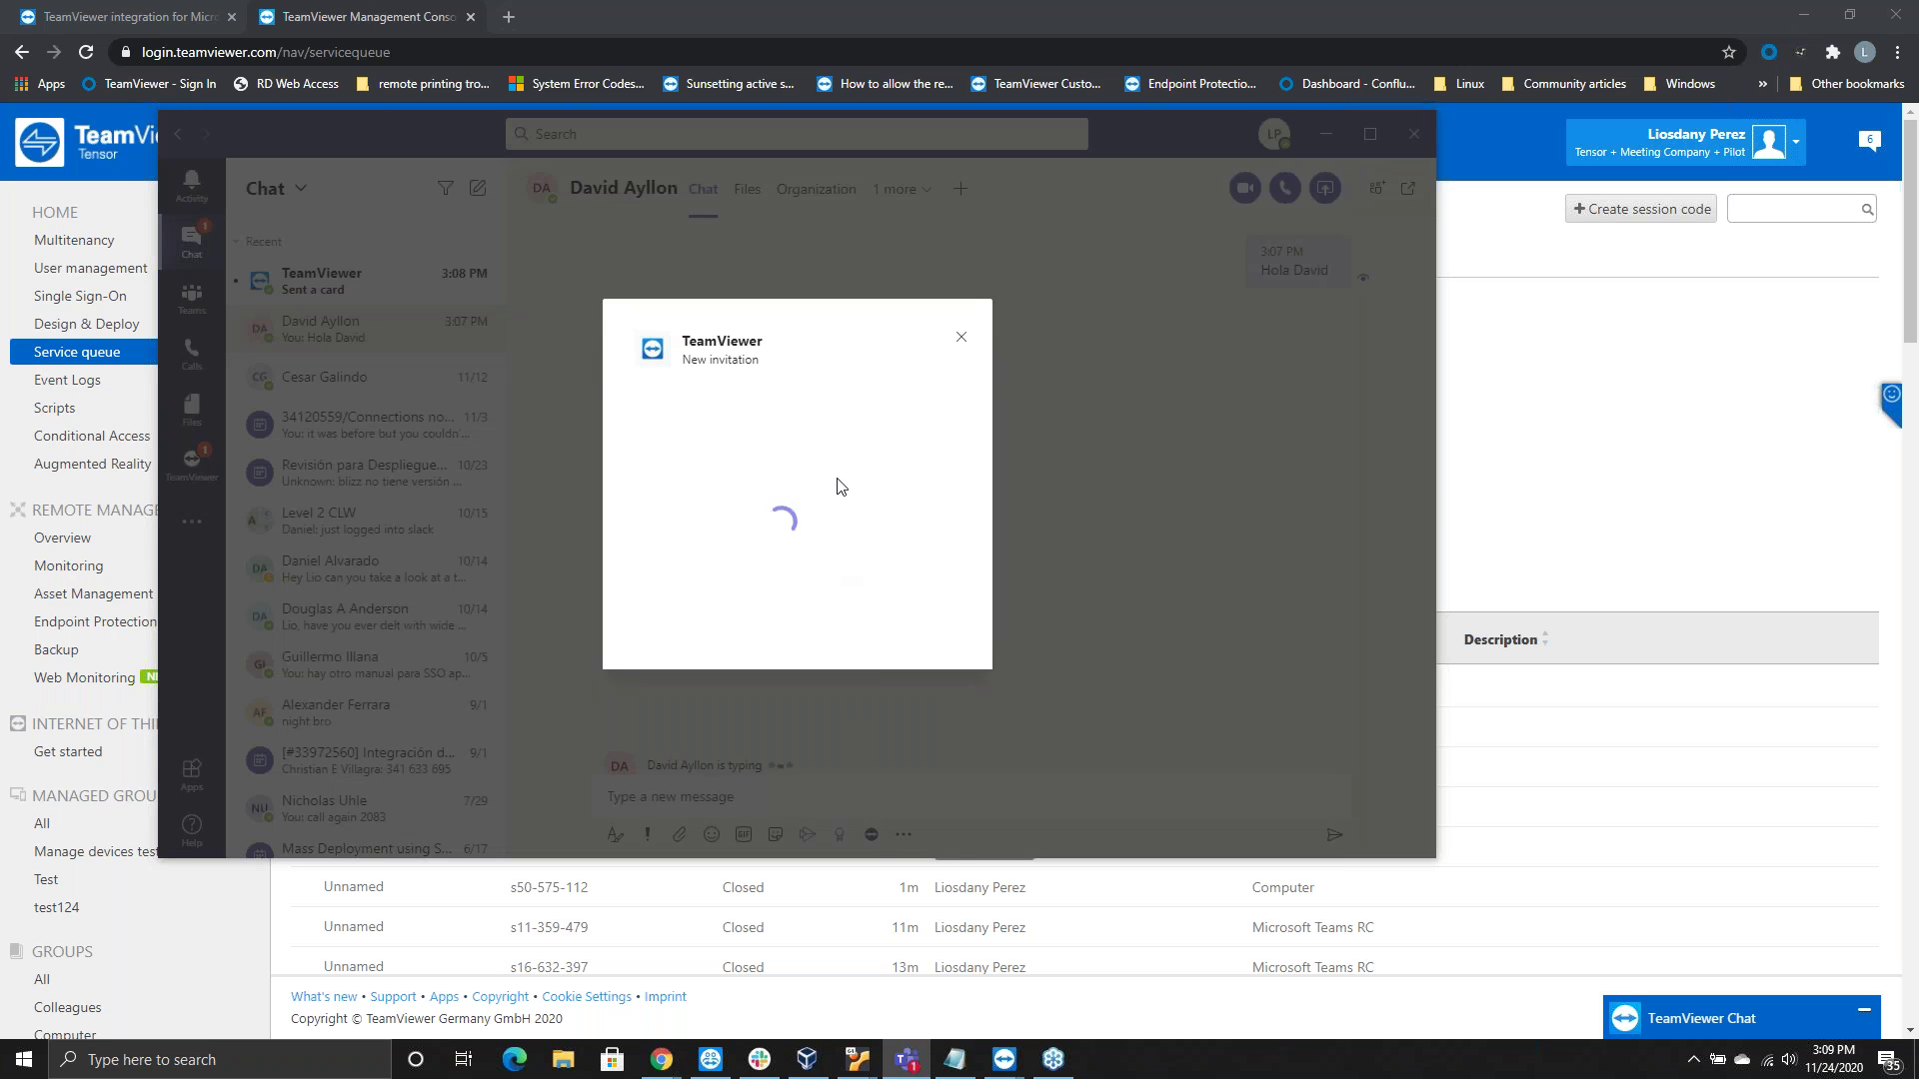
click(930, 493)
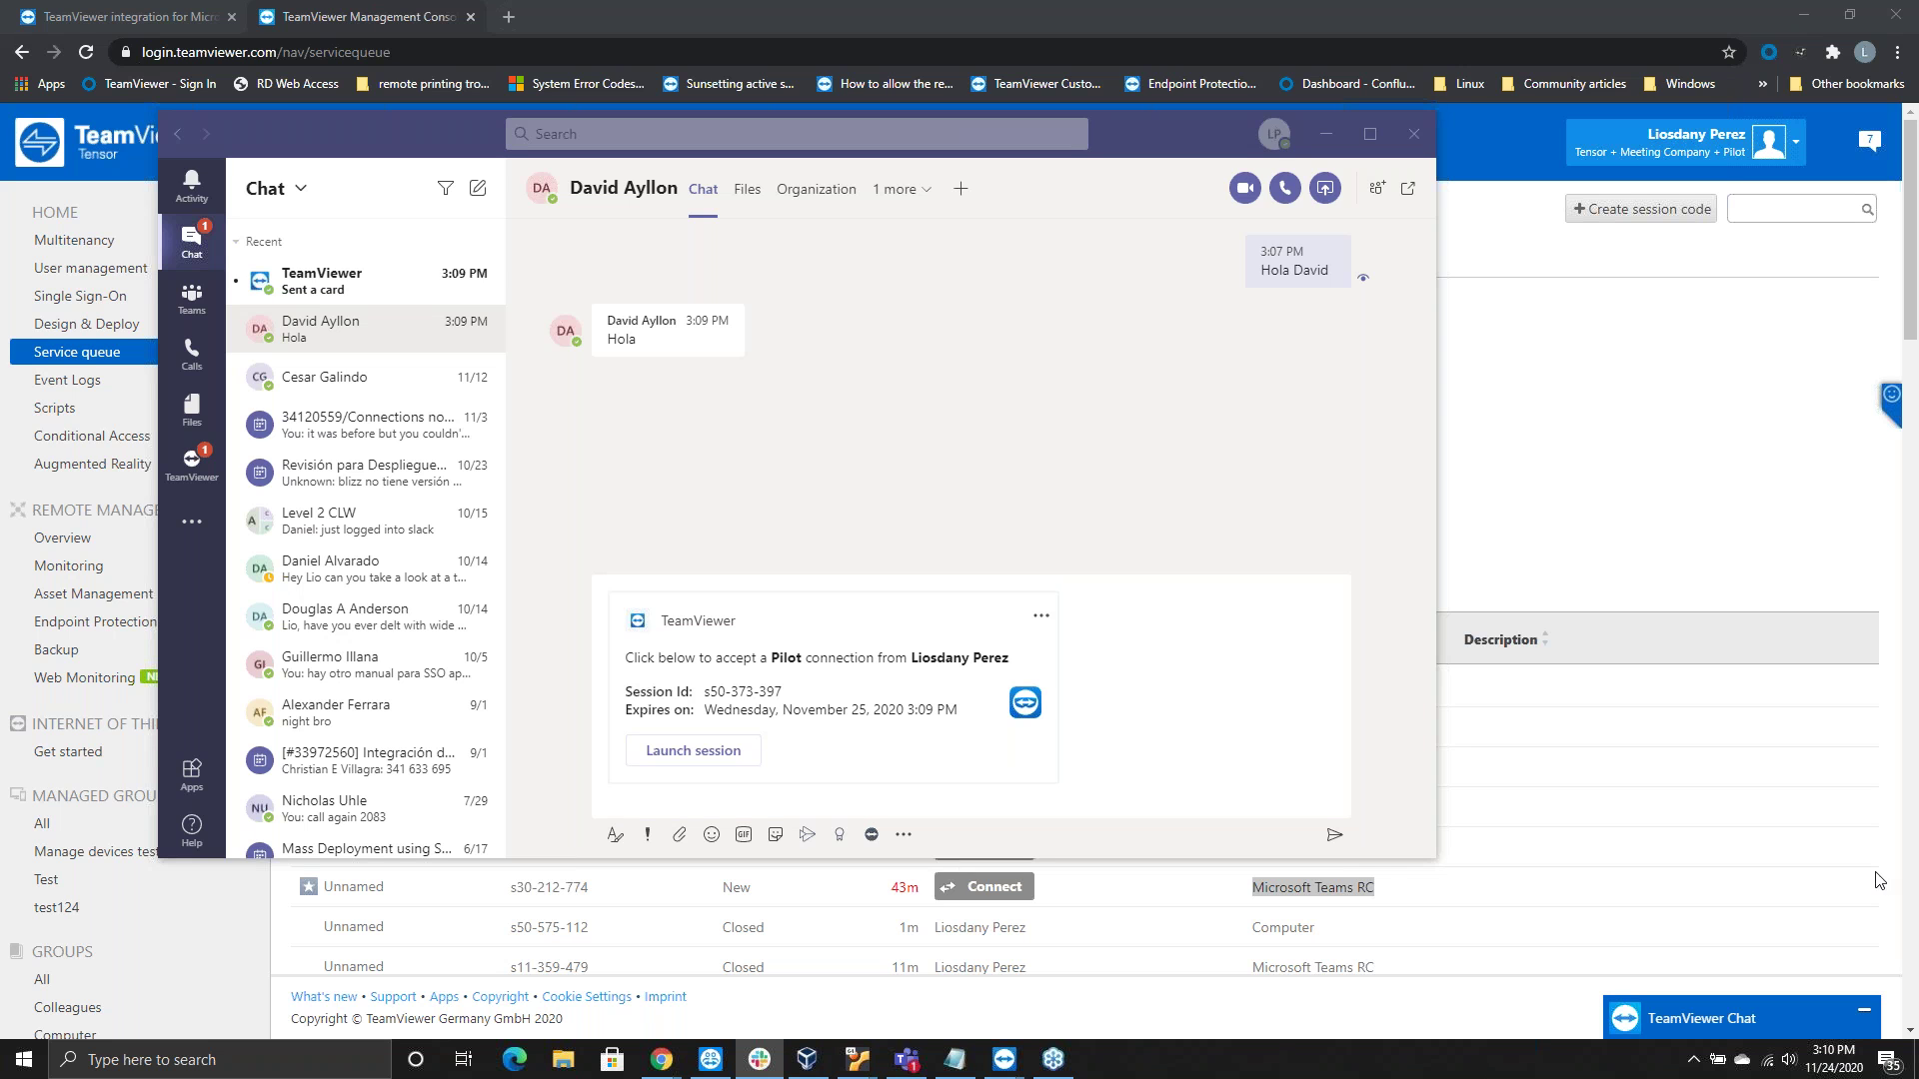
mouse_move(1875, 937)
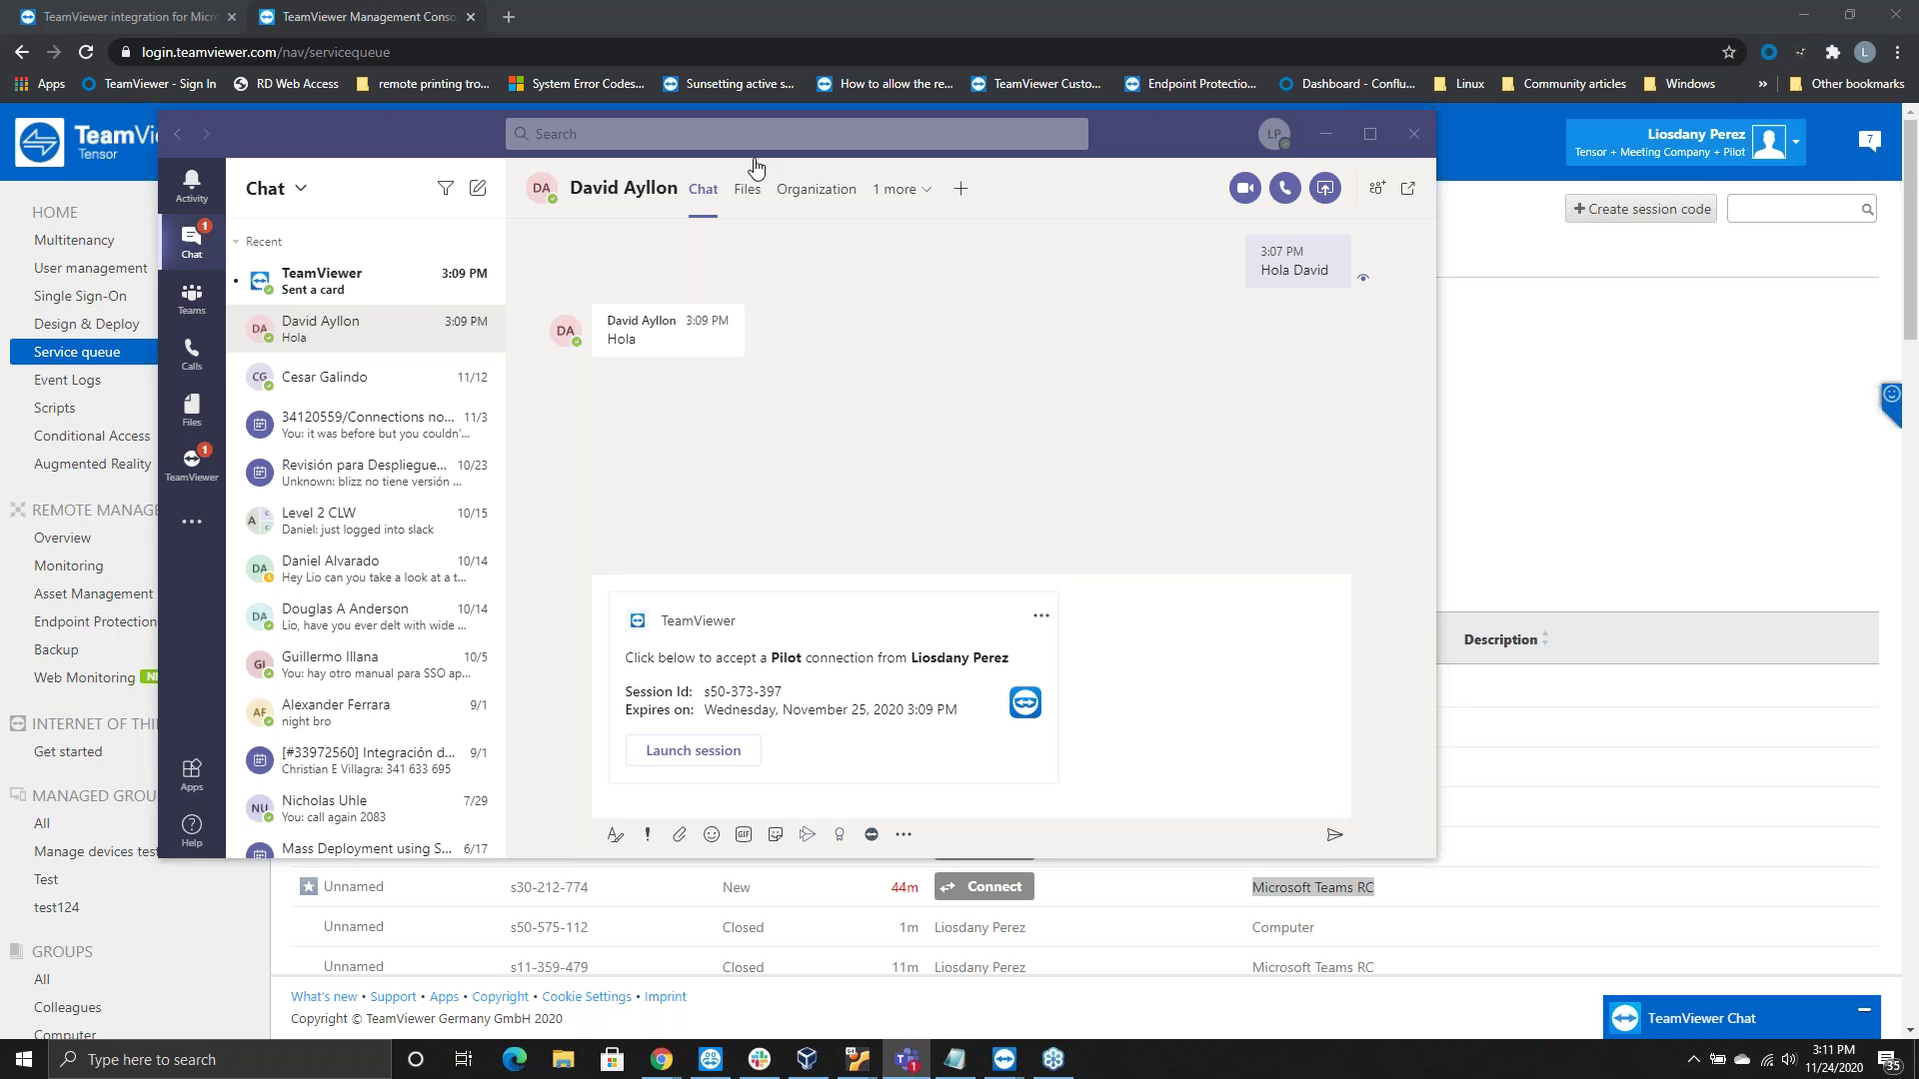
click(697, 139)
text(@t)
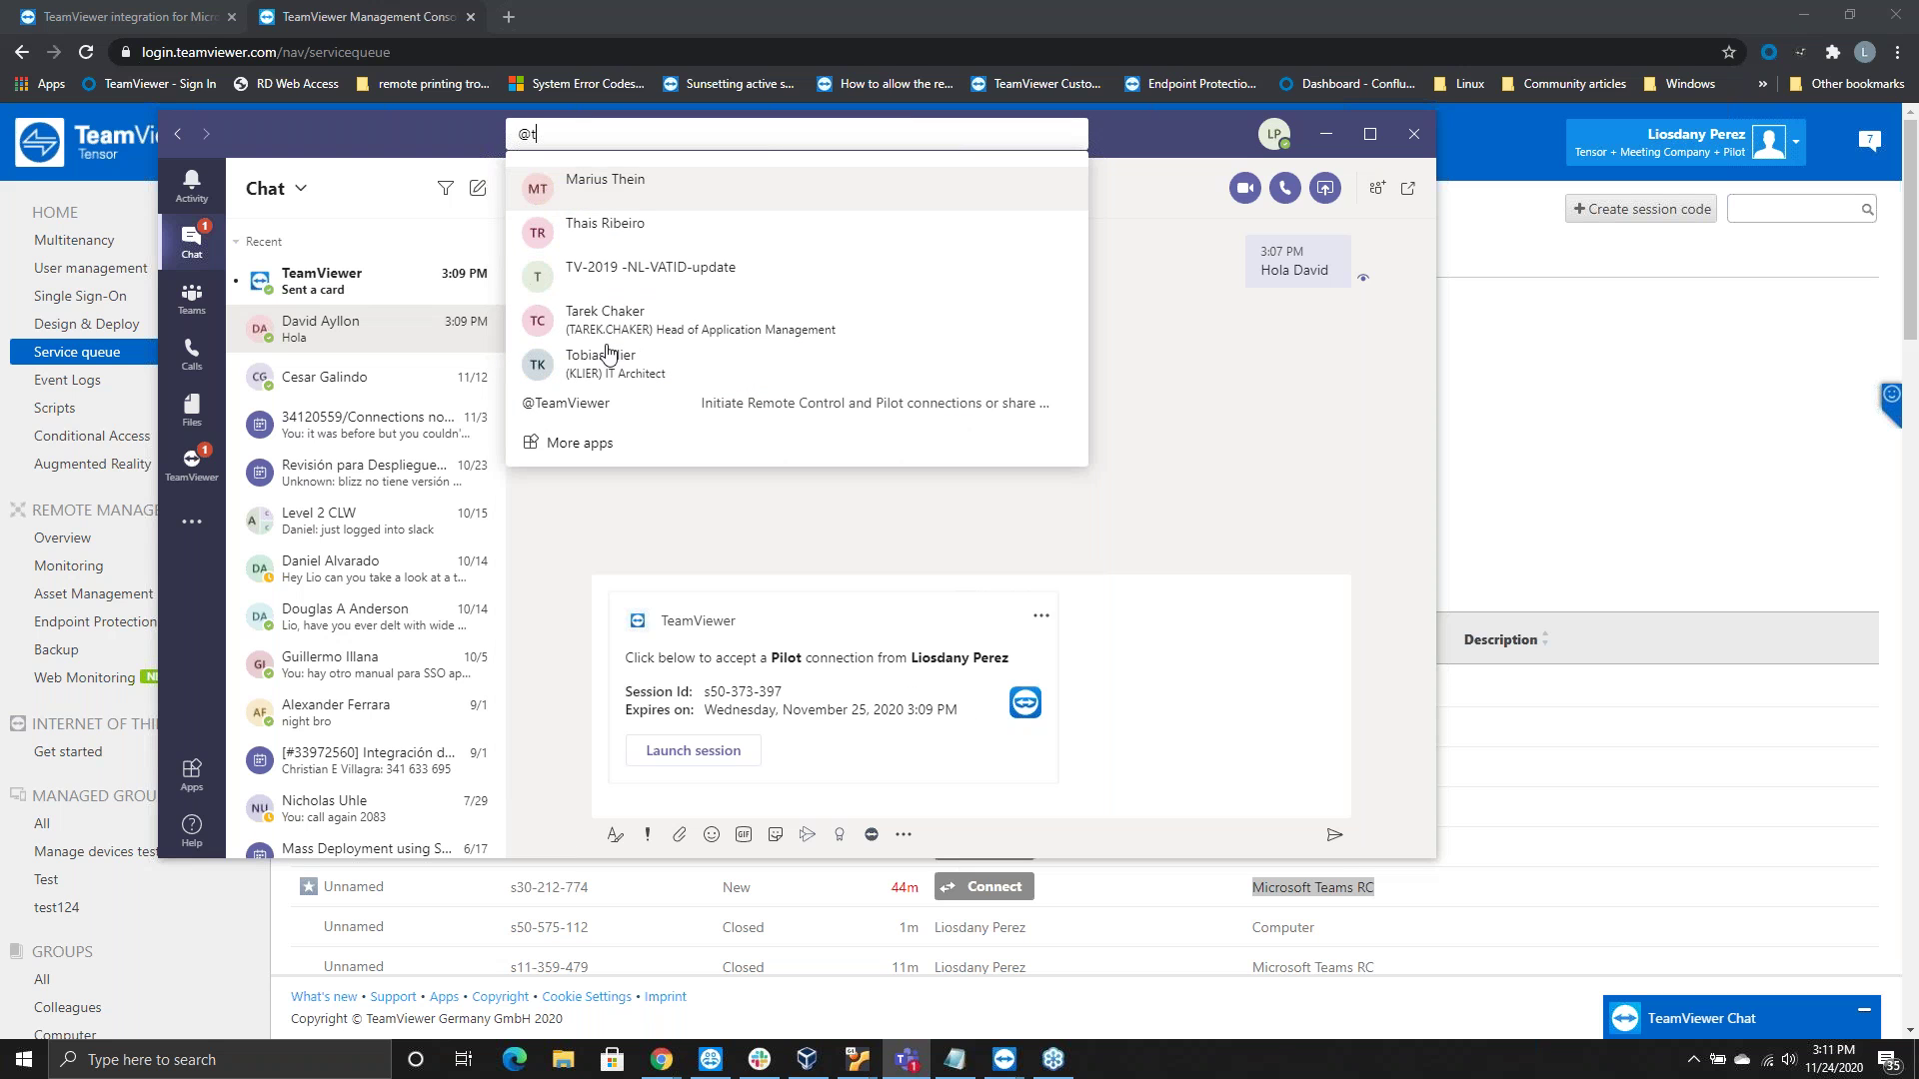
click(690, 414)
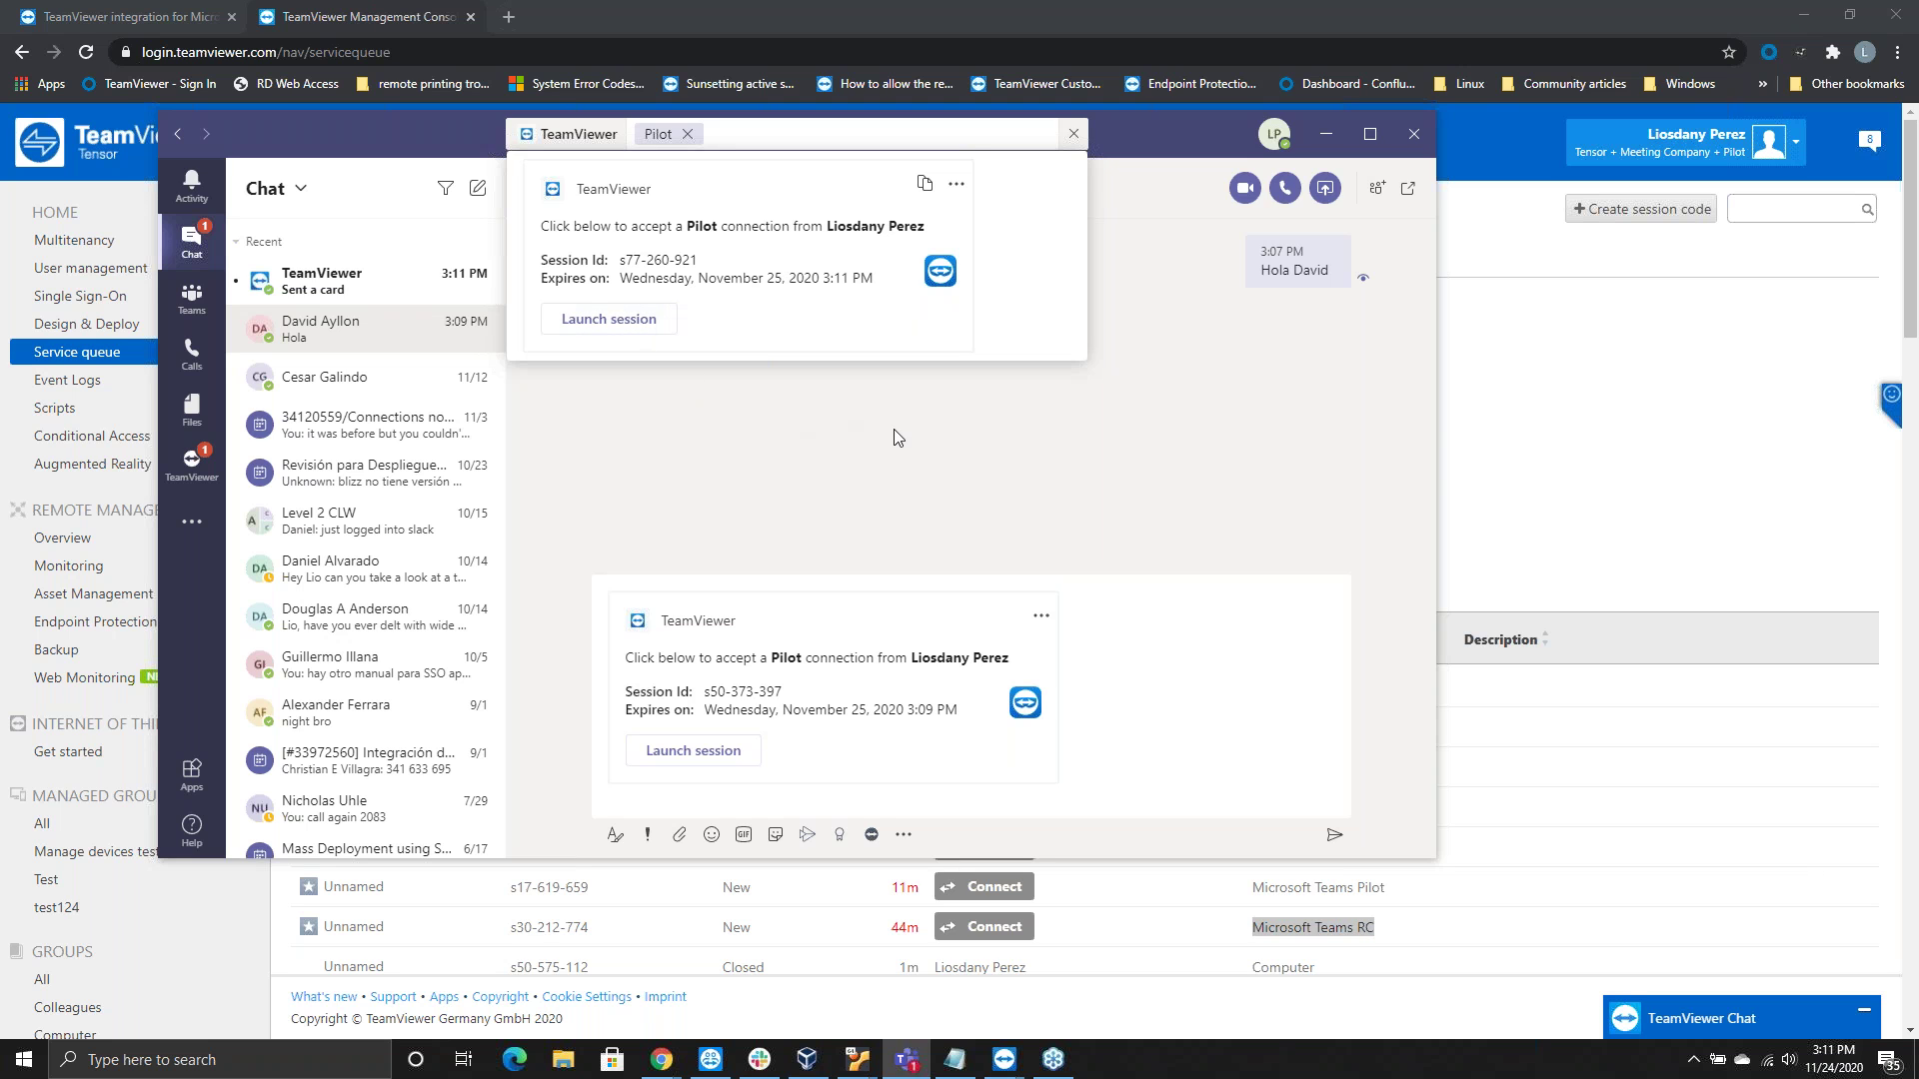
click(862, 469)
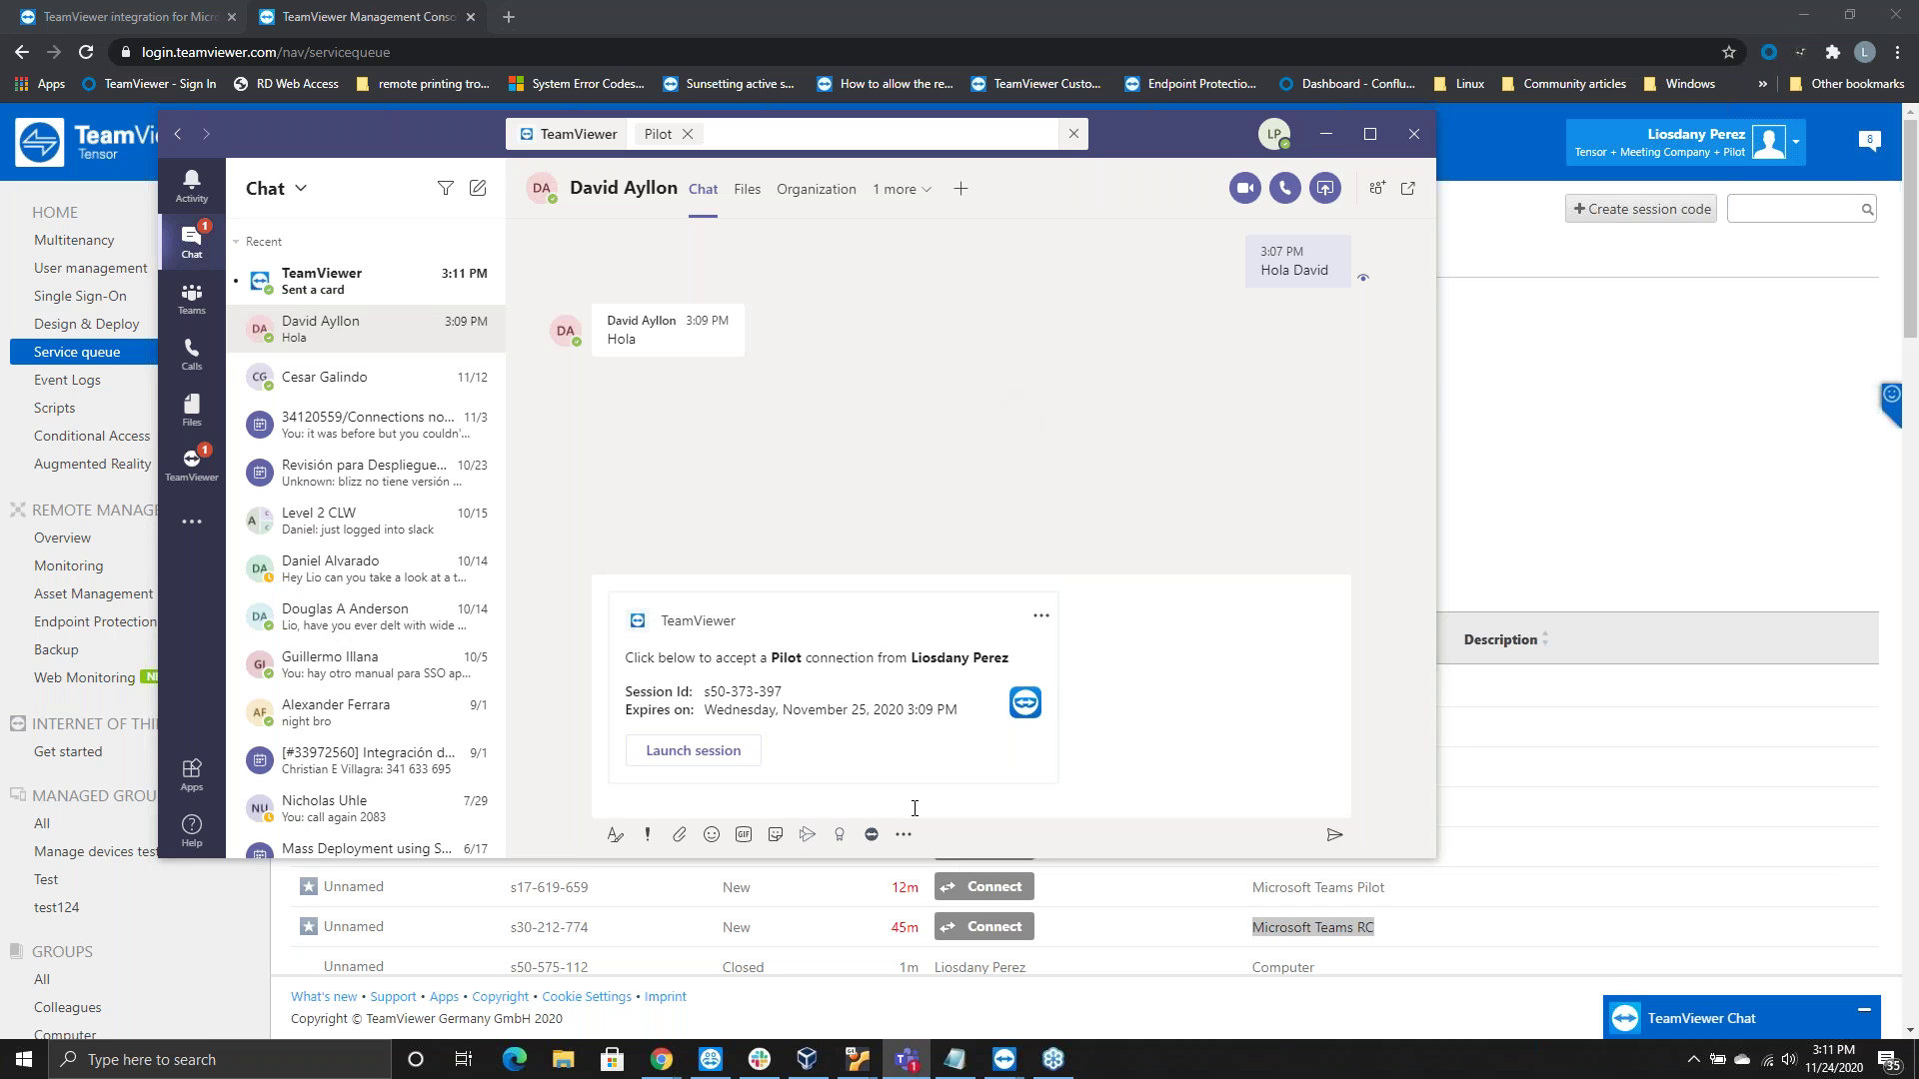
Focus the message compose box and wait for the colleague's 'Ping' reply
click(721, 813)
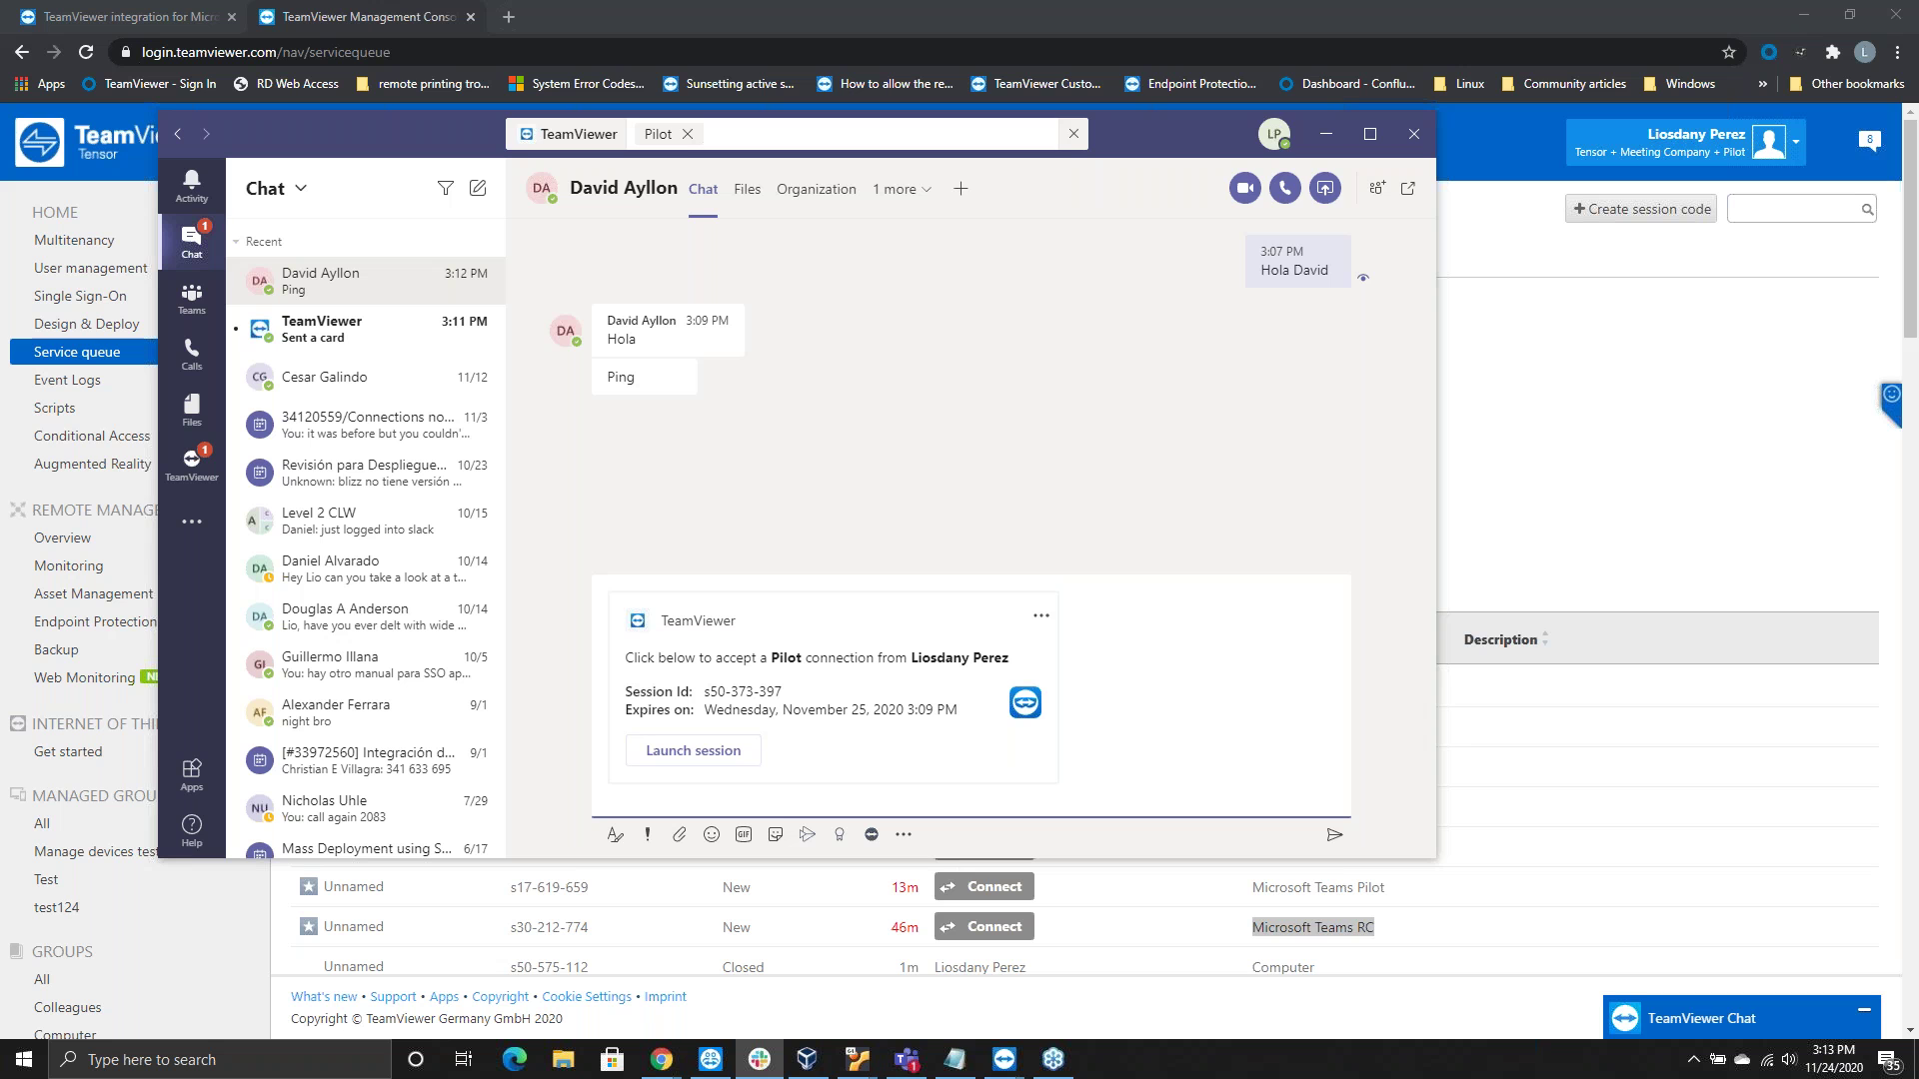
Connect TeamViewer to the iPhone by pasting its ID as Partner ID, opening its camera view
click(1004, 1060)
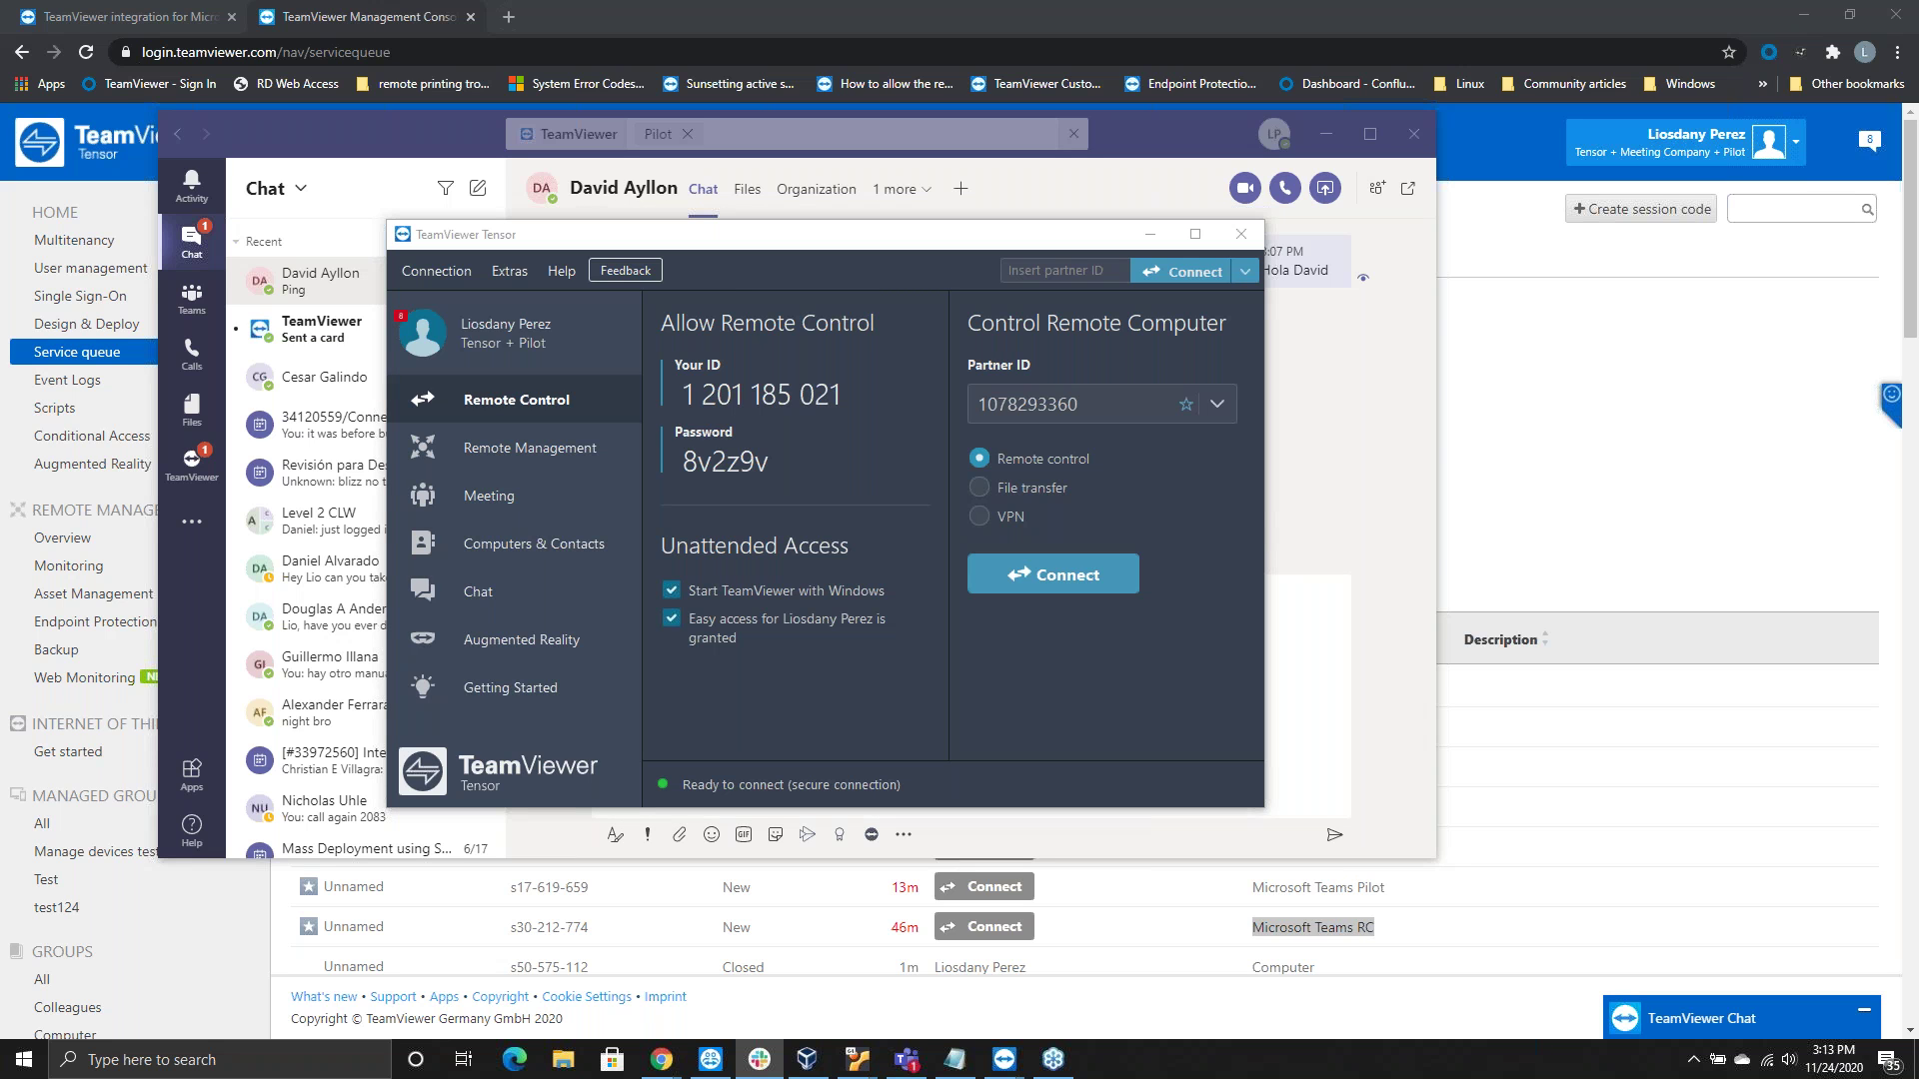
click(1082, 444)
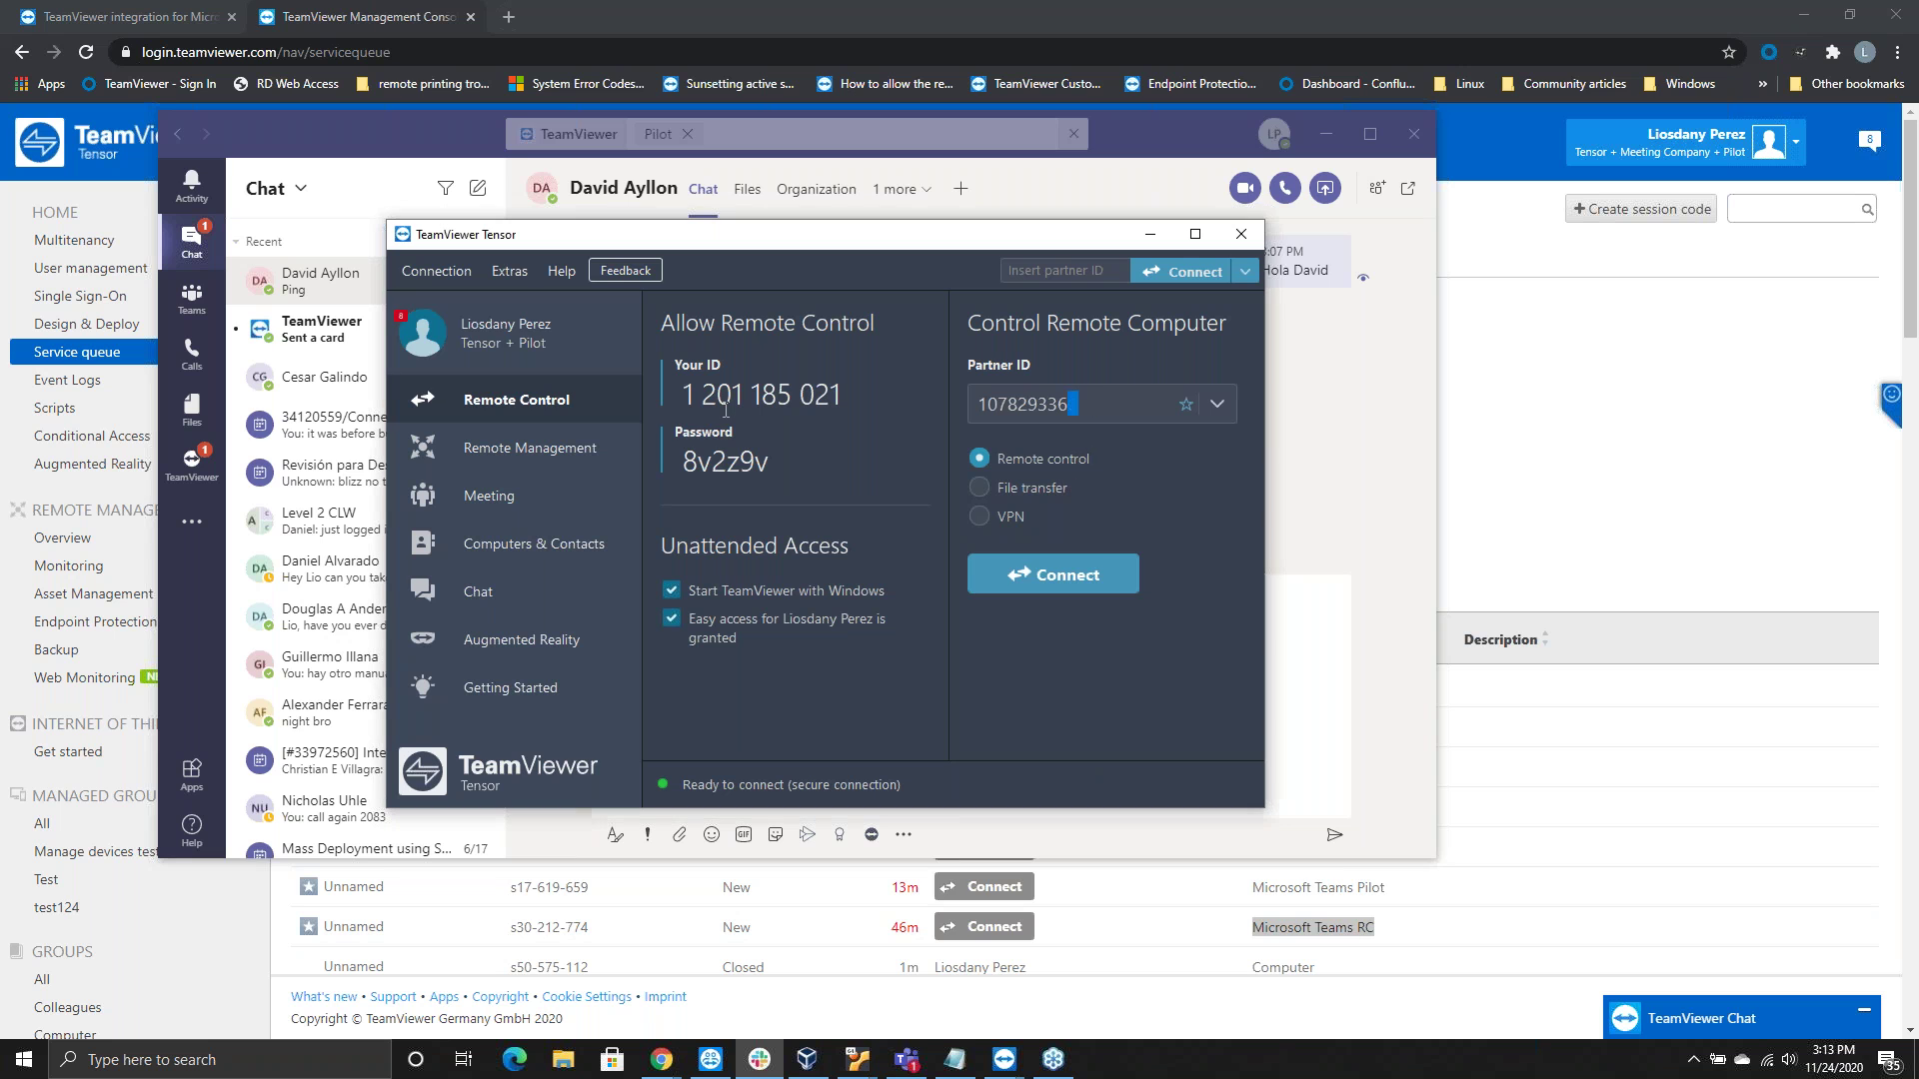
key(ctrl+v)
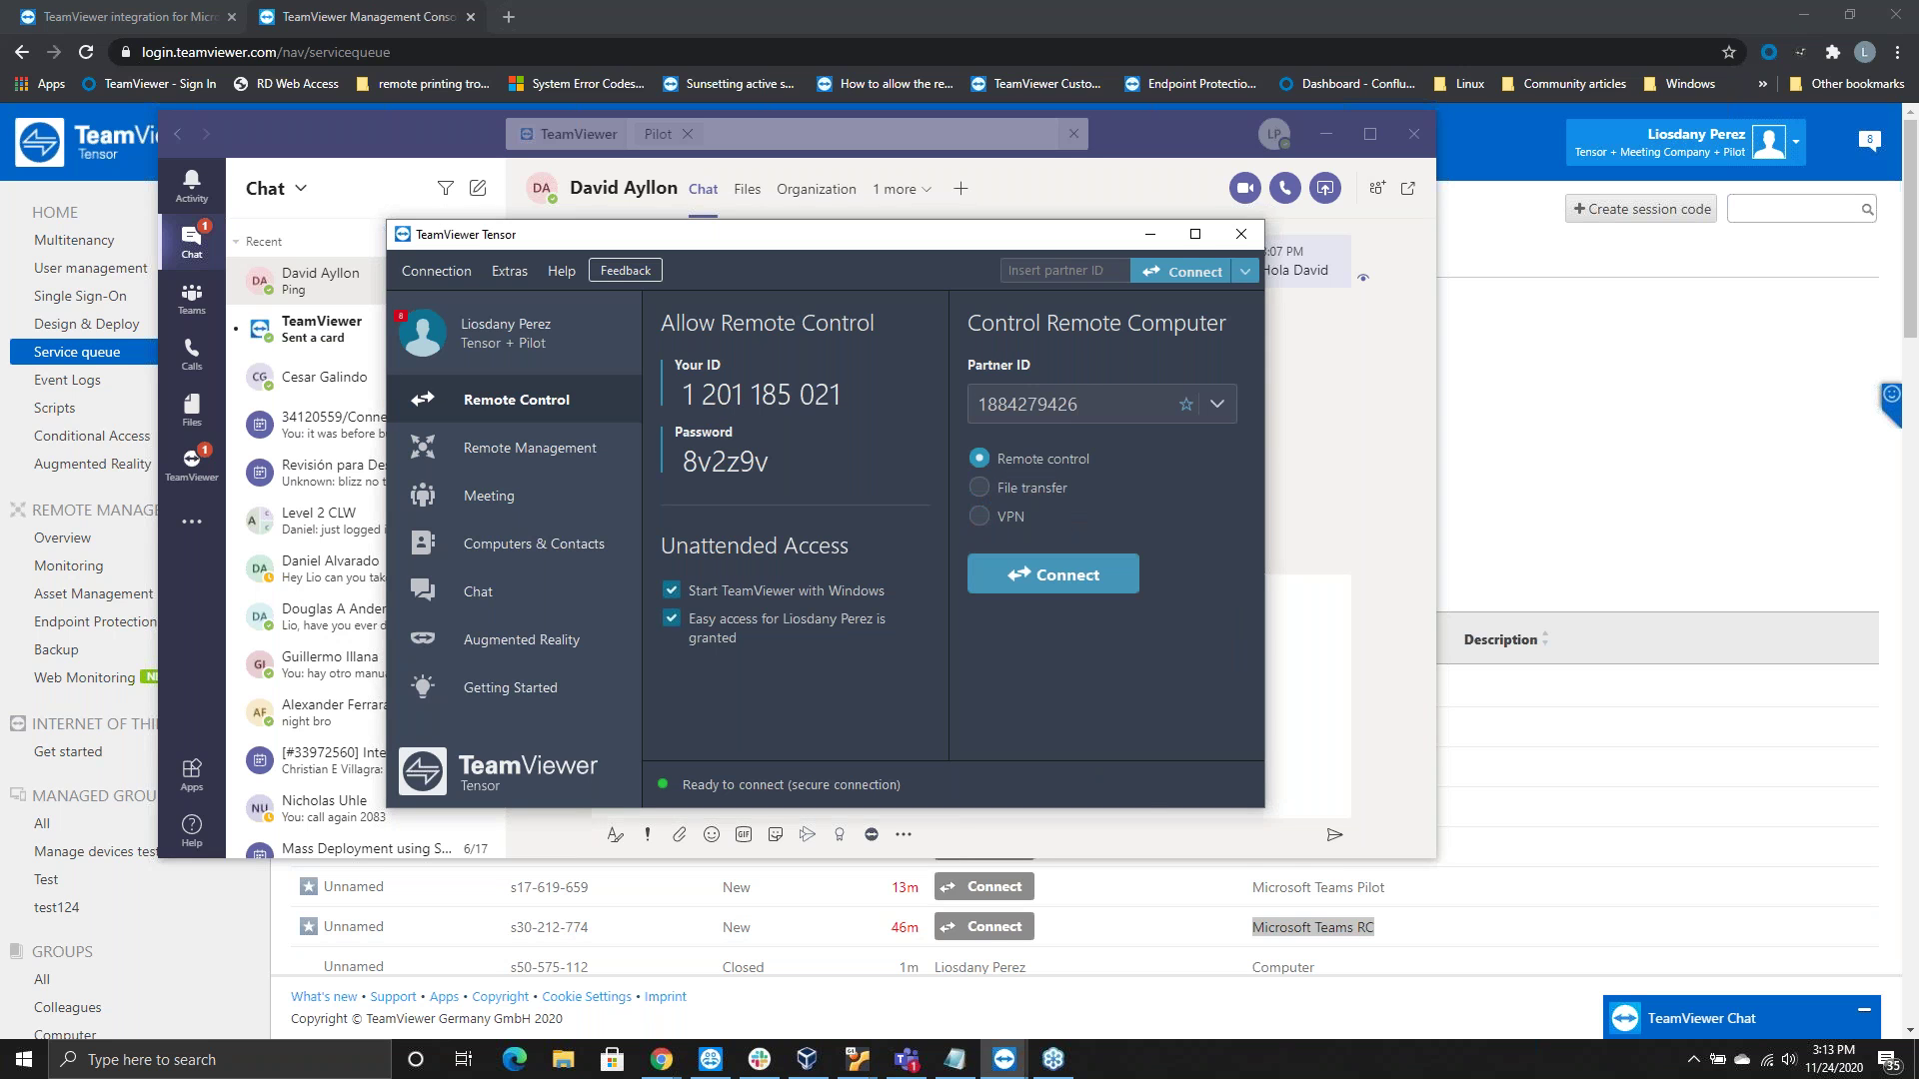
key(Return)
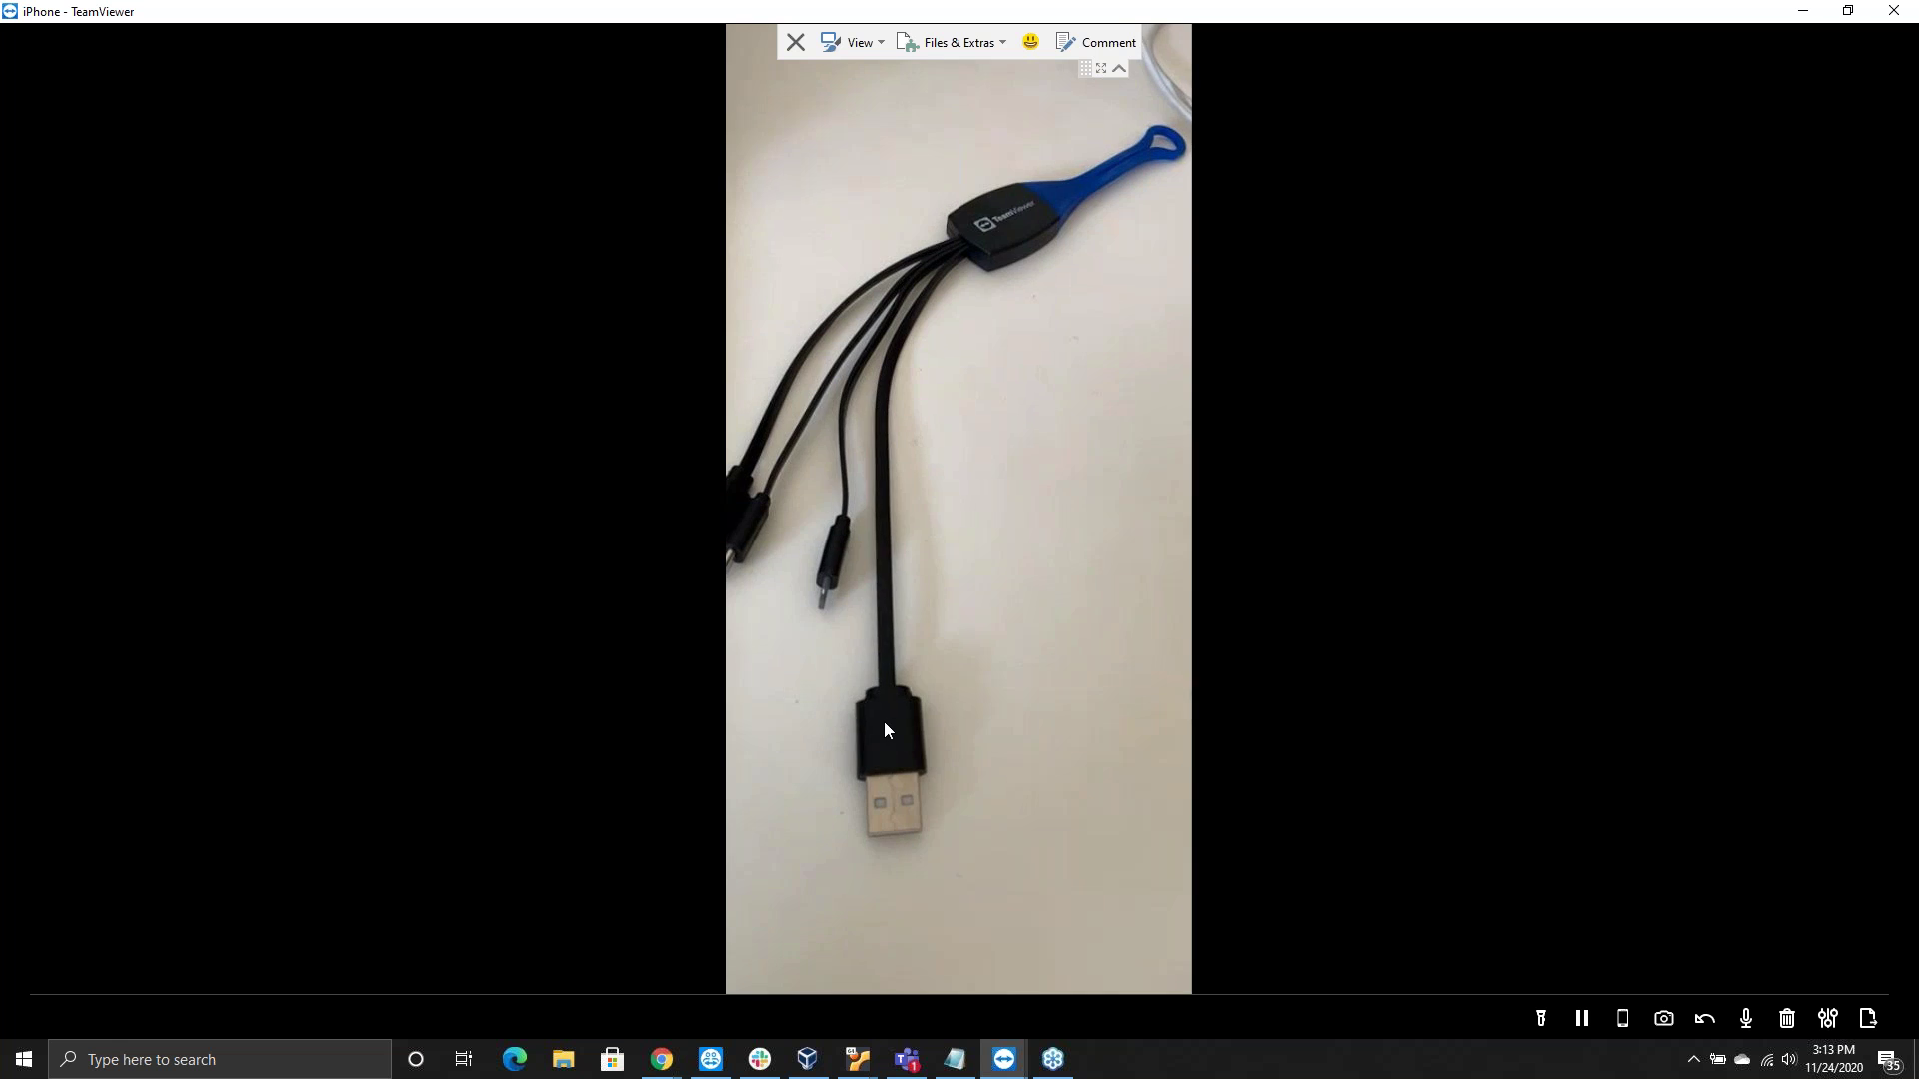
Place numbered arrows 1–3 on the USB plug, cable hub and micro-USB connector
click(884, 724)
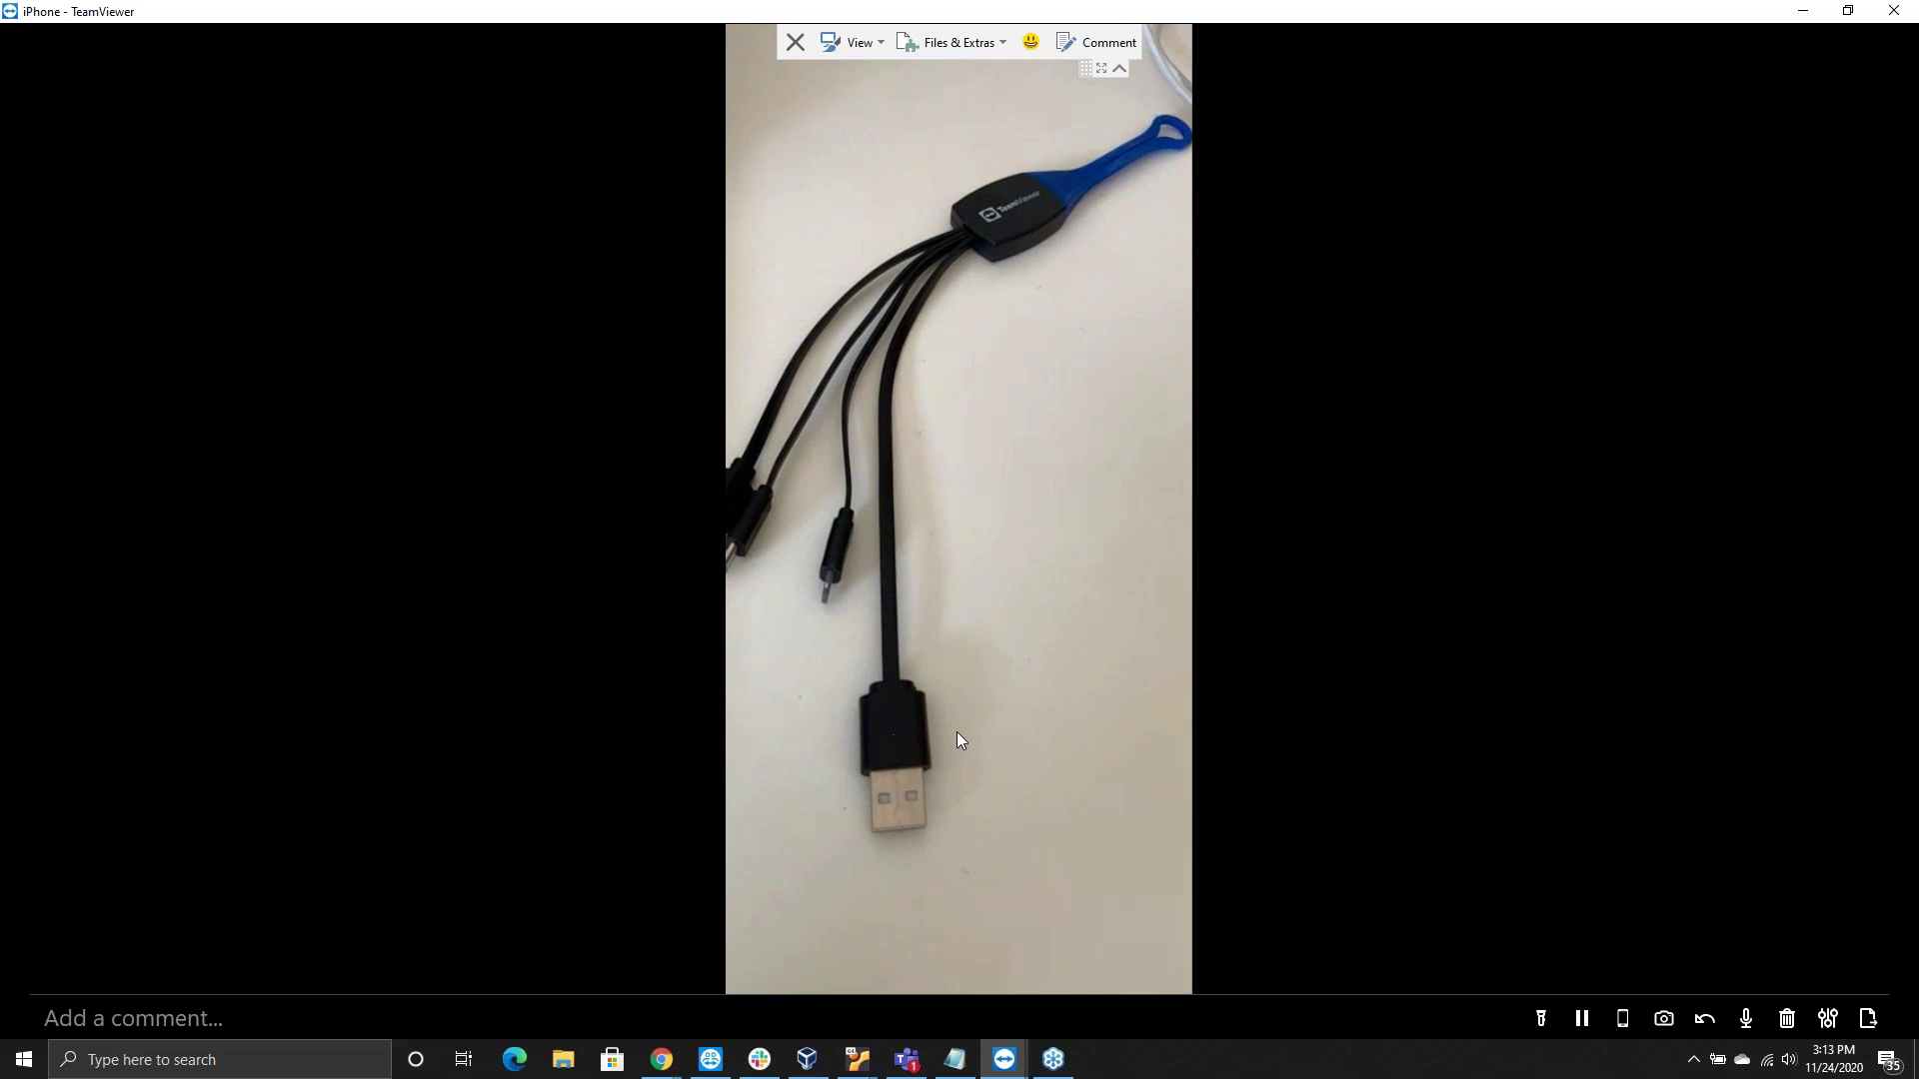
click(1035, 158)
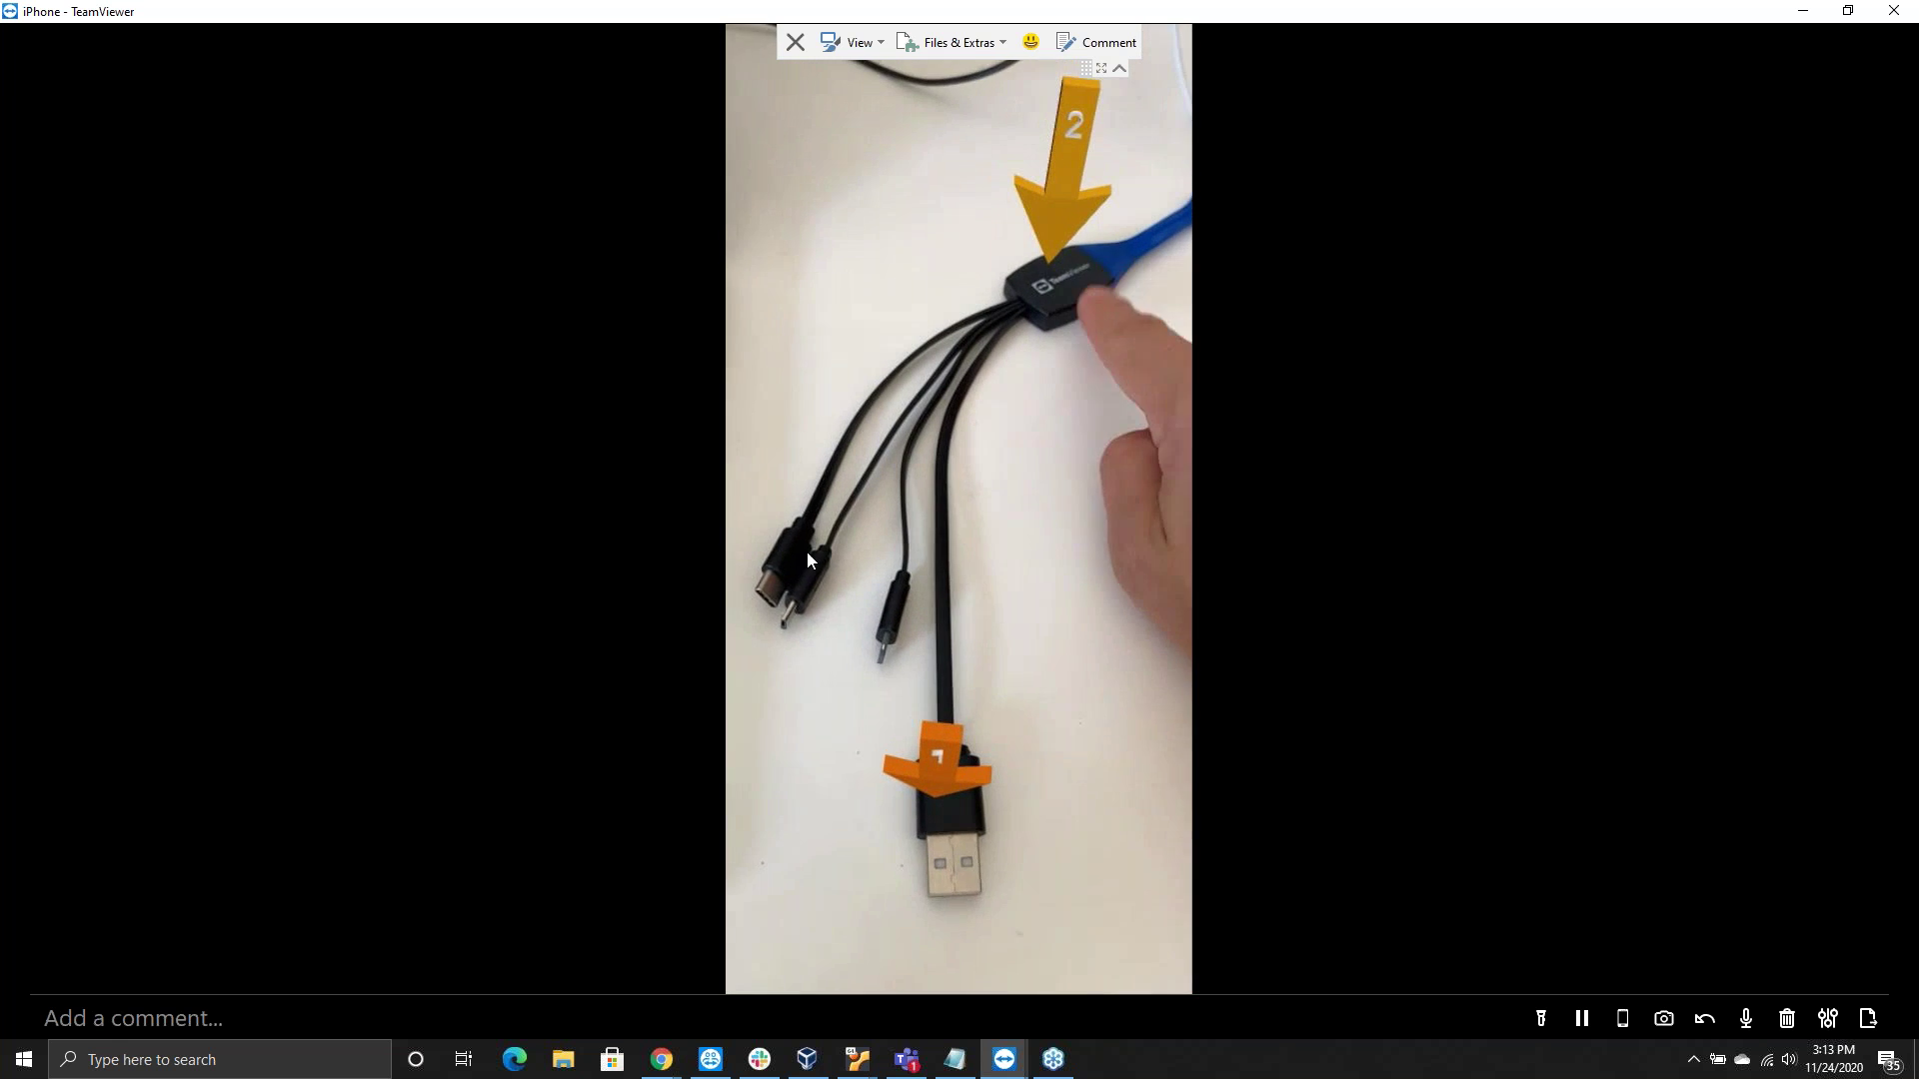
click(879, 597)
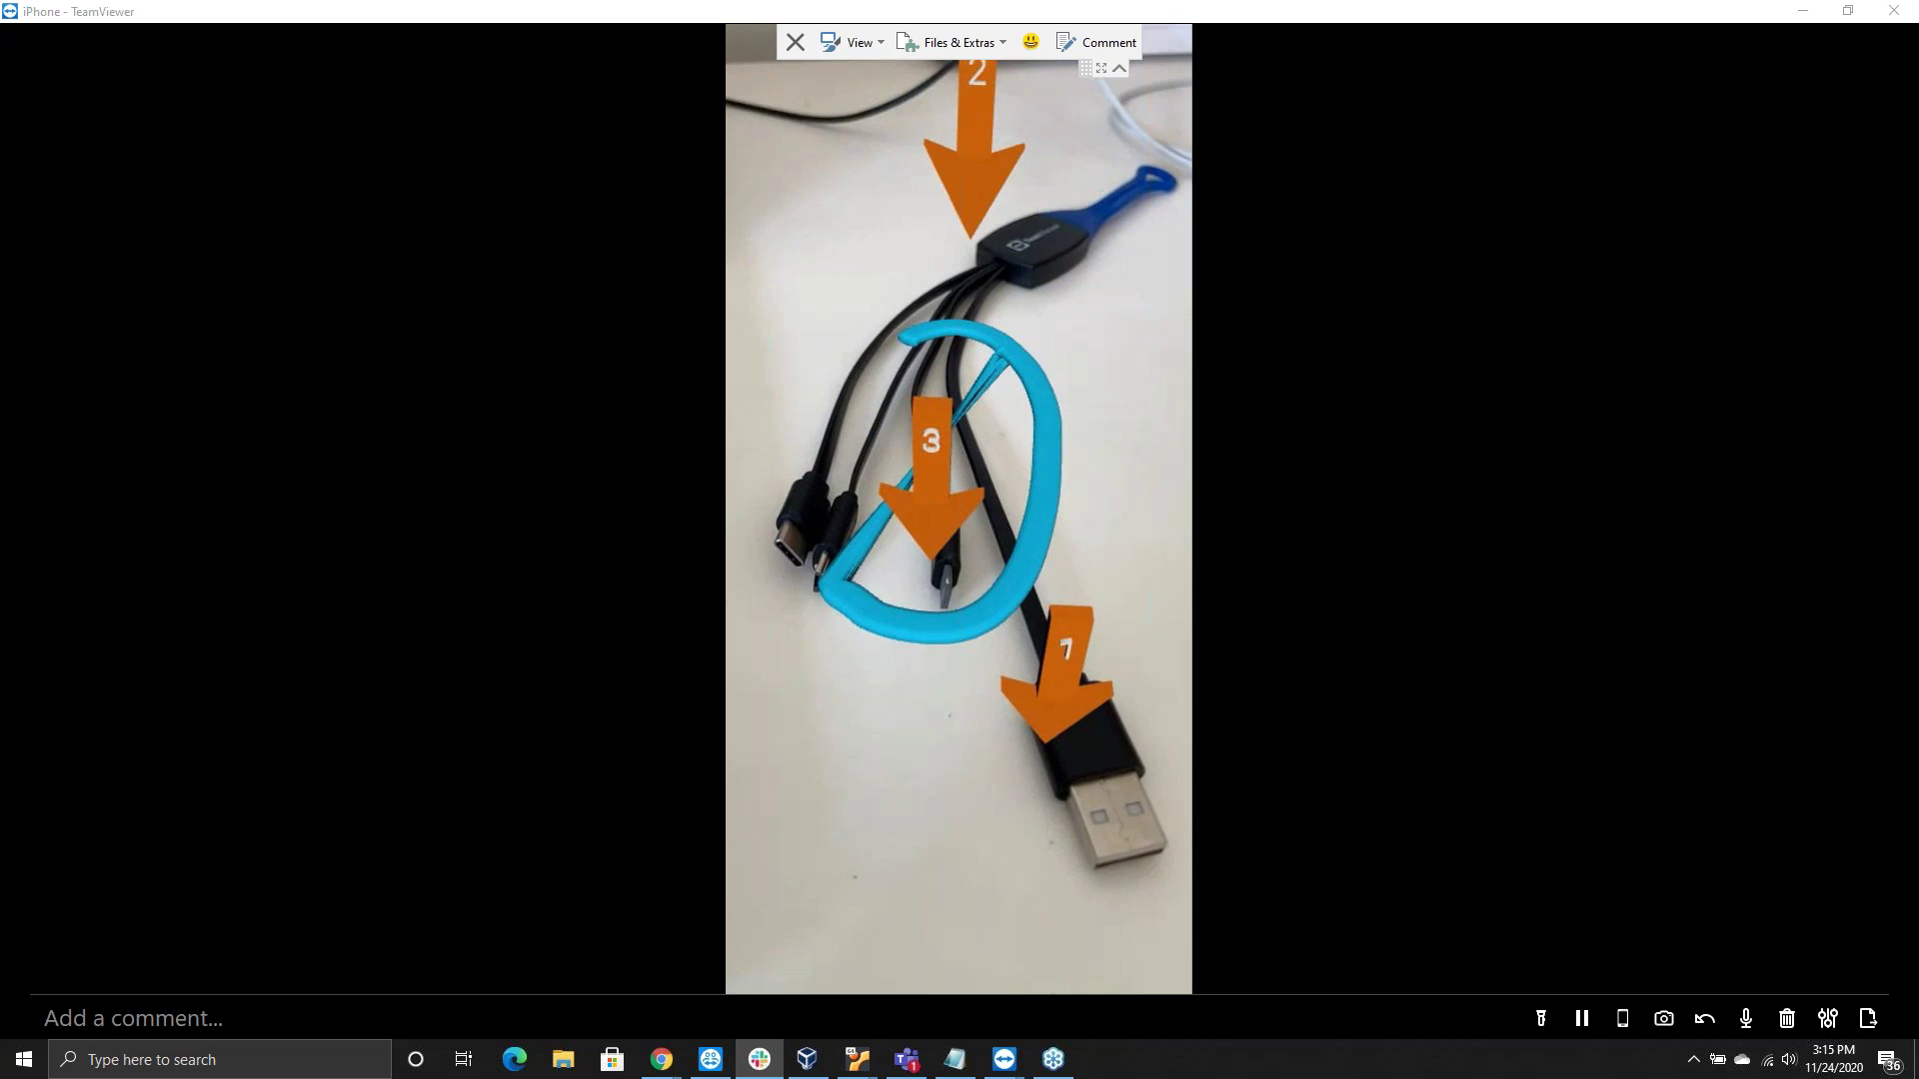
Delete the last markers, removing arrows 3 and 1 from the camera view
click(1705, 1022)
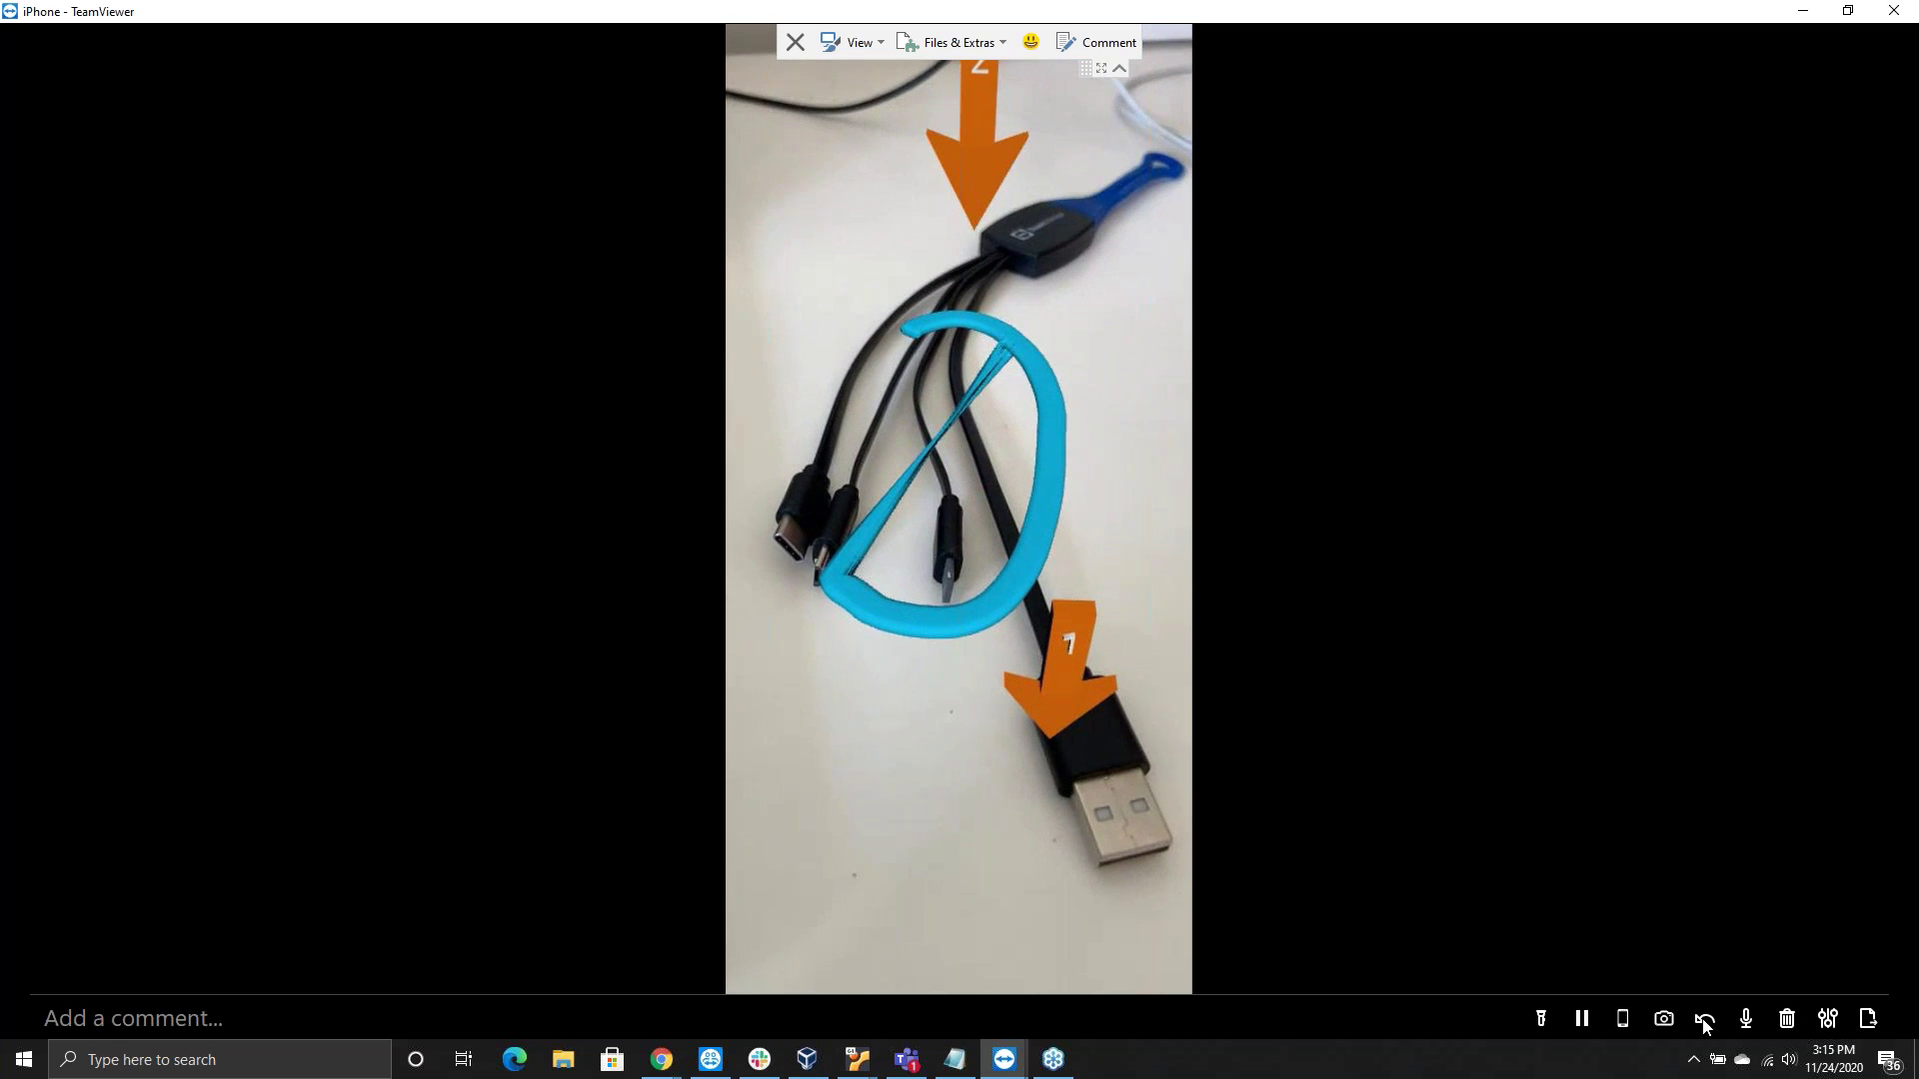
click(1705, 1021)
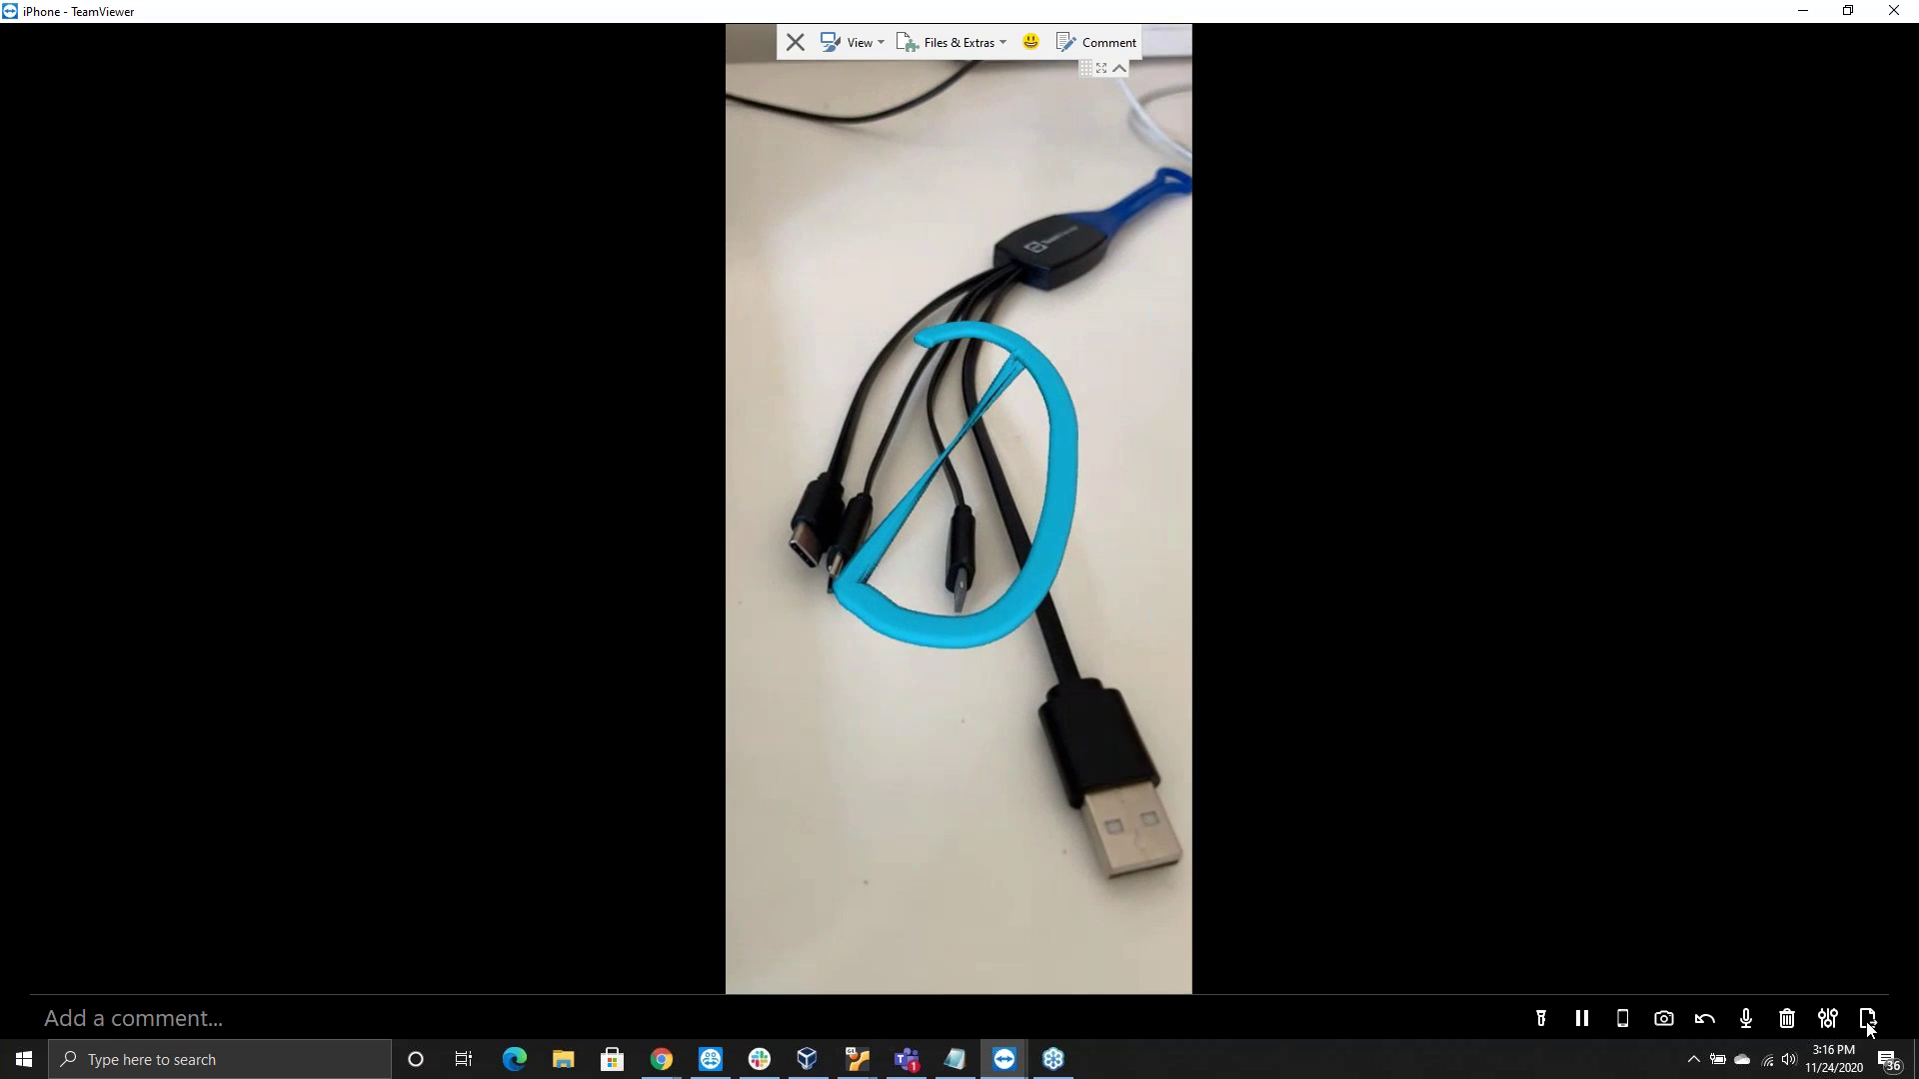
Clear the blue loop, sketch a loop around the cable hub, then undo it
click(1866, 1022)
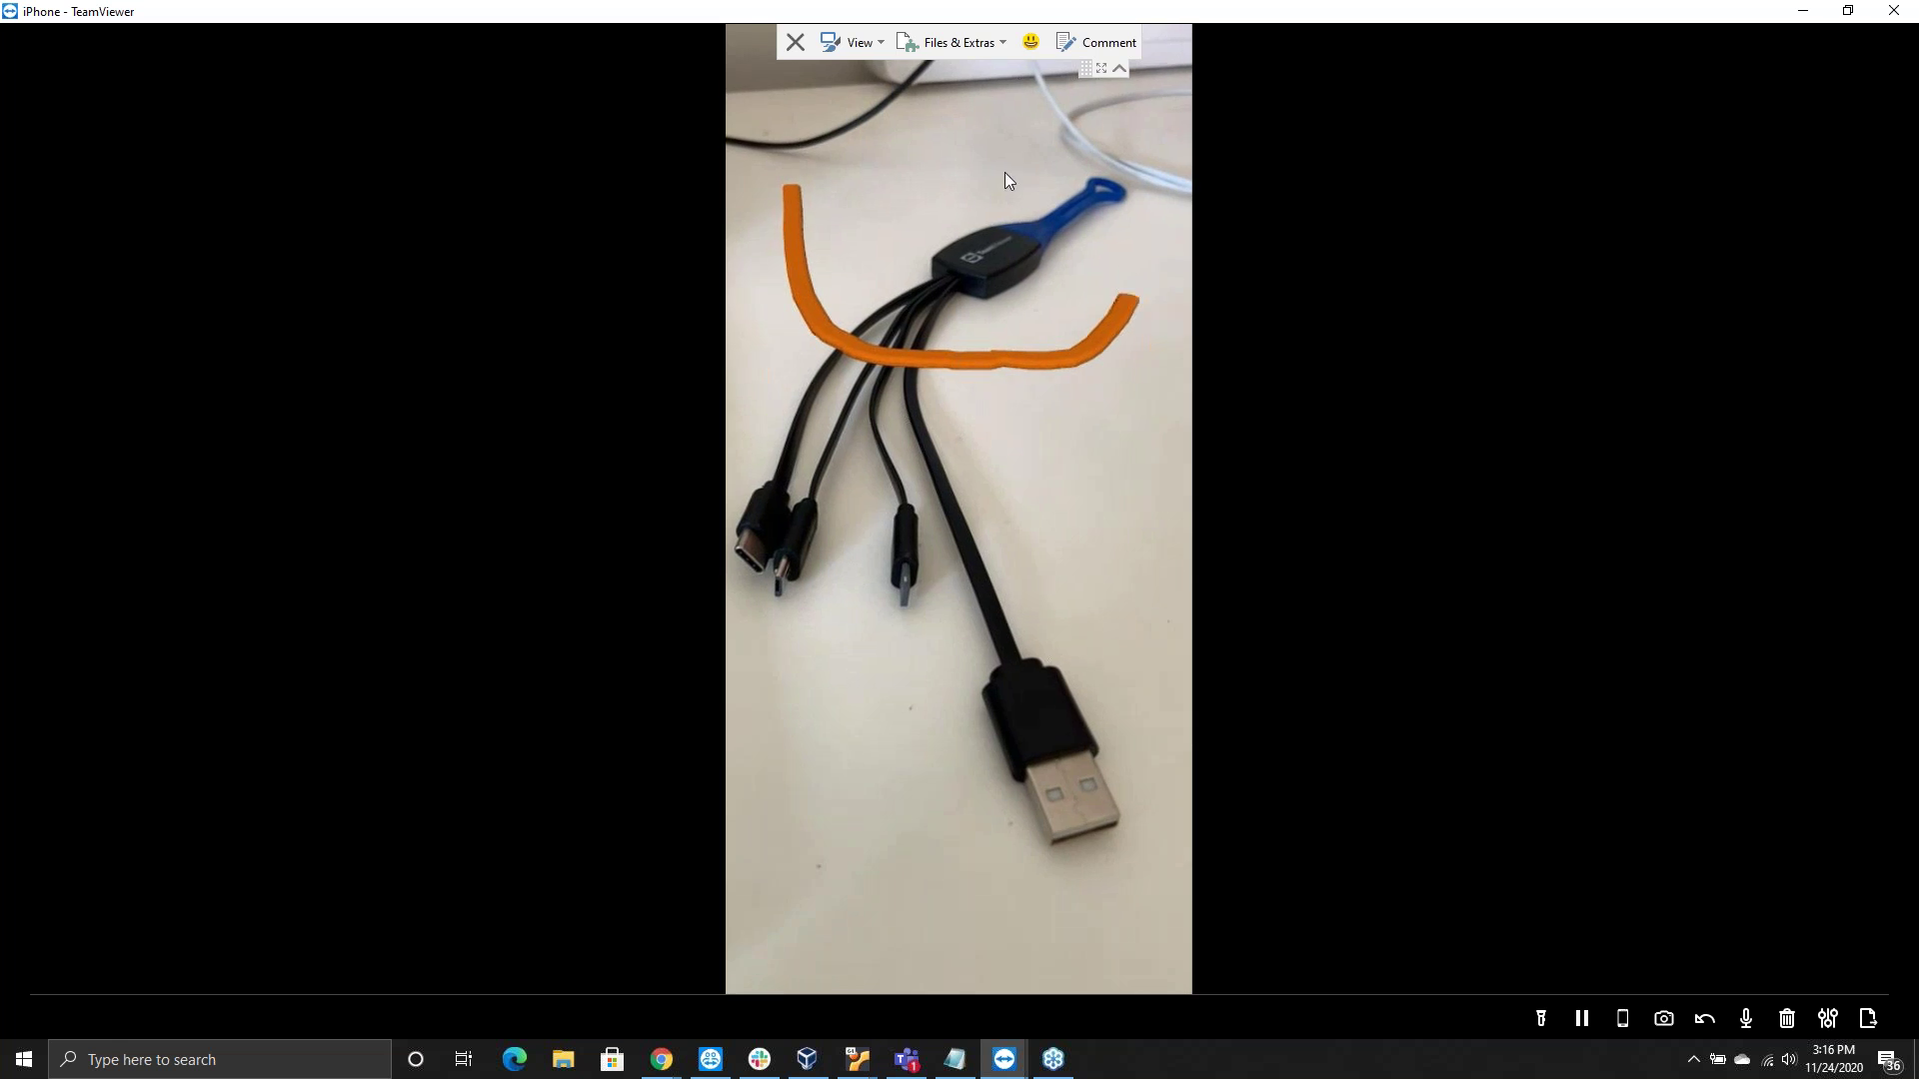
drag(866, 178, 782, 160)
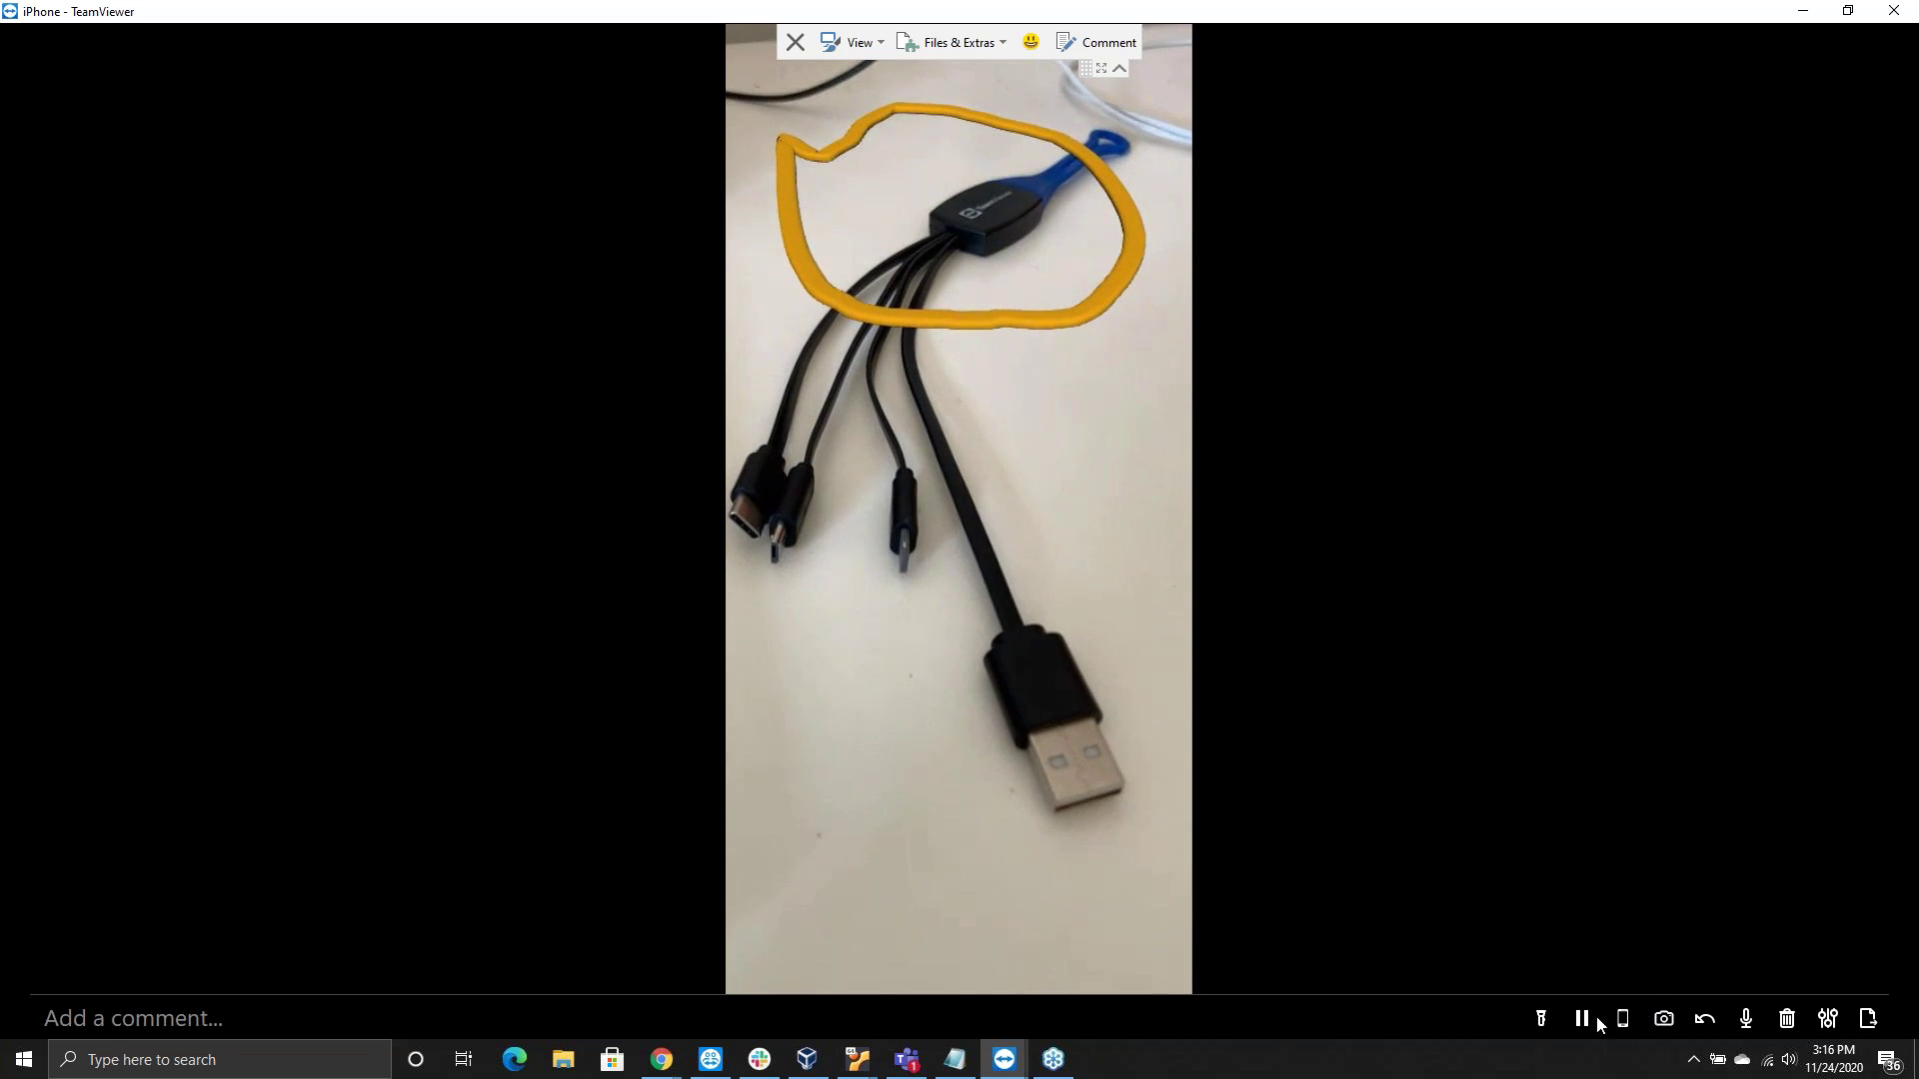
click(1704, 1018)
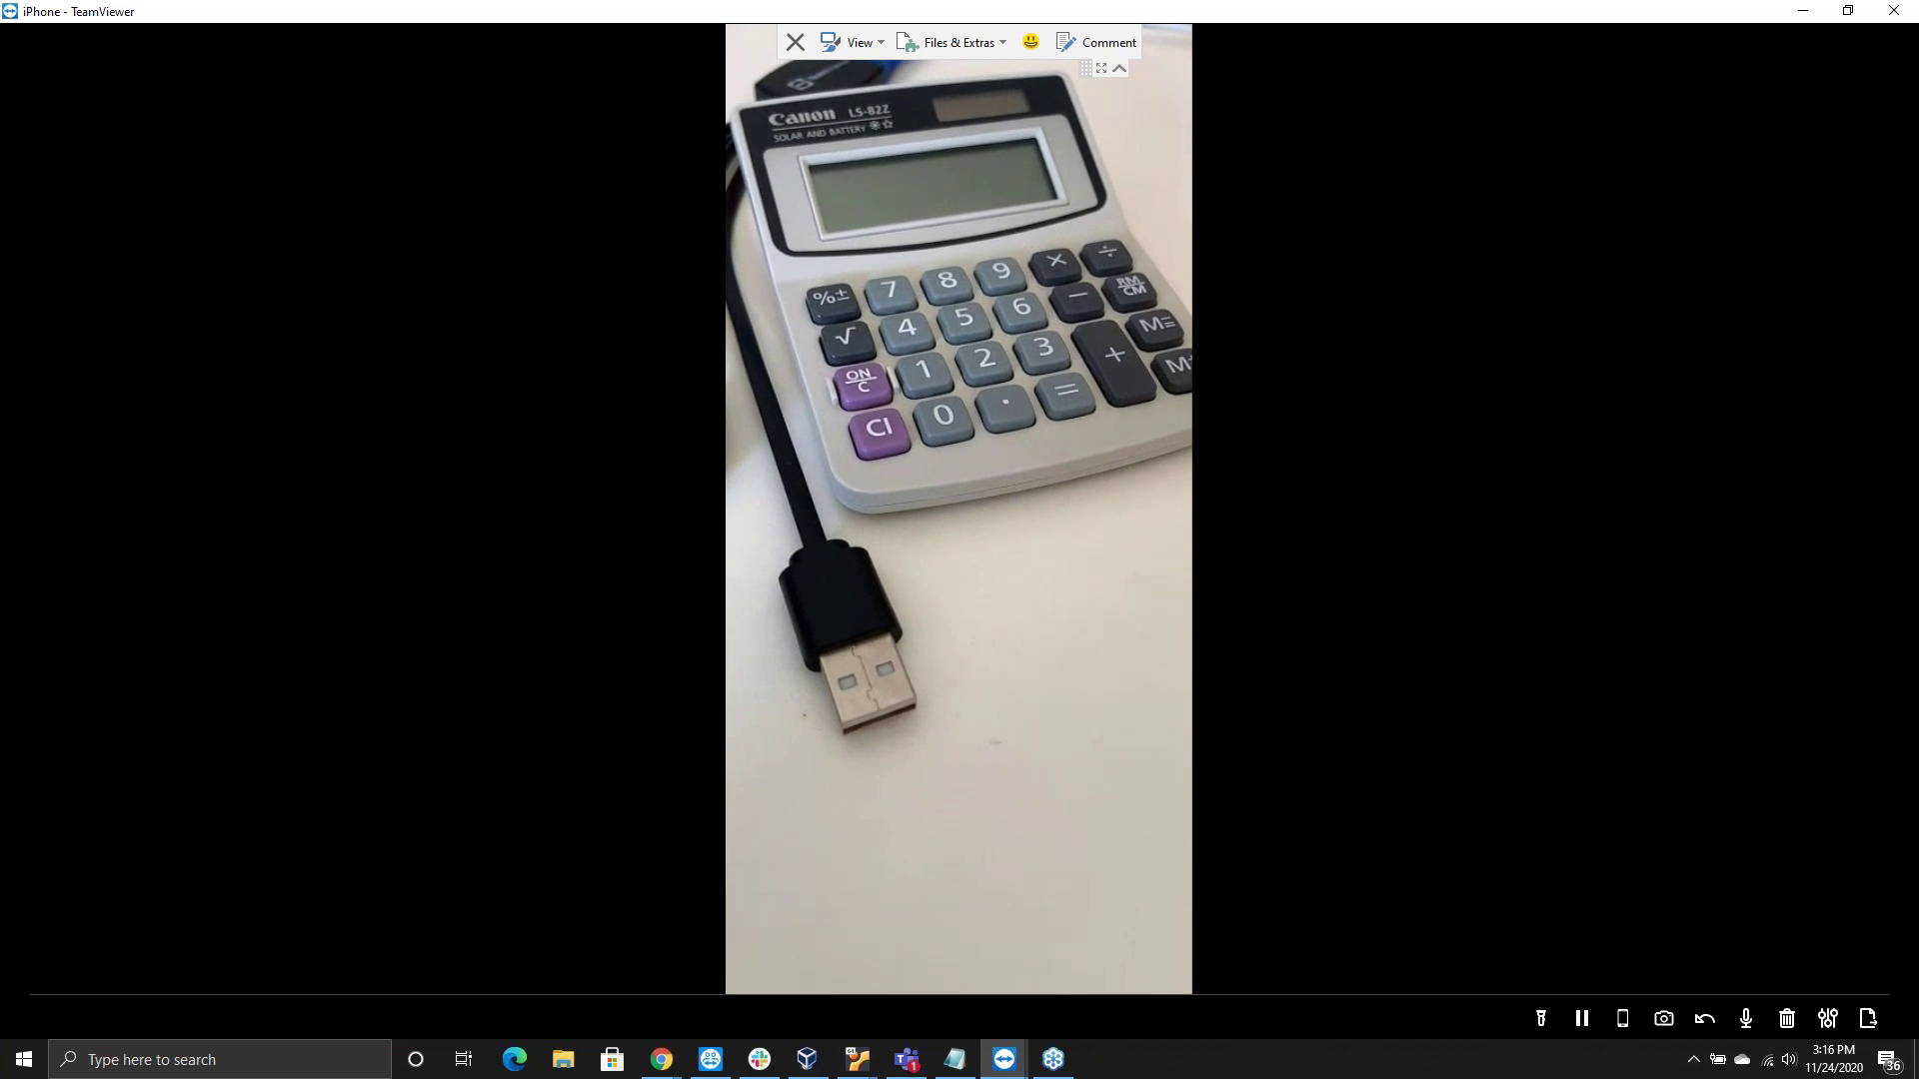
End the Pilot session, save its connection protocols, and minimize TeamViewer to reveal Teams
click(661, 1059)
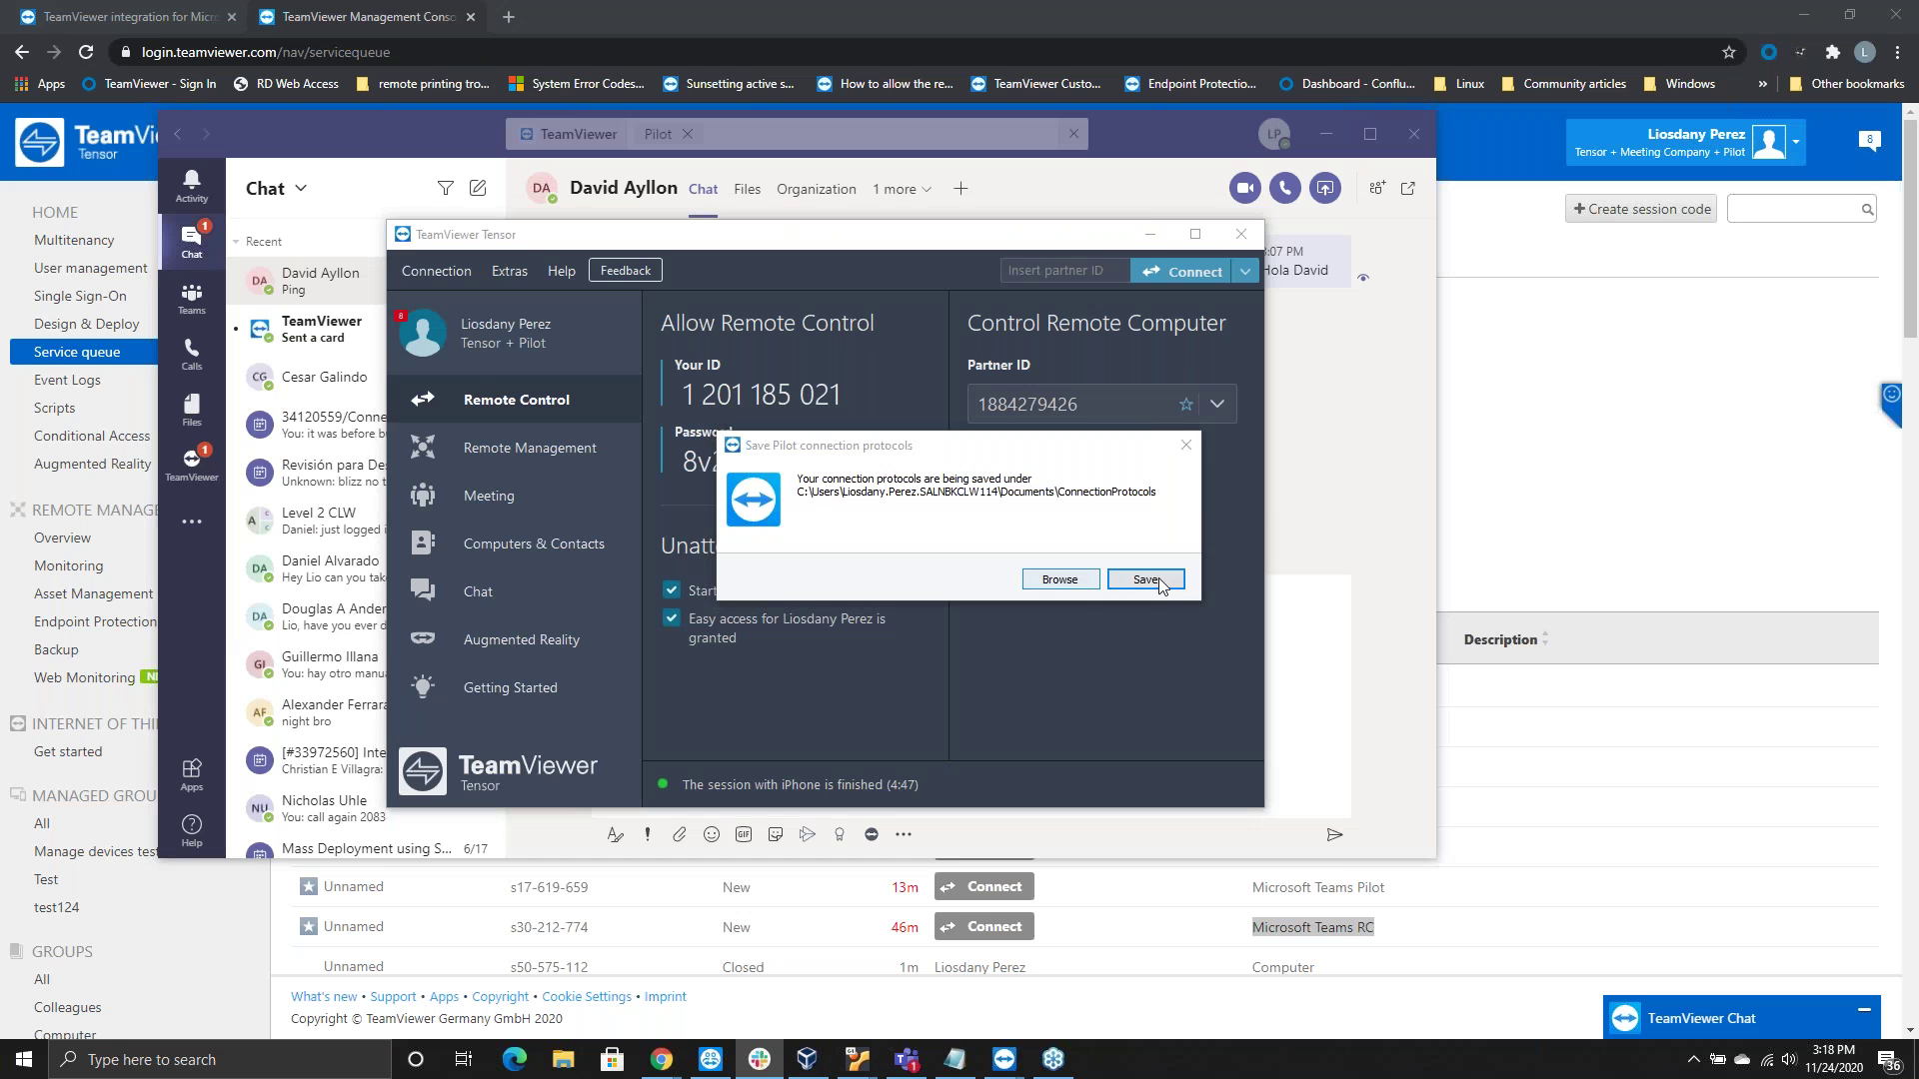
click(1185, 443)
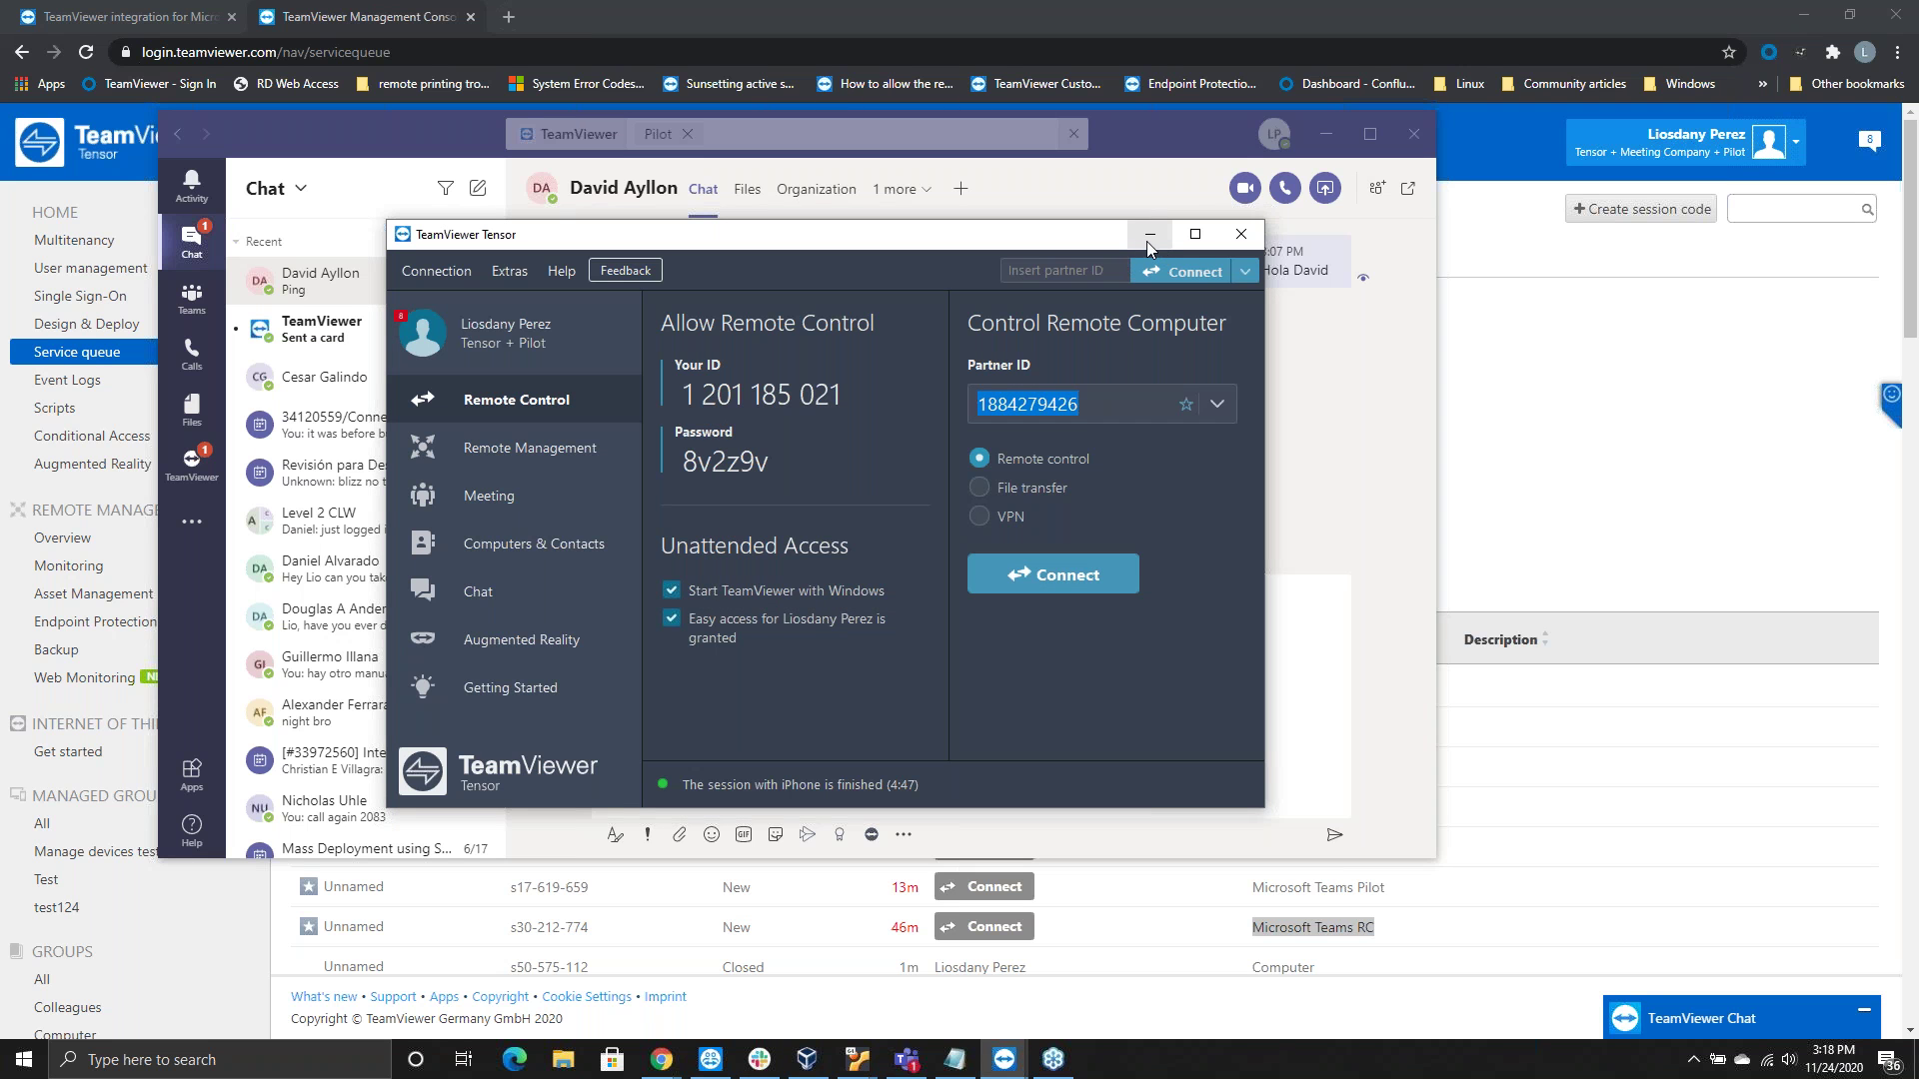
click(1149, 235)
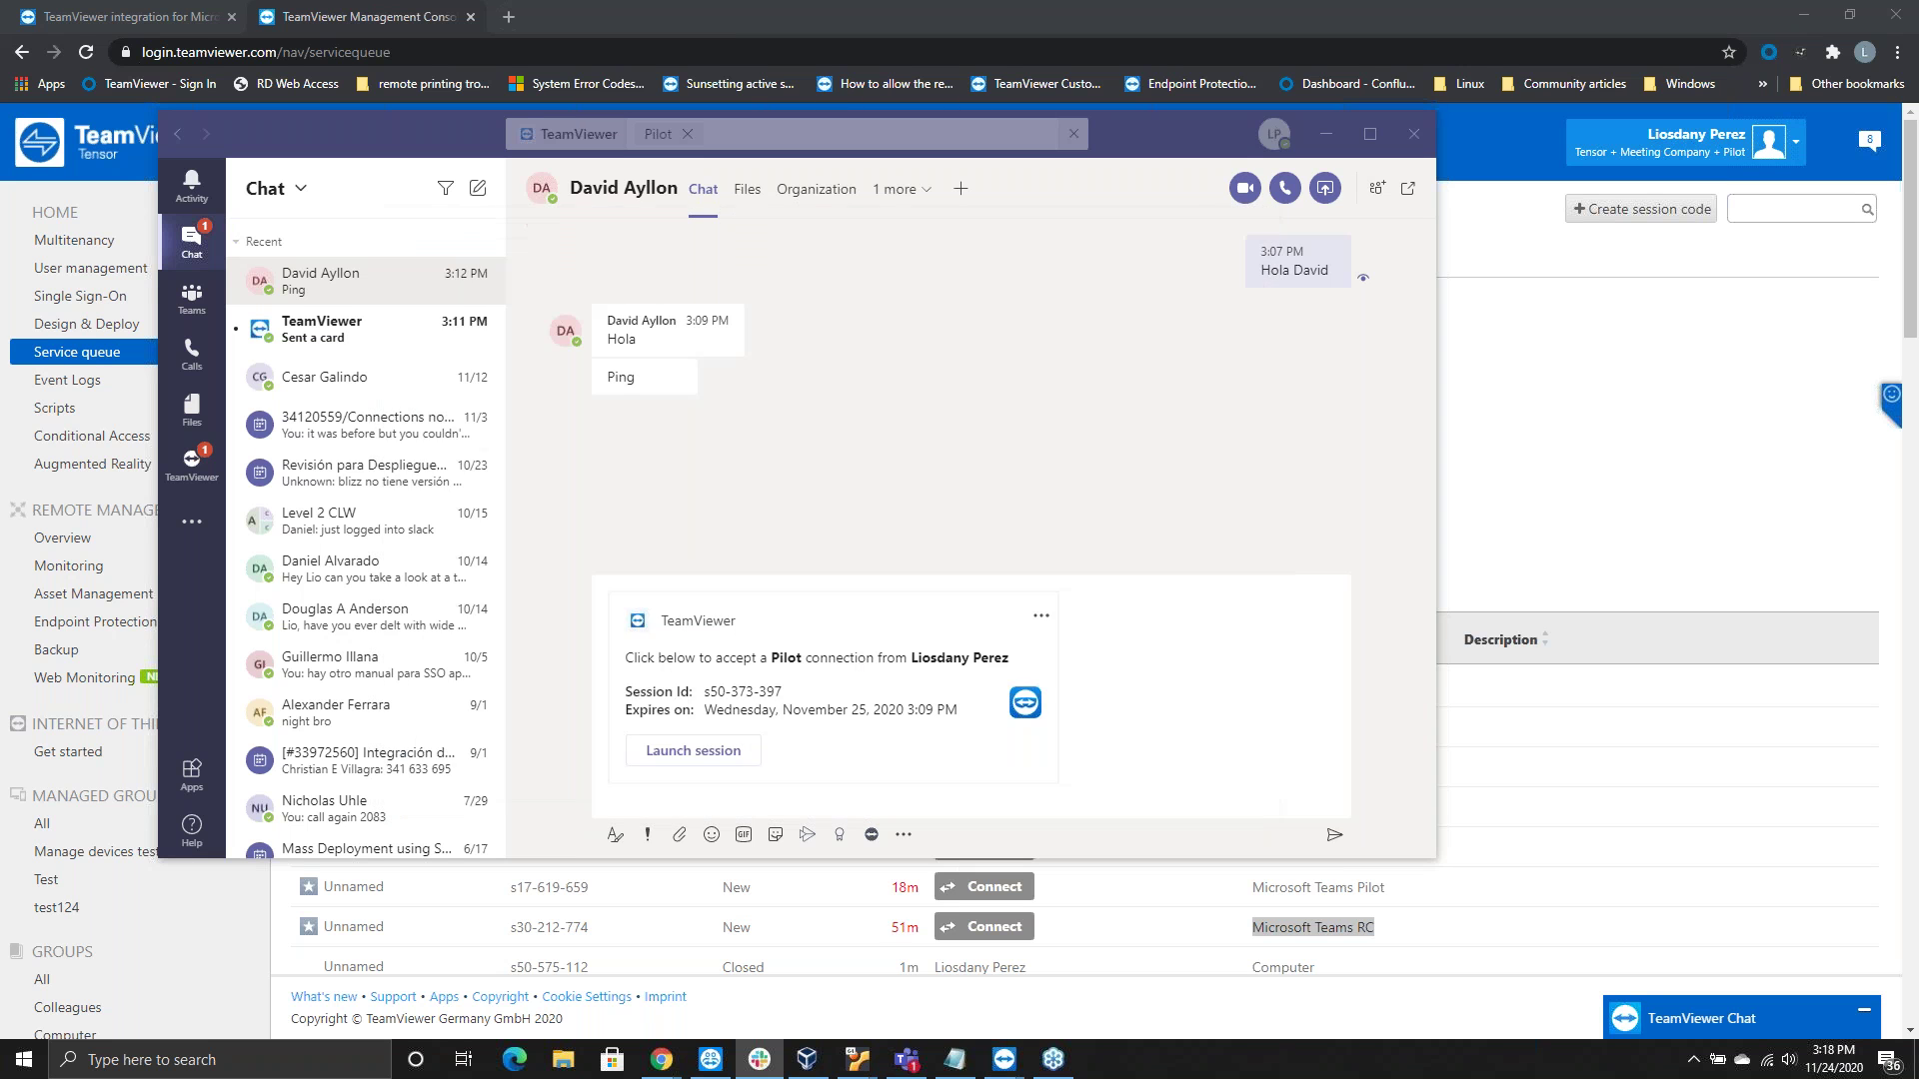